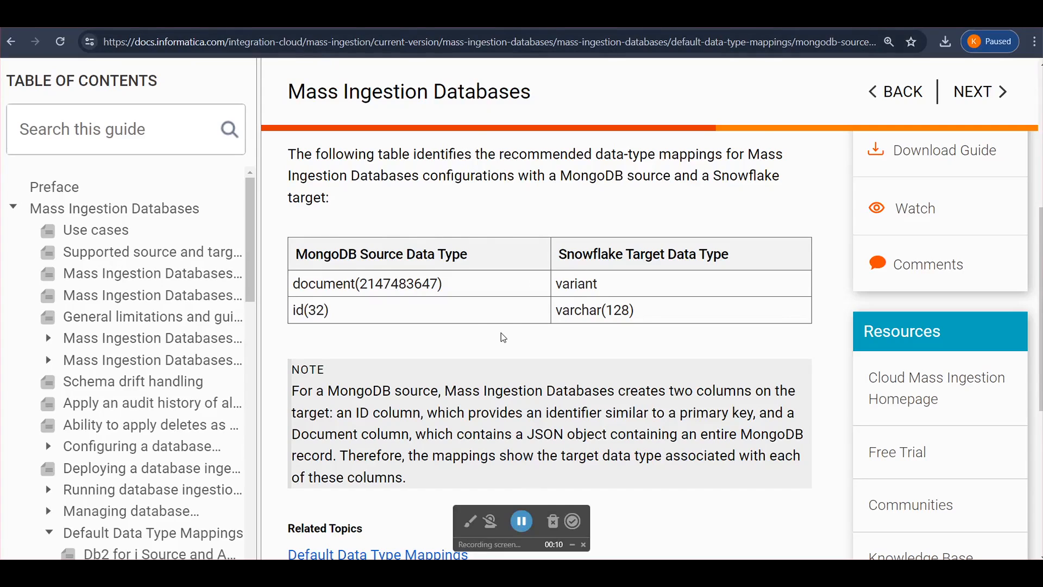
scroll(470, 329, "up", 1)
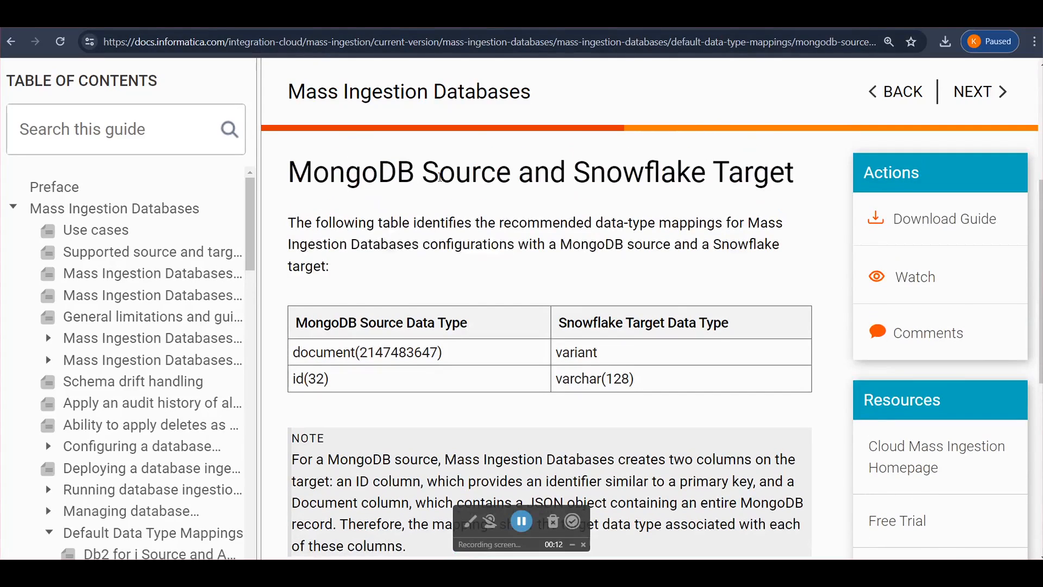
scroll(700, 301, "down", 2)
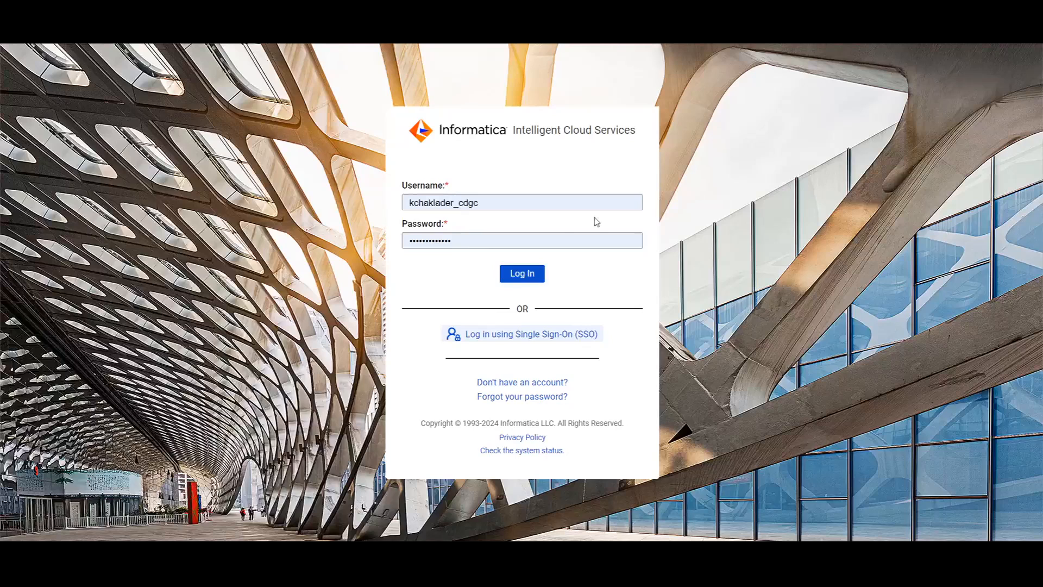
left_click(520, 275)
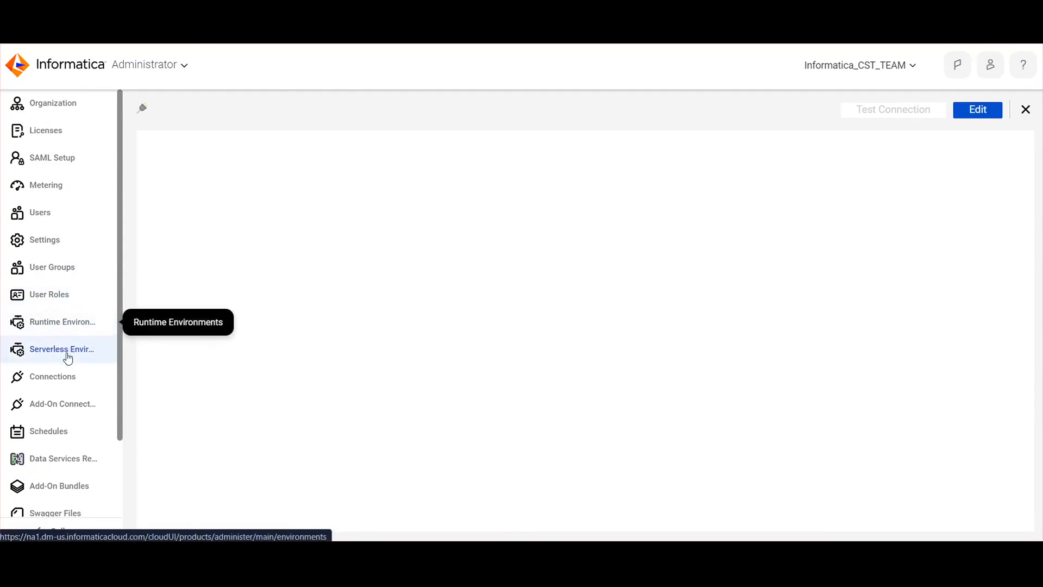
Search the Administrator connections for "mongo" and open the MongoDB Mass Ingestion connection whose name ends in MongoDBMI
left_click(70, 381)
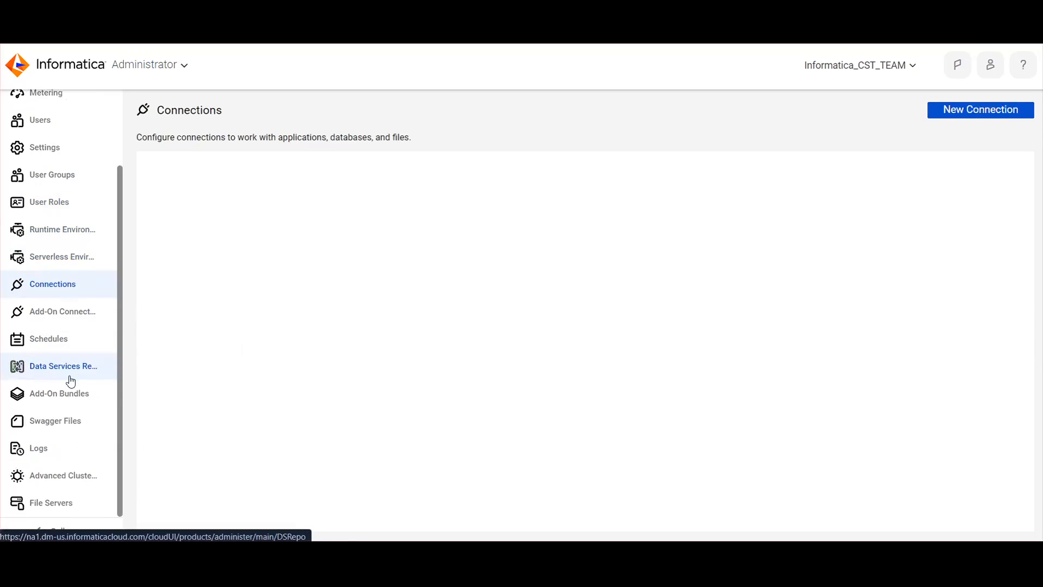
left_click(896, 163)
type("mongo")
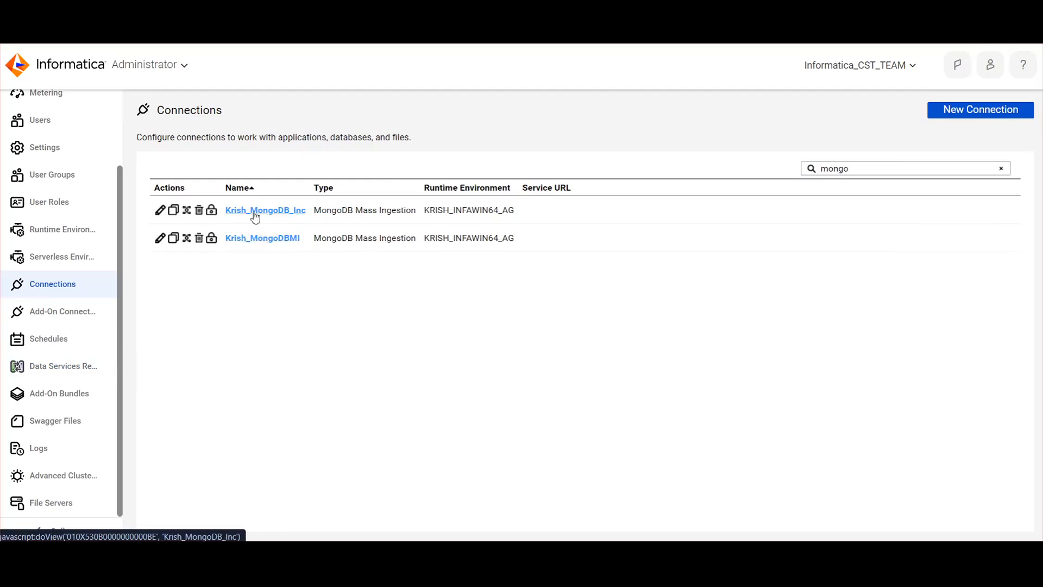
left_click(275, 241)
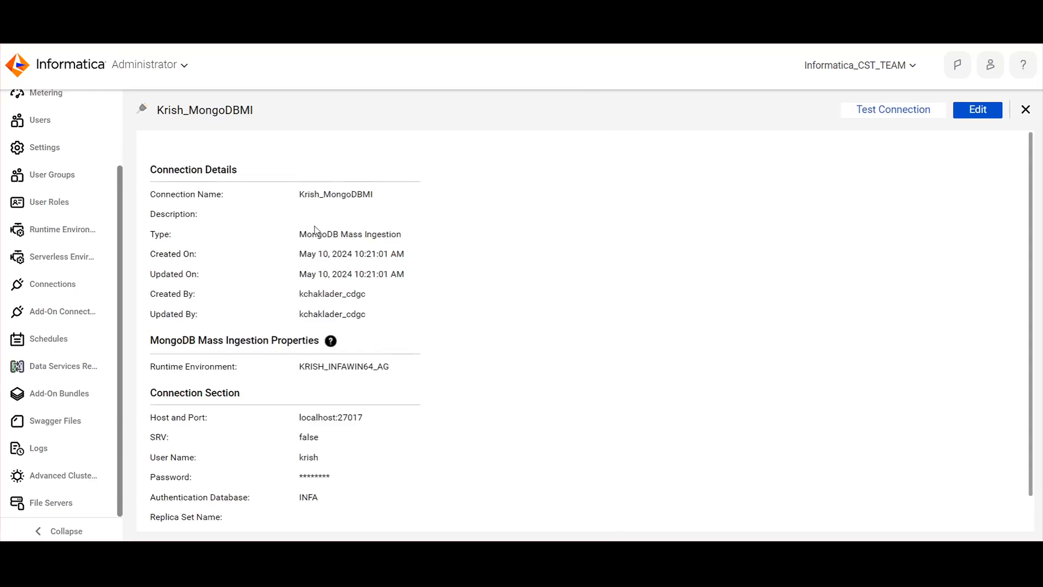
Examine the MongoDBMI connection's name, runtime environment, and host and port
left_click_drag(316, 194, 372, 194)
scroll(389, 288, "down", 1)
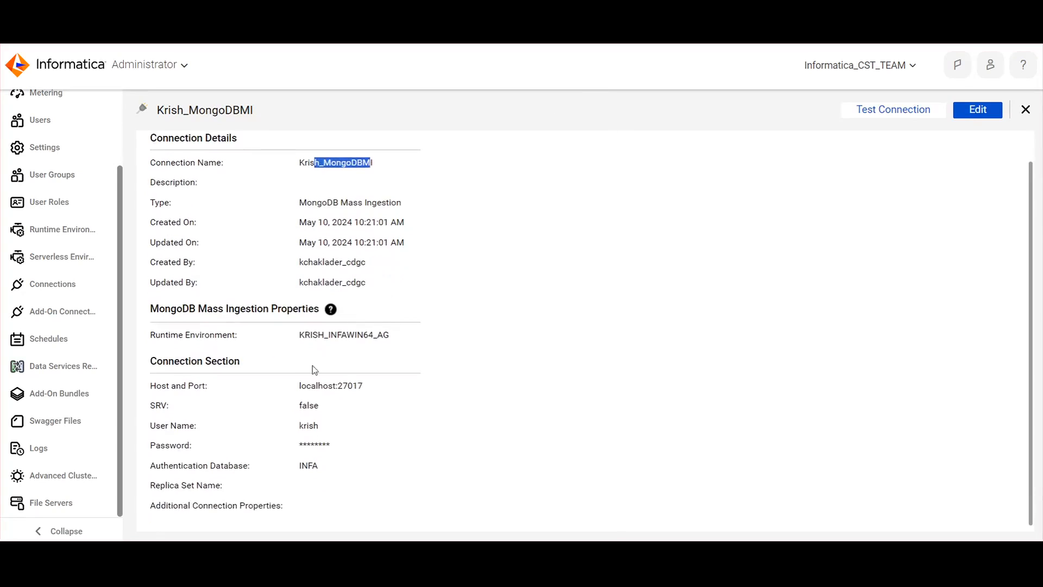
left_click_drag(313, 335, 407, 333)
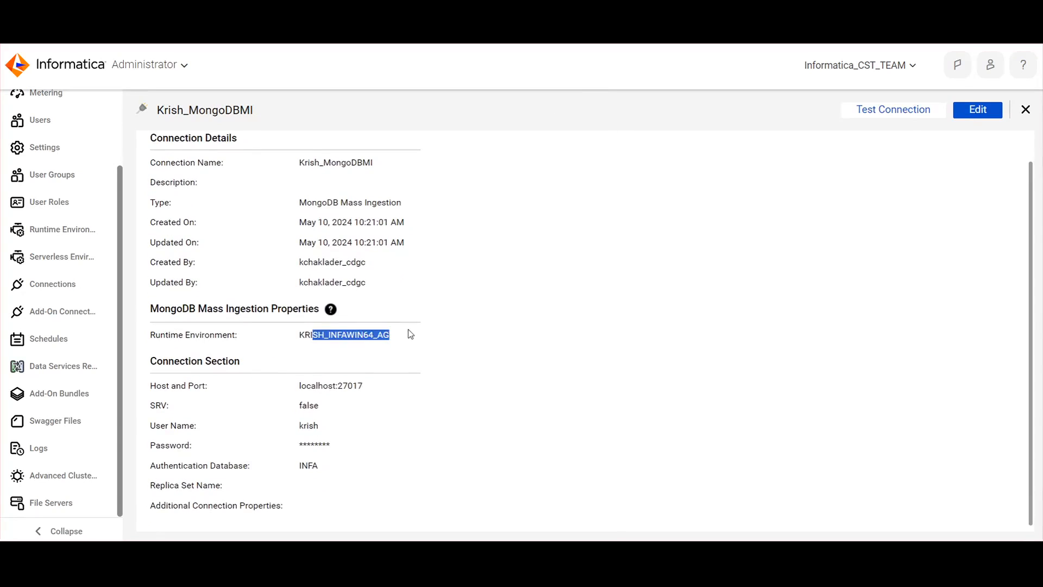
left_click_drag(167, 387, 228, 385)
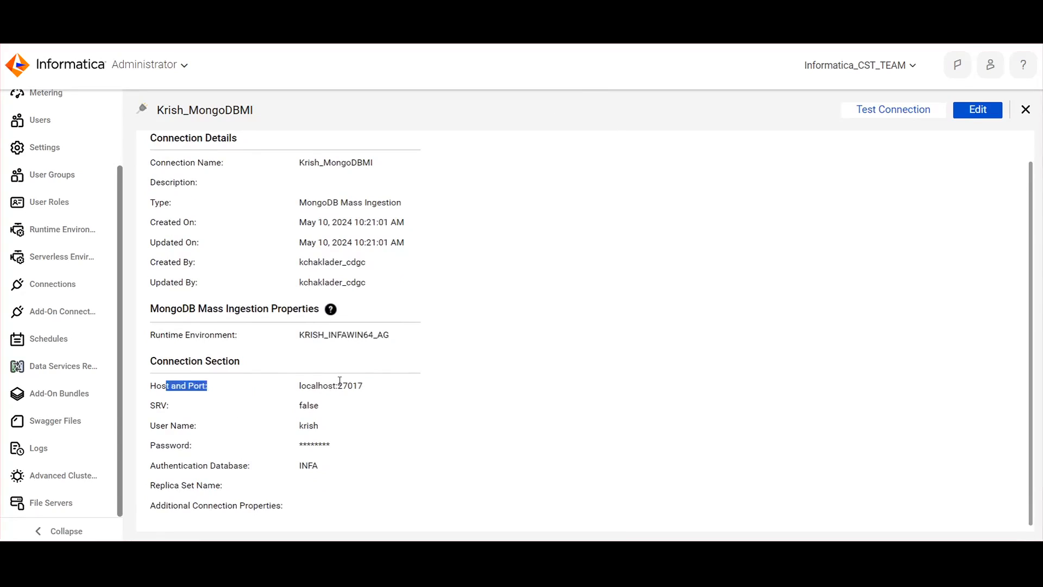
left_click(324, 387)
left_click_drag(377, 389, 300, 387)
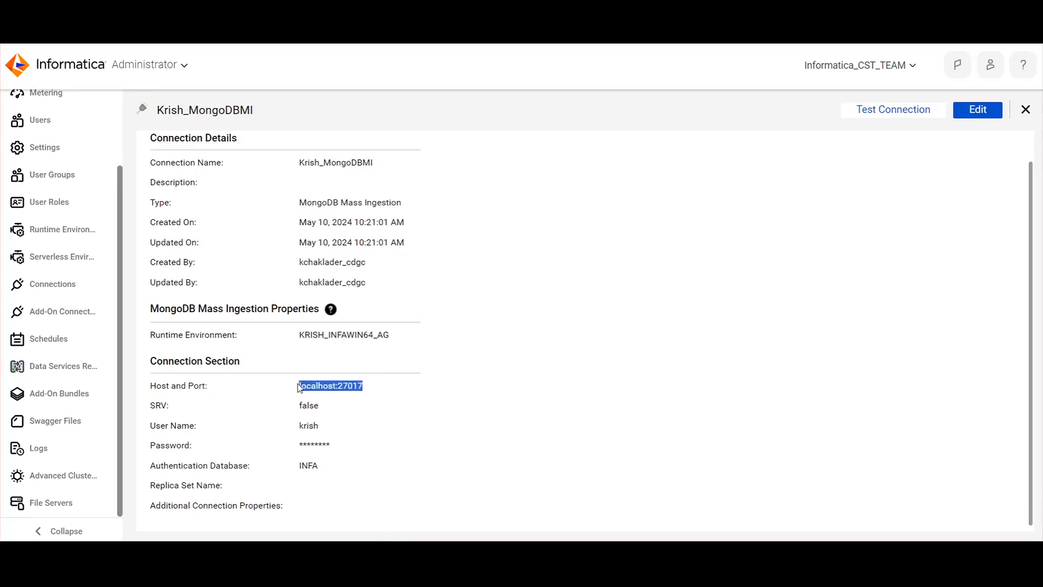
left_click(302, 386)
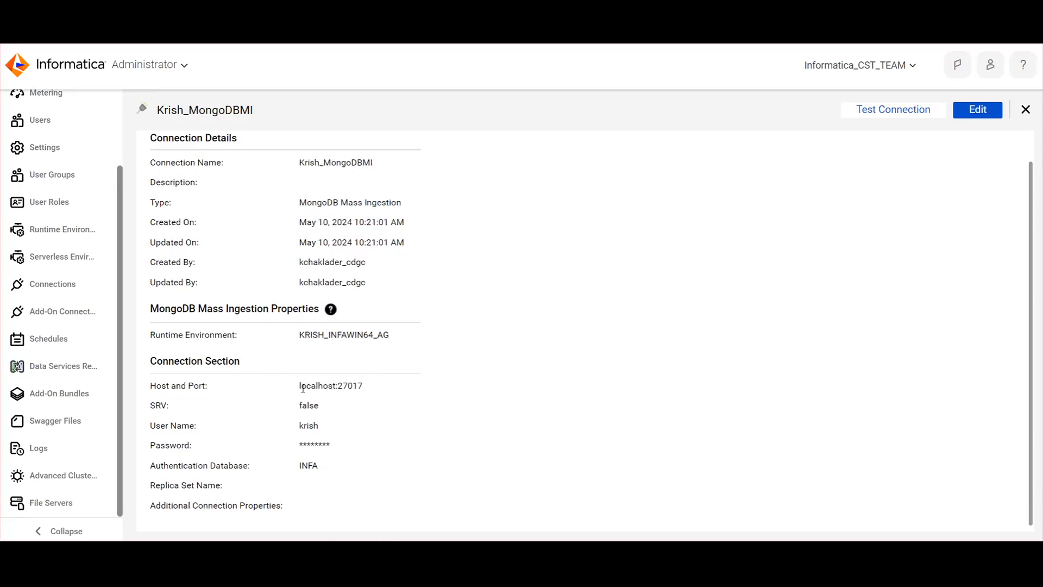
double_click(300, 386)
left_click(382, 386)
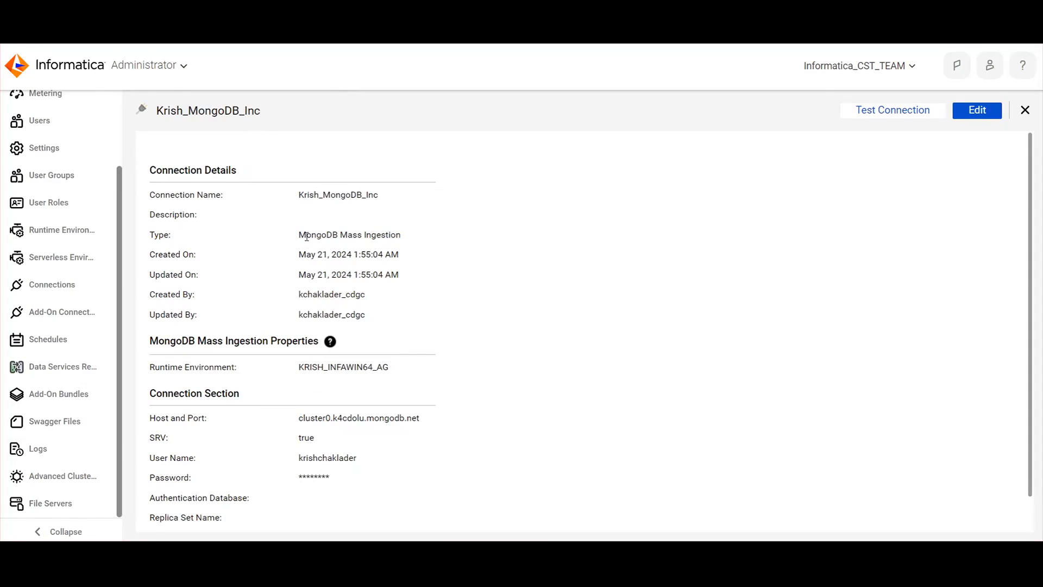
Examine the connection type and the host and port of the connection whose name ends in MongoDB_Inc
left_click_drag(301, 232, 408, 240)
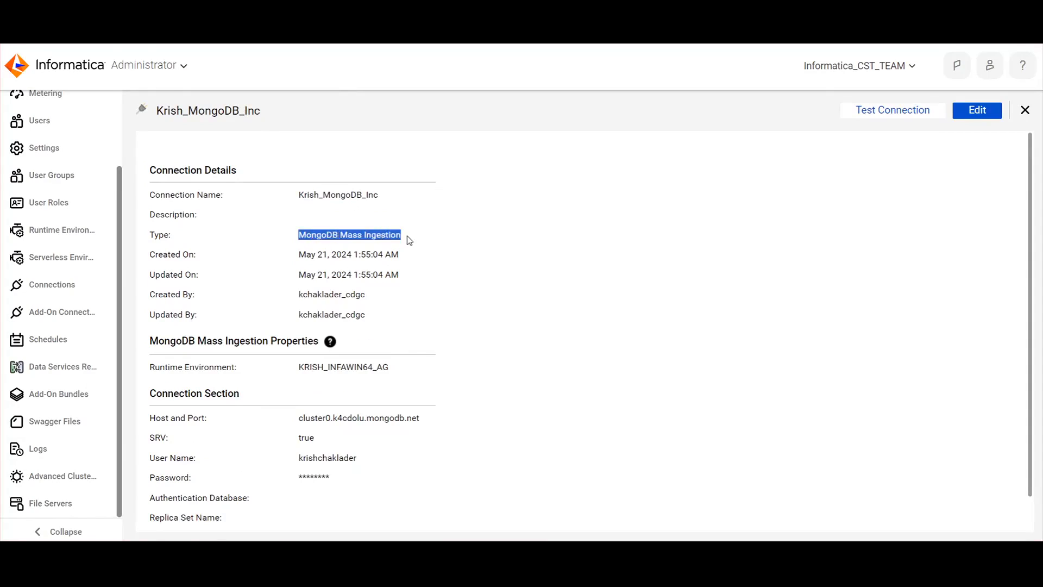
scroll(498, 449, "down", 1)
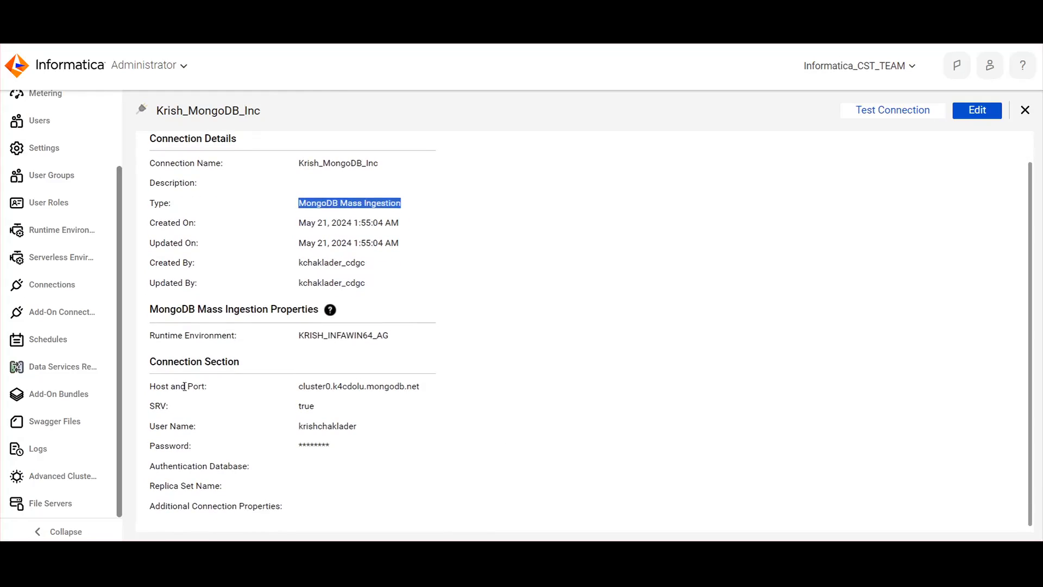
left_click_drag(299, 386, 425, 397)
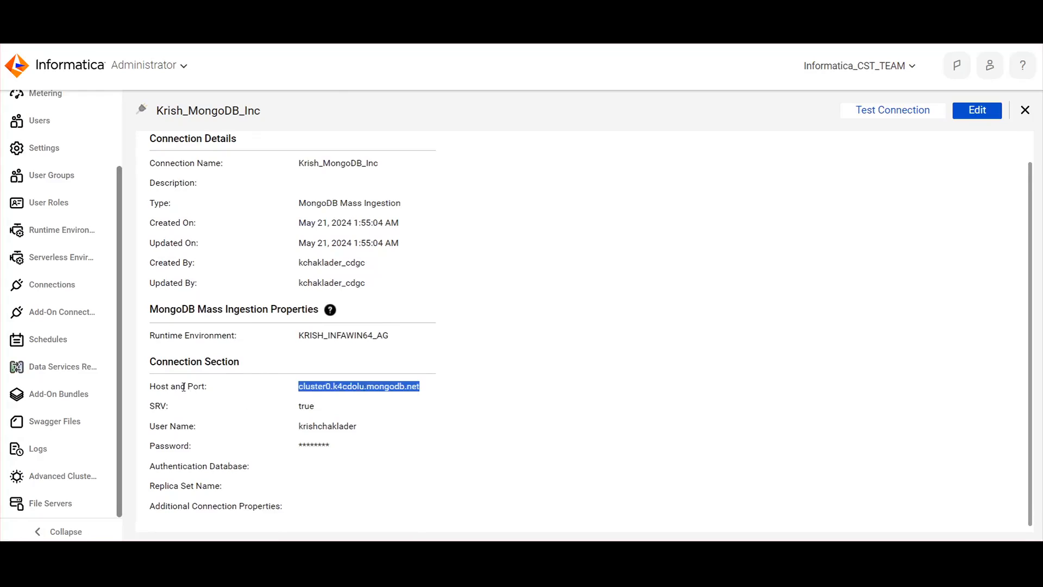
left_click(315, 390)
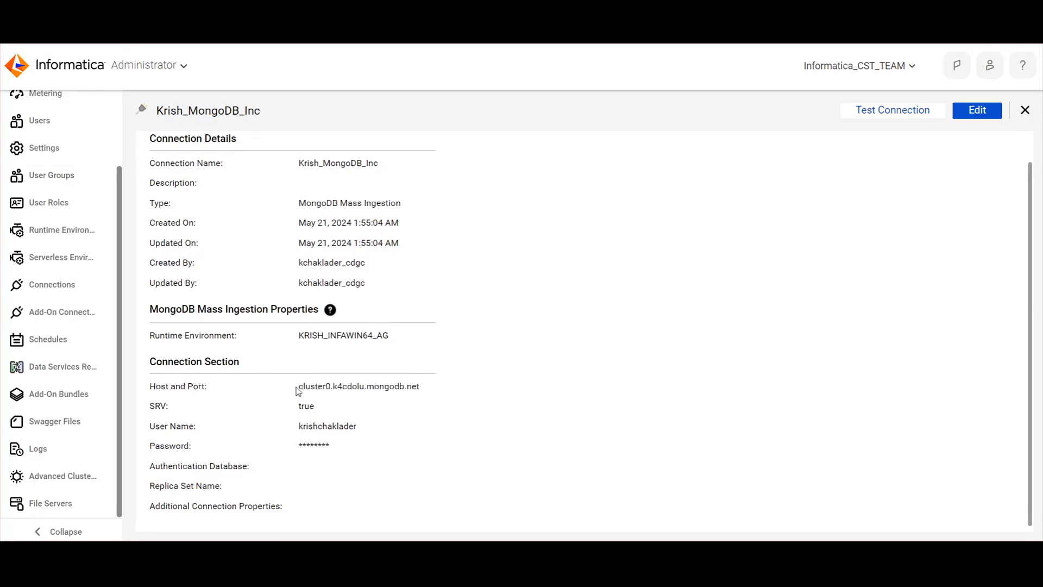
left_click_drag(298, 388, 419, 388)
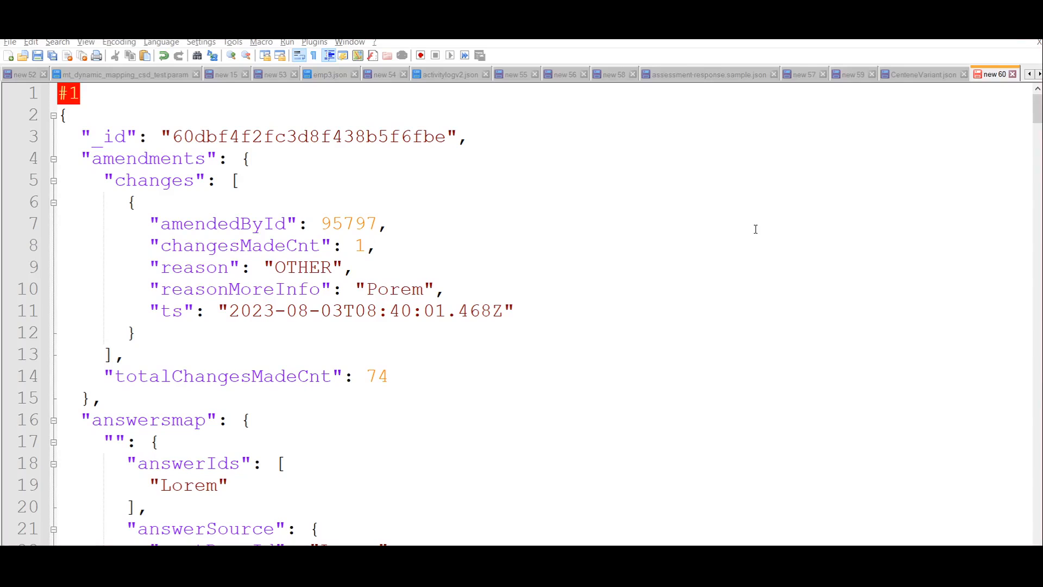
Switch to Notepad++ and examine the structure of the sample JSON document under #1
scroll(180, 180, "down", 8)
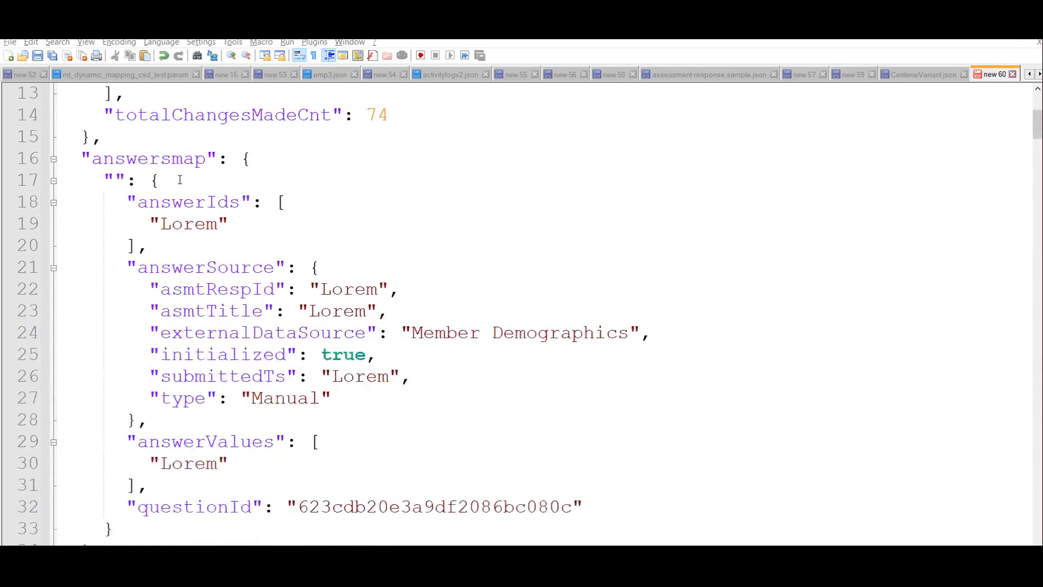
scroll(180, 180, "up", 8)
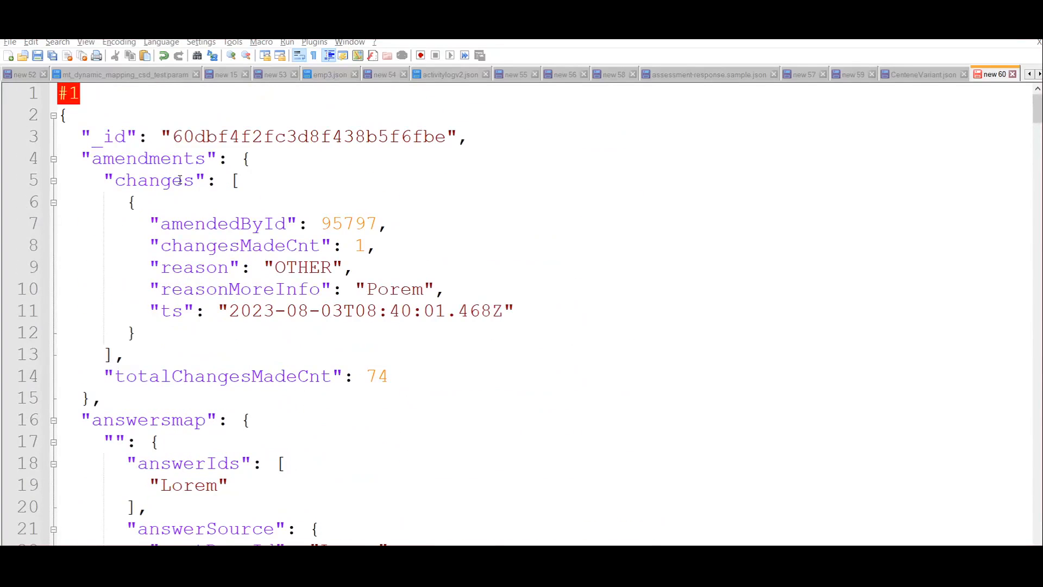
left_click_drag(61, 116, 276, 463)
scroll(421, 466, "down", 3)
scroll(420, 466, "down", 6)
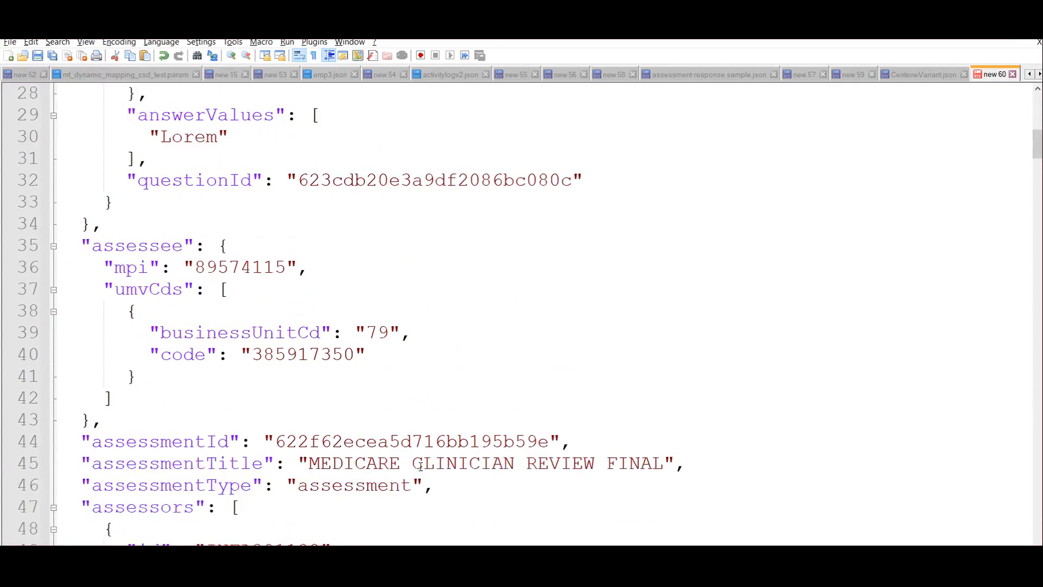
scroll(420, 466, "up", 9)
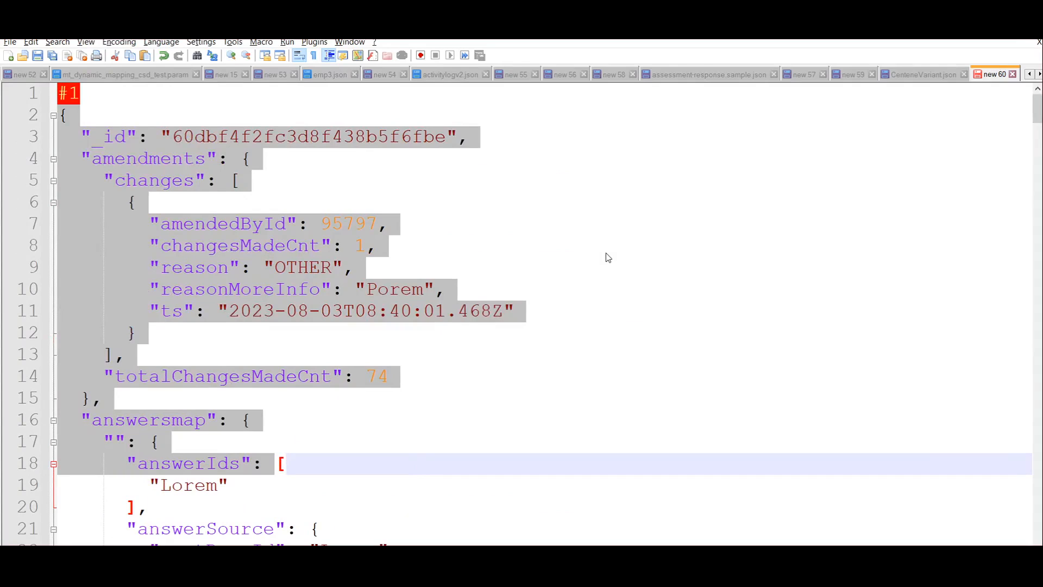
left_click(604, 358)
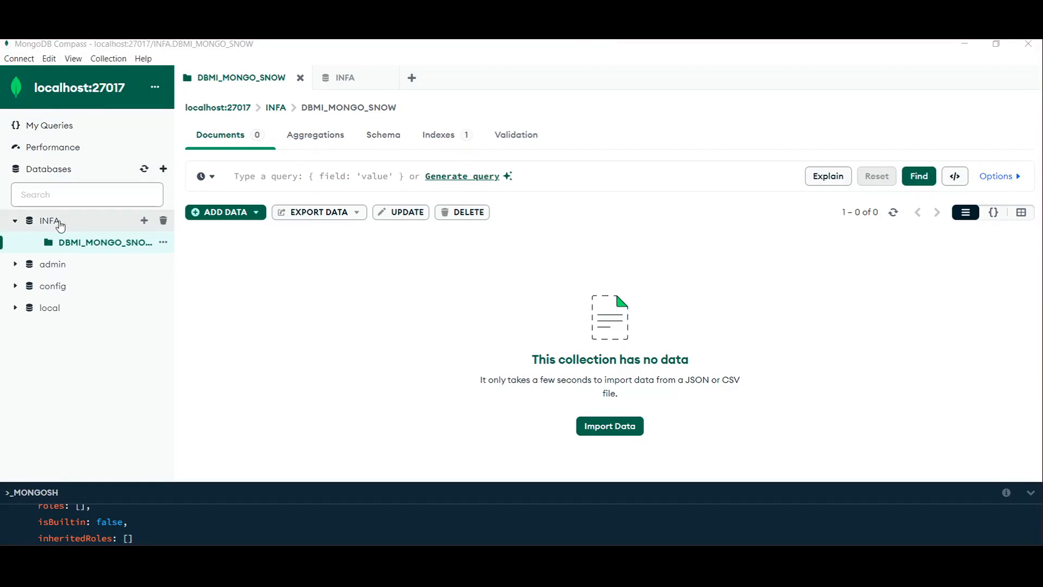
In MongoDB Compass, insert the copied sample JSON document into the DBMI_MONGO_SNOW collection of the INFA database, replacing the placeholder text
left_click(60, 224)
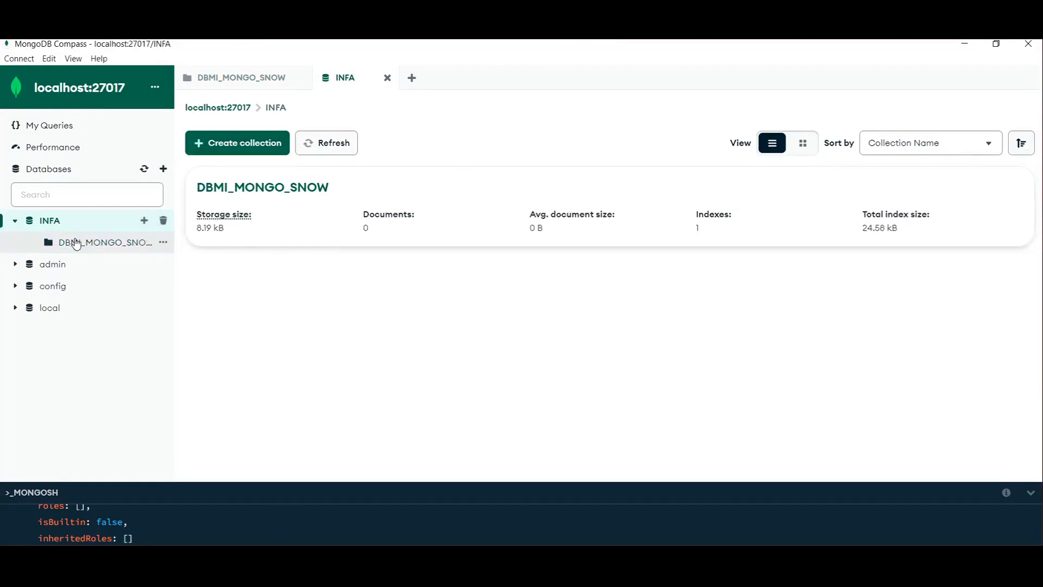
left_click(69, 242)
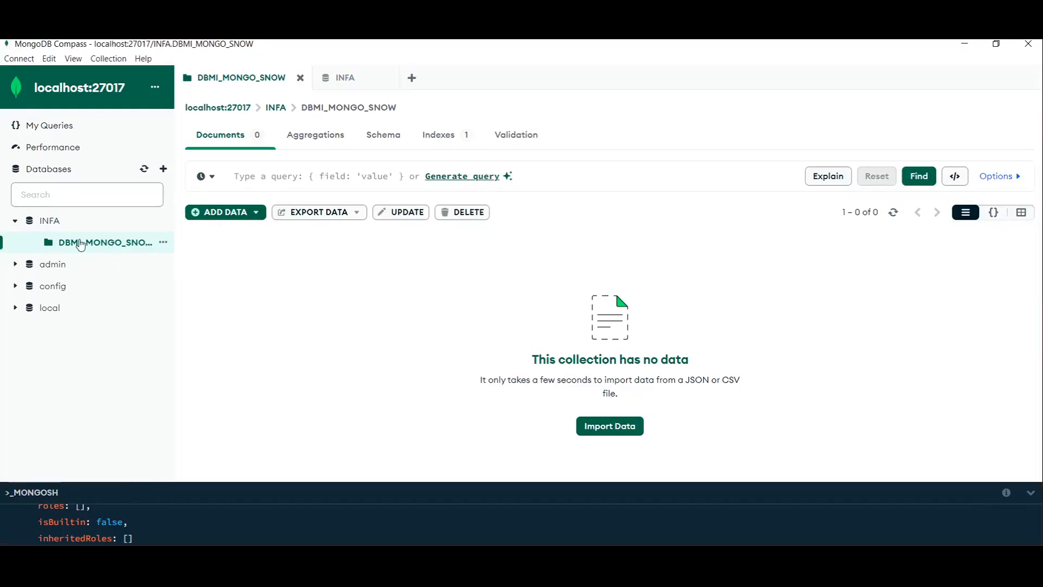
left_click(223, 213)
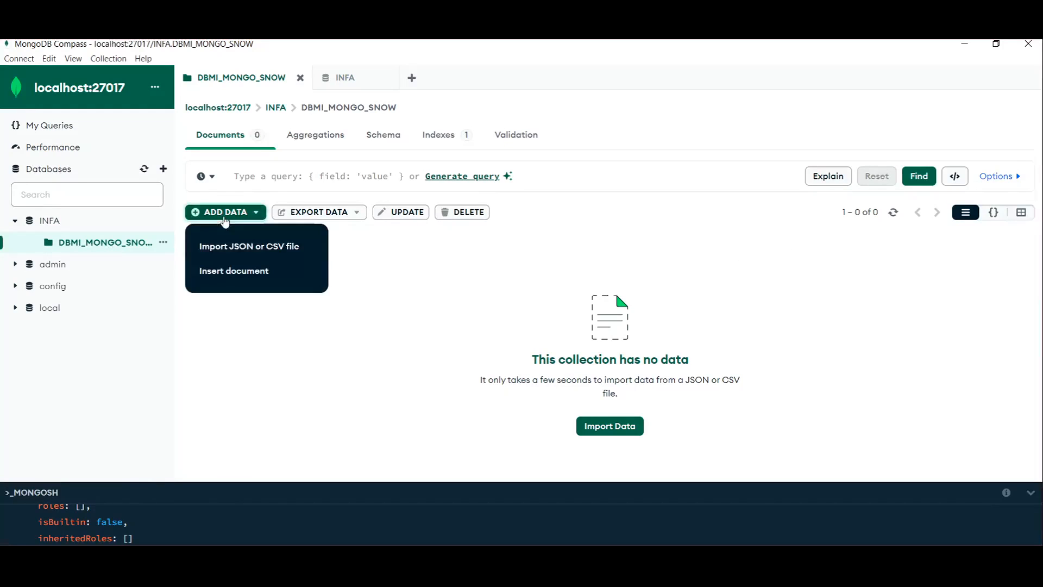
left_click(233, 271)
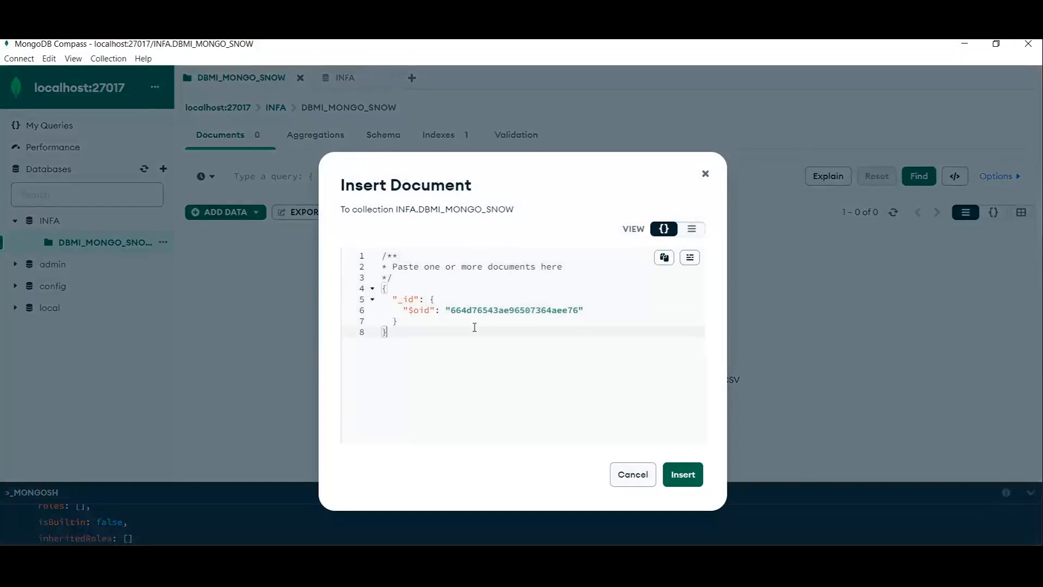
left_click_drag(472, 328, 379, 259)
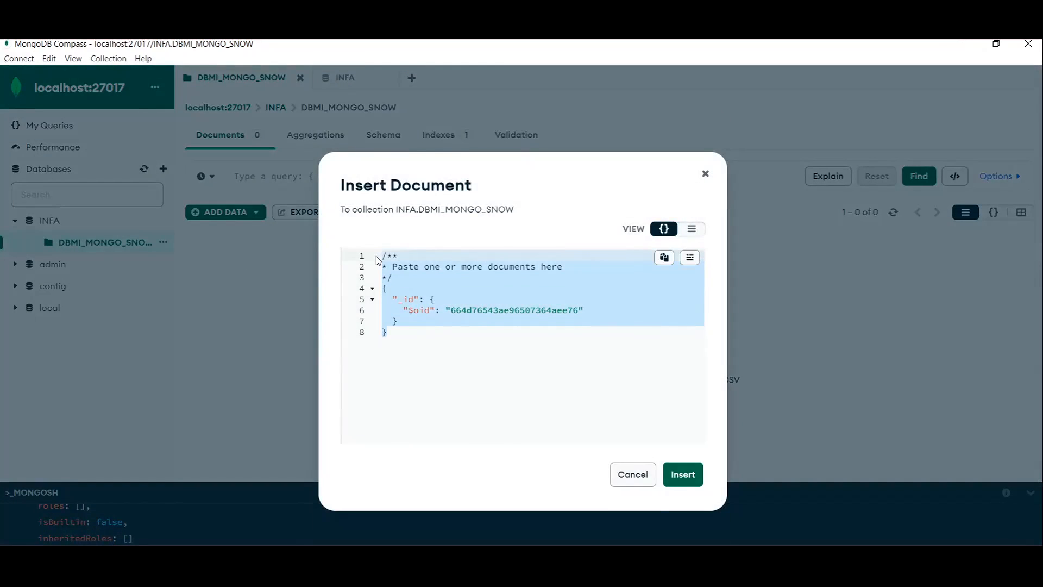
key("ctrl+v")
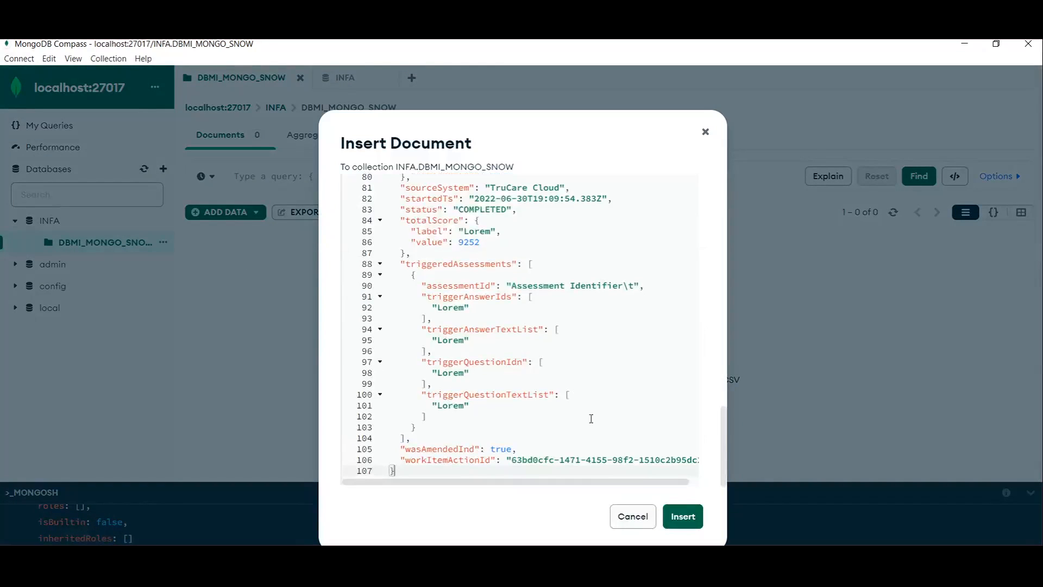
left_click(681, 516)
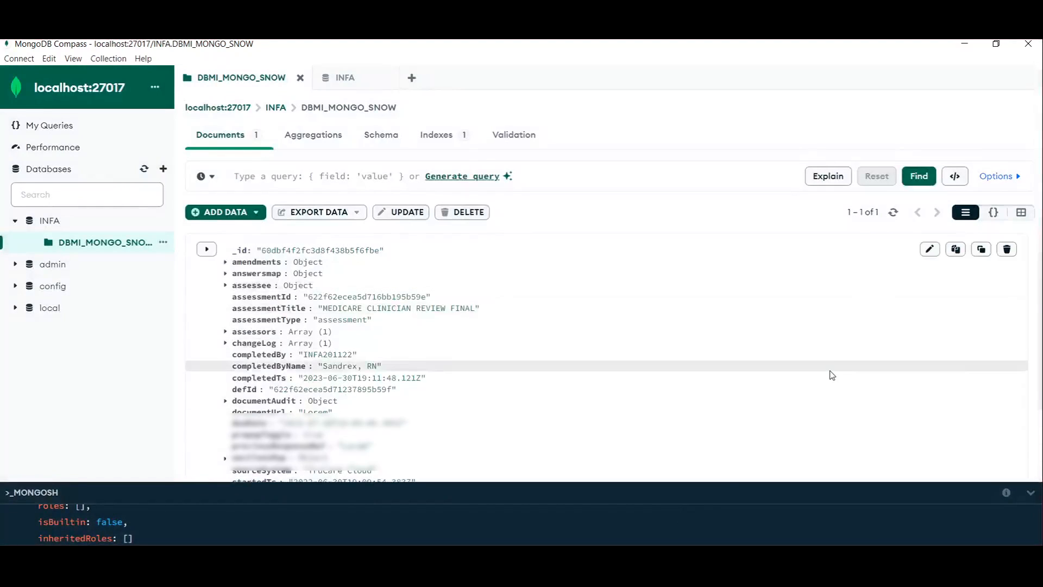
Examine all fields of the inserted document in the DBMI_MONGO_SNOW collection, including the hidden ones
scroll(832, 374, "down", 3)
scroll(829, 372, "up", 3)
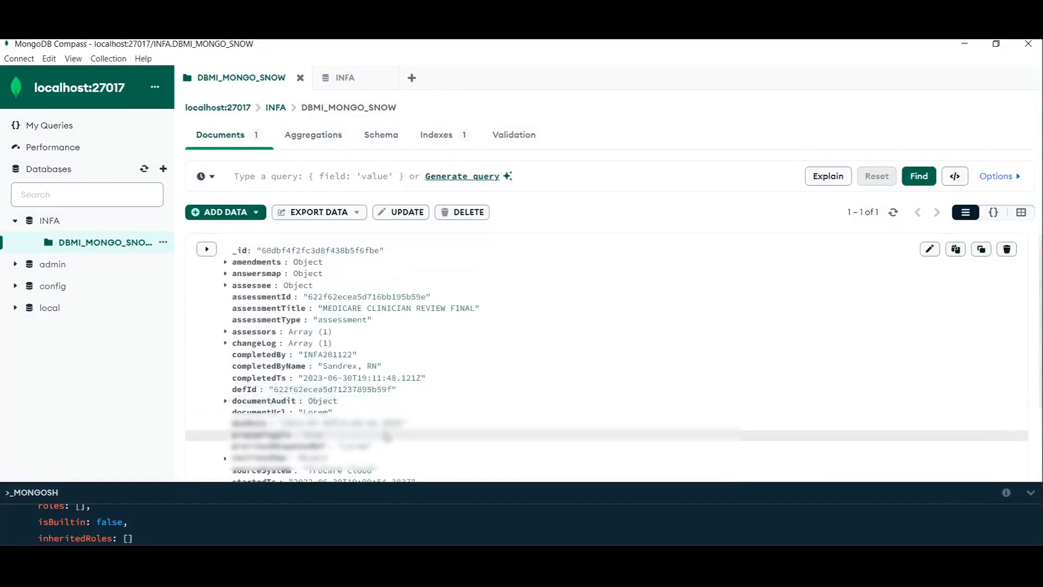
scroll(829, 373, "down", 3)
left_click(251, 453)
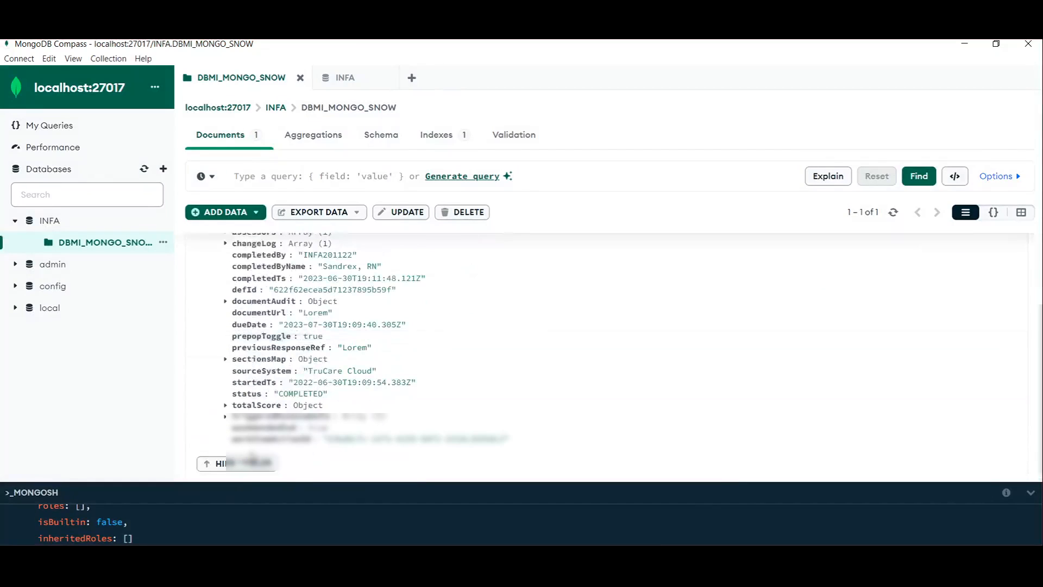
scroll(551, 420, "up", 3)
scroll(551, 420, "down", 3)
scroll(551, 422, "up", 3)
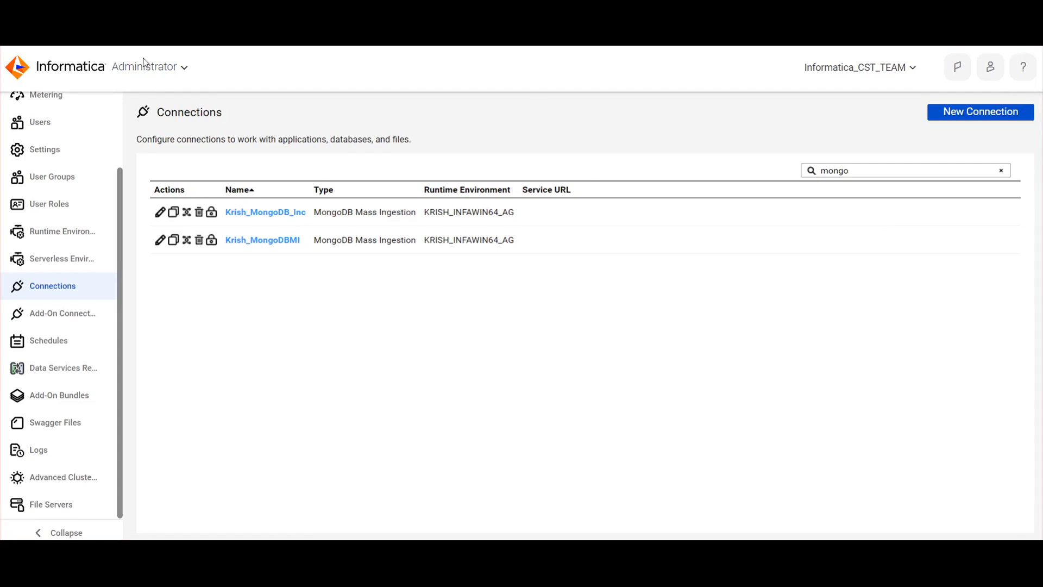
Switch from the Administrator service to the Data Integration service
left_click(173, 68)
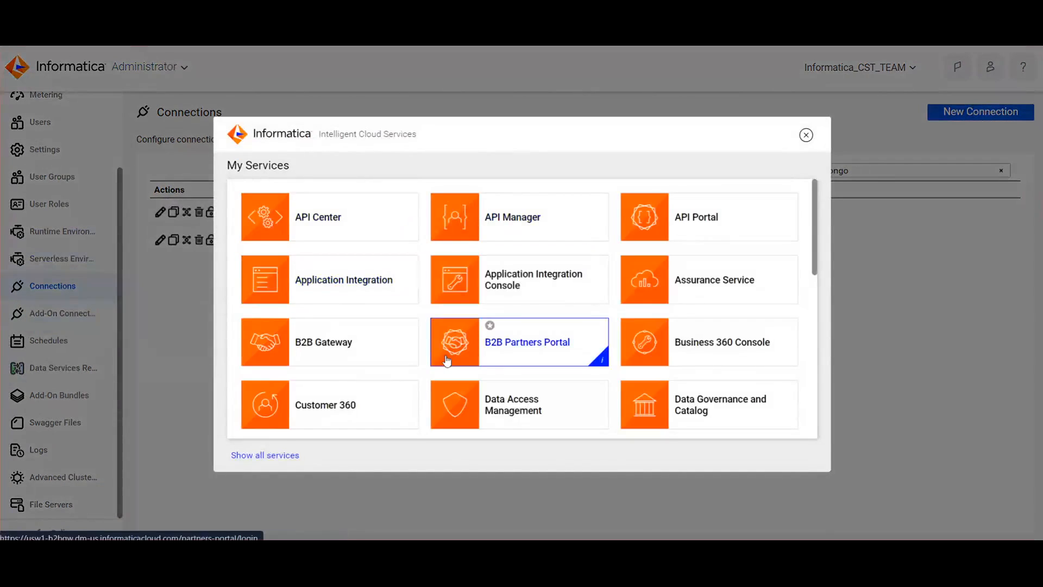
scroll(445, 353, "down", 2)
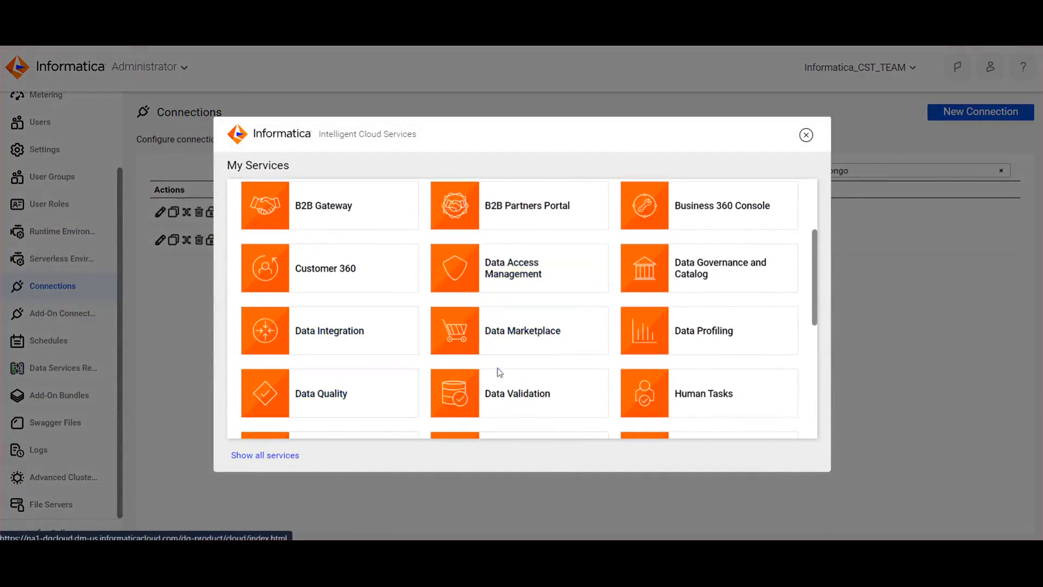
scroll(500, 370, "down", 1)
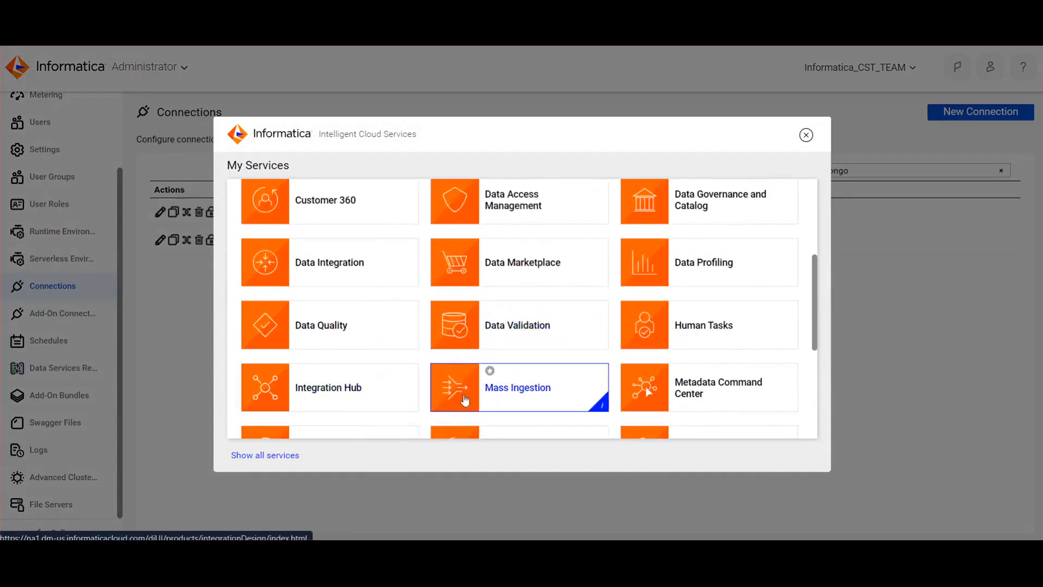
left_click(515, 400)
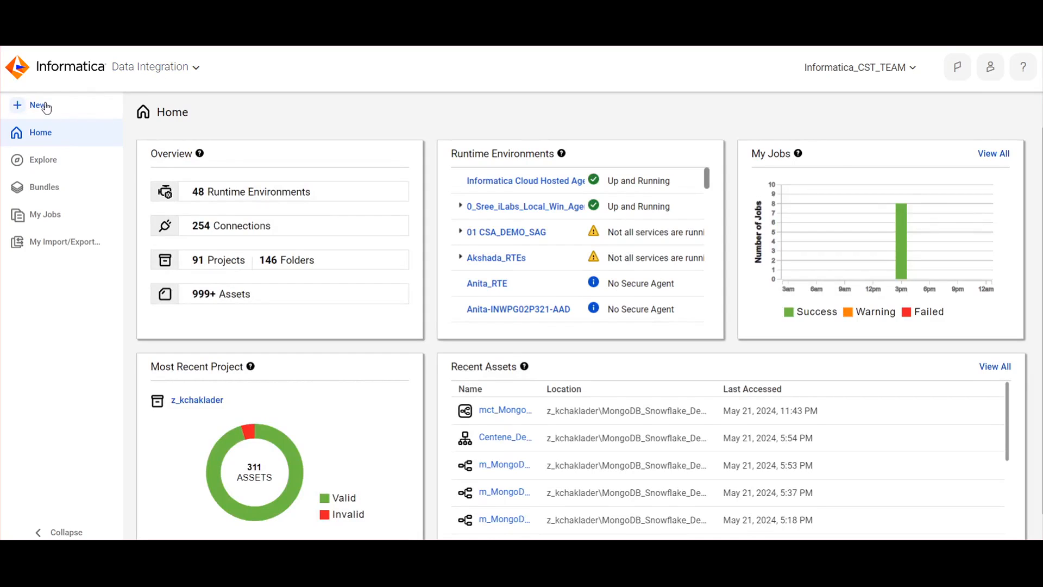
Examine the Mass Ingestion task types offered for a new asset without creating one
left_click(47, 106)
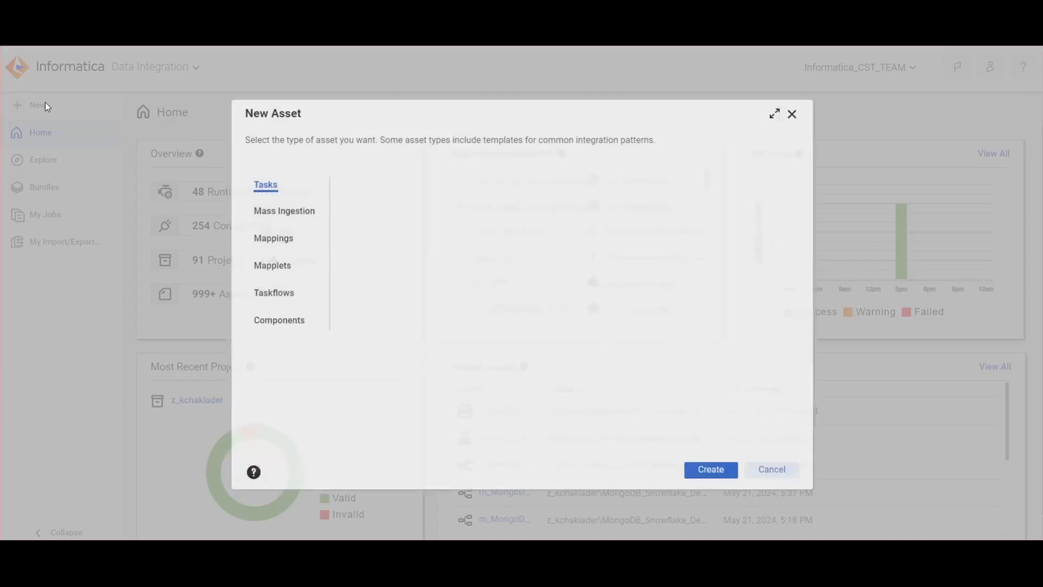
left_click(283, 210)
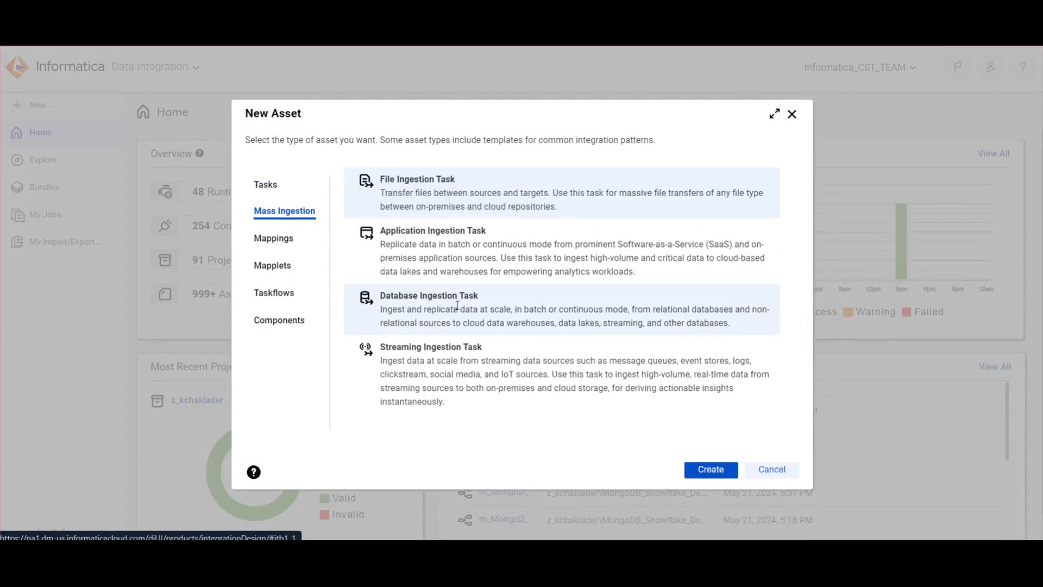
left_click(768, 473)
Open the MongoDB_2_SNOW_Initial task from the most recent project's MongoDB_Snowflake_Demo folder and examine its definition, including name, location and load type
left_click(216, 401)
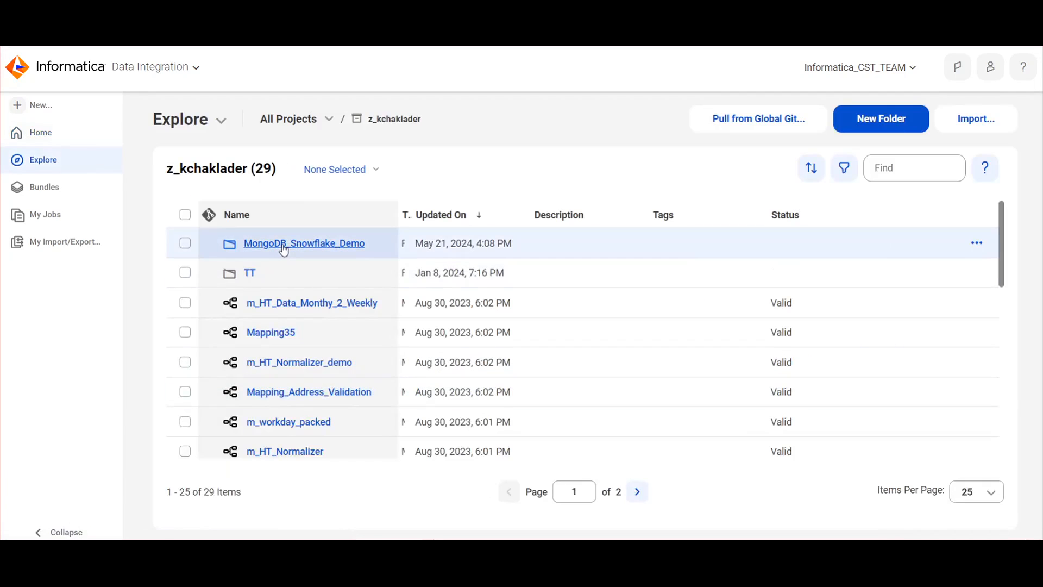
left_click(282, 244)
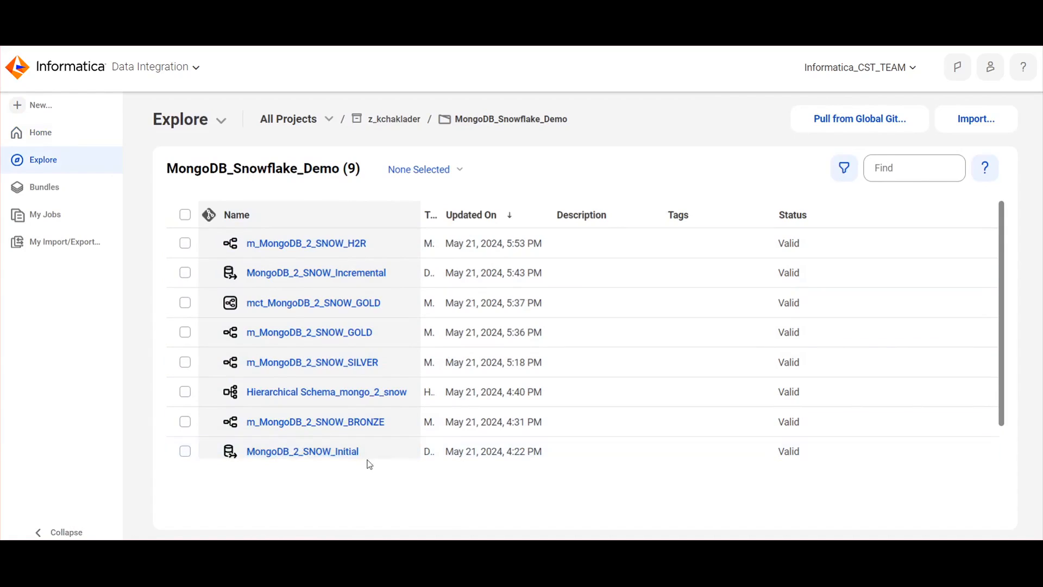
left_click(324, 455)
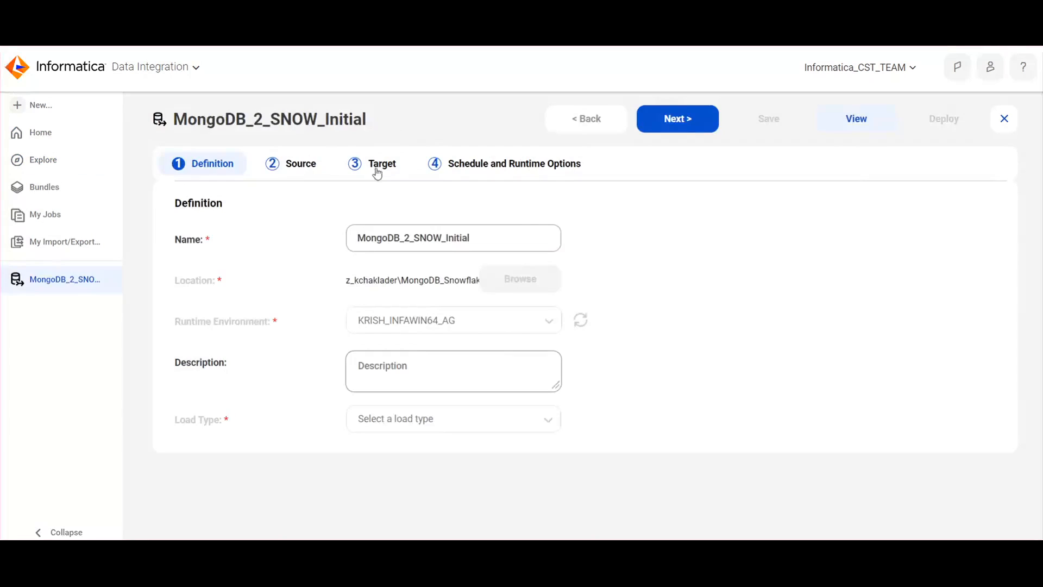
left_click_drag(491, 241, 343, 245)
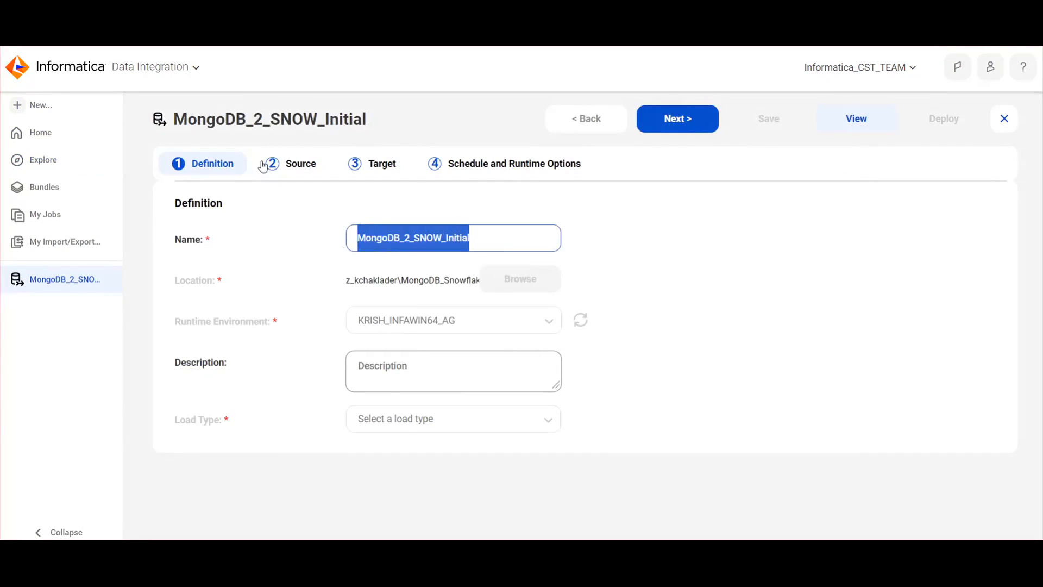
left_click(661, 269)
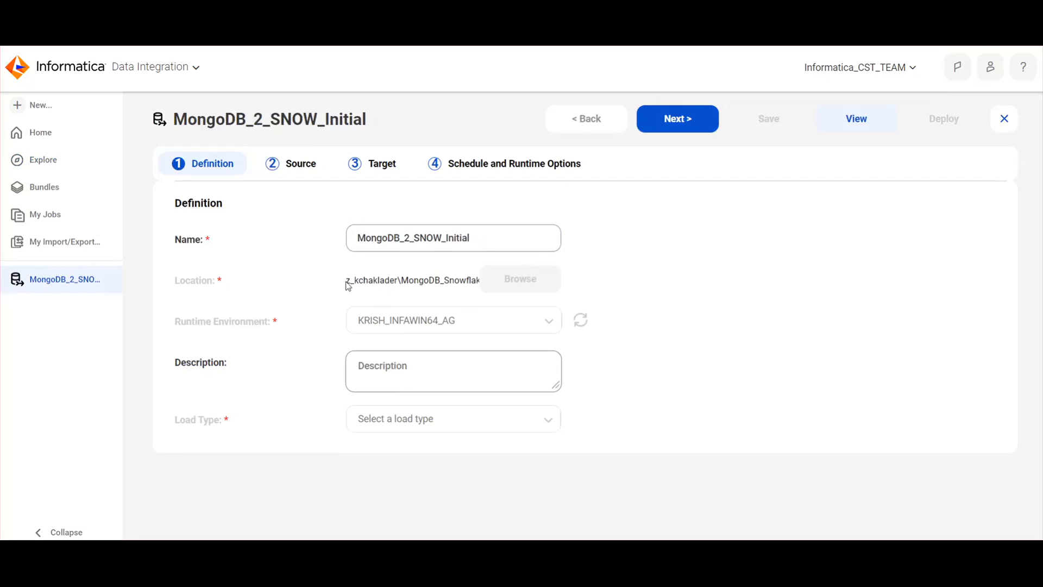
left_click_drag(346, 282, 455, 283)
left_click(695, 292)
left_click(672, 113)
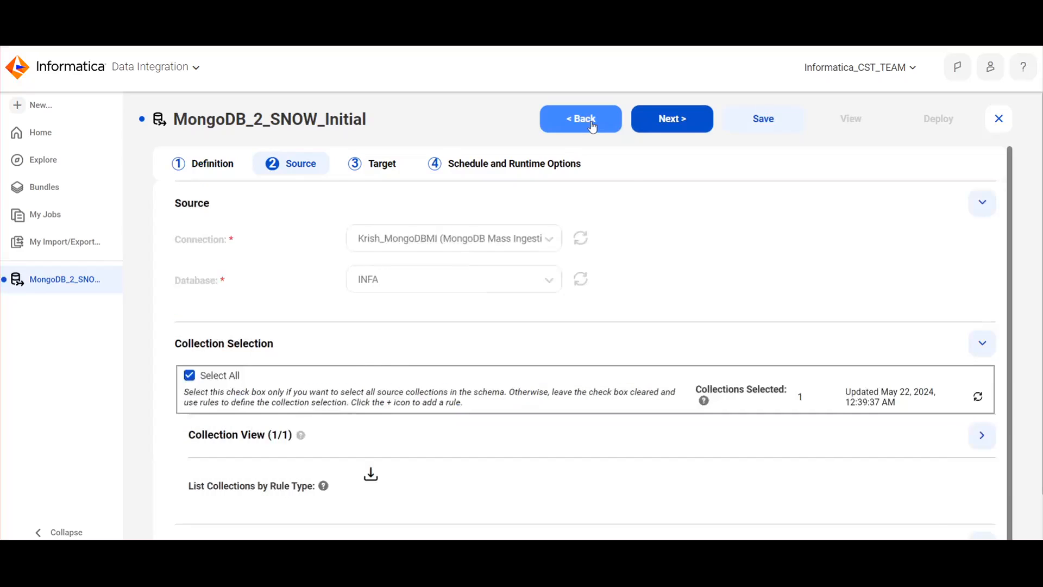
left_click(592, 127)
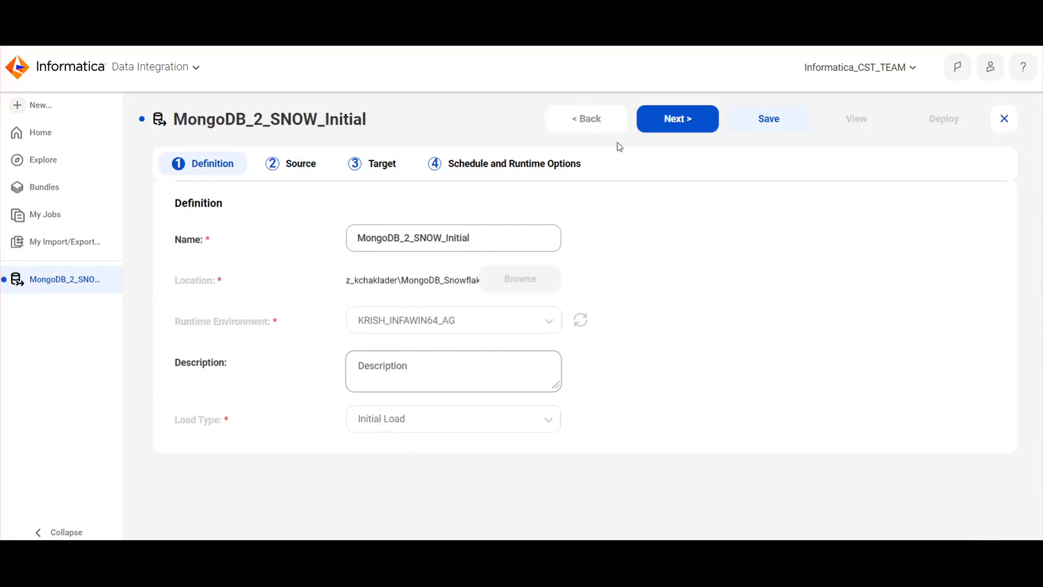
Examine the task's source connection, database and collection selection, including the fields of the DBMI_MONGO_SNOW collection
left_click(672, 119)
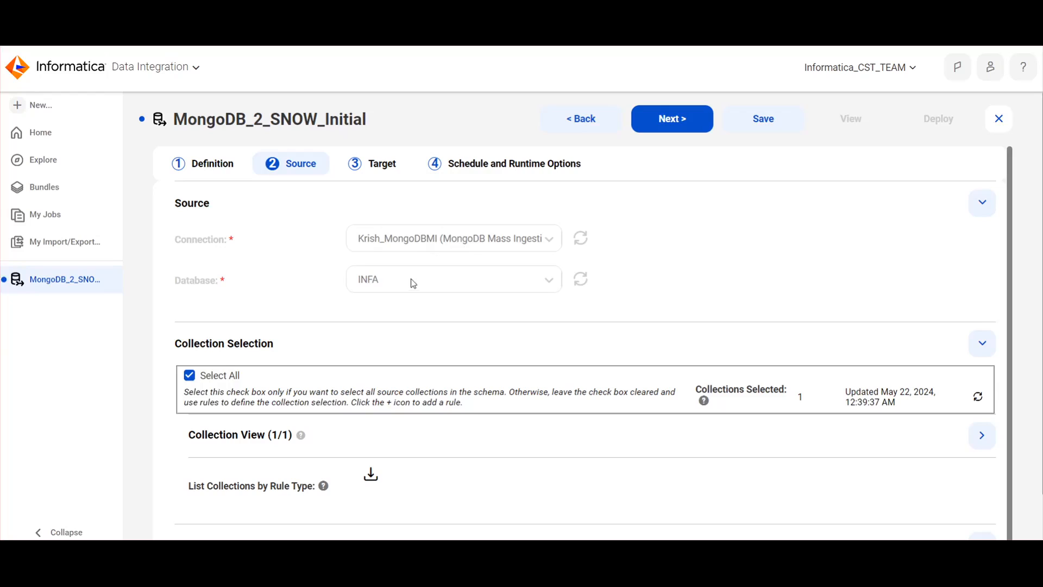
scroll(412, 354, "down", 3)
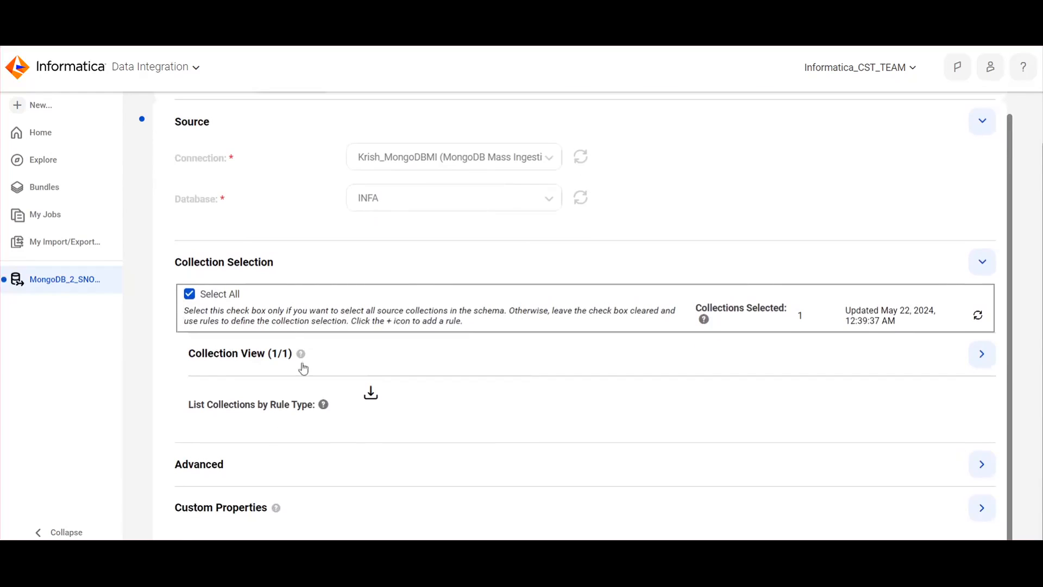
left_click(237, 355)
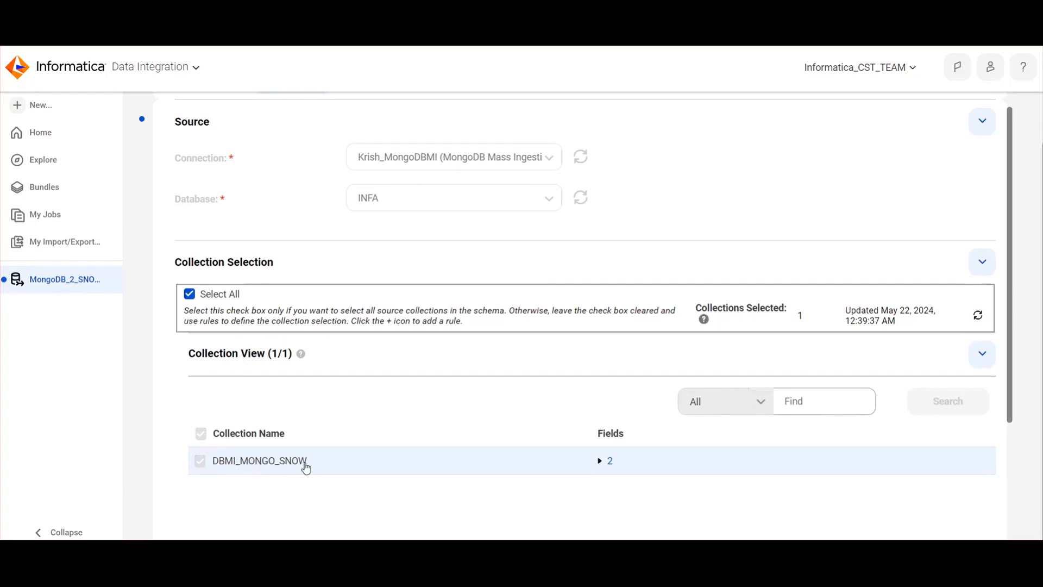
left_click(601, 462)
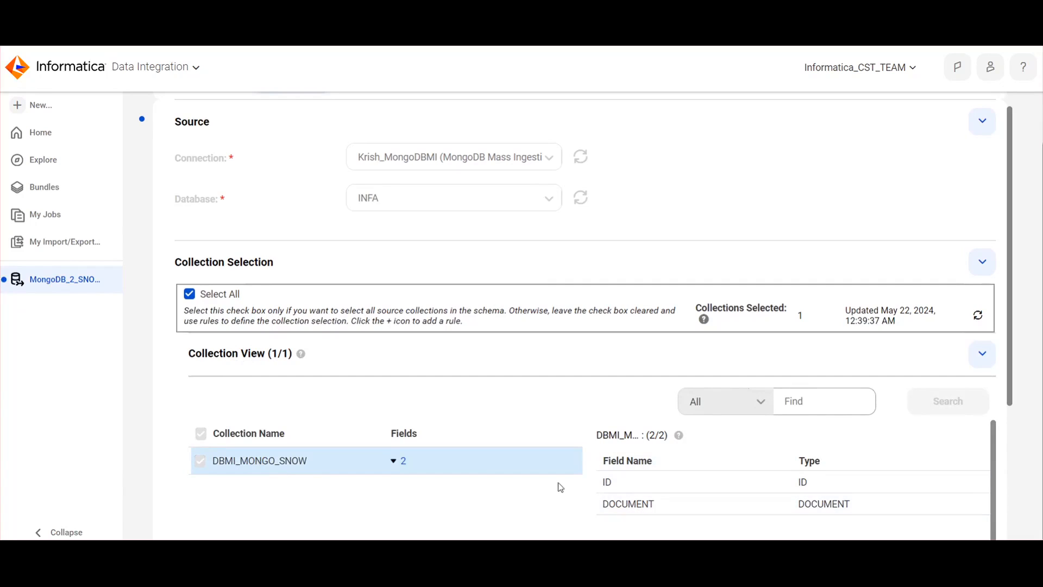
scroll(596, 408, "down", 4)
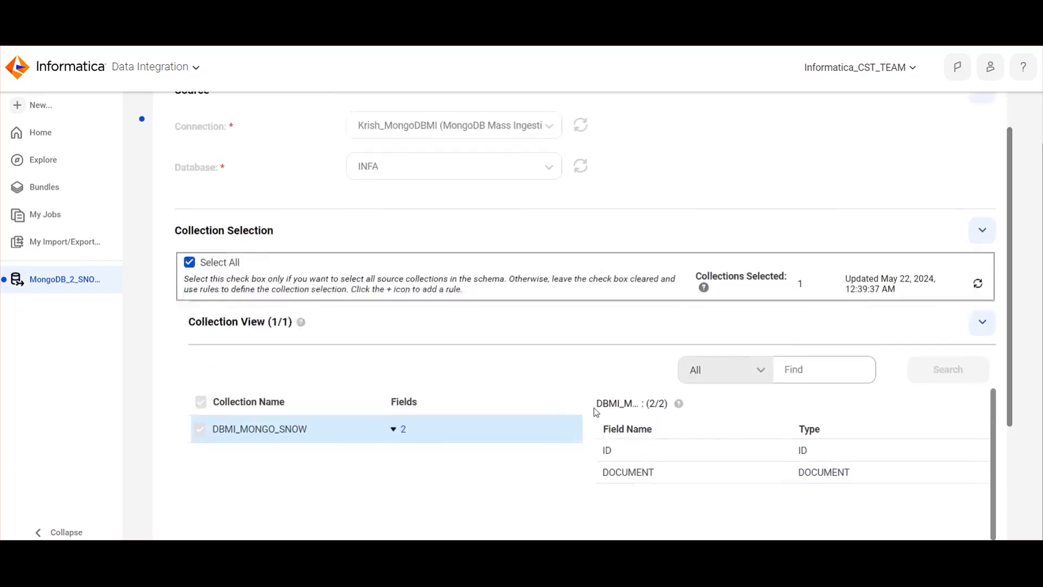
scroll(594, 413, "up", 5)
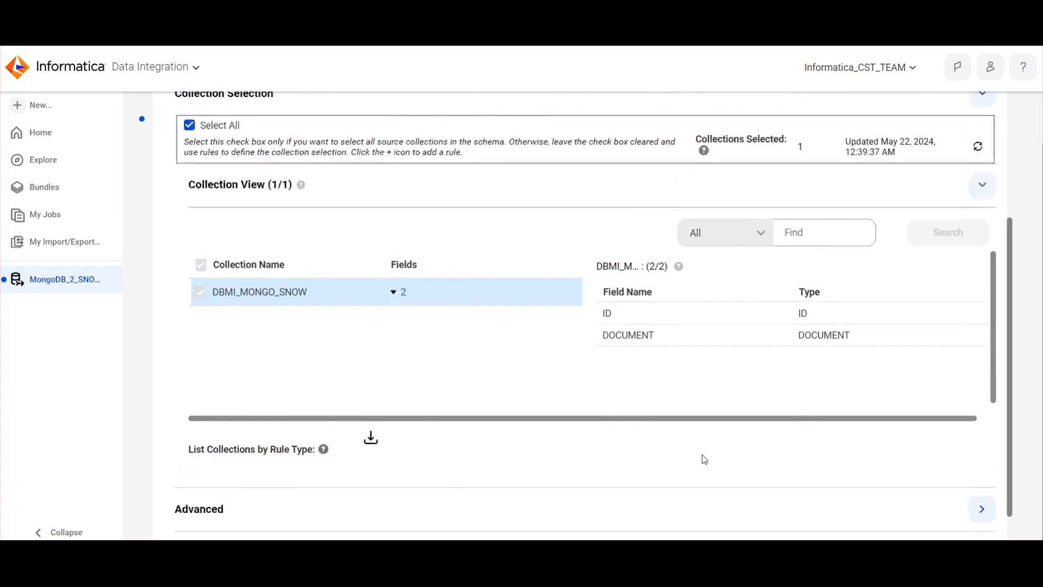
Examine the task's target settings: Snowflake connection, target creation, schema, stage and table renaming rules
left_click(662, 126)
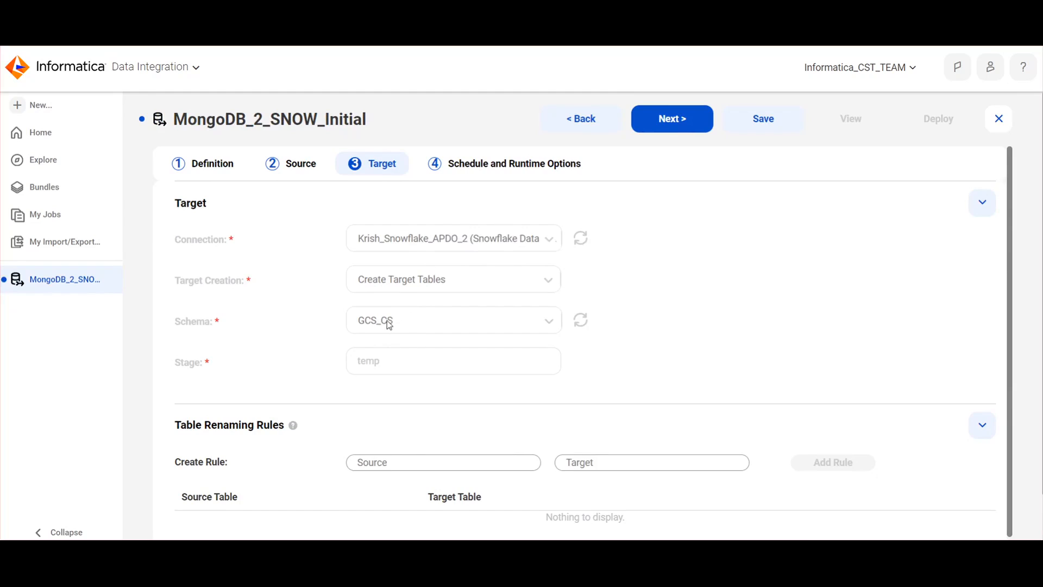
scroll(389, 325, "down", 2)
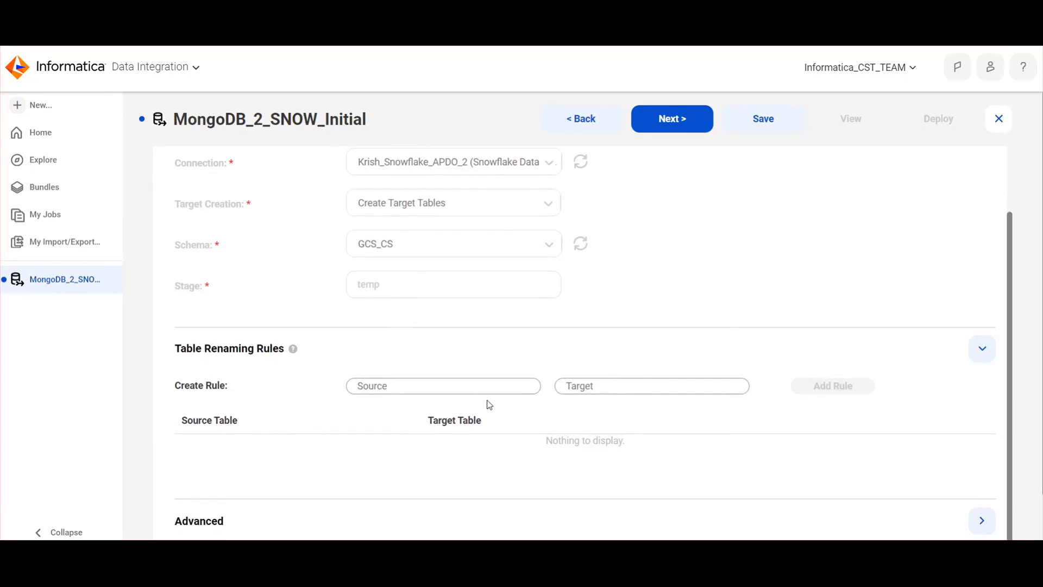
scroll(487, 406, "down", 2)
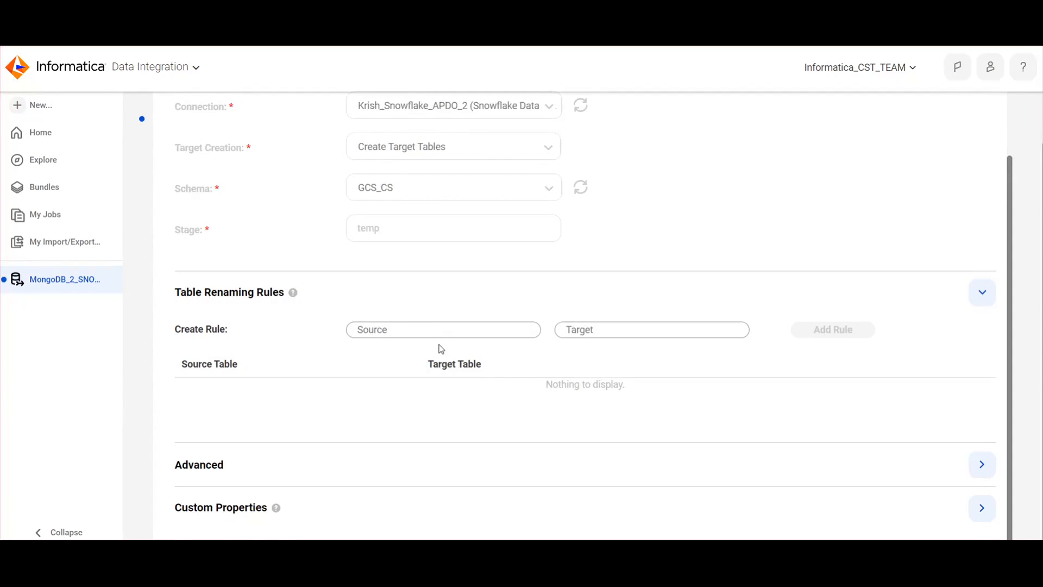
scroll(440, 347, "up", 2)
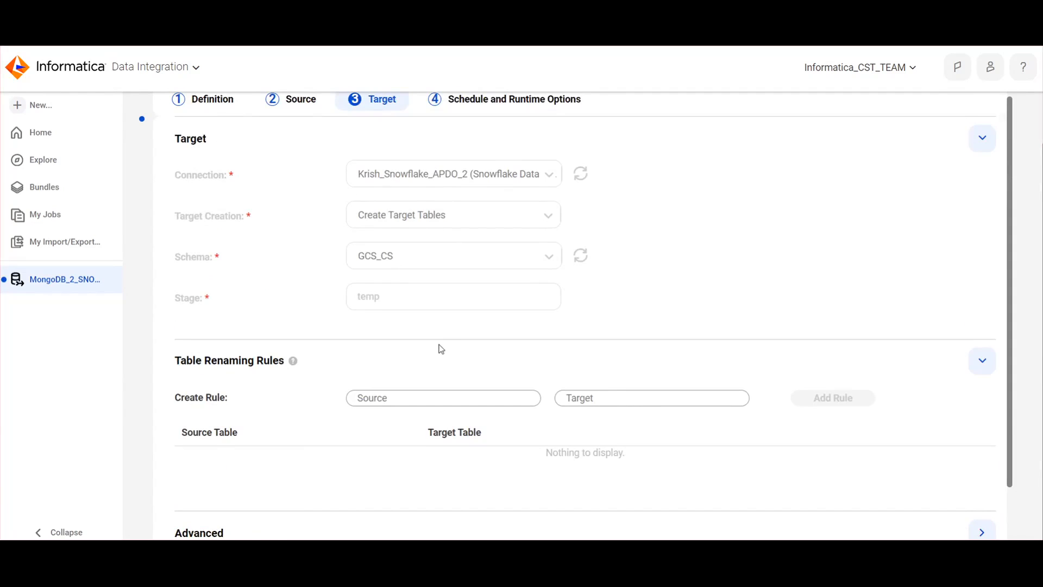
scroll(441, 348, "down", 2)
scroll(440, 348, "up", 2)
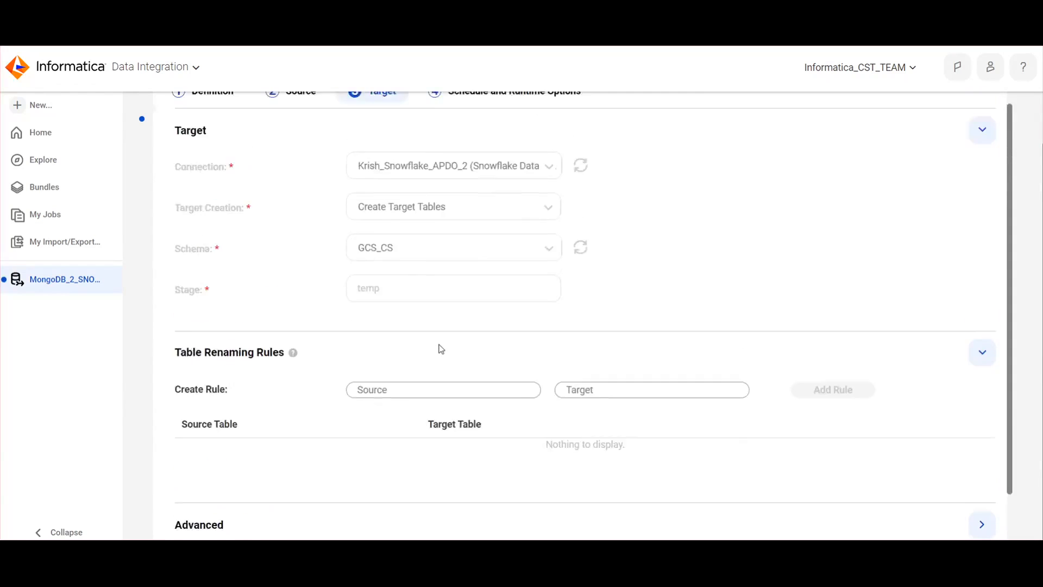
scroll(443, 348, "up", 2)
Examine the task's schedule and runtime options, and close the task discarding any changes
left_click(672, 118)
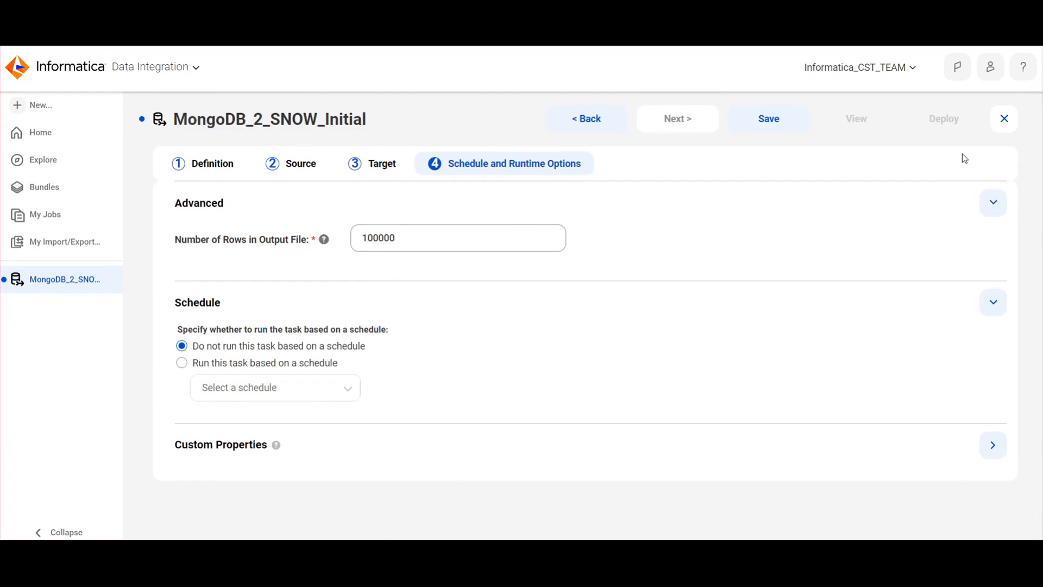
left_click(1005, 119)
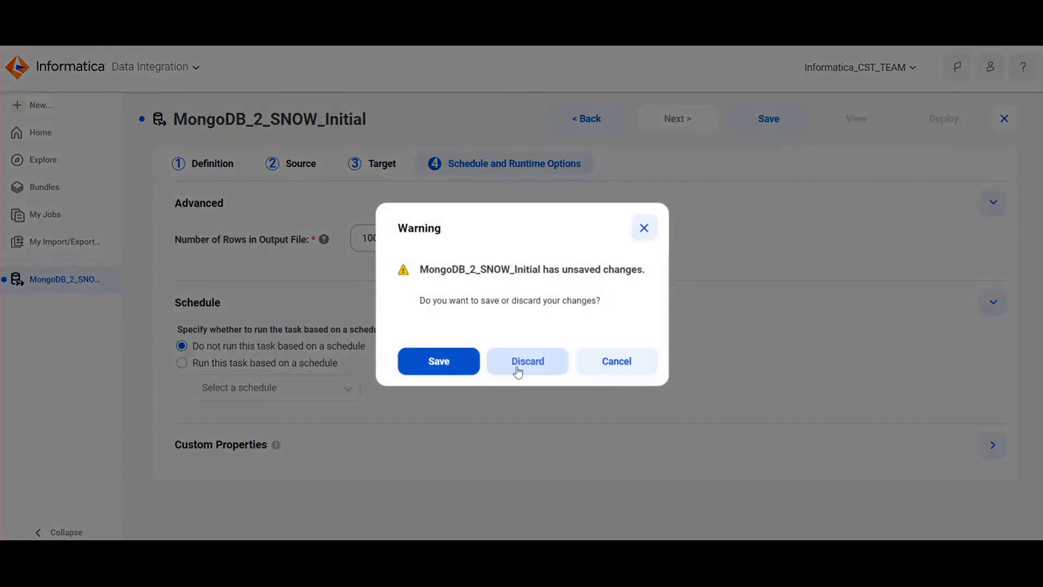
left_click(517, 373)
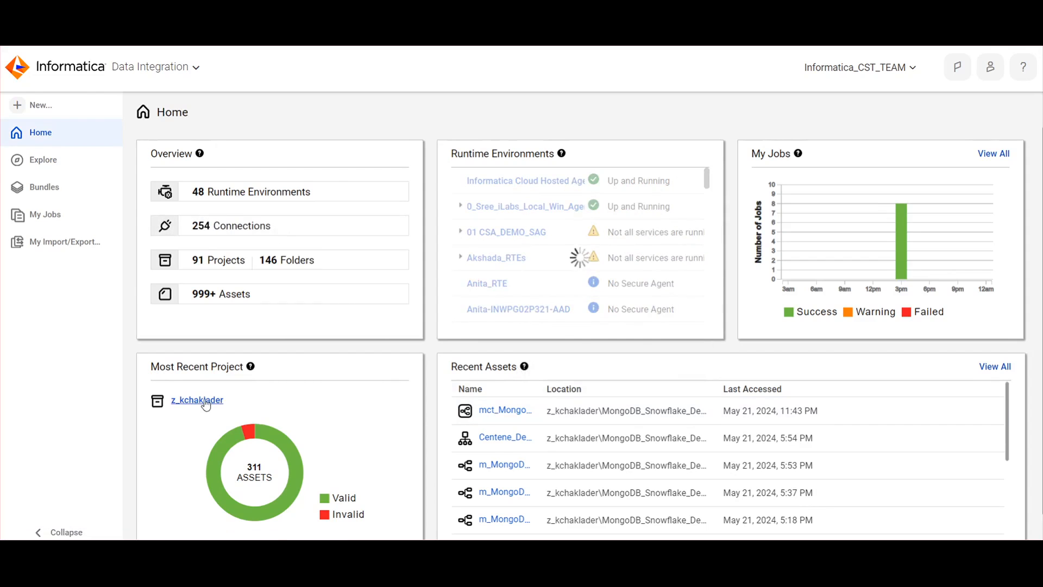
Examine the actions available for the MongoDB_2_SNOW_Initial task in the MongoDB_Snowflake_Demo folder
left_click(205, 401)
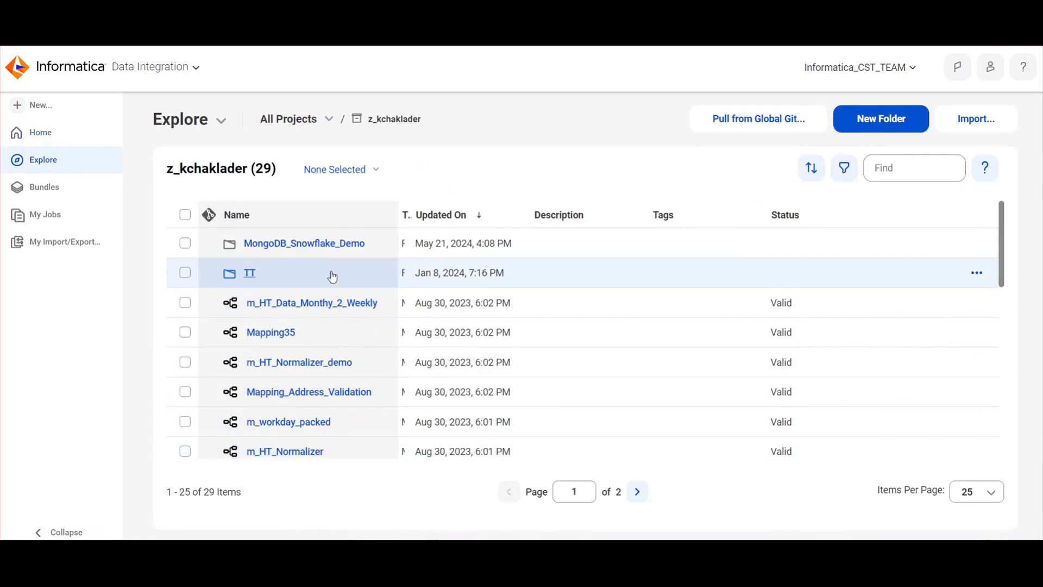
left_click(324, 246)
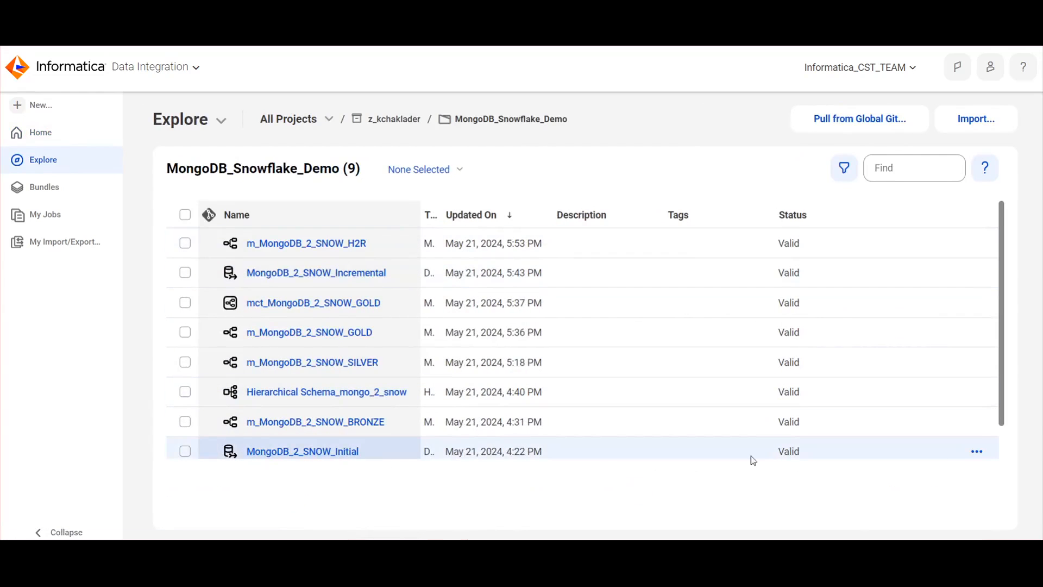
left_click(977, 451)
scroll(991, 353, "down", 3)
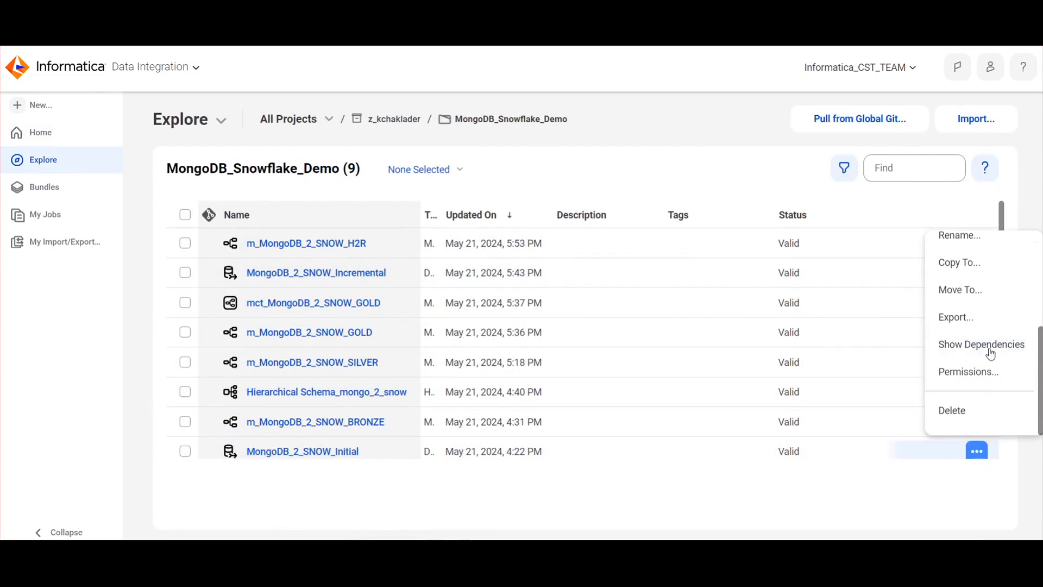
scroll(992, 381, "up", 3)
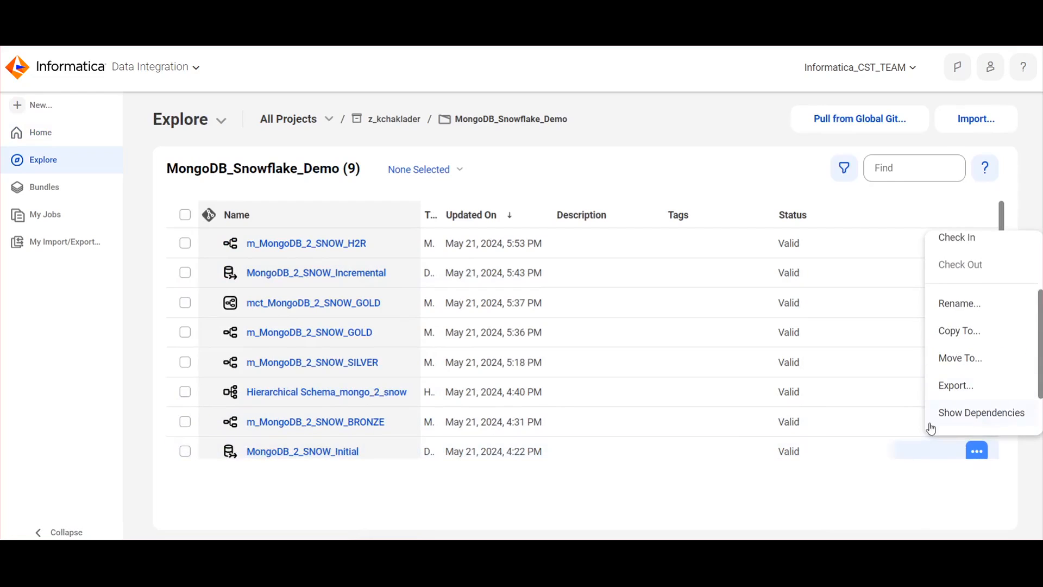
left_click(472, 485)
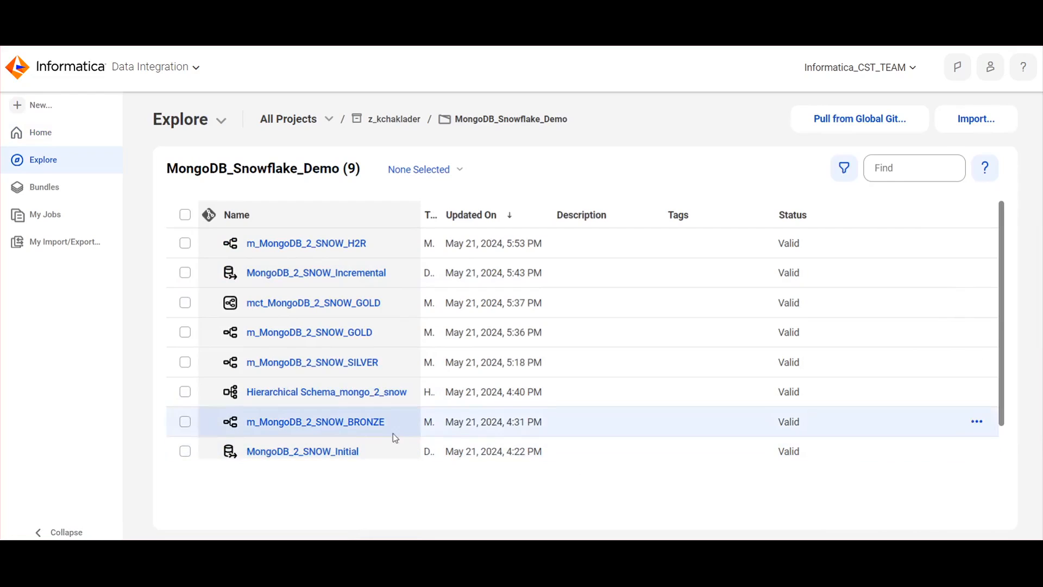
Filter the jobs list by the name MongoDB_2_SNOW_Initial, copied from the initial-load task's definition
left_click(53, 220)
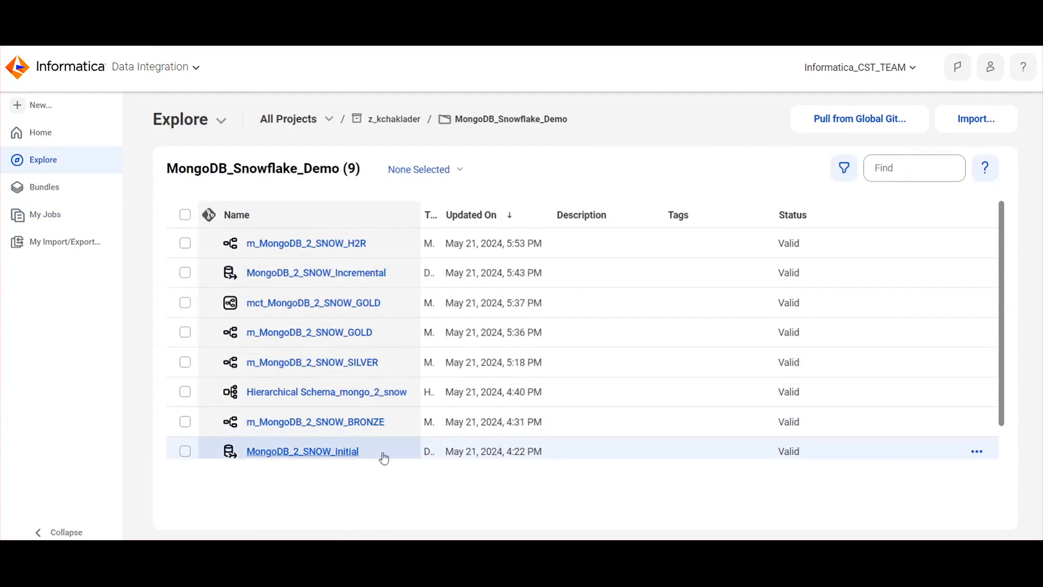
scroll(383, 458, "down", 1)
double_click(250, 413)
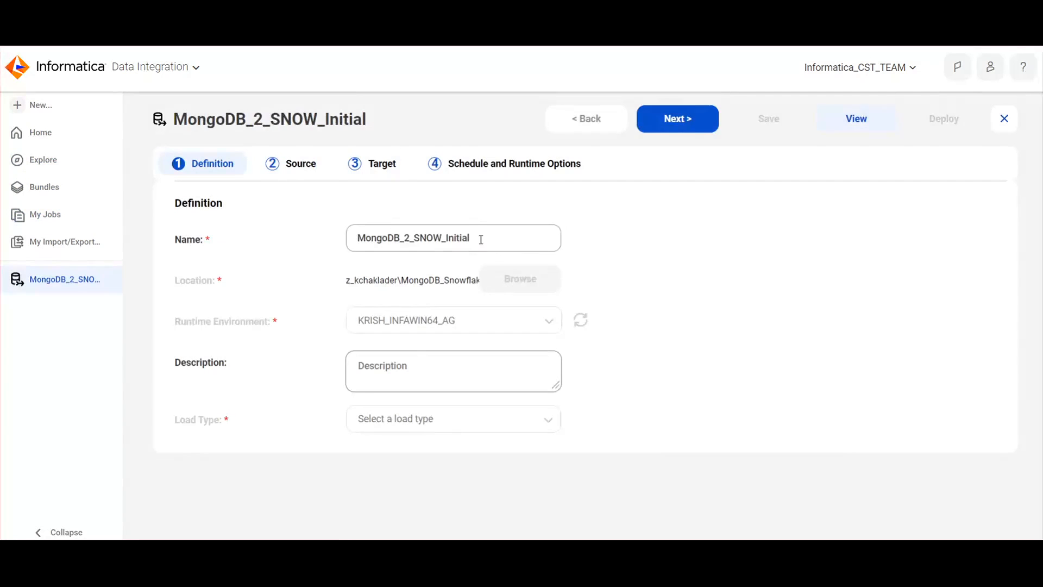
left_click_drag(480, 239, 318, 245)
key("ctrl+c")
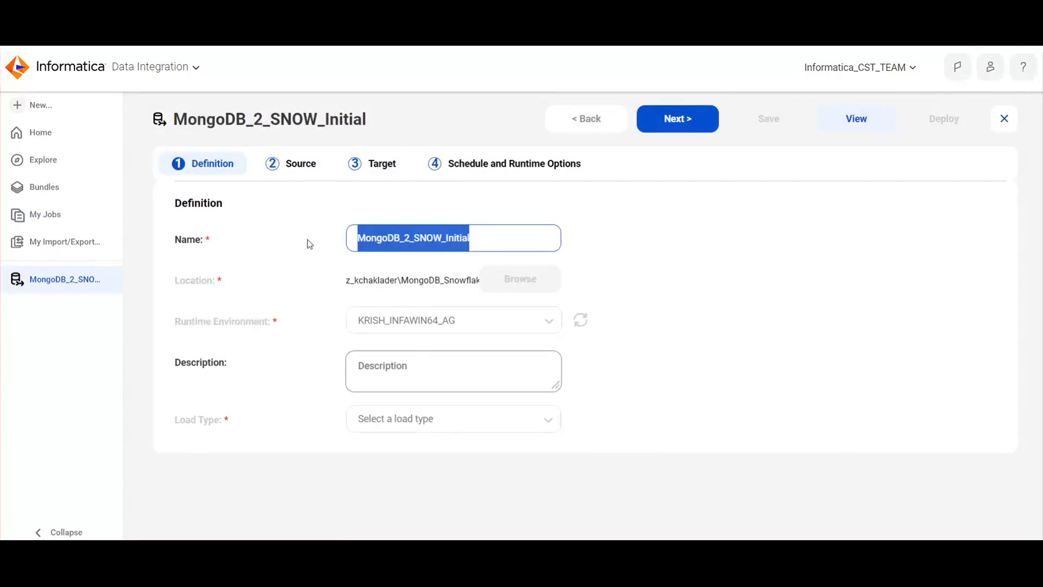
left_click(62, 227)
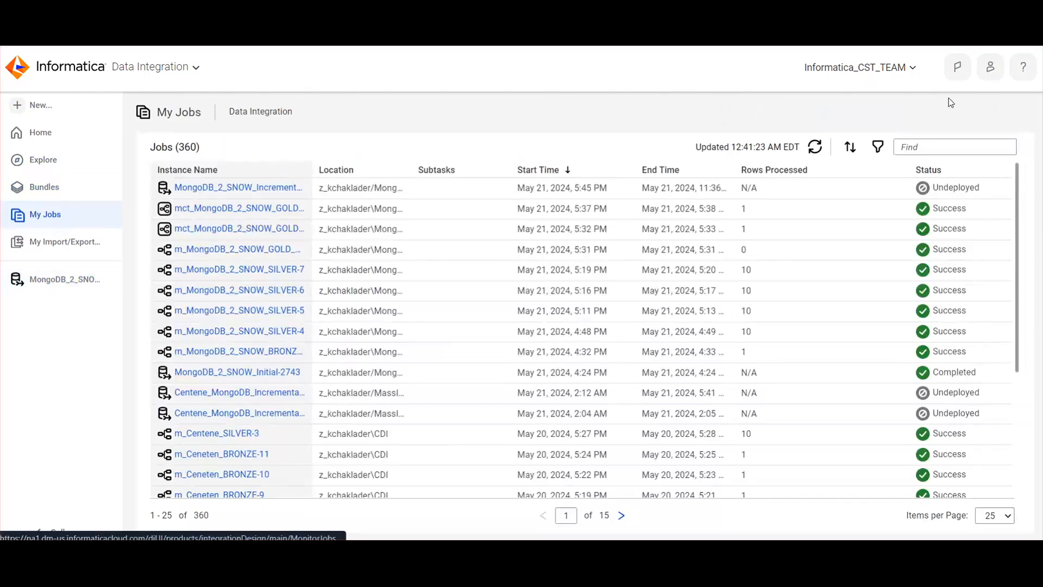
left_click(926, 148)
key("ctrl+v")
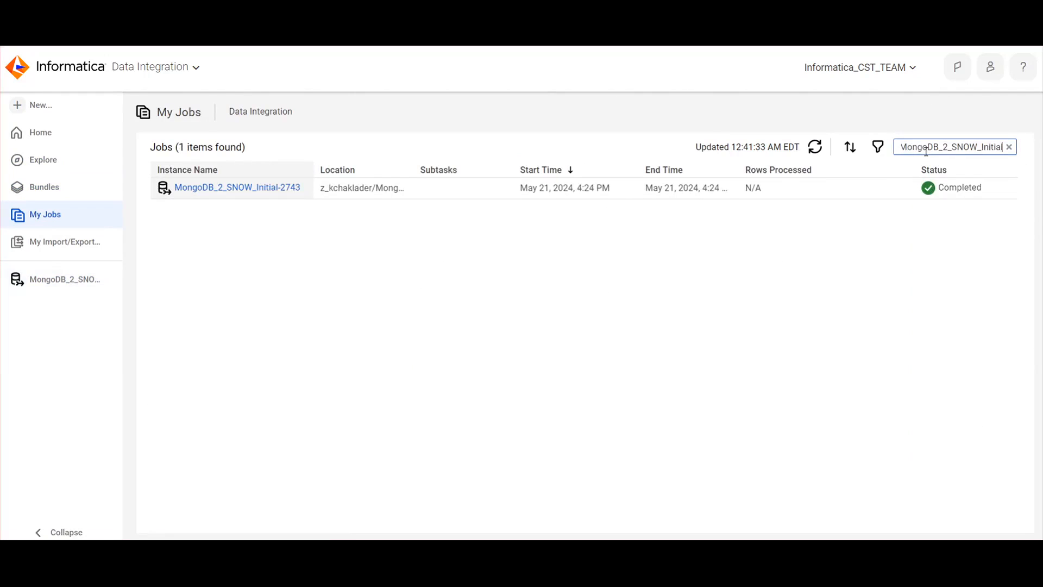
Redeploy the MongoDB_2_SNOW_Initial-2743 job and refresh the jobs list
left_click(1007, 190)
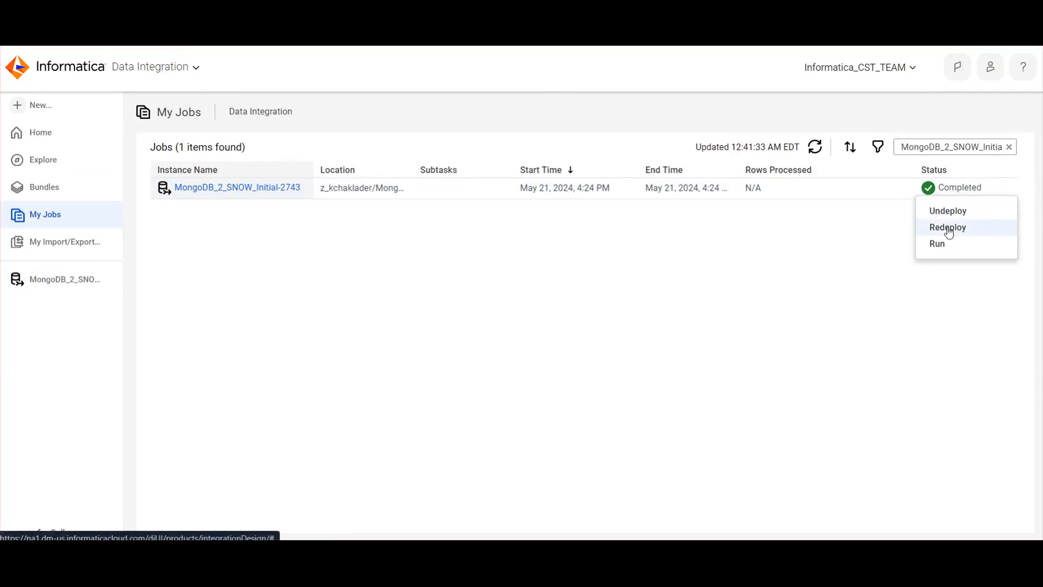
left_click(948, 228)
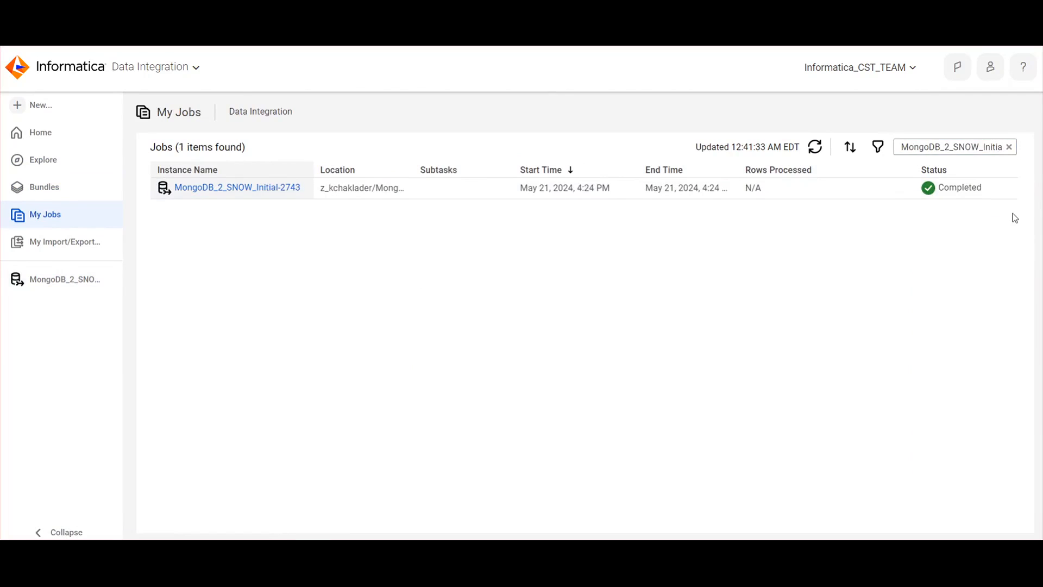
mouse_move(1008, 190)
left_click(816, 148)
Run the redeployed MongoDB_2_SNOW_Initial-2743 job and refresh its status in the jobs list
mouse_move(977, 191)
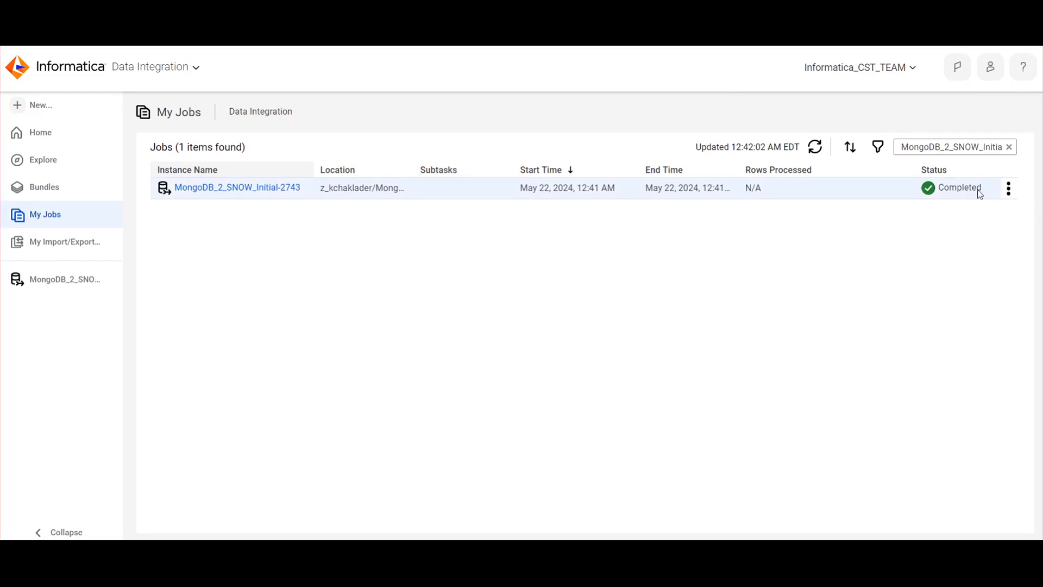
left_click(1008, 191)
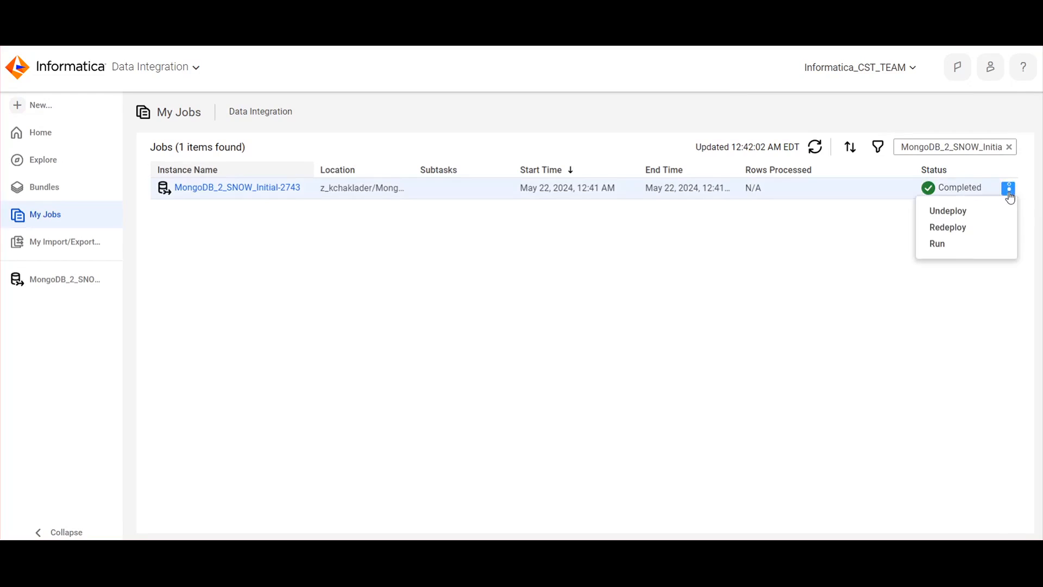
left_click(947, 246)
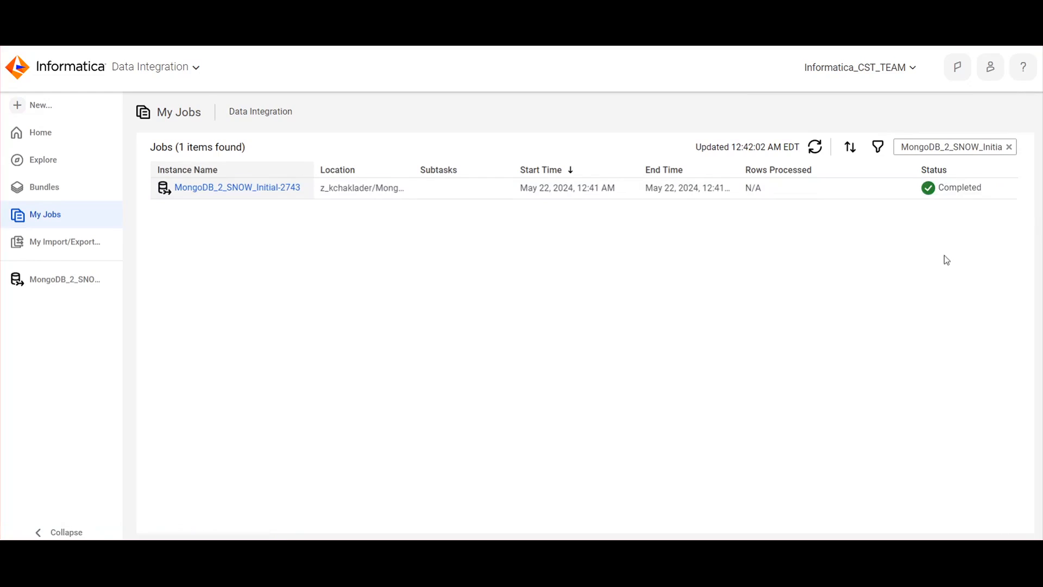
left_click(815, 148)
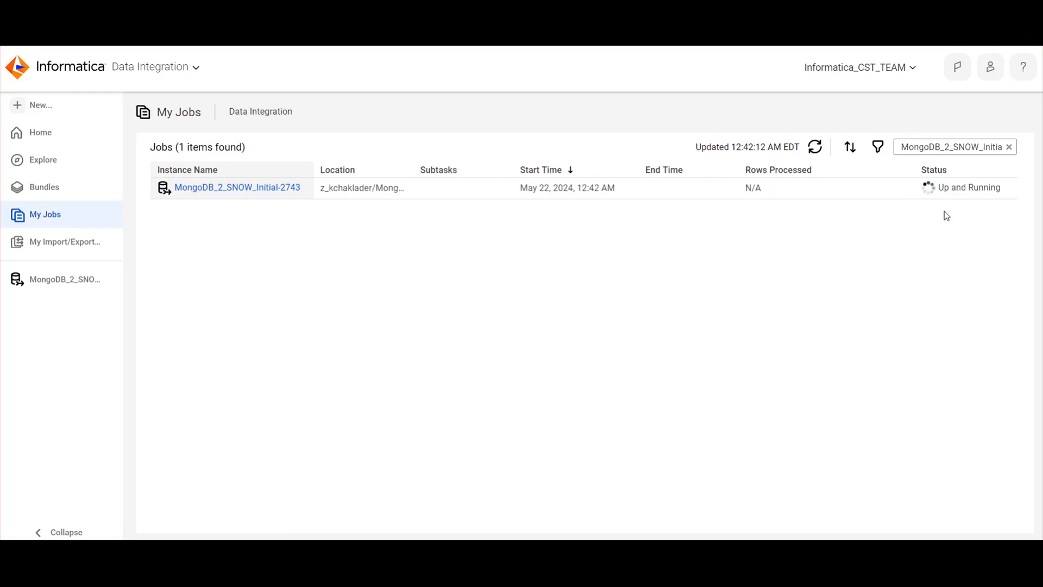
Examine the running job's details: task summary, throughput, records read and written, and the object detail
left_click(230, 191)
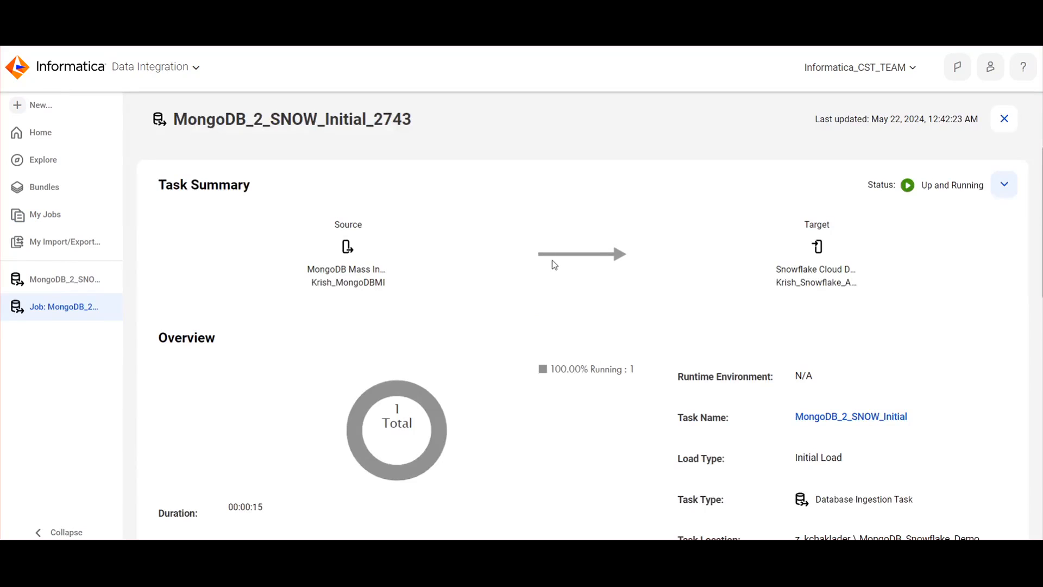
scroll(563, 284, "down", 8)
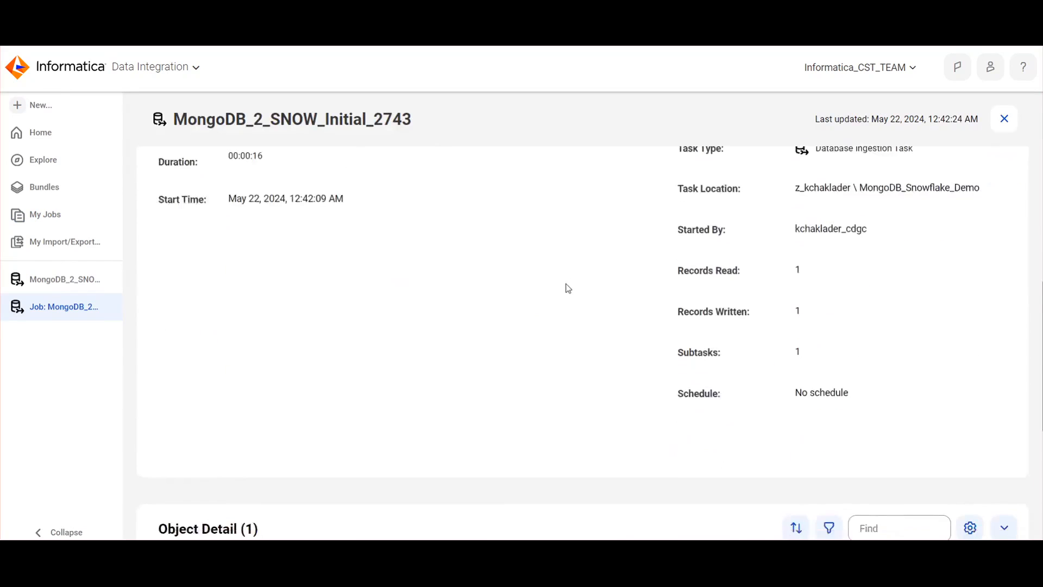
scroll(683, 216, "up", 7)
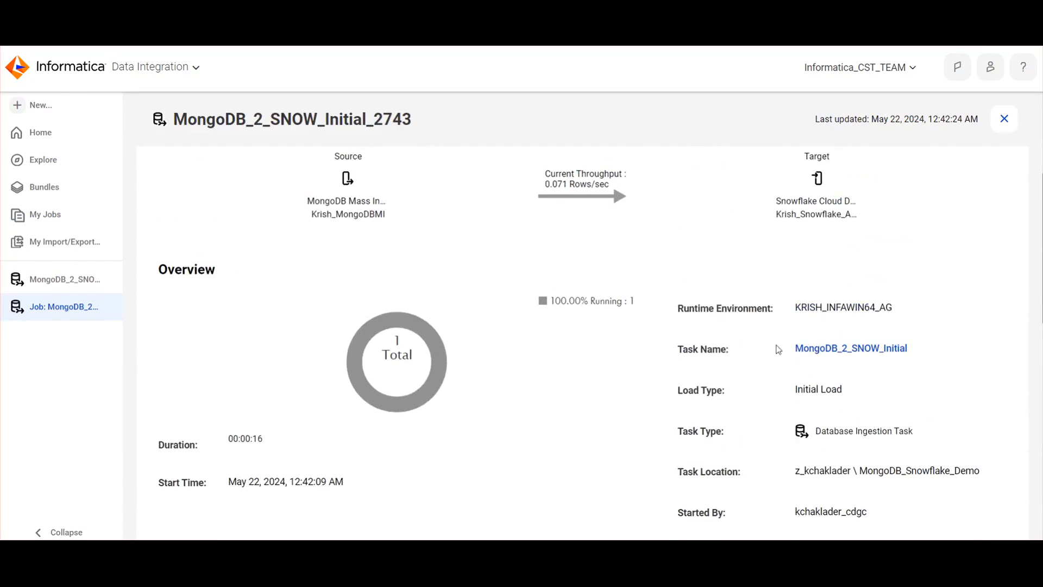
scroll(793, 359, "down", 5)
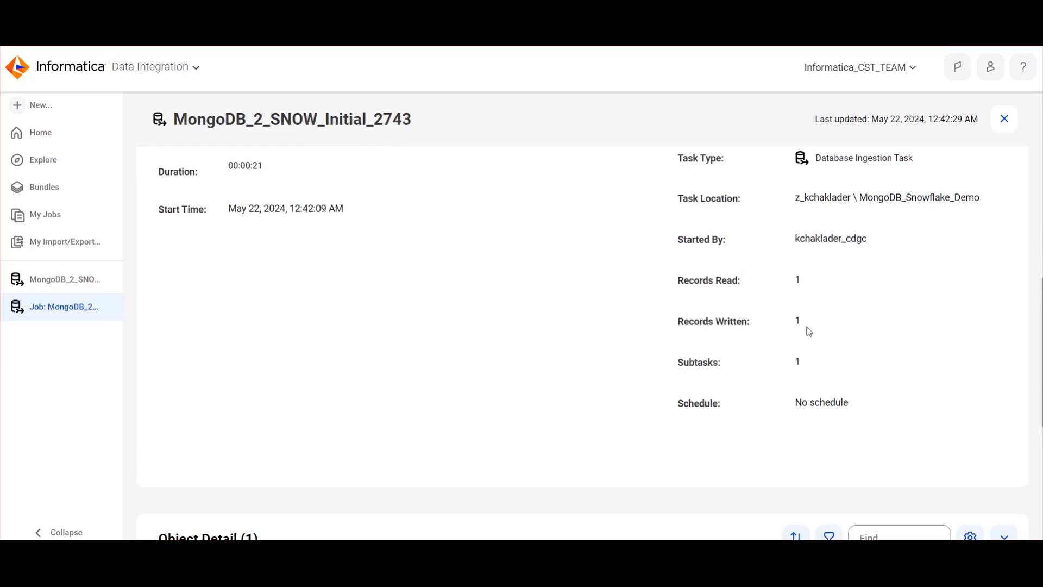
scroll(824, 389, "down", 1)
scroll(827, 393, "down", 4)
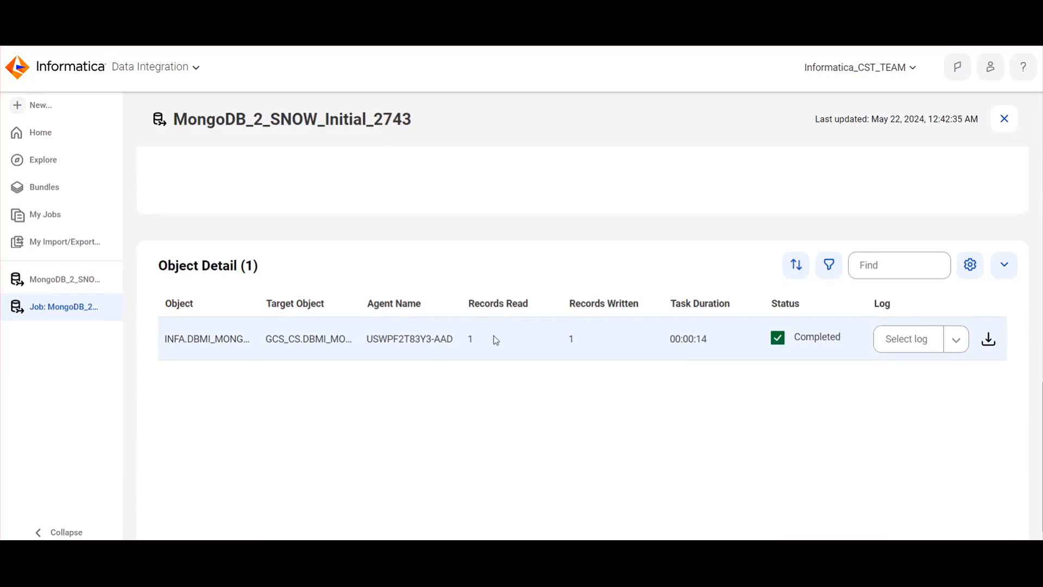
scroll(443, 365, "up", 5)
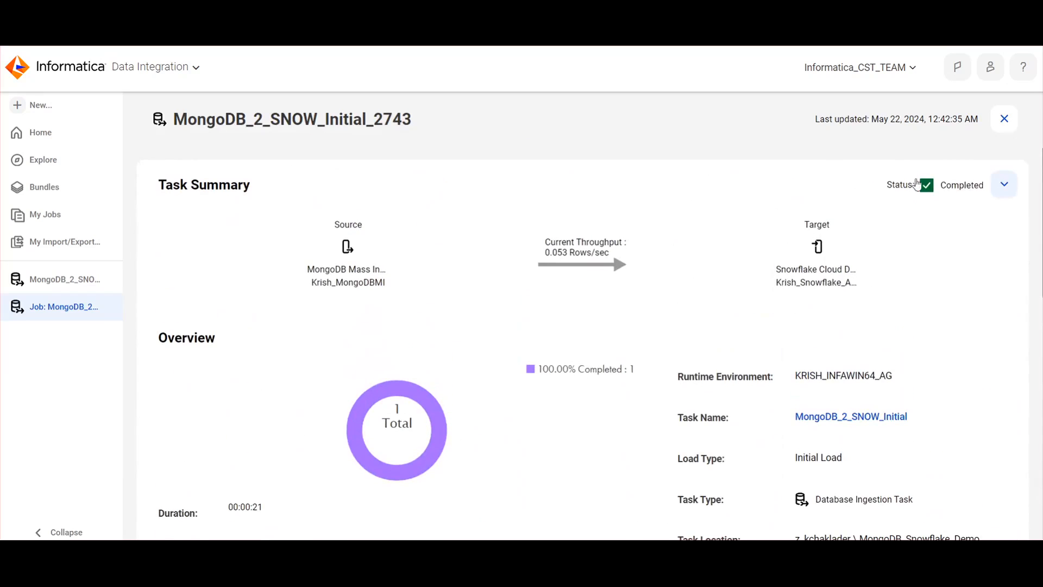
scroll(631, 402, "down", 5)
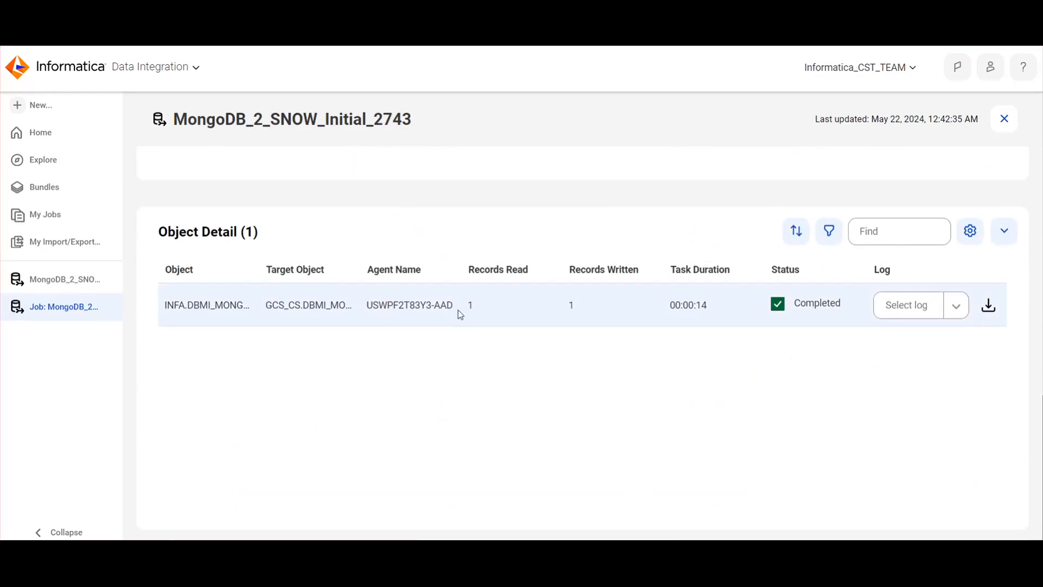
scroll(668, 349, "up", 8)
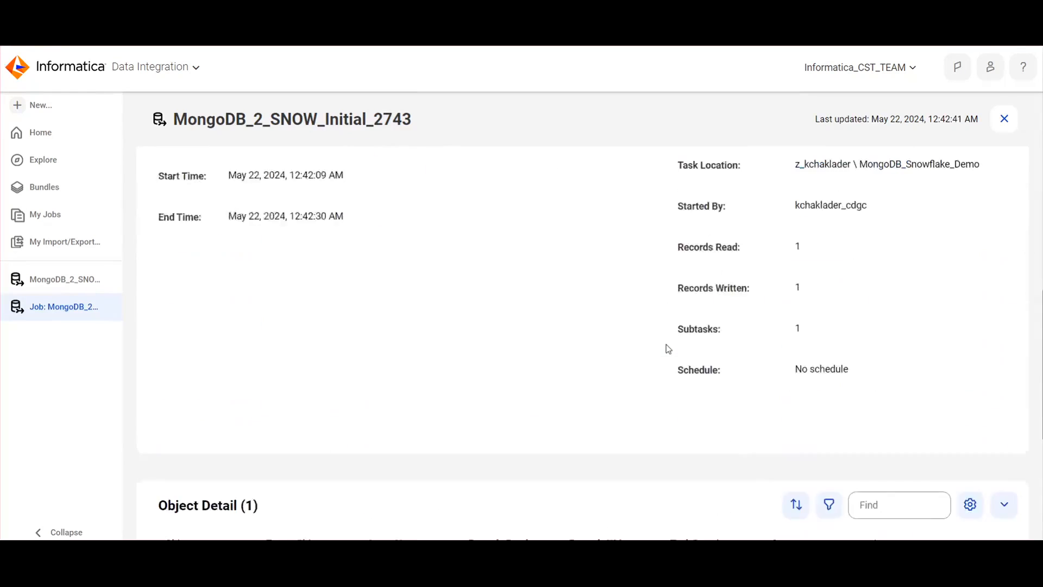
scroll(668, 349, "up", 3)
scroll(894, 284, "up", 1)
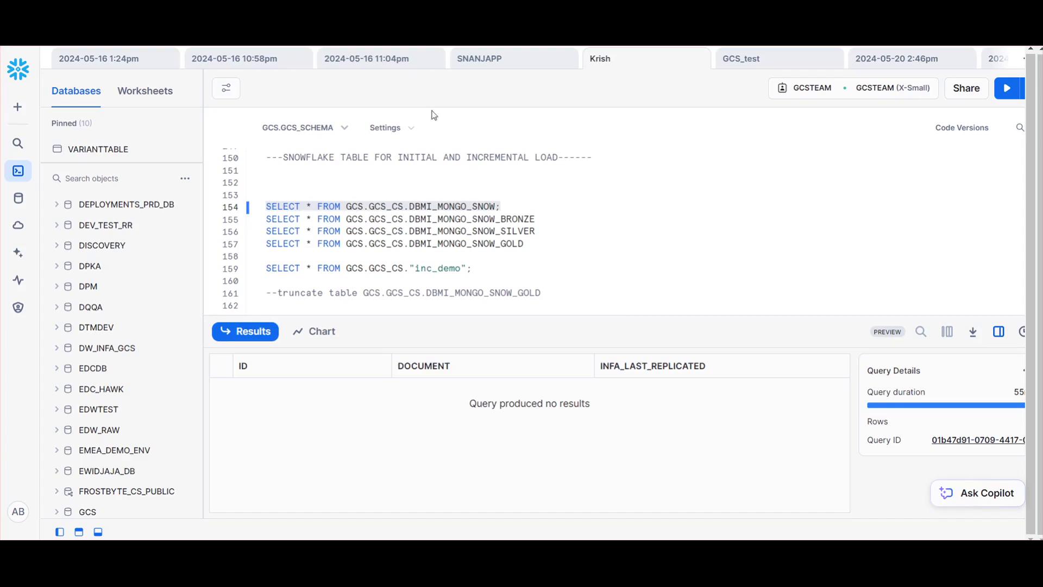
Switch to Snowflake, query all rows of GCS.GCS_CS.DBMI_MONGO_SNOW, and view the full DOCUMENT value of the first row
left_click(625, 201)
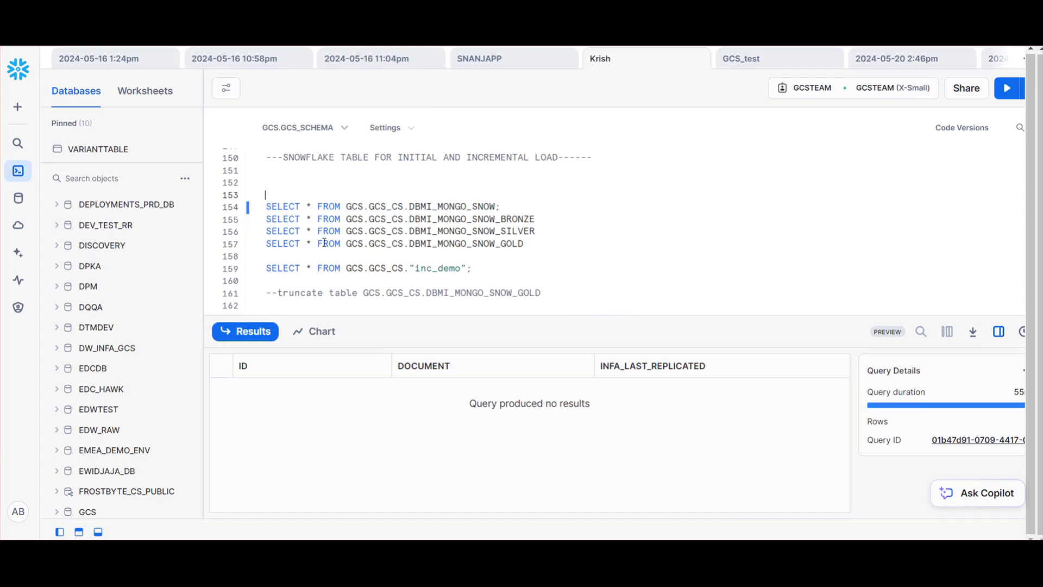
left_click(498, 207)
type(";")
left_click_drag(500, 206, 259, 211)
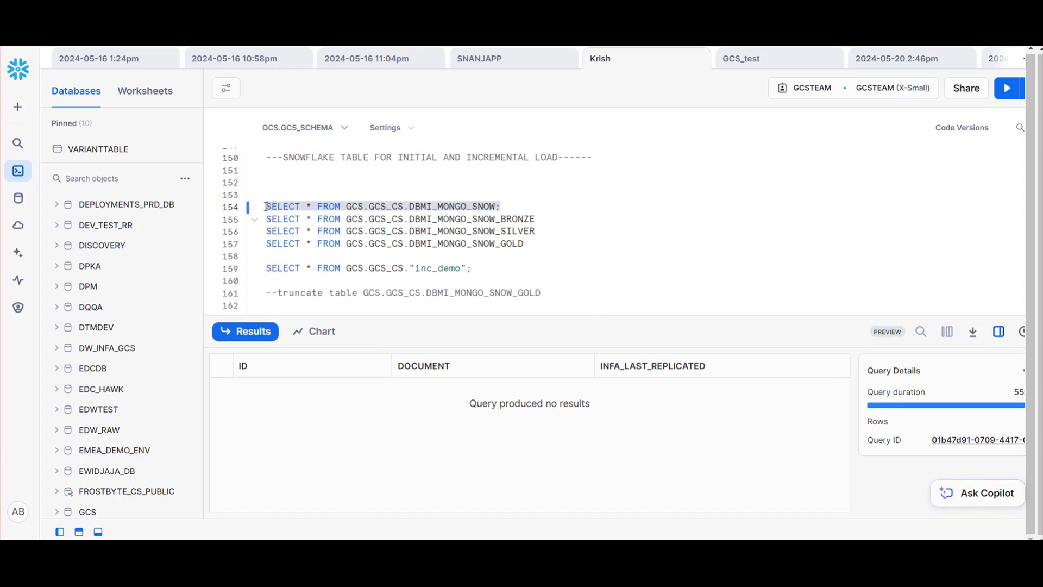
key("Up")
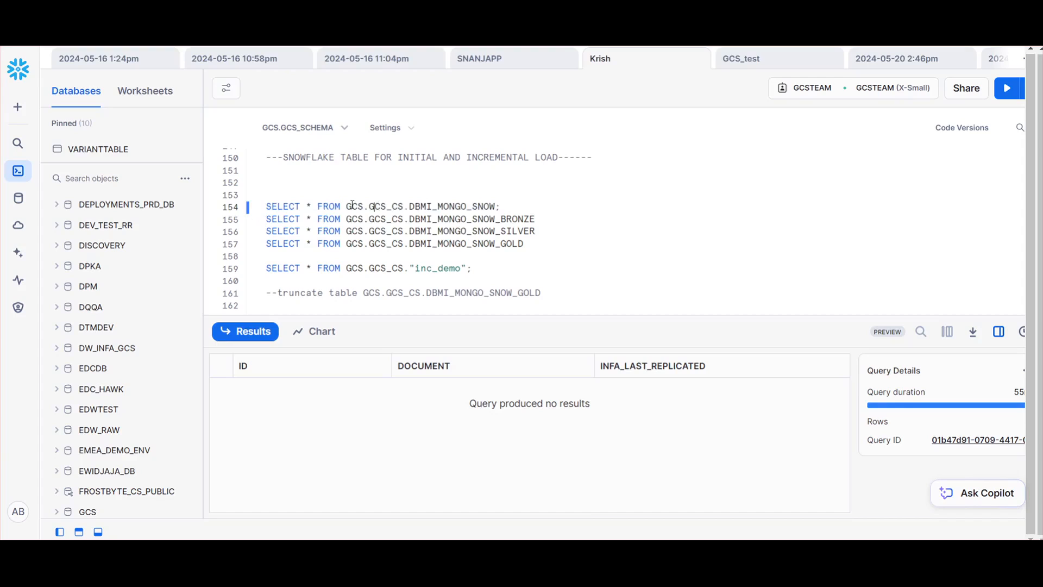
mouse_move(410, 204)
left_mouse_down()
mouse_move(500, 206)
mouse_move(409, 206)
left_mouse_up()
left_click(508, 205)
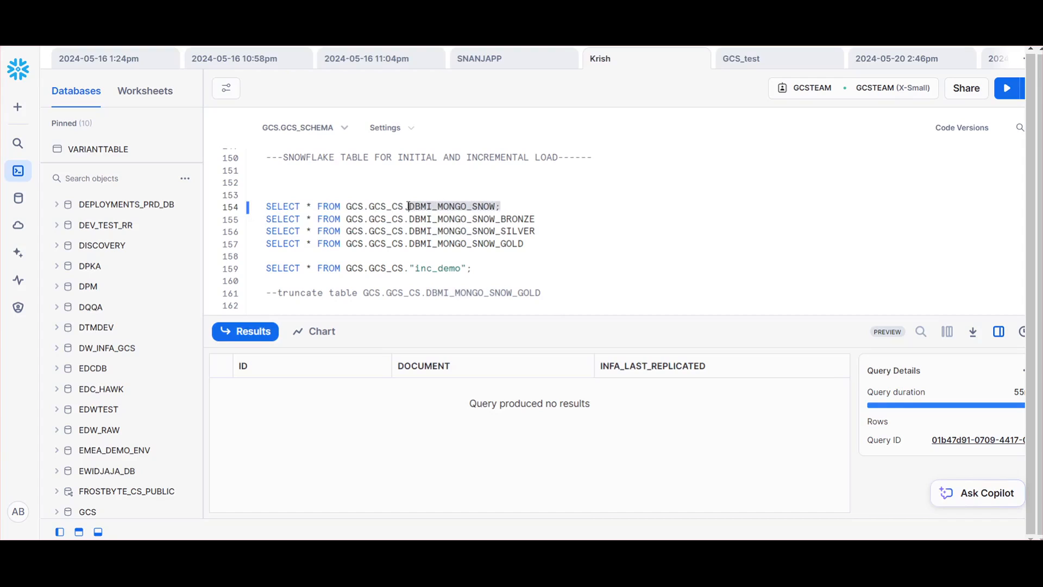
left_click_drag(527, 206, 266, 202)
left_click(1008, 88)
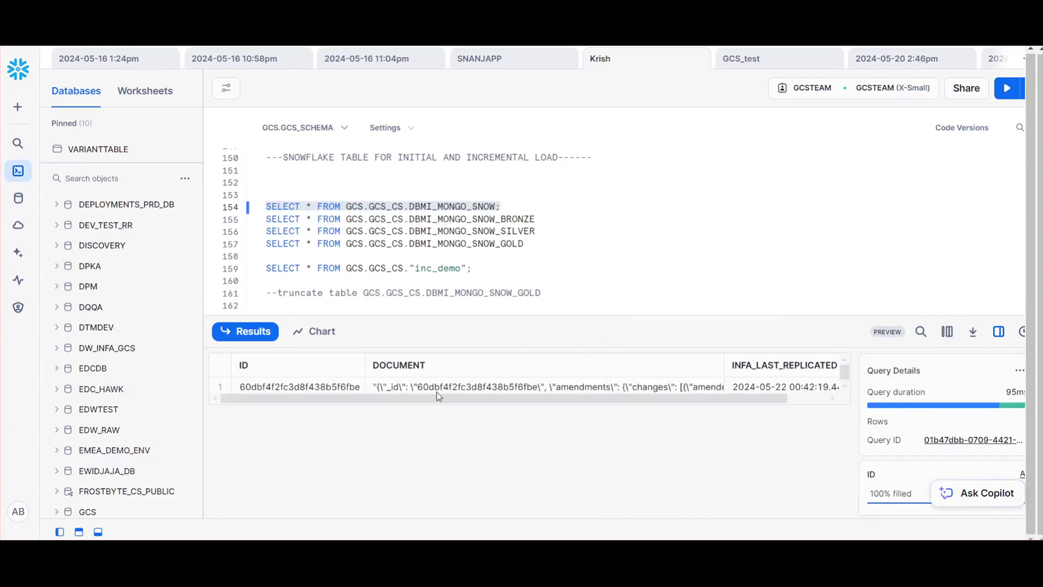
left_click(438, 388)
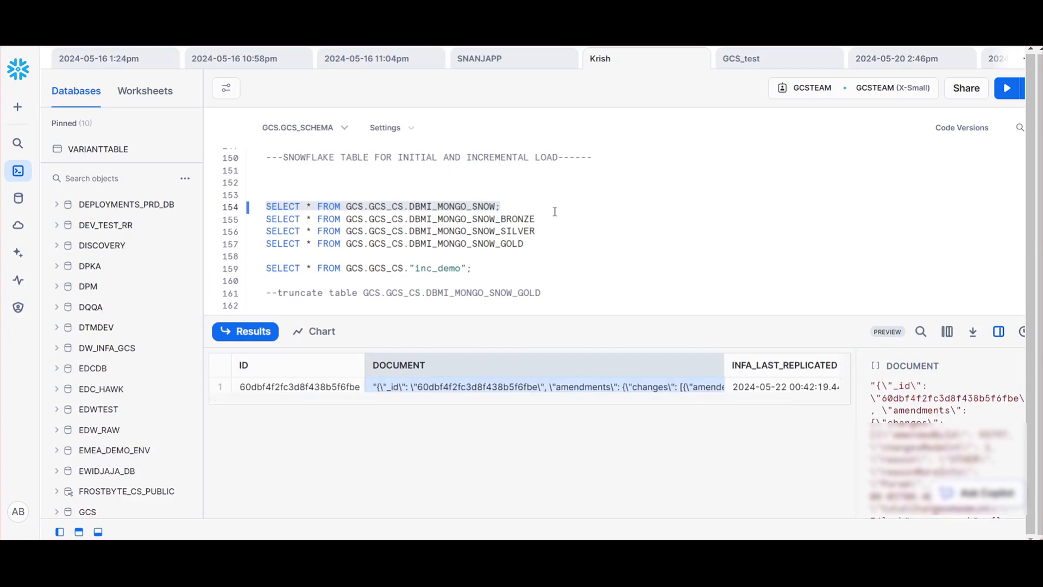
Run the SELECT statements for the DBMI_MONGO_SNOW_BRONZE, DBMI_MONGO_SNOW_SILVER, DBMI_MONGO_SNOW_GOLD and "inc_demo" tables one after another
left_click_drag(543, 220, 265, 223)
left_click(1007, 88)
left_click(543, 230)
left_click_drag(543, 230, 211, 236)
left_click(1007, 88)
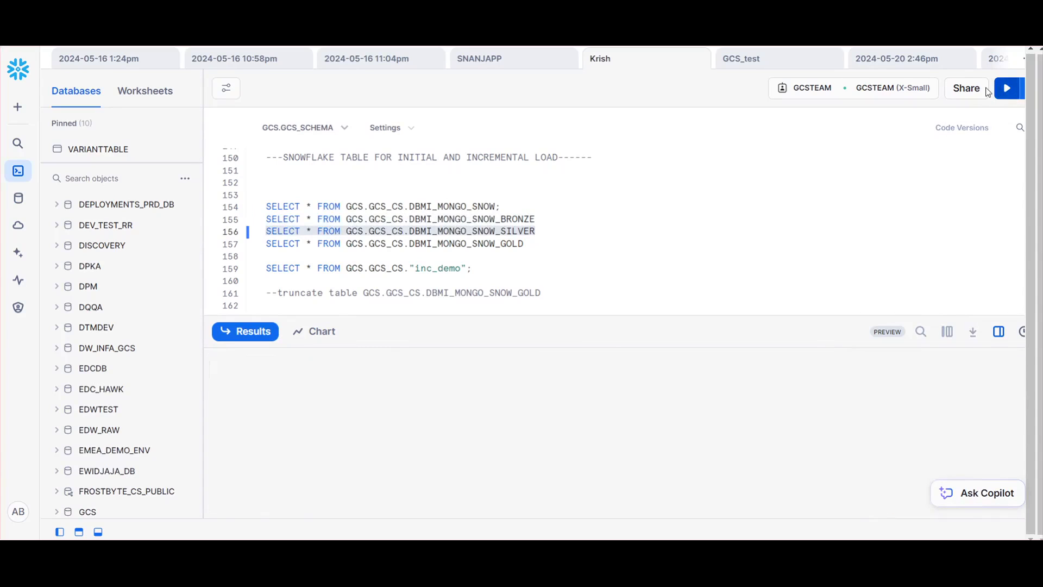
left_click_drag(536, 244, 266, 244)
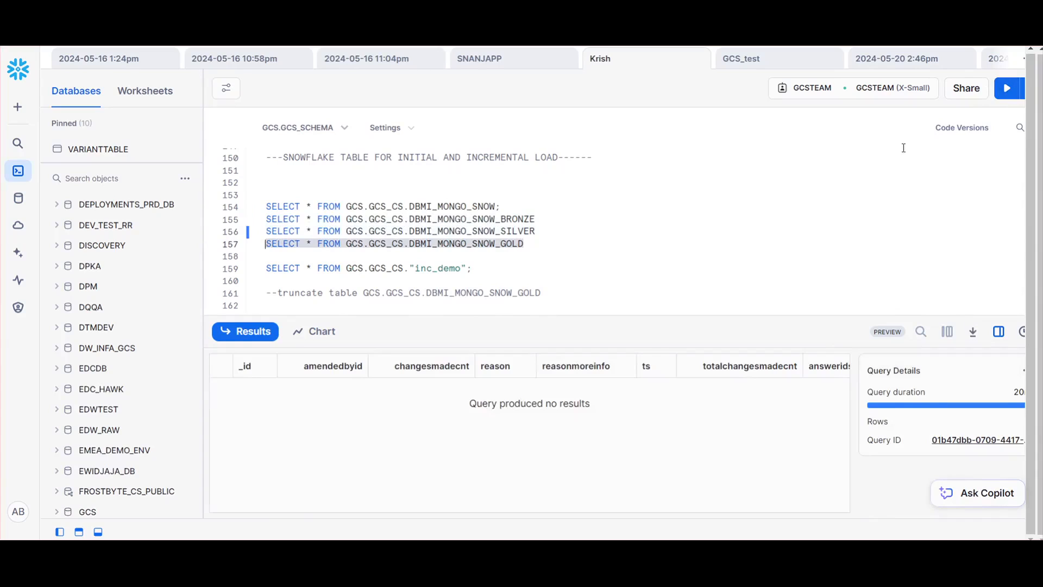
left_click(1007, 88)
left_click_drag(510, 269, 266, 269)
left_click(1001, 98)
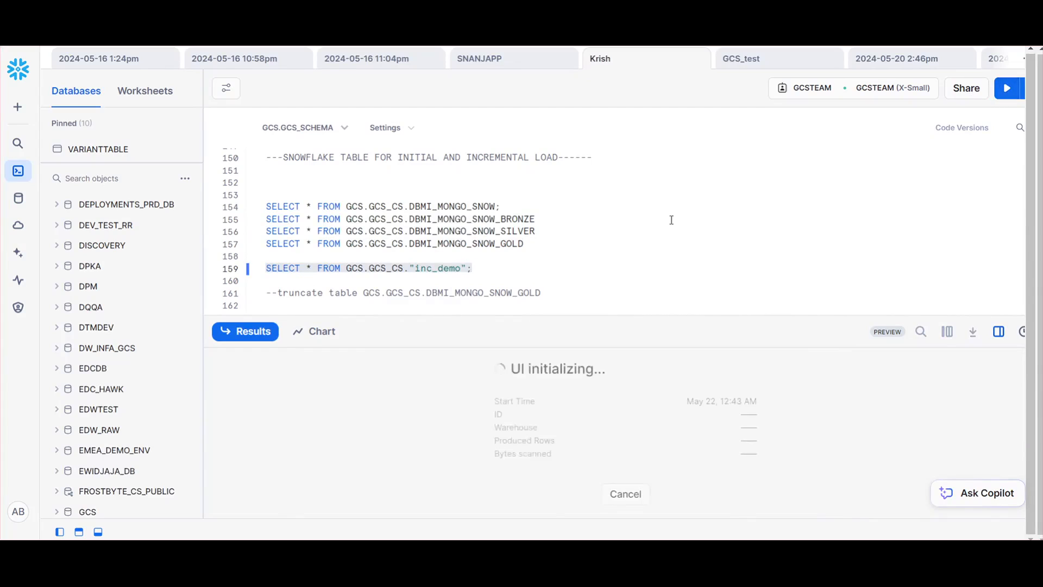
Rerun the query on the DBMI_MONGO_SNOW table and highlight the SELECT statement for the BRONZE table
left_click(514, 206)
left_click_drag(514, 206, 242, 207)
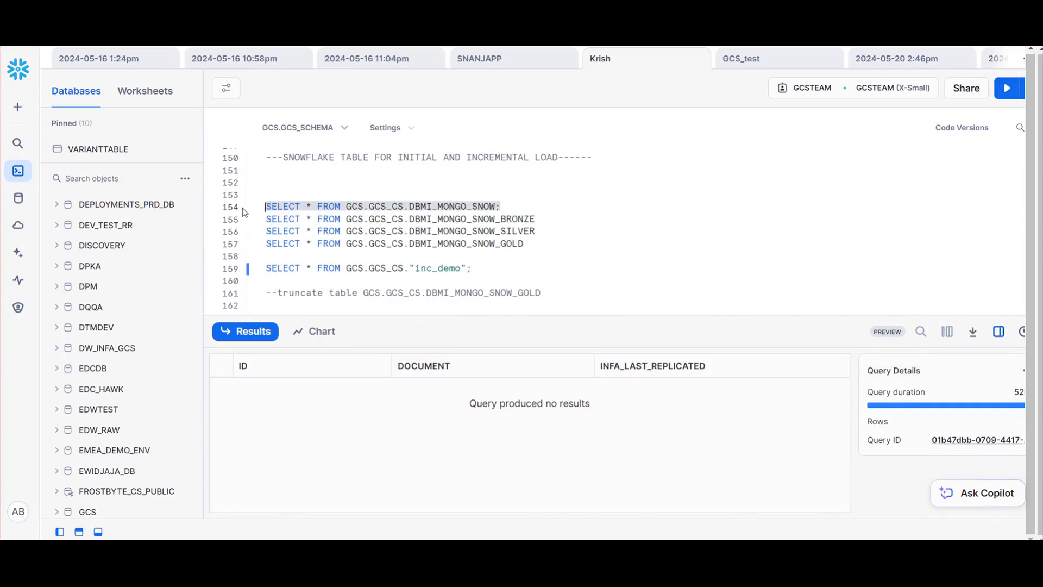
left_click(1006, 89)
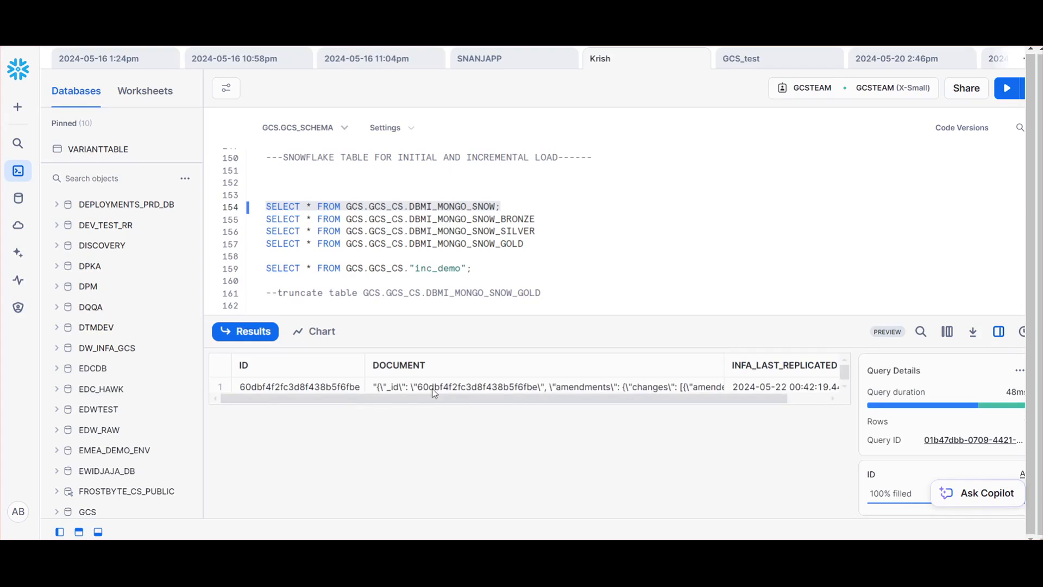
left_click_drag(541, 219, 266, 219)
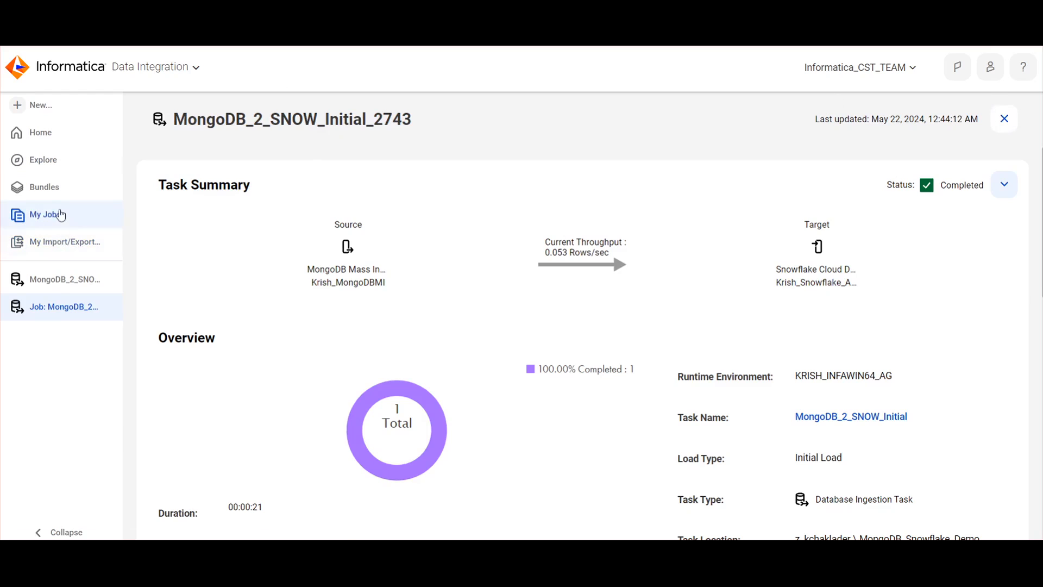
Switch back to Informatica Data Integration and open the MongoDB_Snowflake_Demo folder in its project
left_click(42, 140)
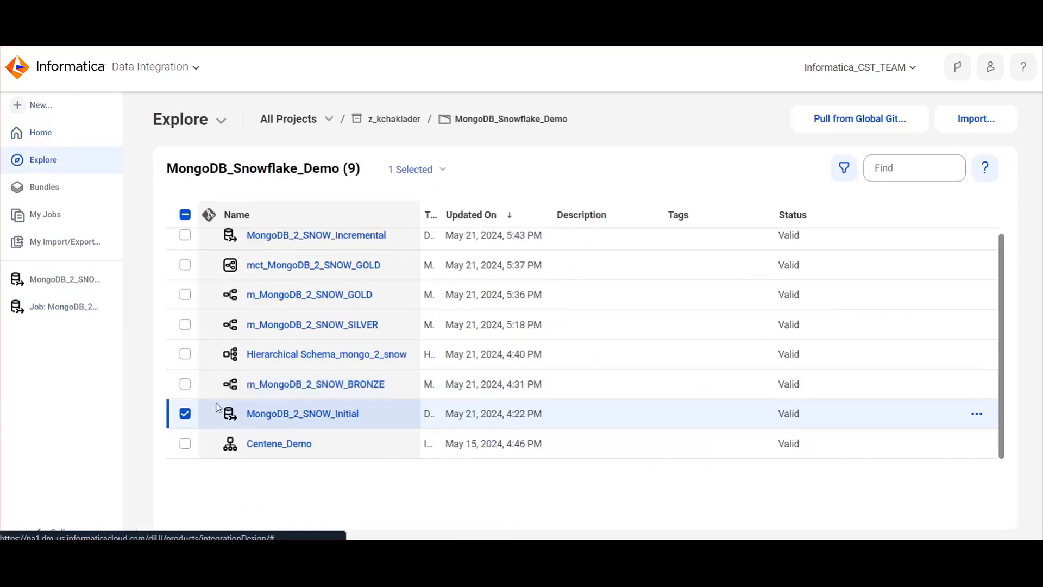
left_click(394, 119)
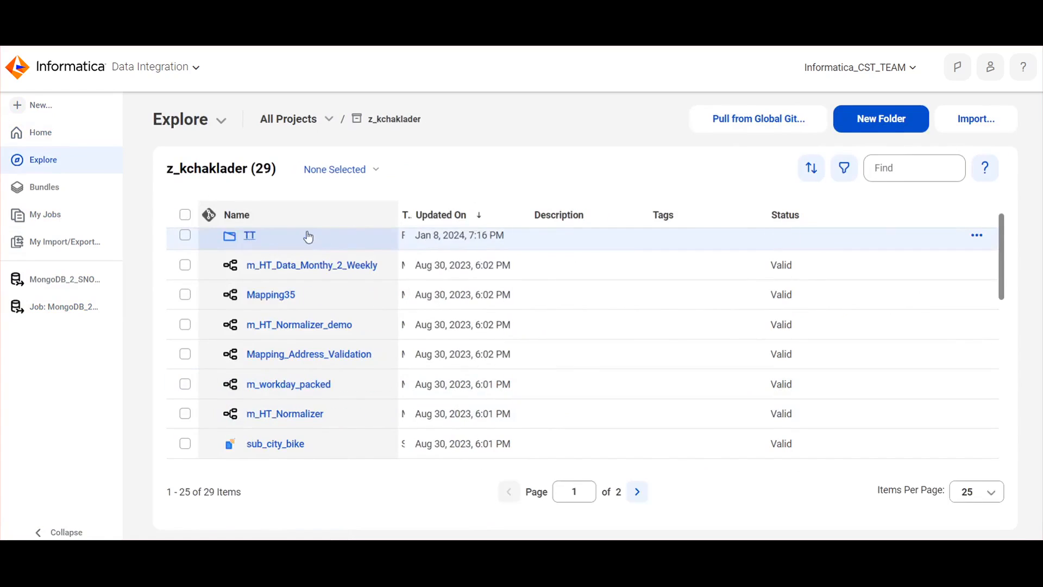
scroll(384, 304, "up", 2)
left_click(312, 244)
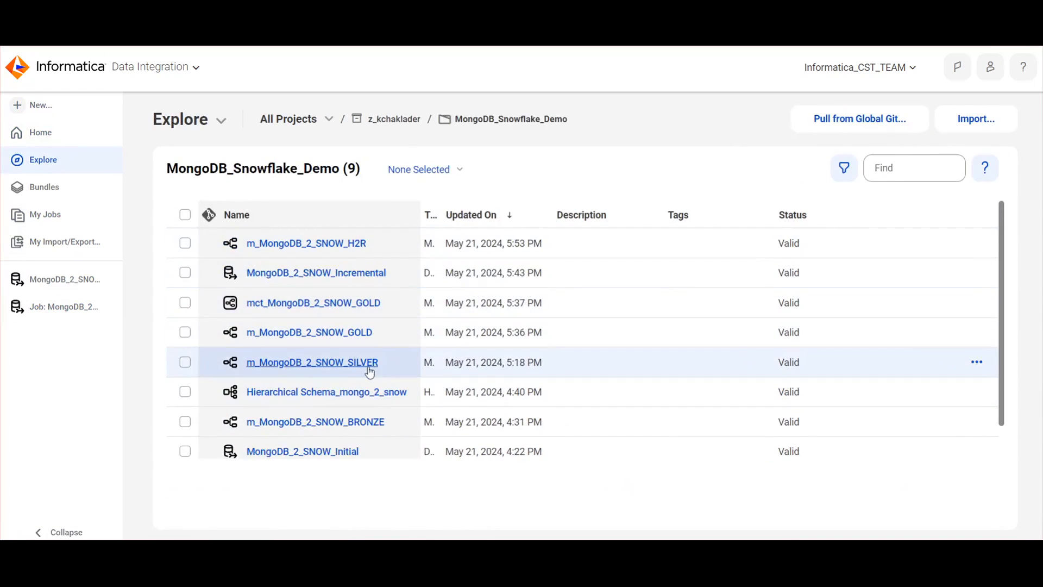
Open the m_MongoDB_2_SNOW_BRONZE mapping and examine its Source query, highlighting the DBMI_MONGO_SNOW table name
left_click(373, 422)
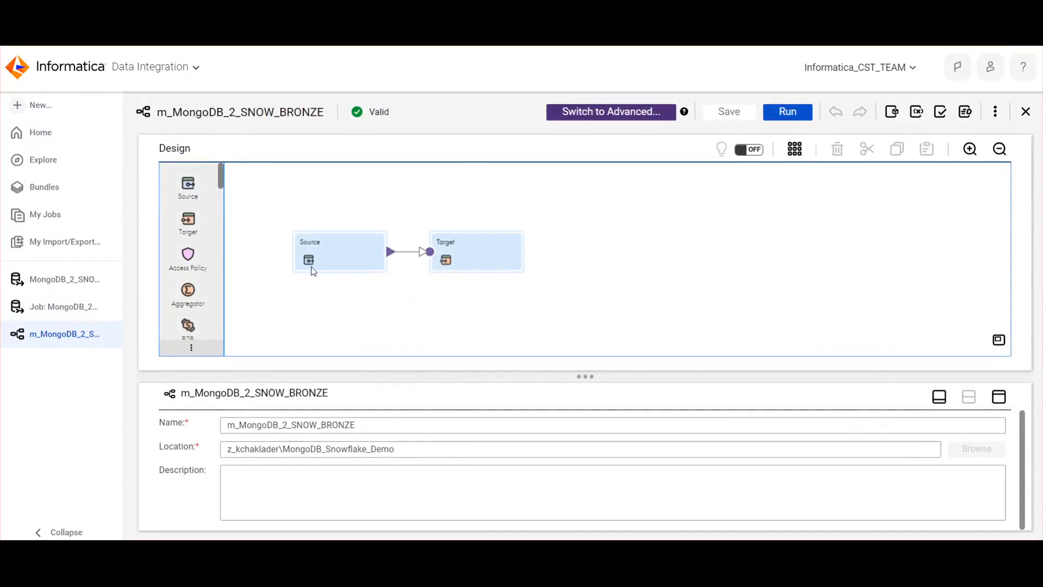
left_click(346, 255)
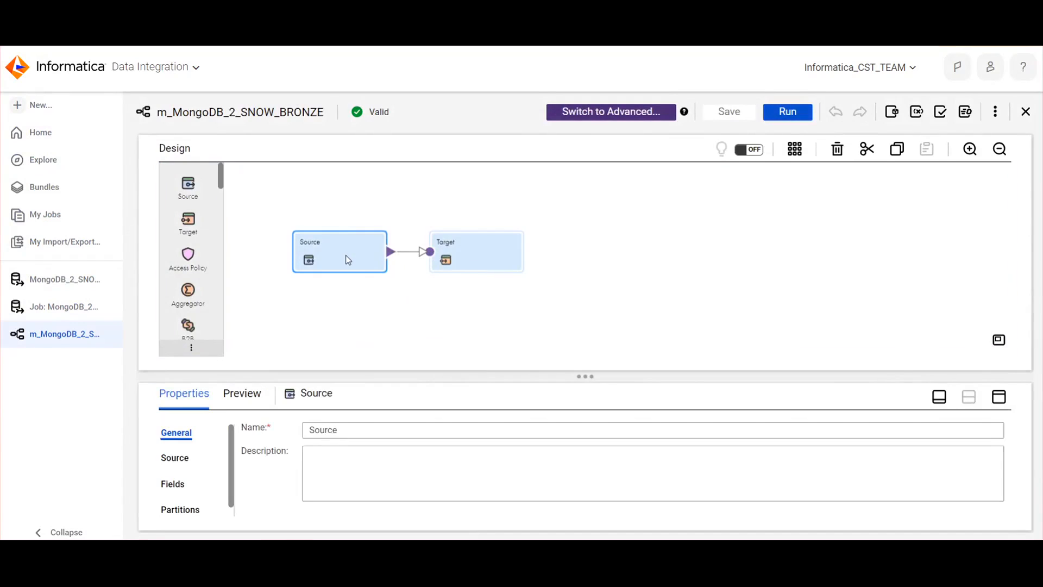
left_click(182, 458)
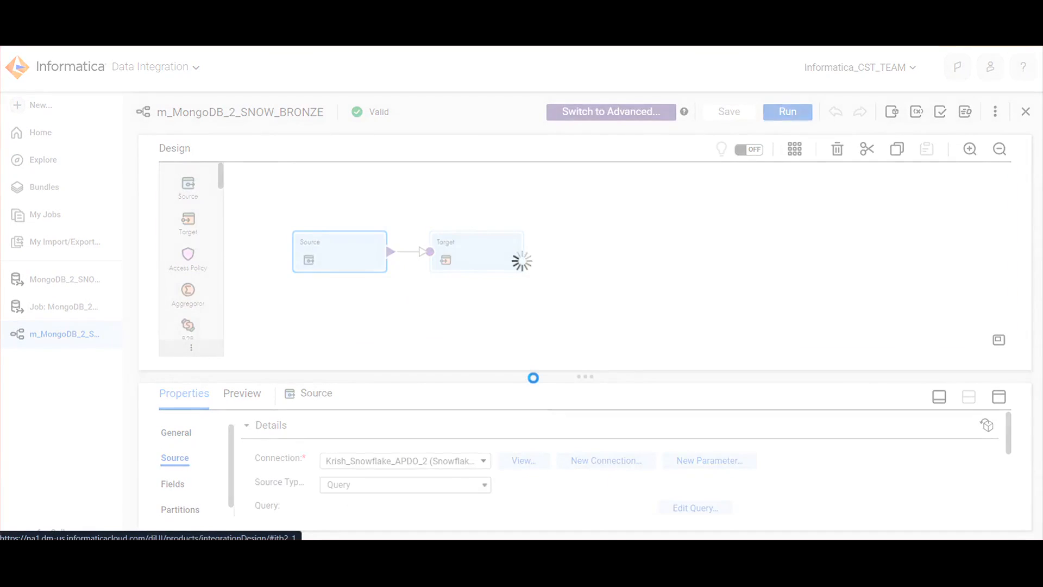
left_click_drag(533, 376, 538, 304)
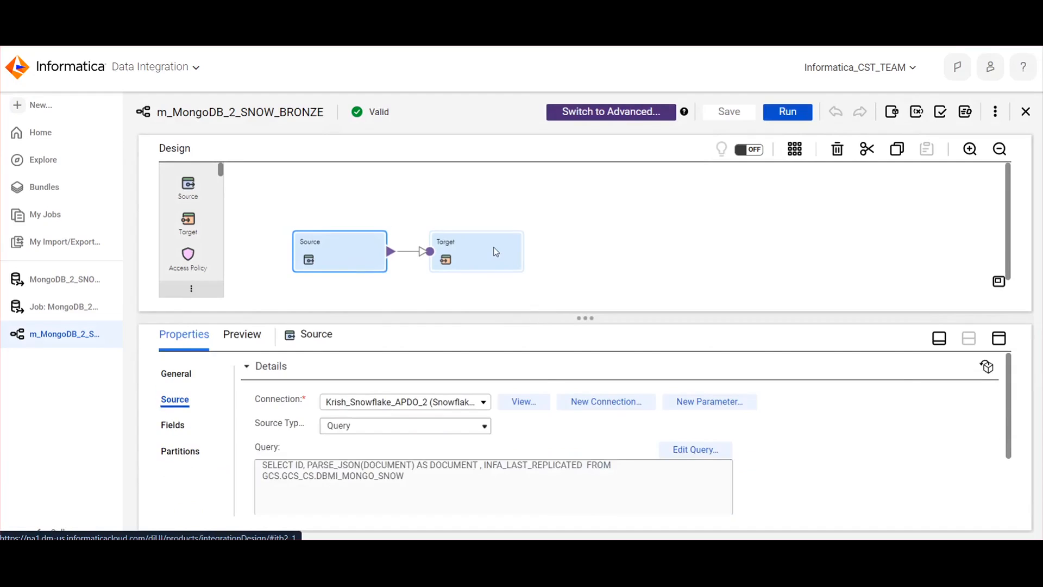
left_click_drag(421, 480, 323, 480)
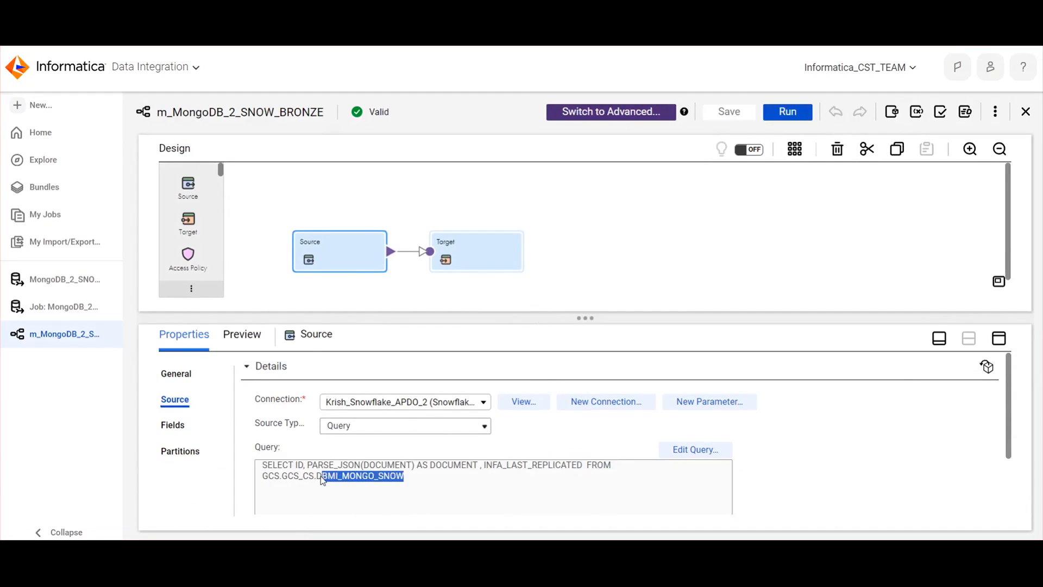
left_click(539, 494)
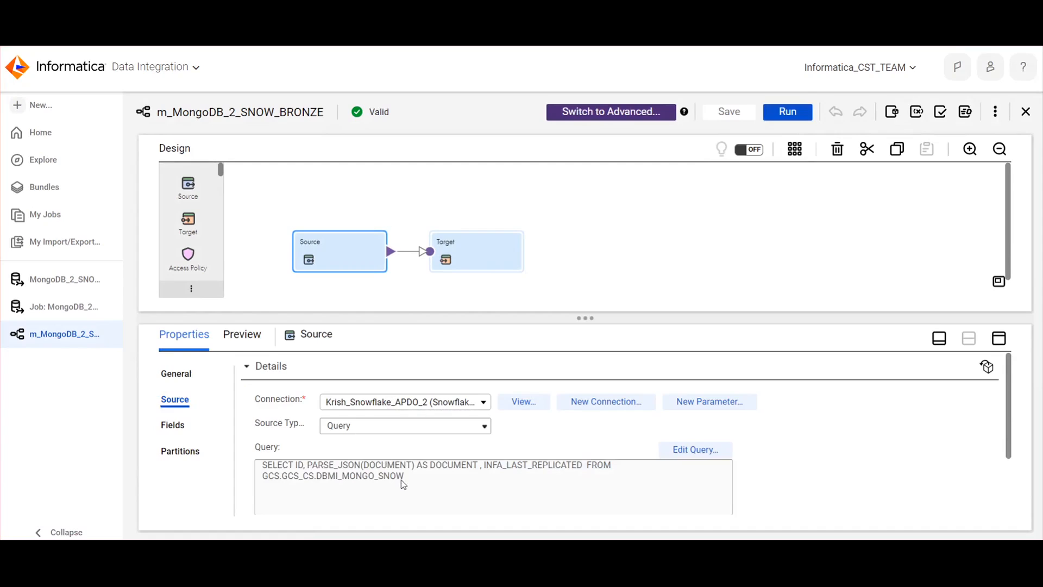
Highlight the PARSE_JSON function applied to DOCUMENT in the Source query
left_click_drag(310, 469, 355, 474)
left_click(417, 492)
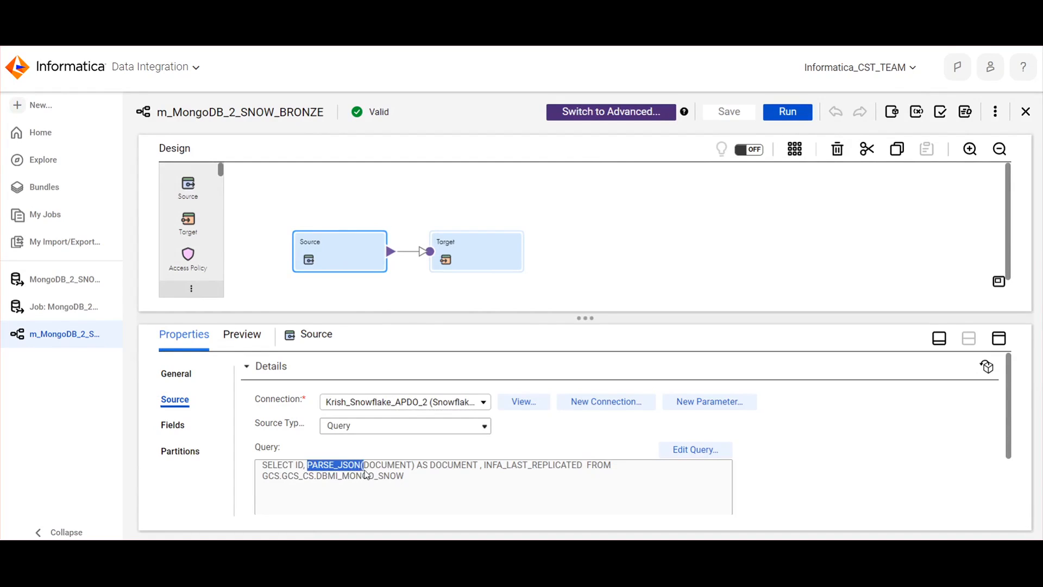
left_click(358, 480)
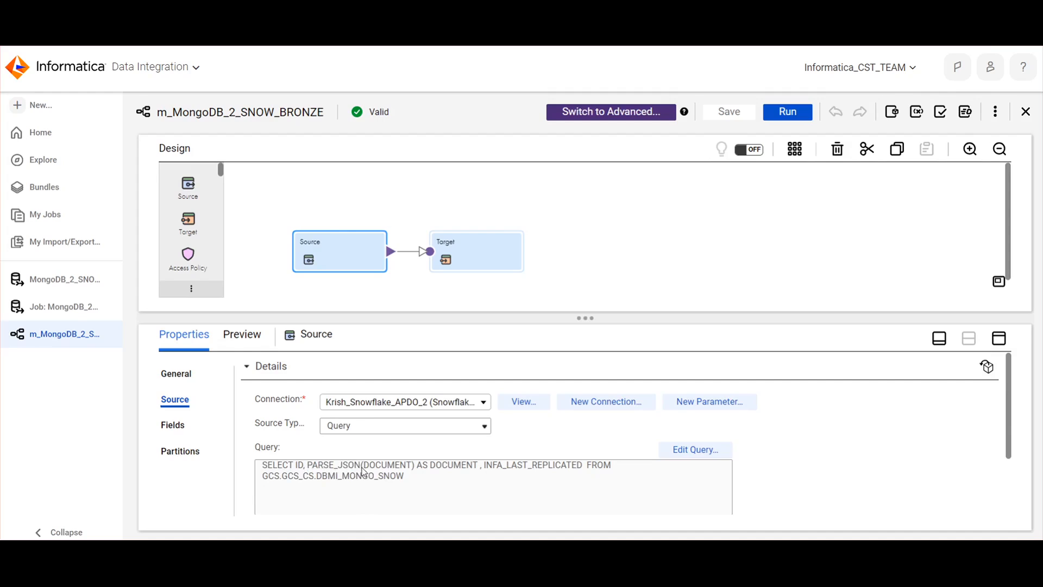
left_click_drag(307, 466, 357, 470)
left_click(438, 470)
Highlight INFA_LAST_REPLICATED in the Source query, then switch to Snowflake and view that column's value in the first row
left_click_drag(433, 469, 612, 469)
left_click(489, 471)
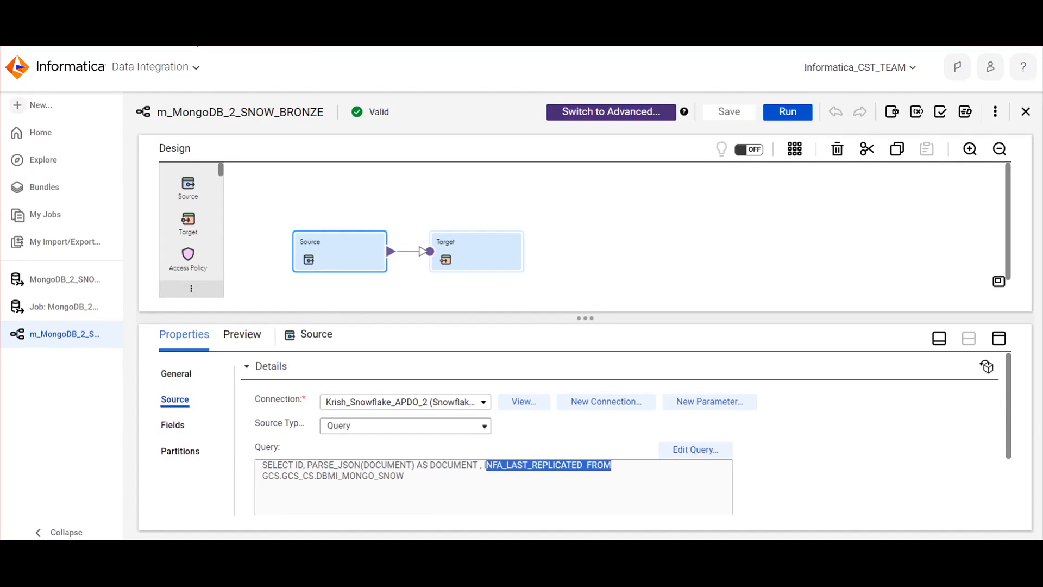
left_click_drag(604, 474, 491, 471)
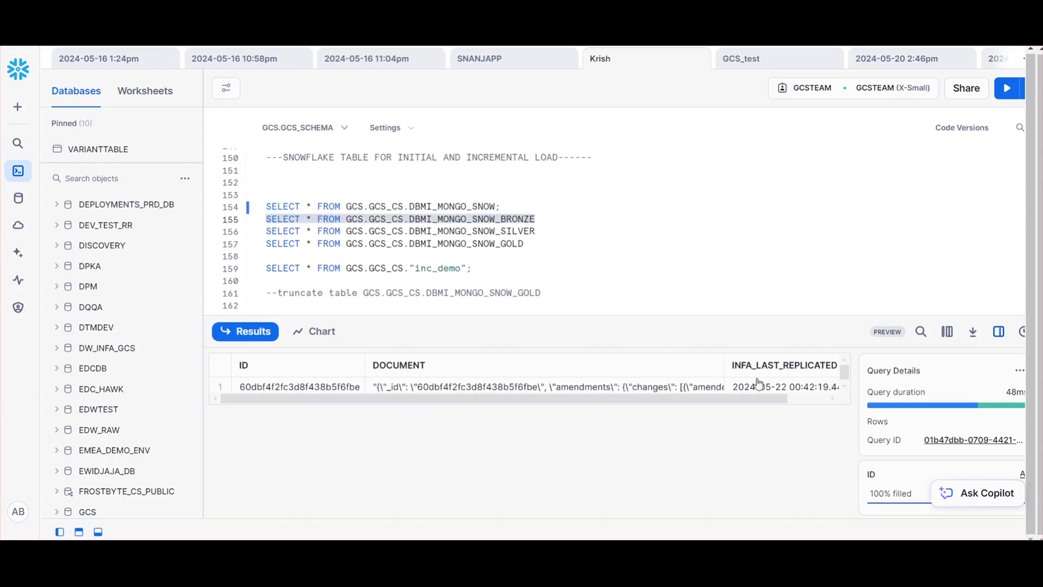
left_click(755, 387)
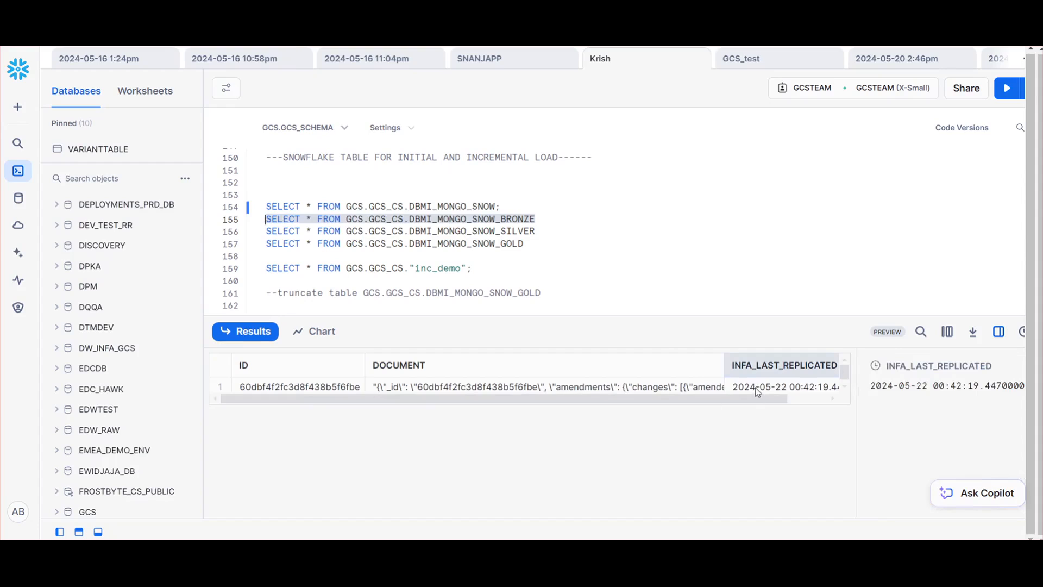
scroll(752, 397, "right", 2)
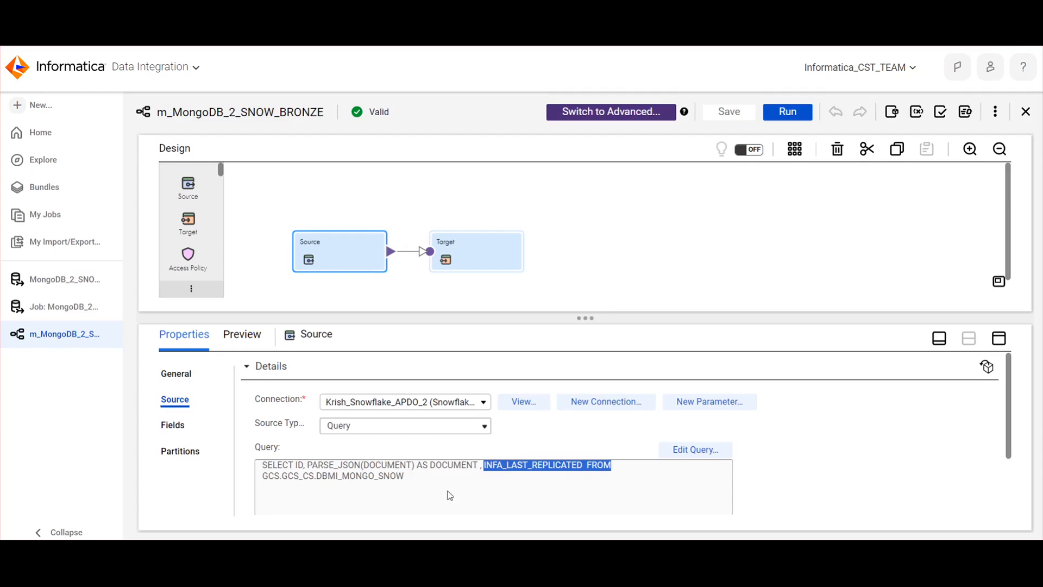
Switch back to Informatica and examine the mapping's Target settings, highlighting the DBMI_MONGO_SNOW_BRONZE object
left_click(450, 495)
left_click(481, 272)
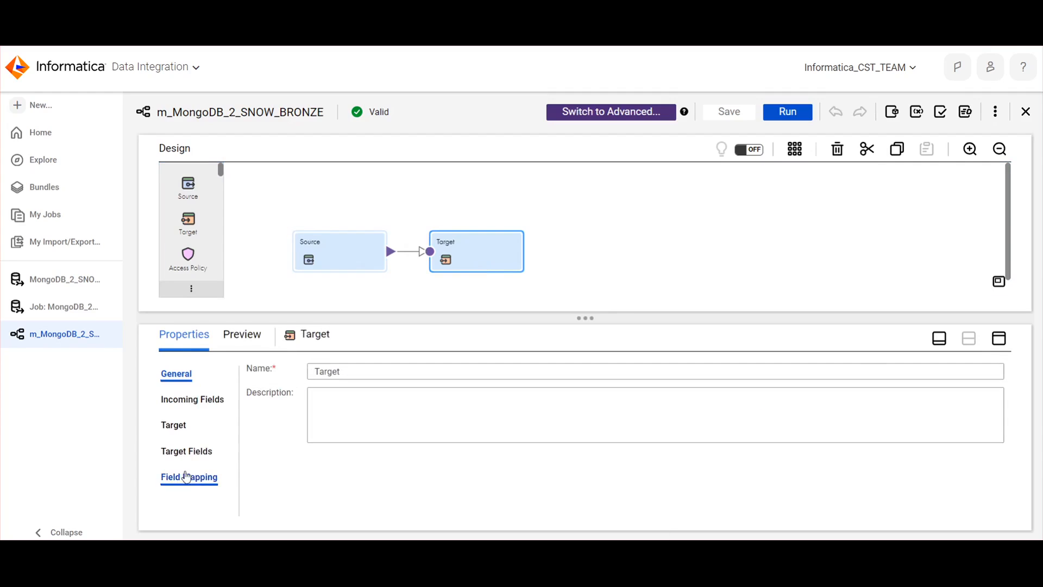
left_click(175, 425)
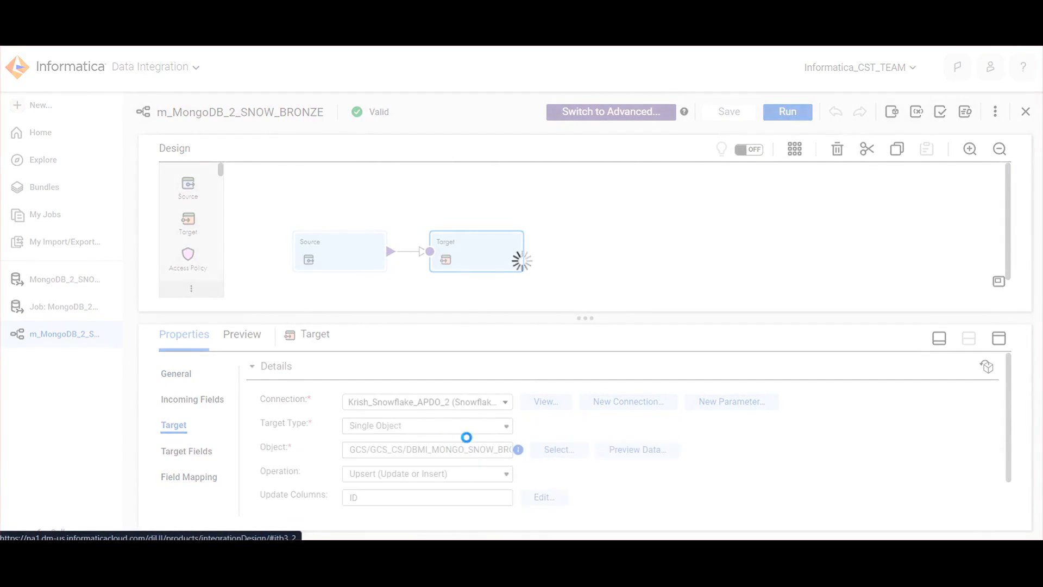
left_click_drag(432, 451, 509, 455)
left_click(422, 455)
left_click_drag(391, 455, 512, 457)
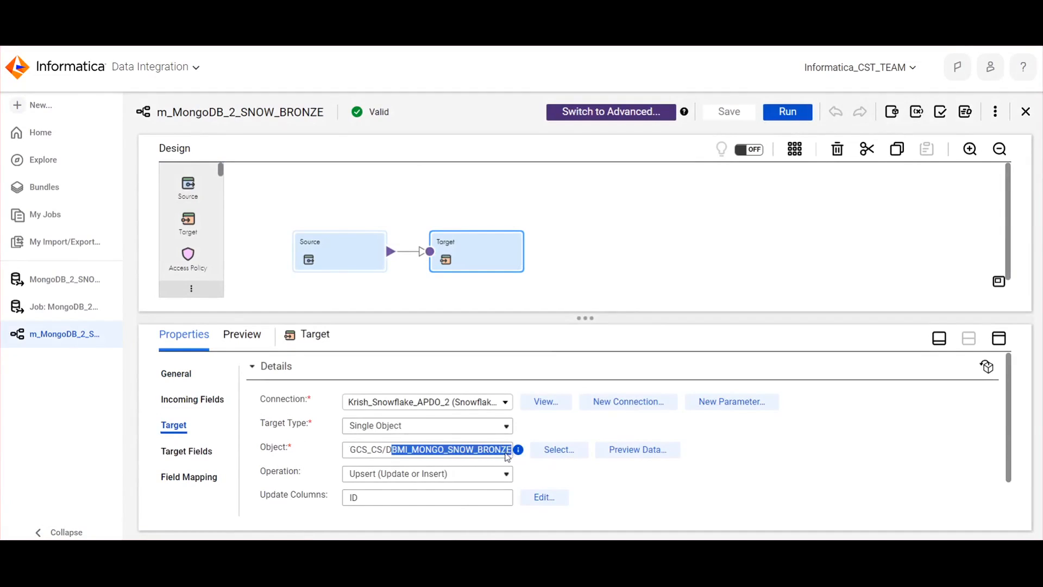
Switch to Snowflake and highlight the source table DBMI_MONGO_SNOW and the target table DBMI_MONGO_SNOW_BRONZE in the SELECT statements
left_click(345, 259)
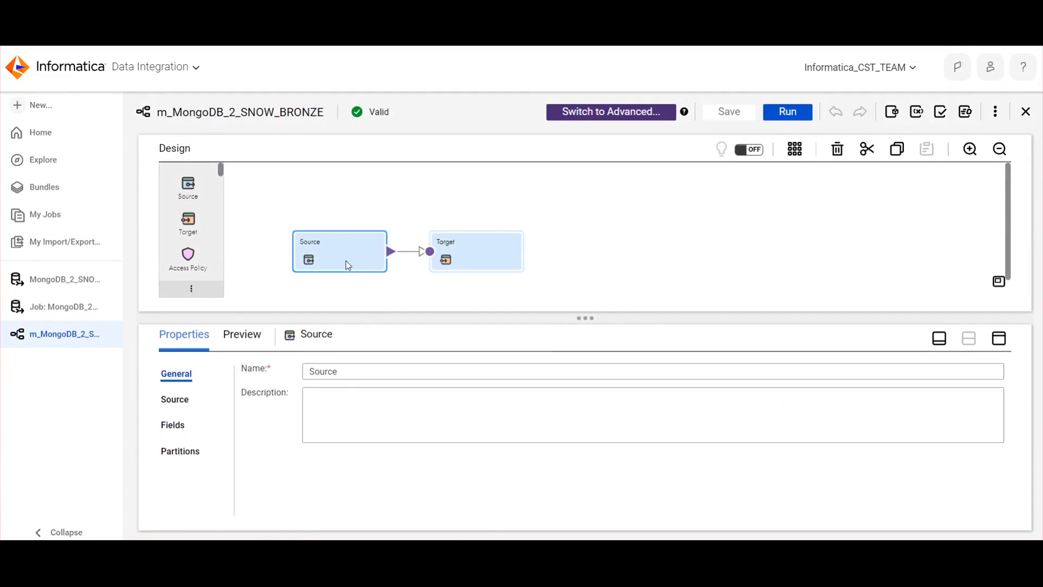
left_click(261, 38)
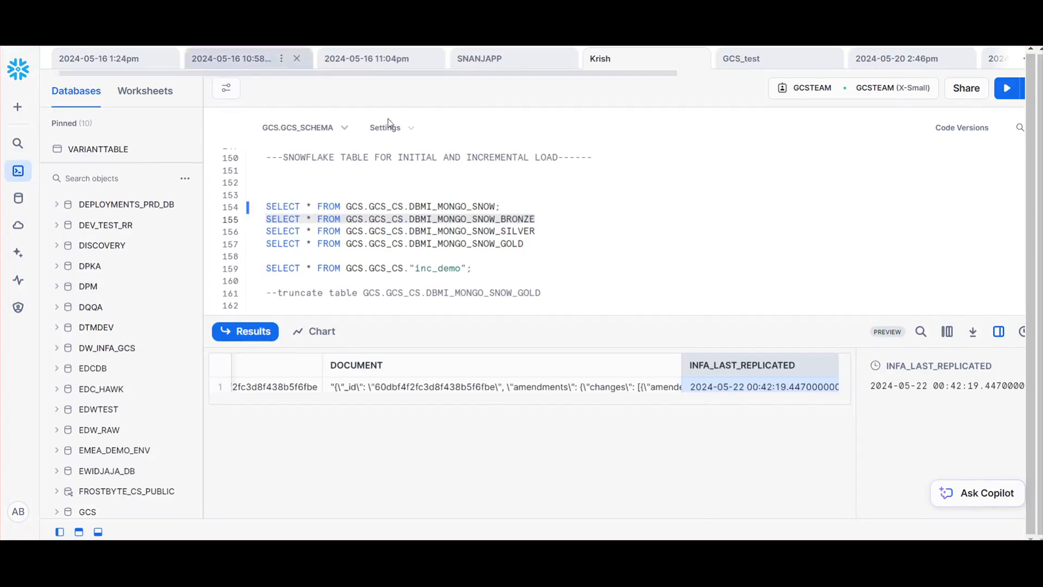
left_click(484, 206)
left_click_drag(499, 206, 415, 207)
left_click_drag(535, 218, 430, 219)
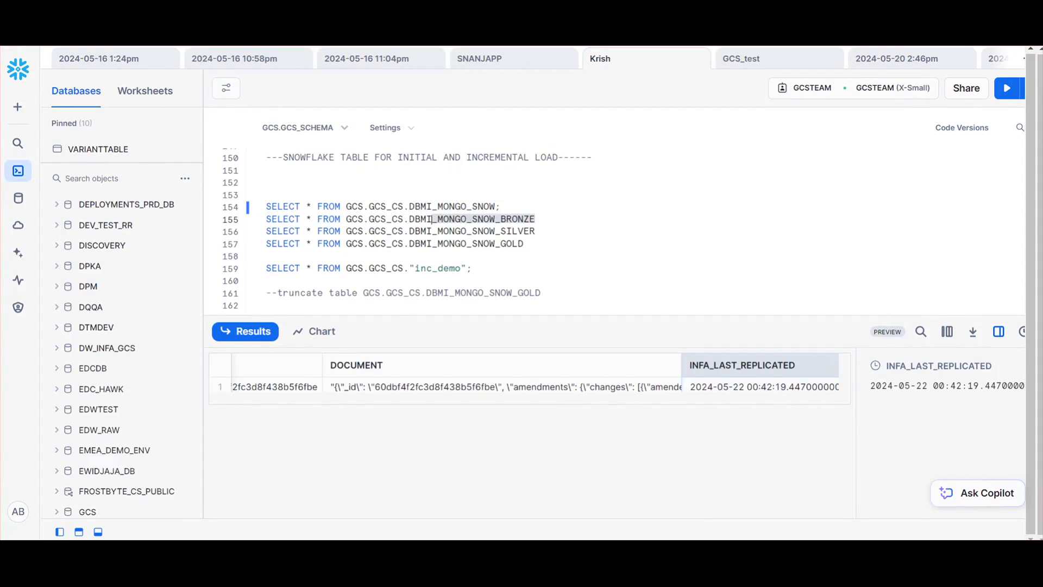
Switch back to Informatica, run the m_MongoDB_2_SNOW_BRONZE mapping and close the run dialog
left_click(171, 39)
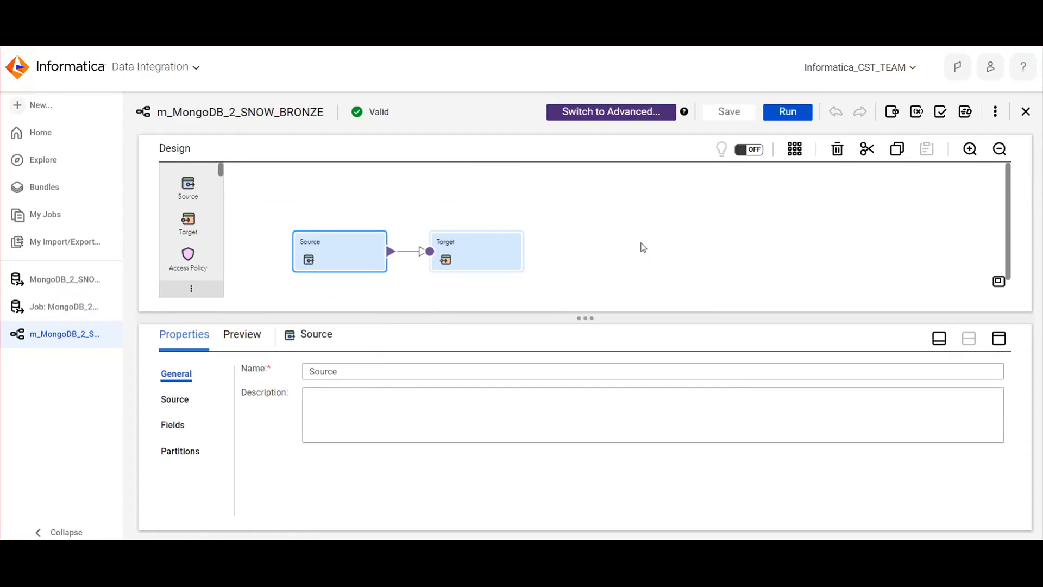
left_click(643, 246)
left_click(796, 114)
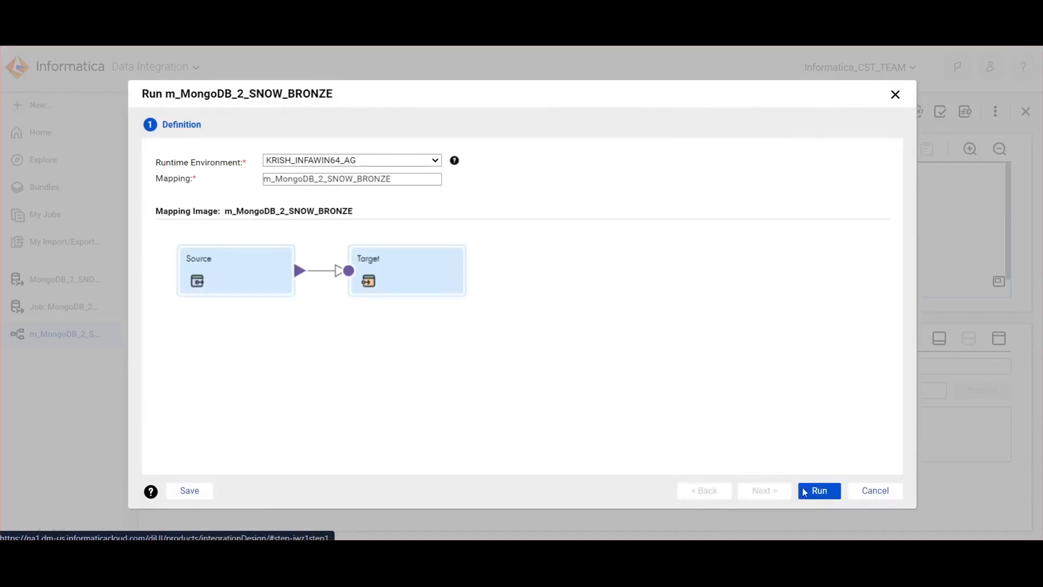
left_click(807, 491)
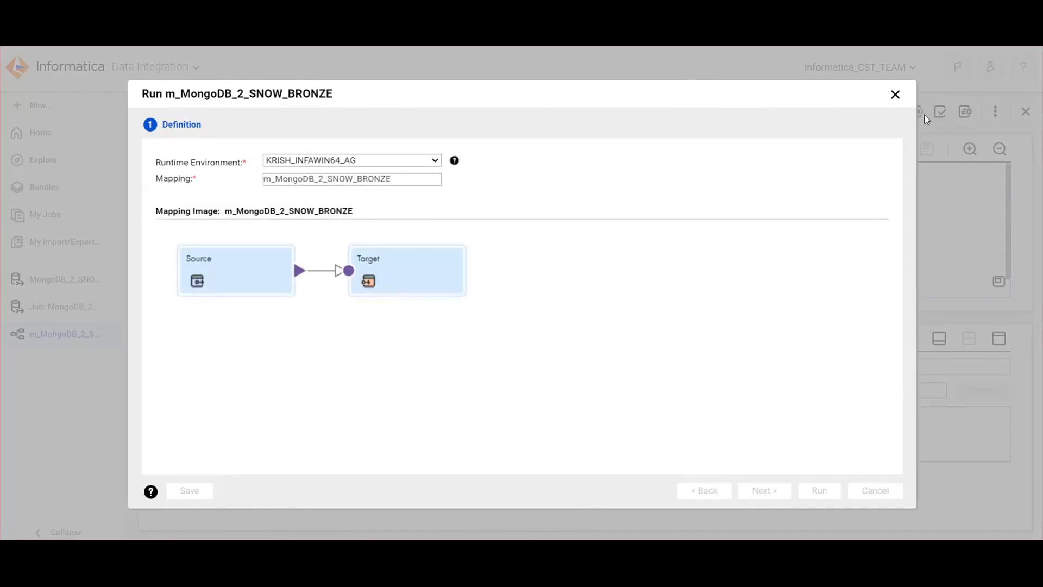
left_click(895, 95)
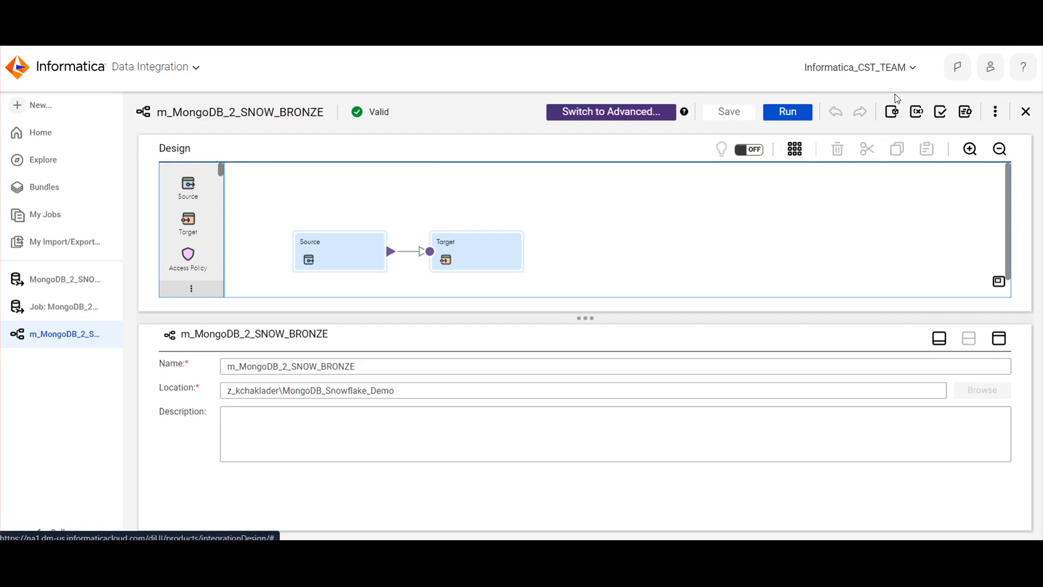
Open the My Jobs list, clear its search filter and refresh it repeatedly to monitor the BRONZE mapping job
left_click(56, 224)
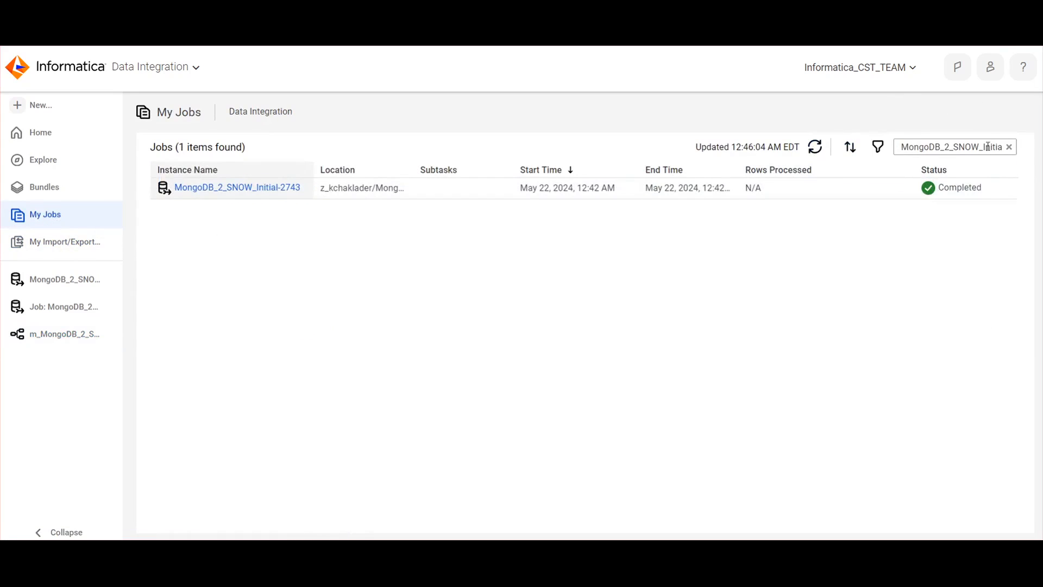
left_click(1009, 148)
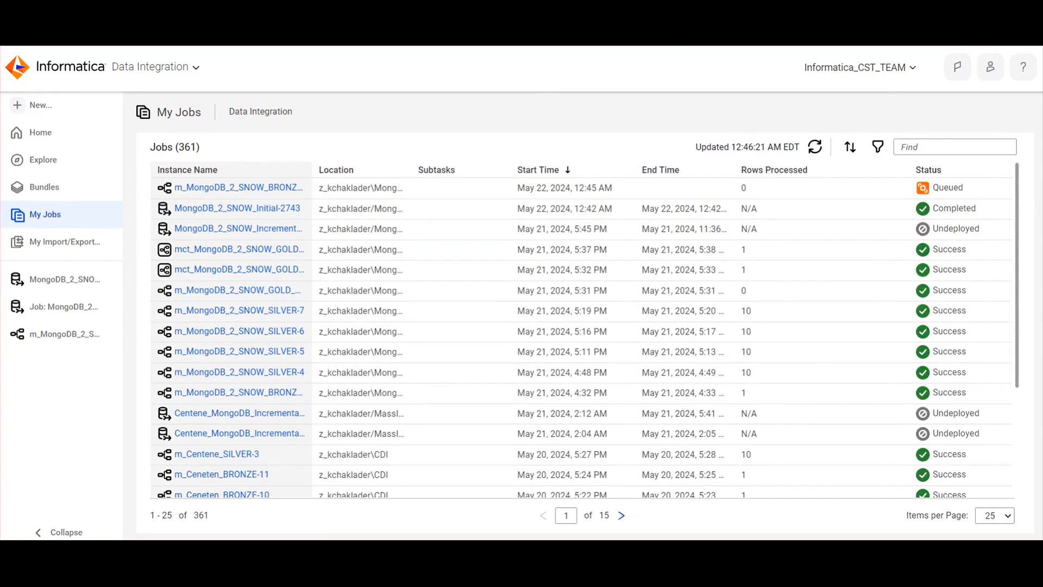
left_click(815, 147)
mouse_move(876, 191)
left_click(814, 147)
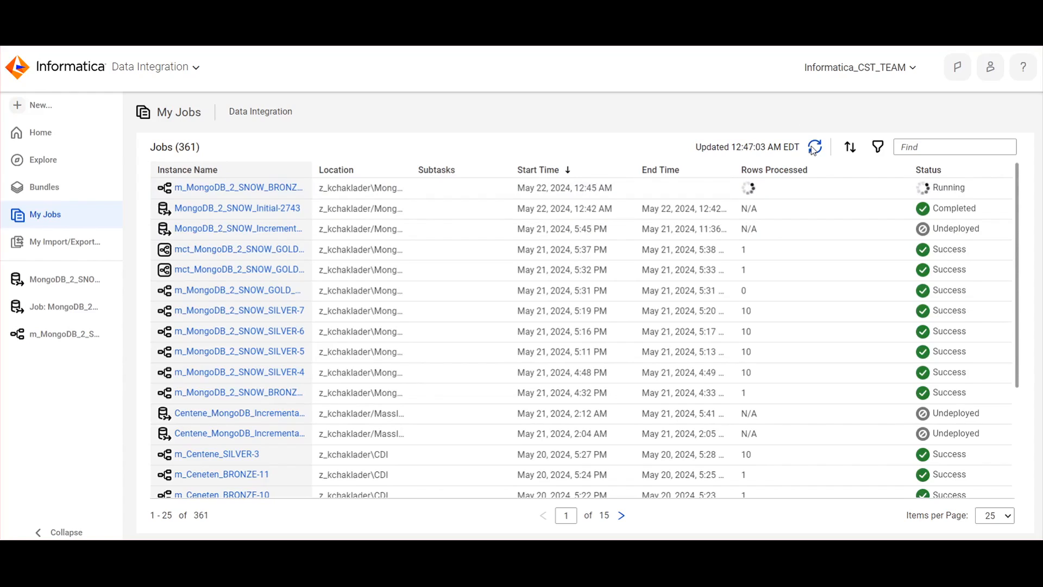
left_click(814, 148)
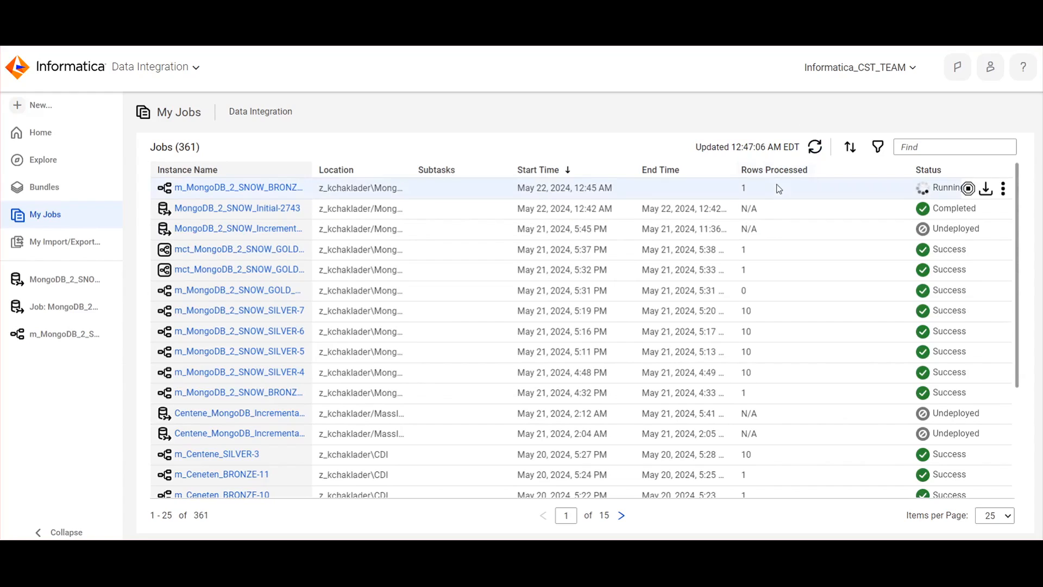
left_click(818, 151)
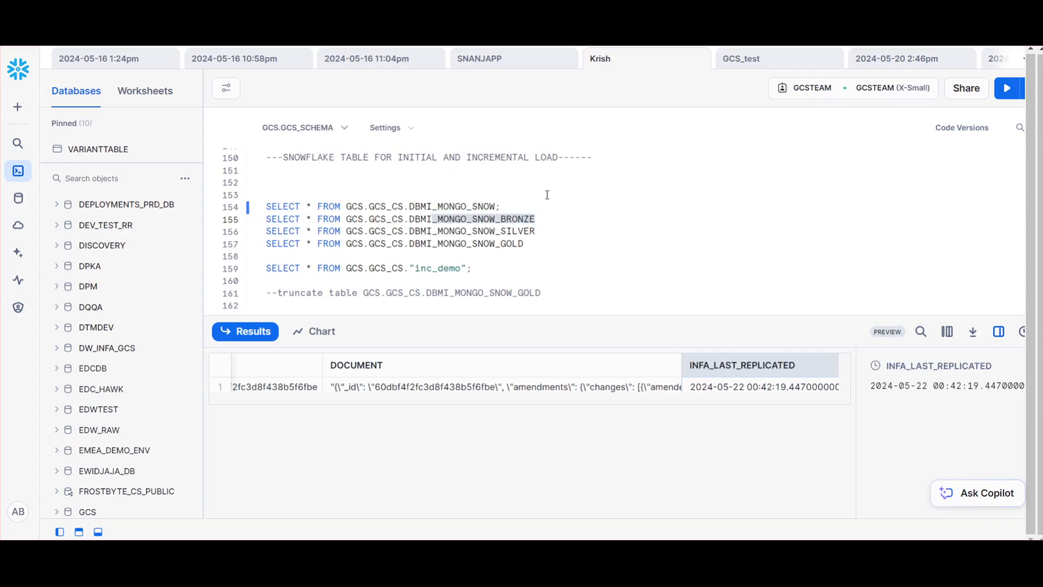
Switch to Snowflake and run the SELECT statement for DBMI_MONGO_SNOW_BRONZE twice to check the loaded data
left_click(551, 220)
left_click_drag(566, 220, 264, 223)
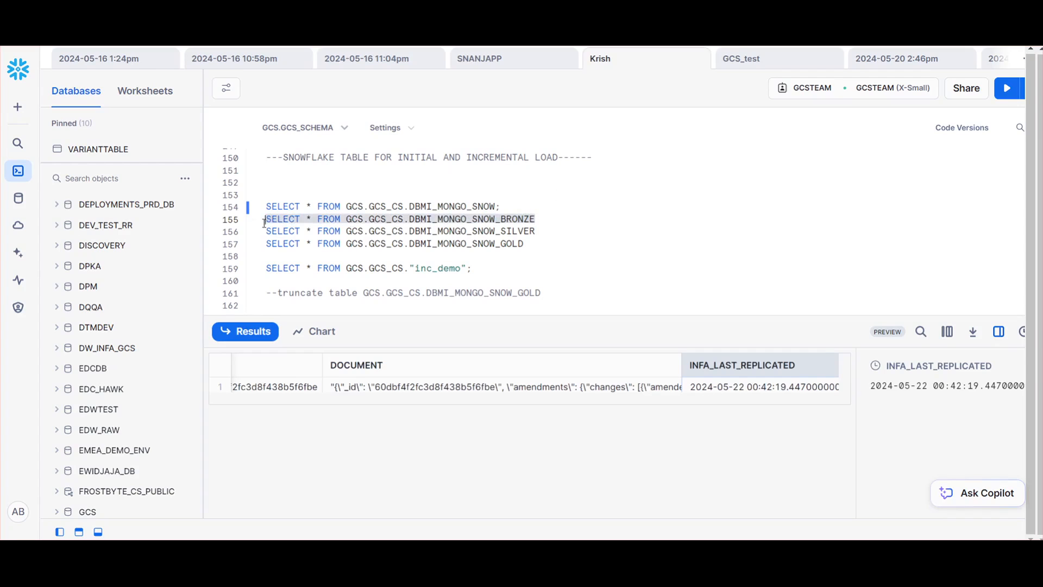
left_click(1007, 88)
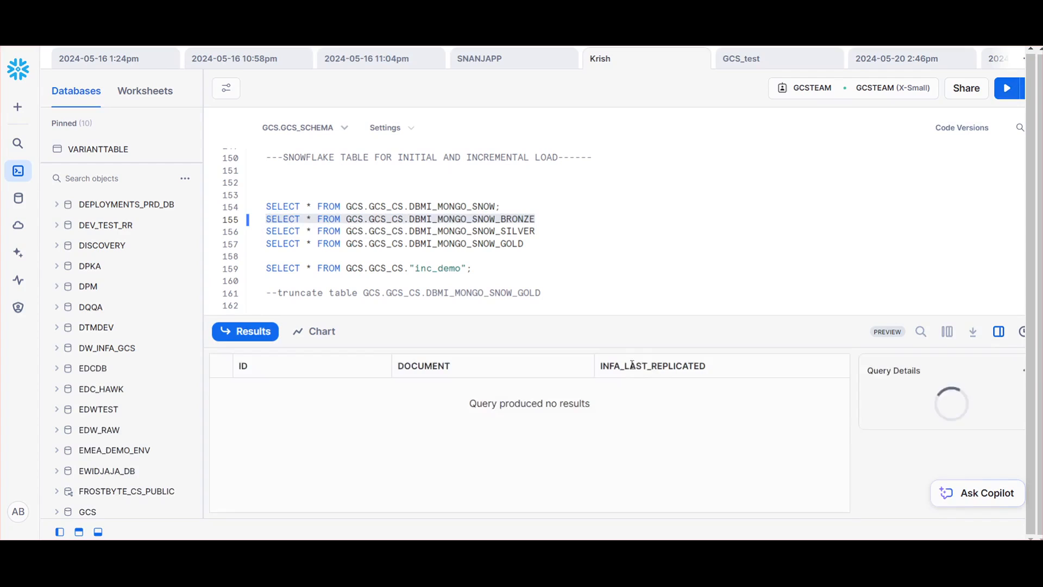
left_click(552, 219)
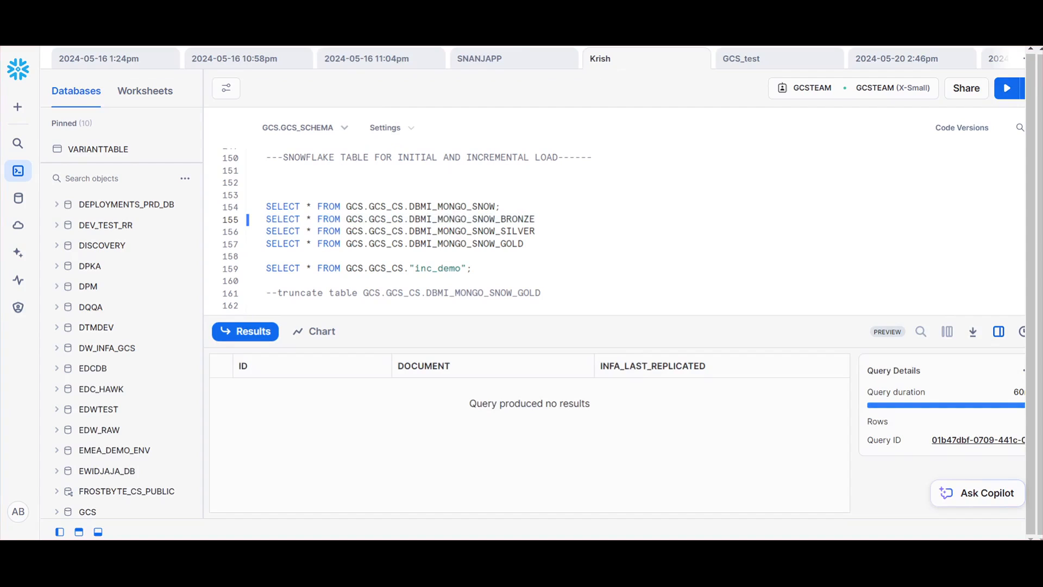
left_click_drag(551, 220, 257, 223)
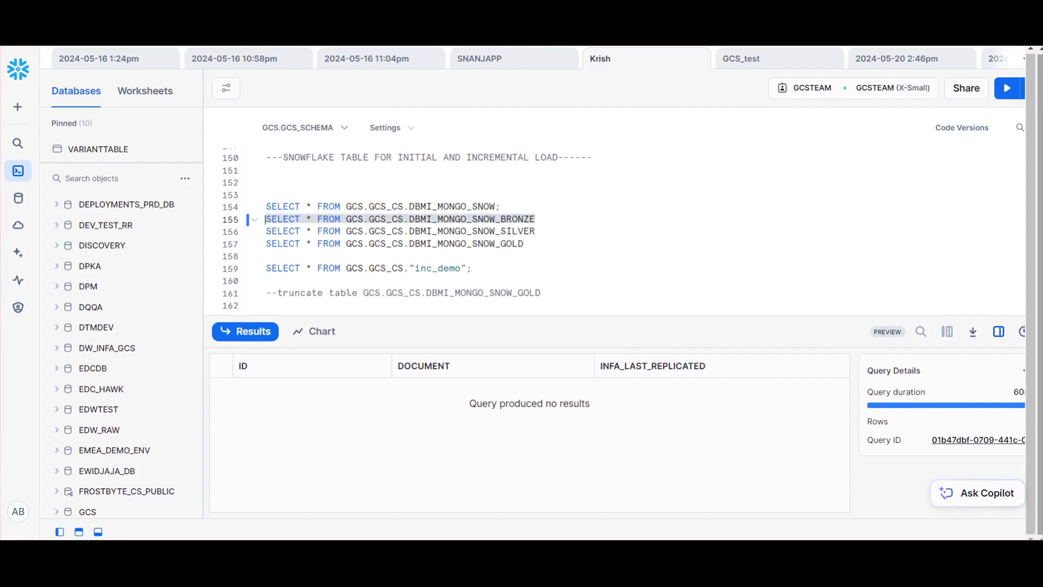
left_click(1005, 90)
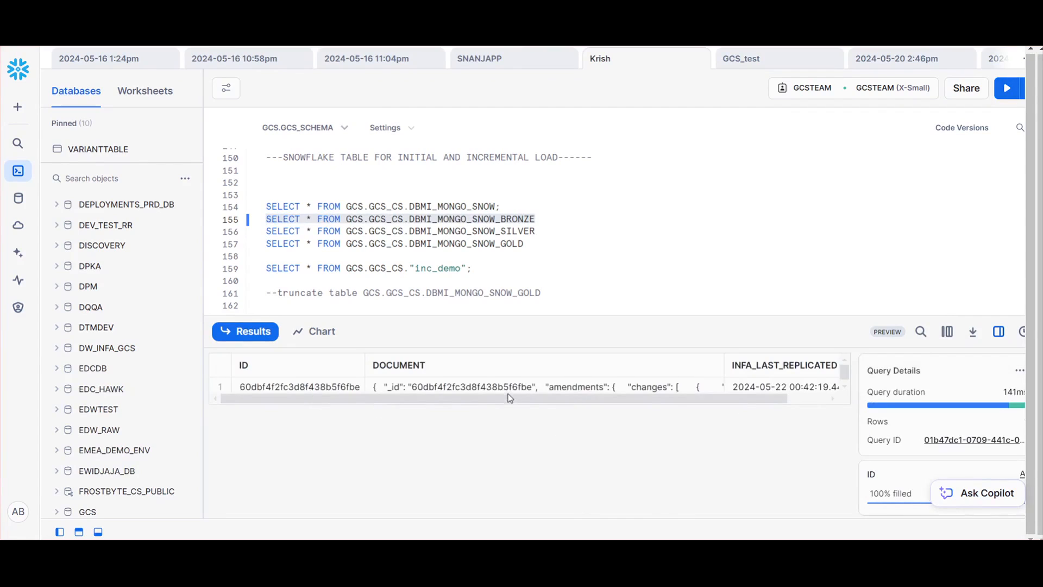
Query DBMI_MONGO_SNOW and DBMI_MONGO_SNOW_BRONZE in turn to compare their DOCUMENT formats, and select the BRONZE row's DOCUMENT value
left_click(495, 206)
left_click_drag(494, 206, 261, 206)
left_click(1008, 88)
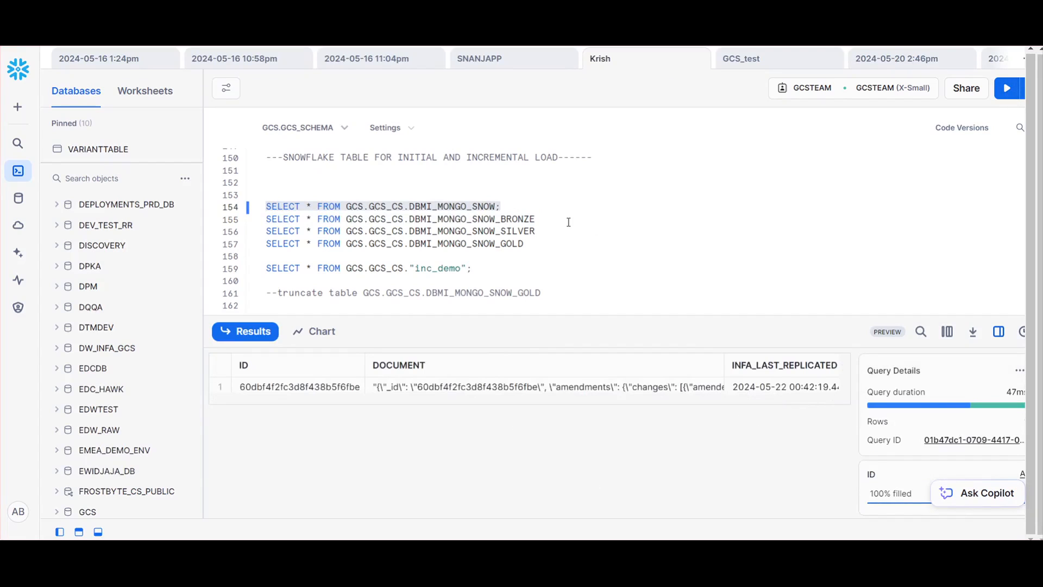
left_click_drag(535, 219, 261, 217)
key("ctrl+Return")
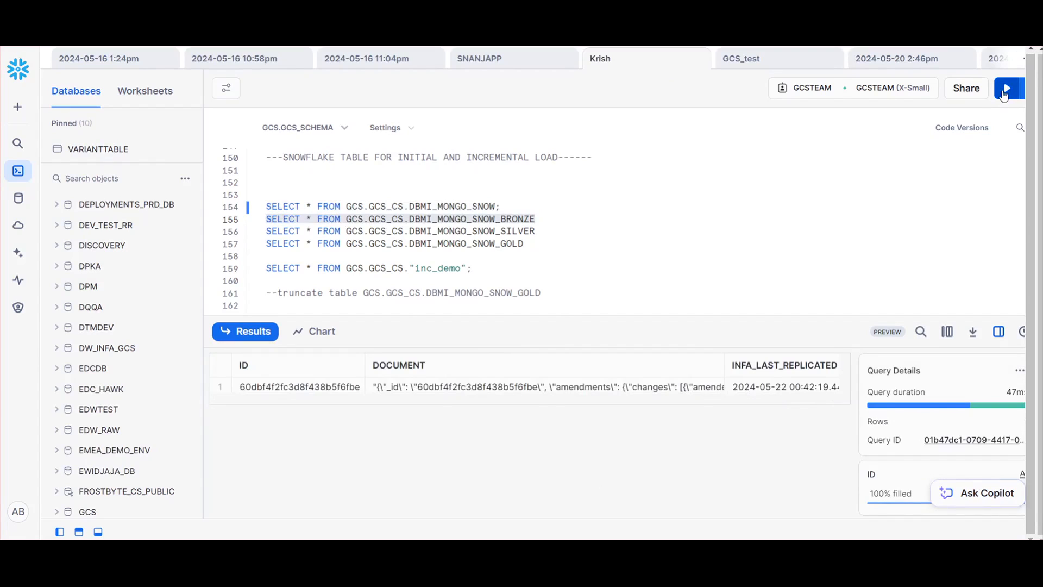
left_click(516, 387)
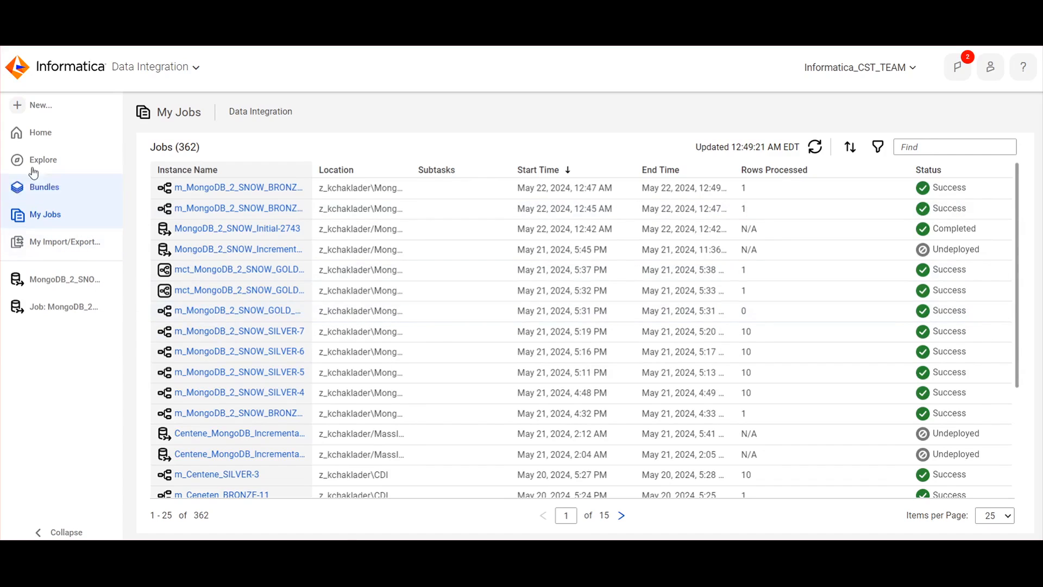
From the home page, open the most recent project's MongoDB_Snowflake_Demo folder and view Hierarchical Schema_mongo_2_snow
left_click(41, 132)
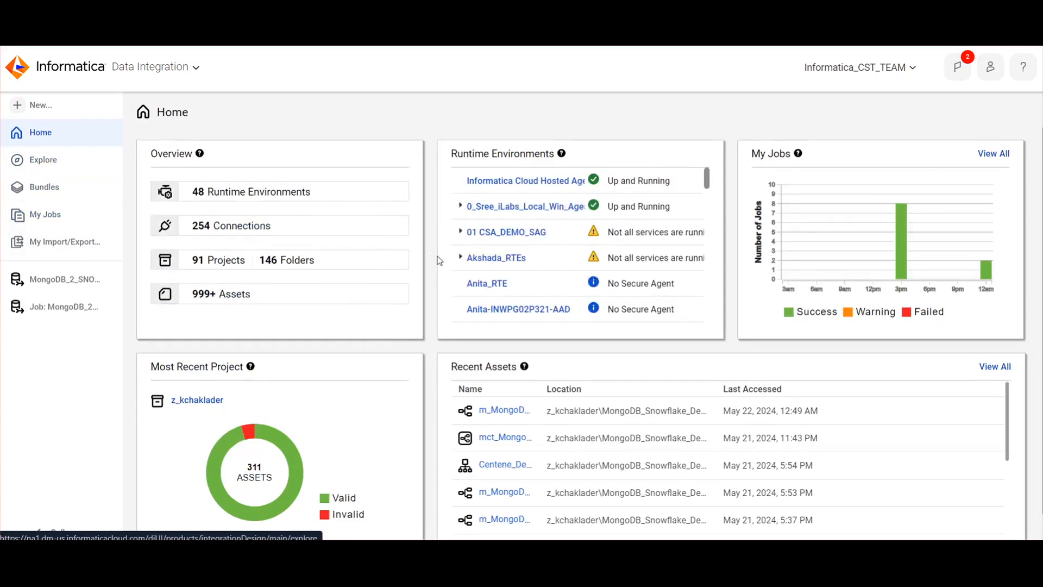
left_click(197, 400)
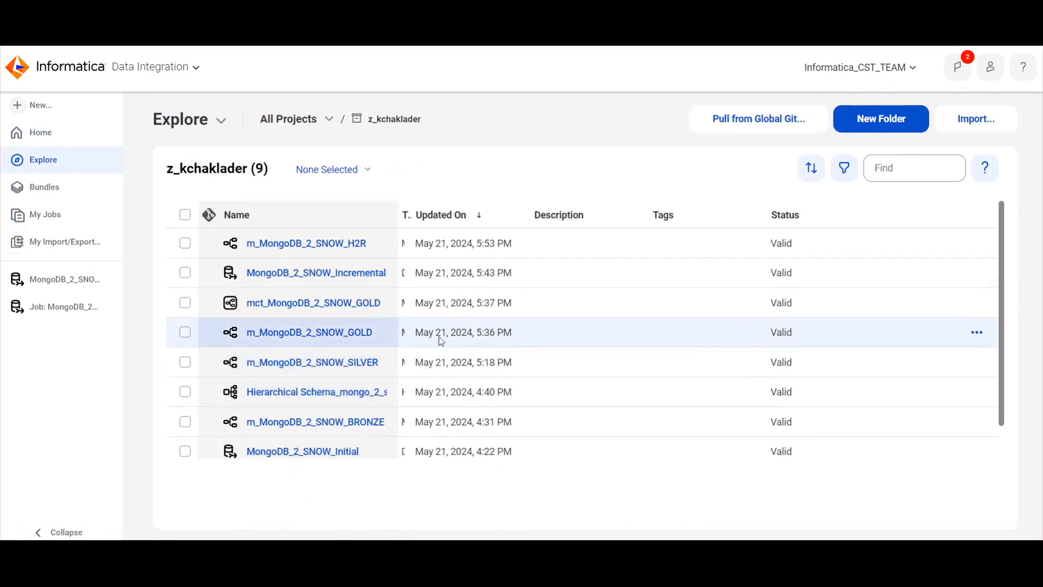
left_click(349, 243)
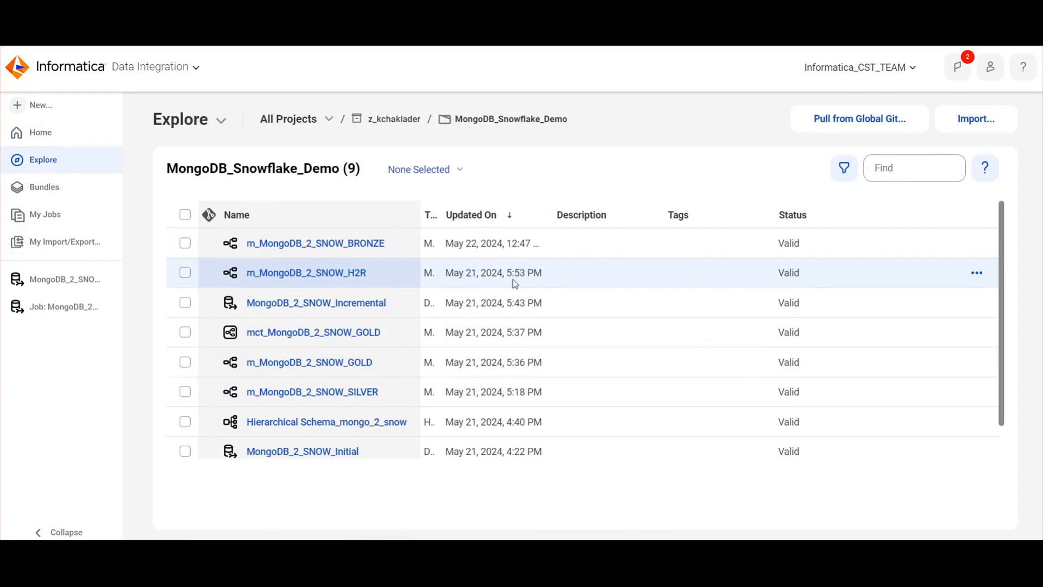
left_click(293, 422)
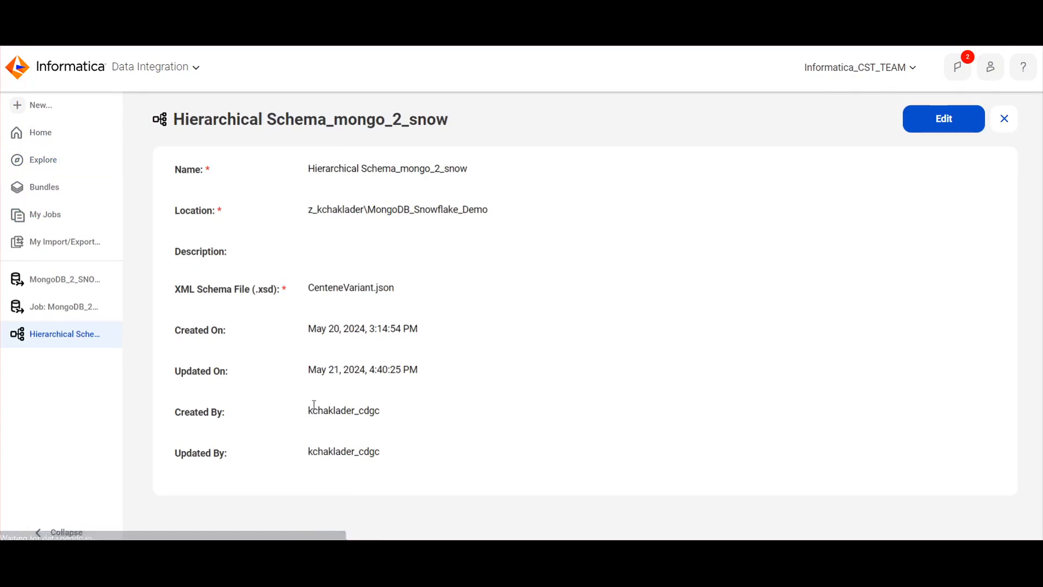
Review the Components asset types available for a new asset, cancel without creating one, and close the hierarchical schema
left_click(39, 106)
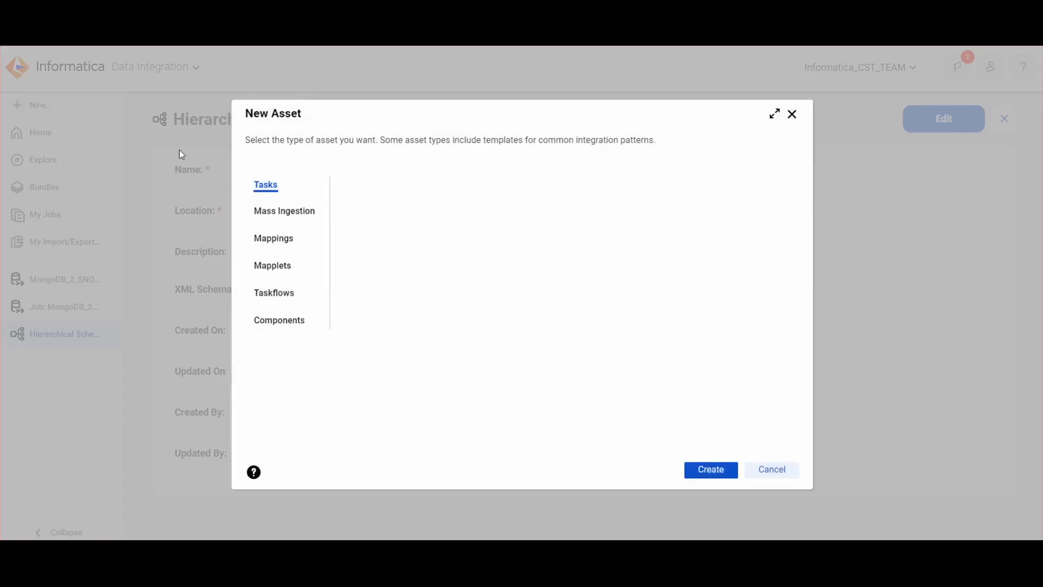
left_click(285, 318)
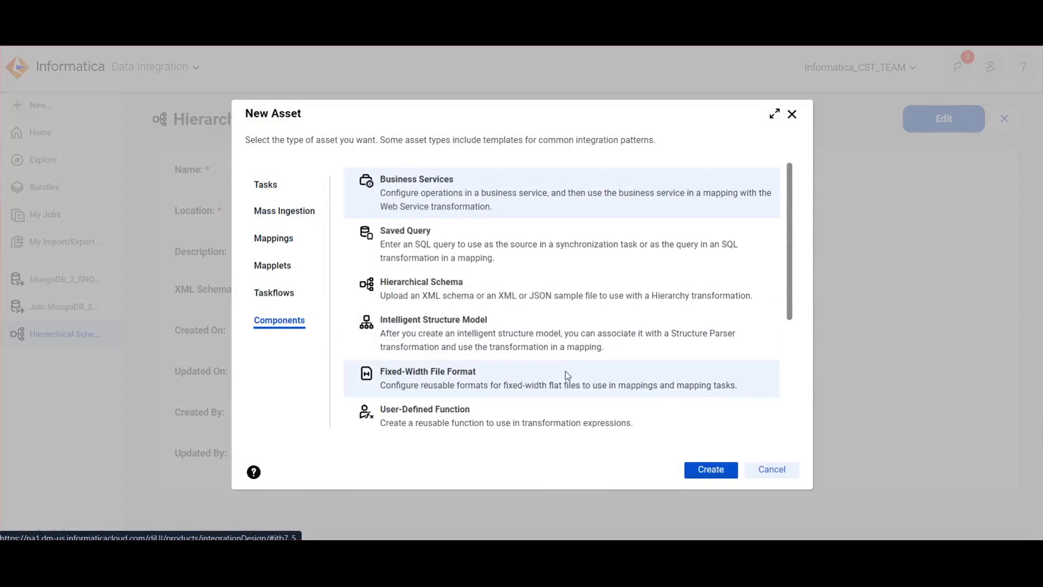
scroll(565, 374, "down", 4)
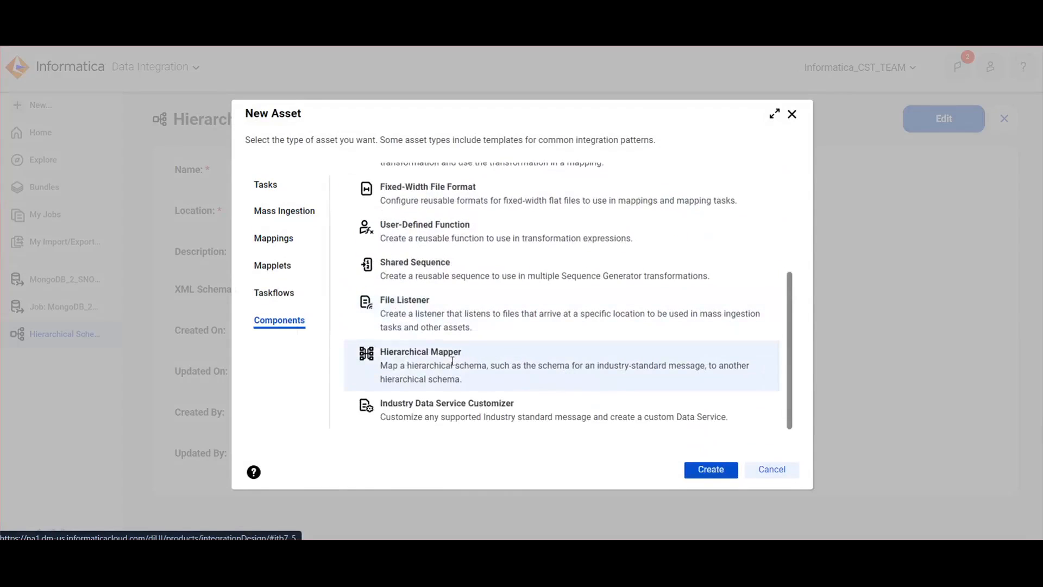
scroll(452, 361, "up", 3)
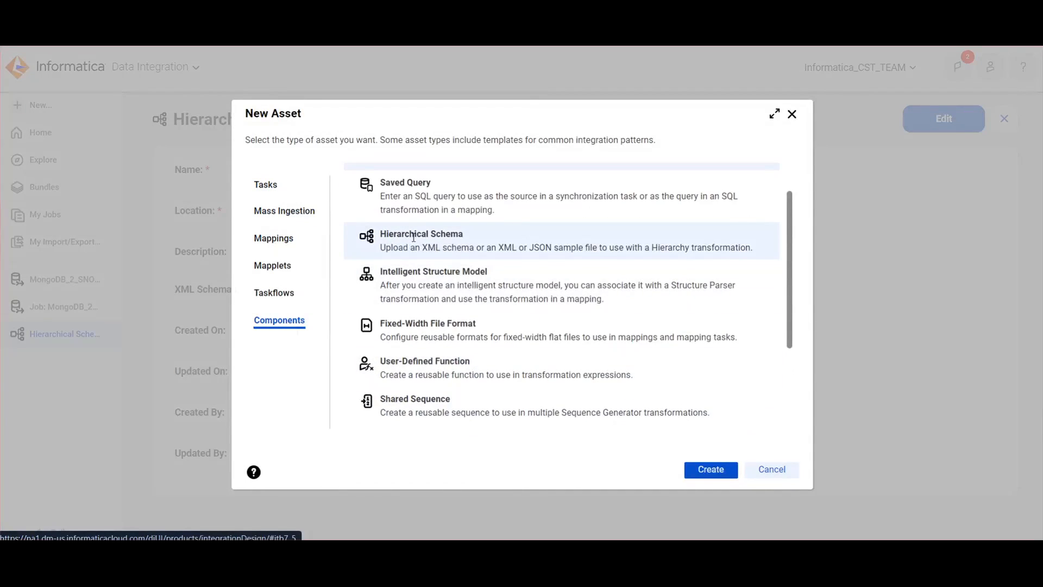
left_click(771, 469)
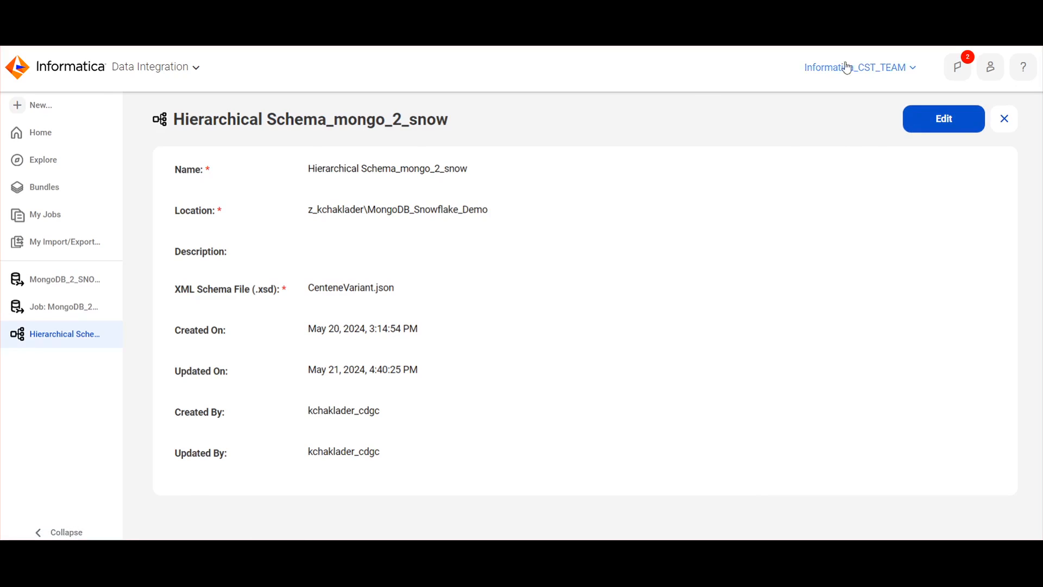
left_click(1005, 118)
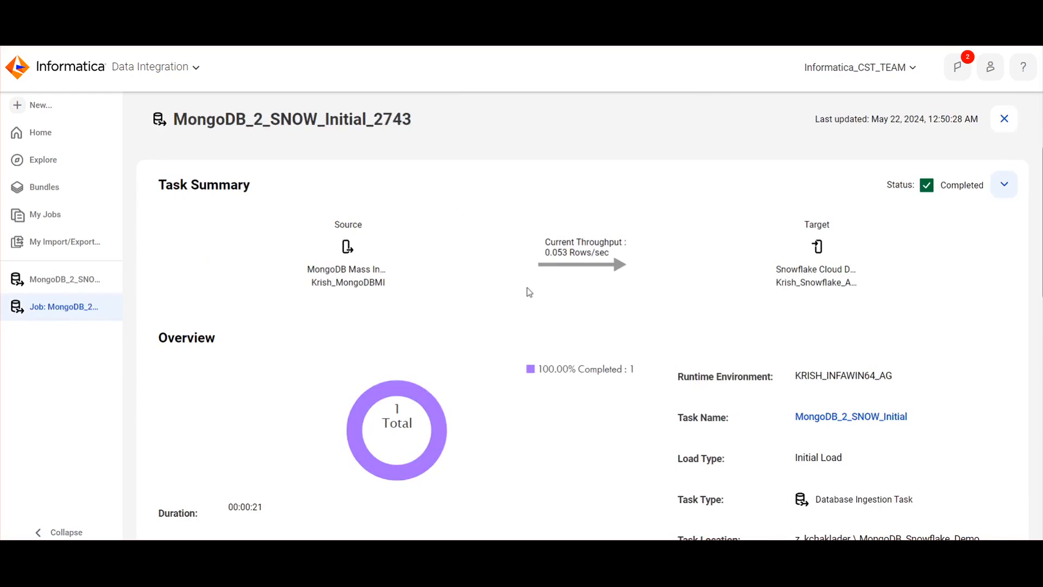
Return to the Informatica home page, then switch to Notepad++ to review the sample JSON document and switch back
left_click(41, 137)
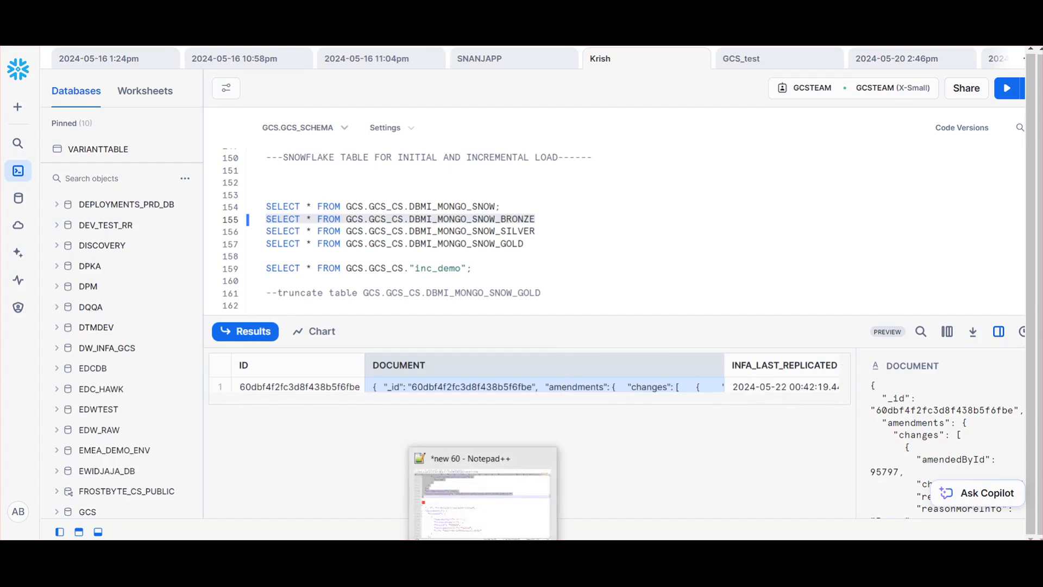
left_click(484, 548)
scroll(367, 237, "up", 2)
scroll(344, 210, "up", 20)
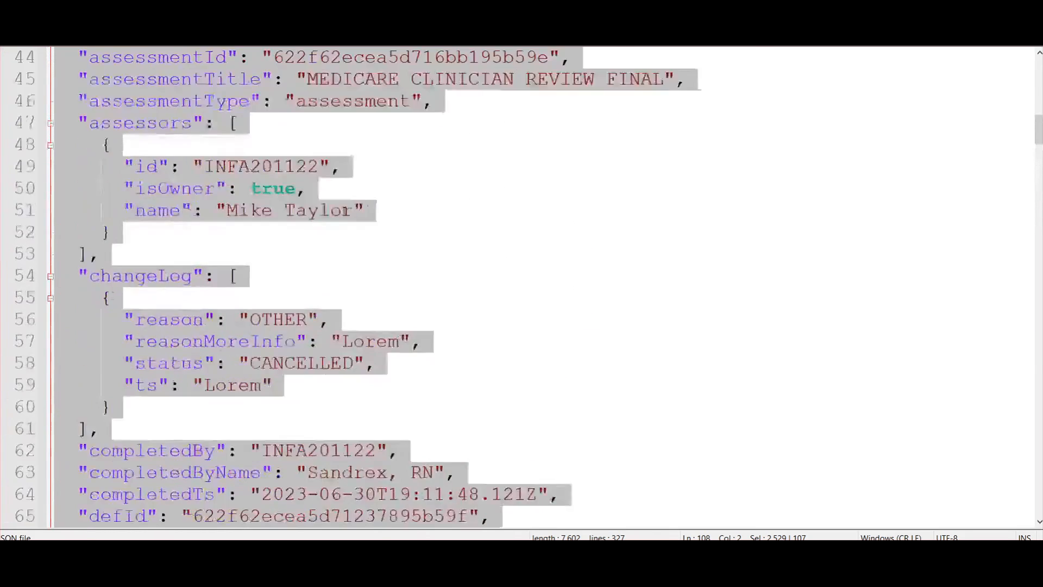
key("alt+Tab")
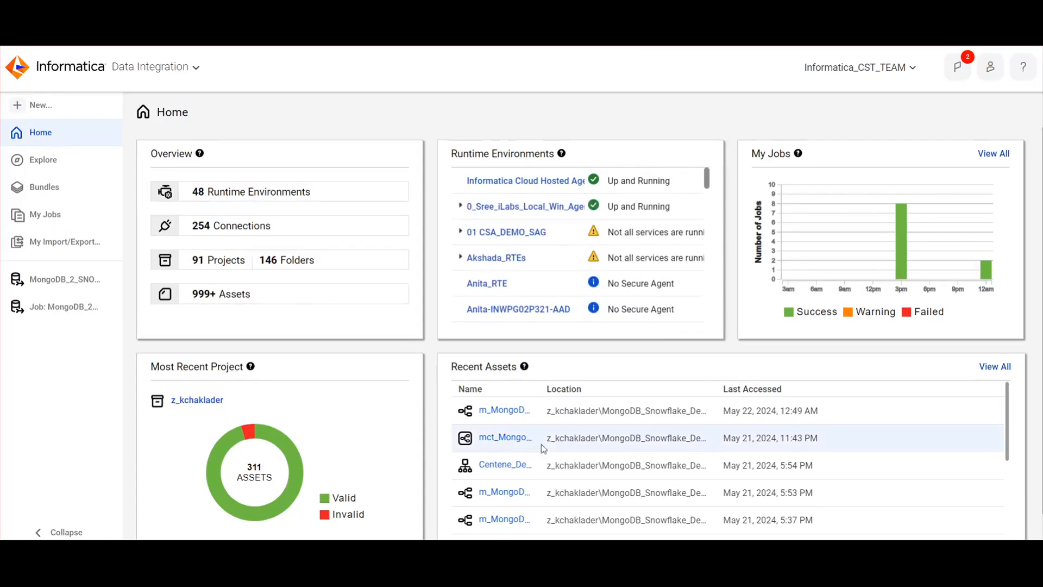
Reopen Hierarchical Schema_mongo_2_snow from the MongoDB_Snowflake_Demo folder to check its schema file, and close it
left_click(202, 401)
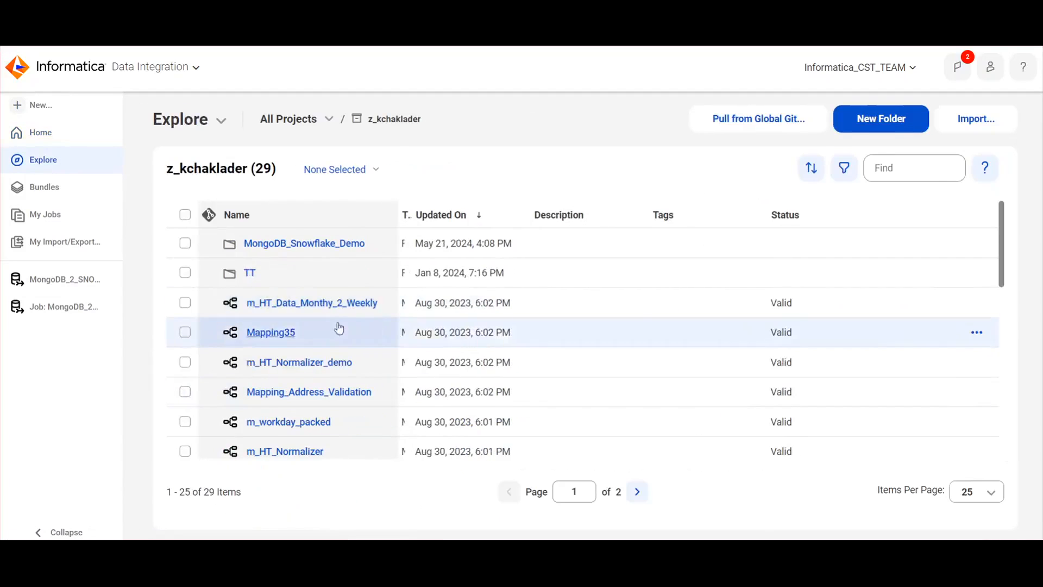
left_click(374, 254)
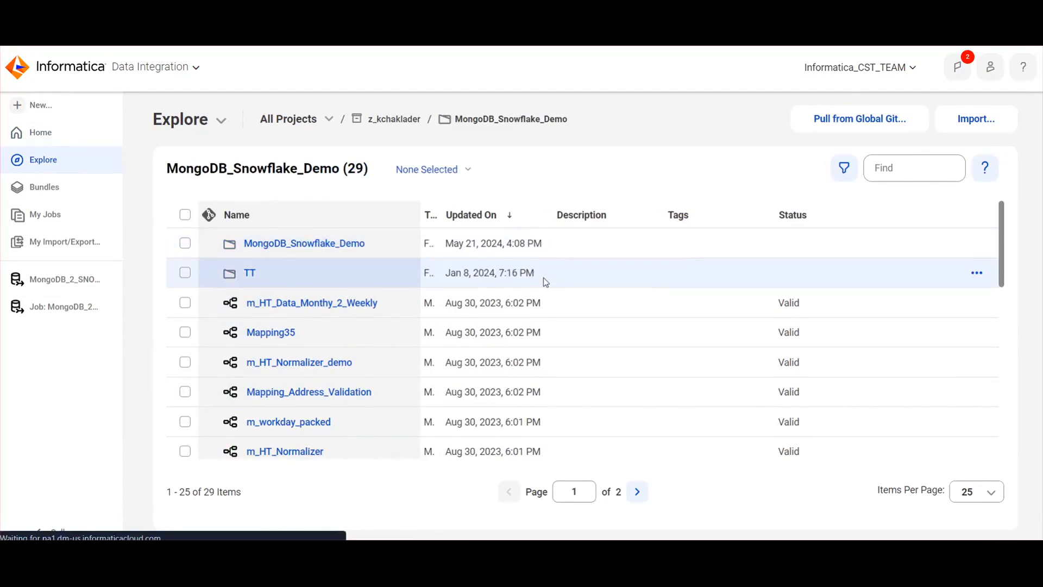
left_click(339, 423)
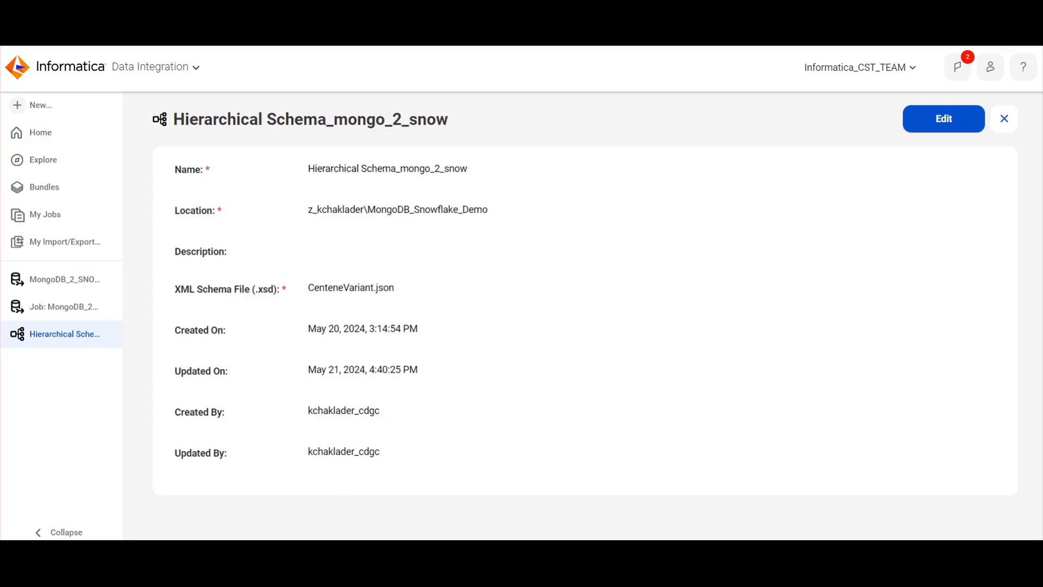
left_click(1004, 119)
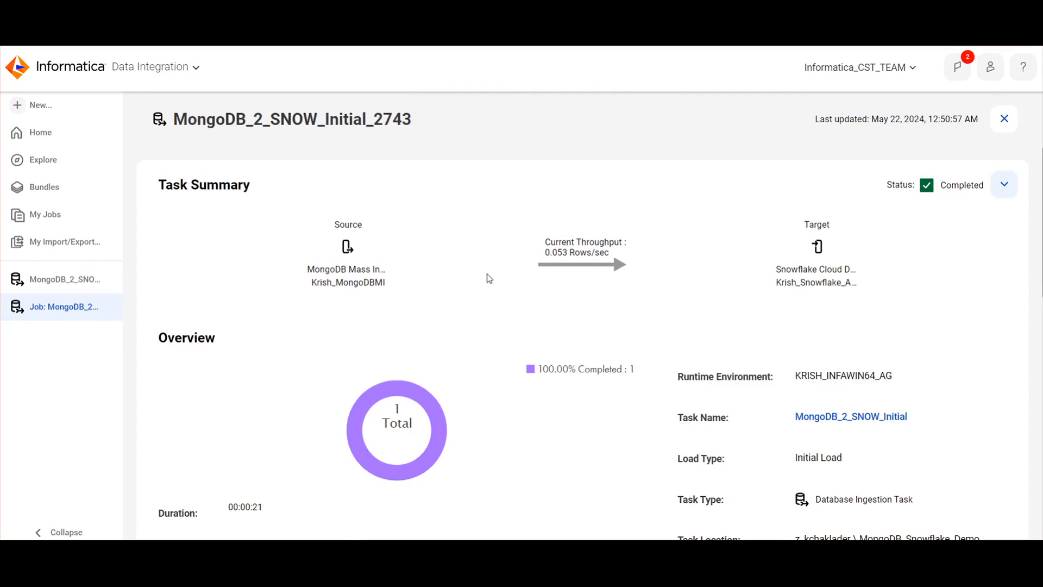
Go back to the MongoDB_Snowflake_Demo folder through the home page and open the m_MongoDB_2_SNOW_SILVER mapping
left_click(42, 133)
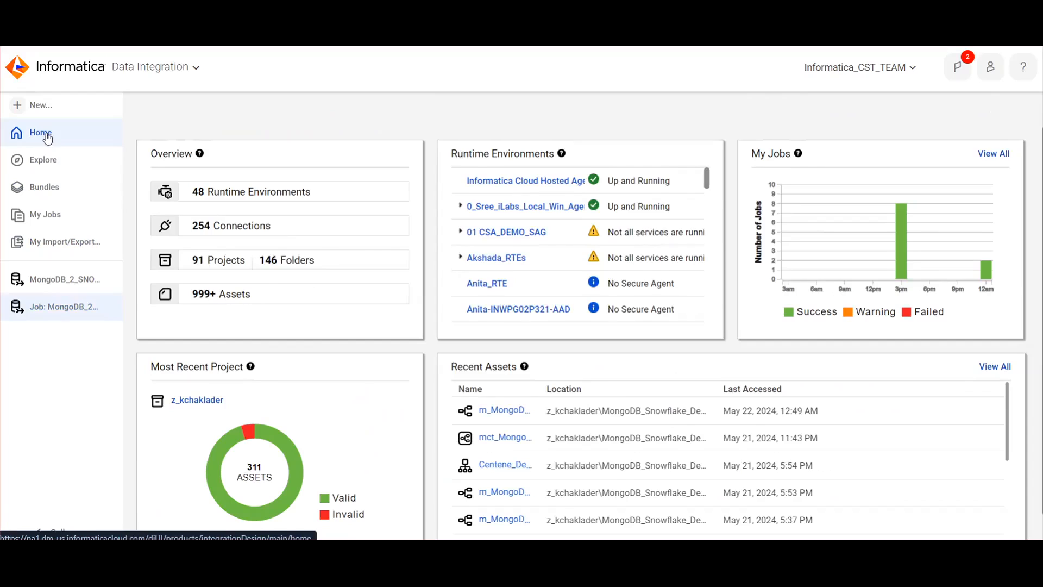
left_click(194, 400)
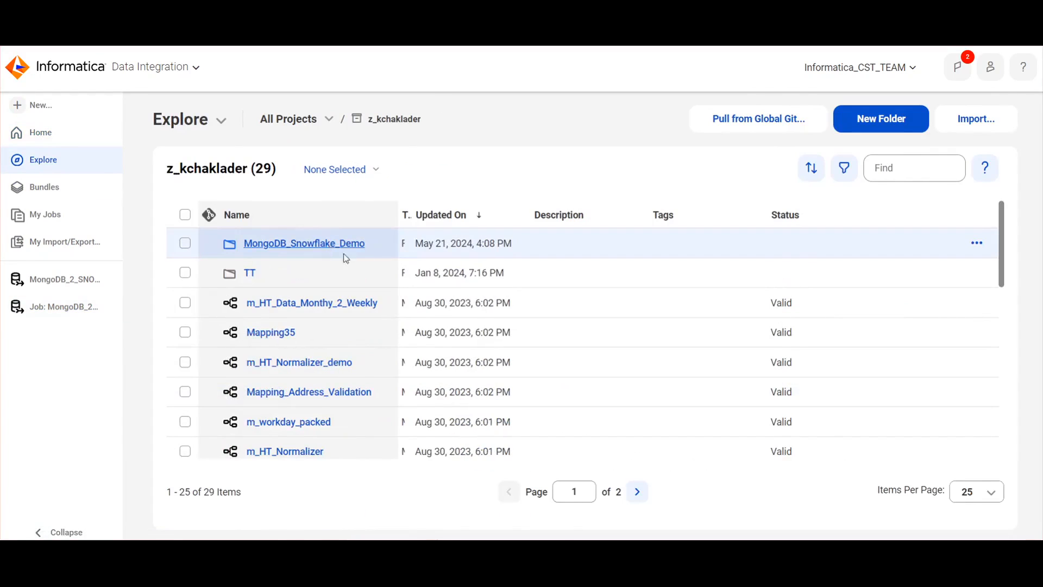
left_click(344, 254)
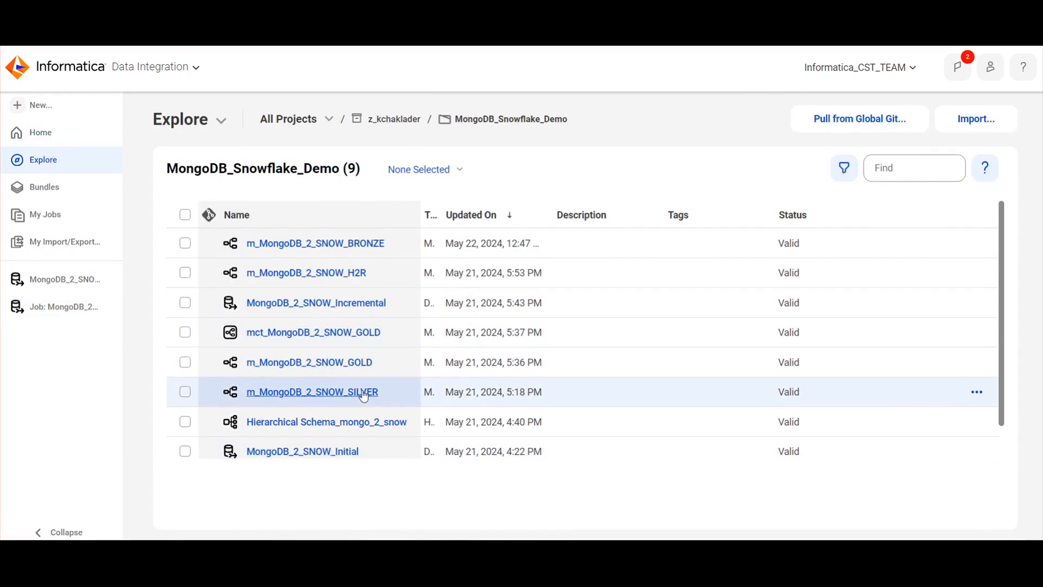
left_click(364, 394)
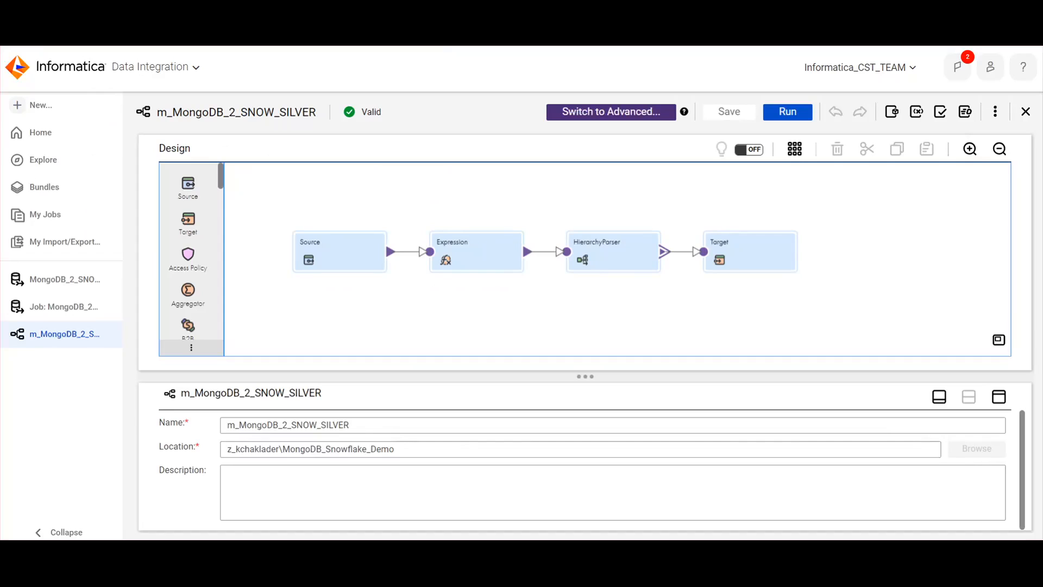
Point out the Expression, HierarchyParser and Target transformations in the SILVER mapping's data flow
left_click(483, 245)
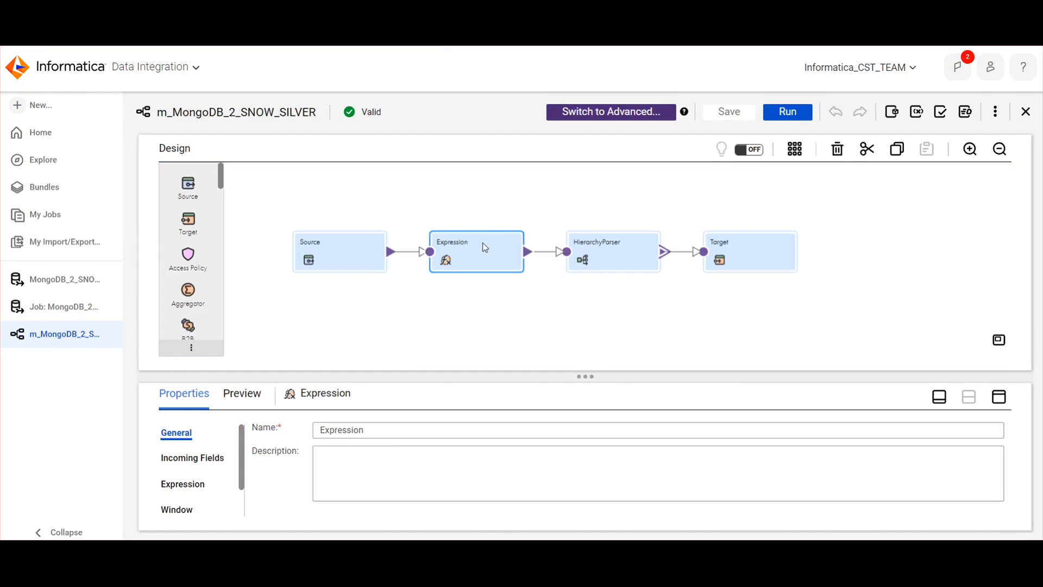
left_click_drag(449, 193, 524, 312)
left_click_drag(566, 185, 664, 327)
left_click(760, 250)
left_click(275, 191)
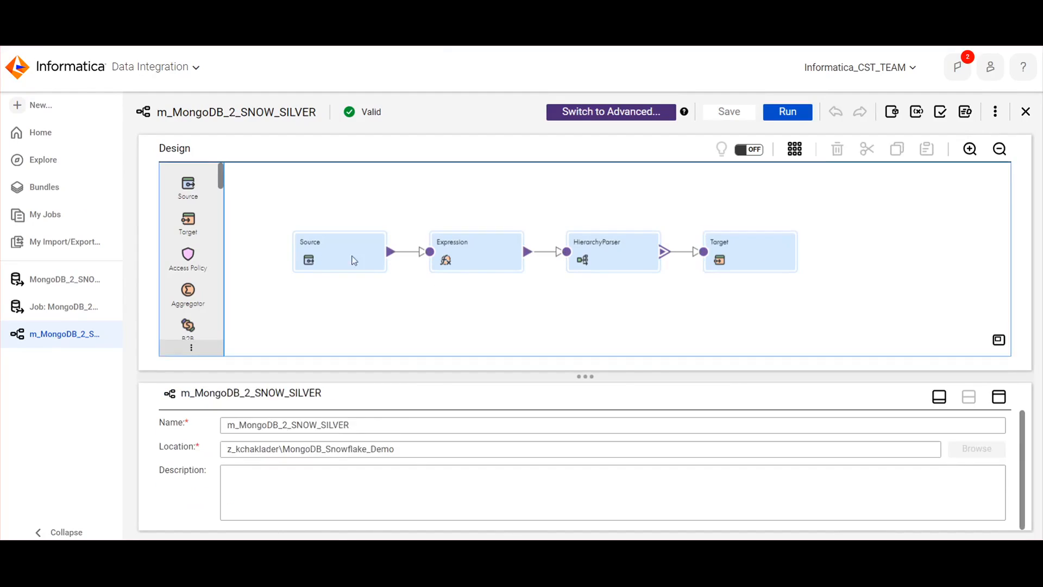
Enlarge the properties area and inspect the Source transformation's connection, DBMI_MONGO_SNOW_BRONZE object and query options
left_click_drag(433, 375, 433, 328)
left_click(354, 235)
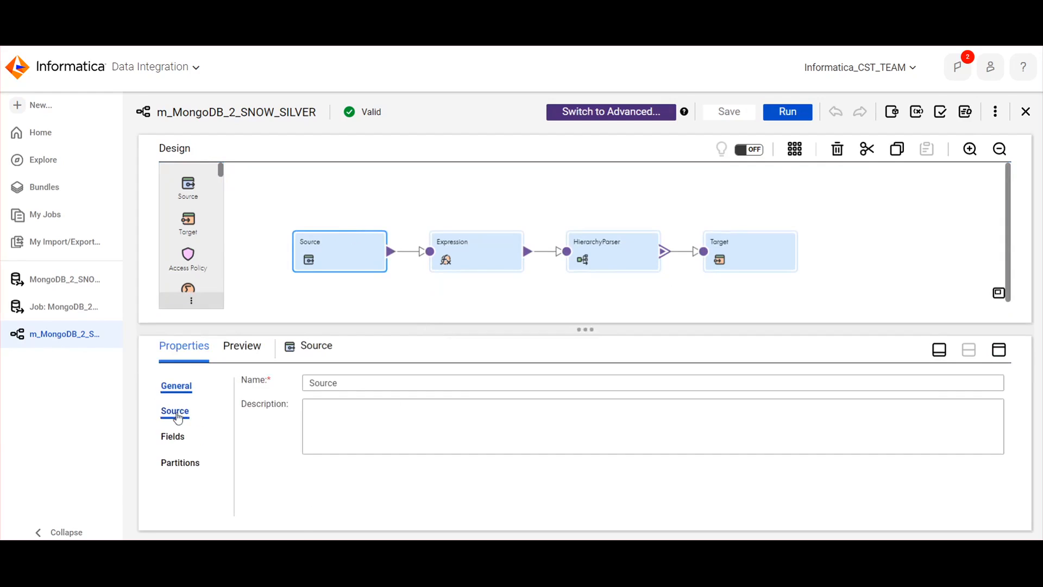
left_click(175, 411)
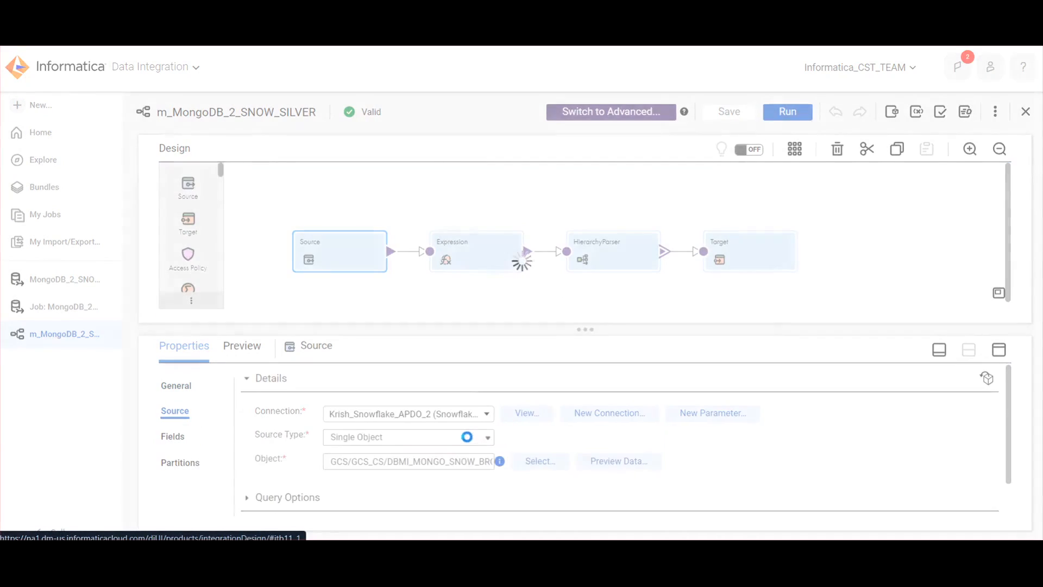
left_click_drag(451, 463, 511, 468)
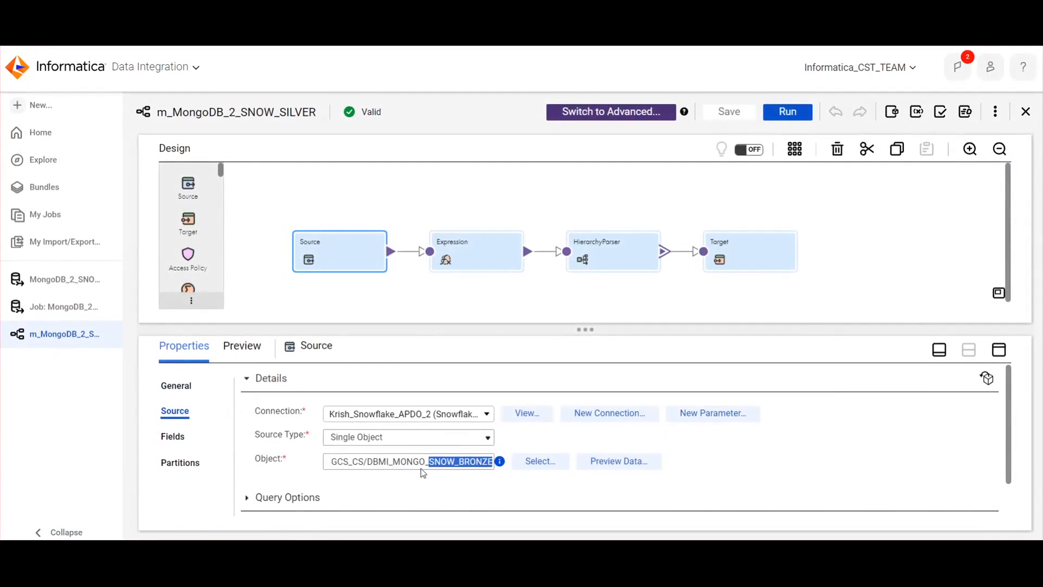
scroll(310, 484, "down", 1)
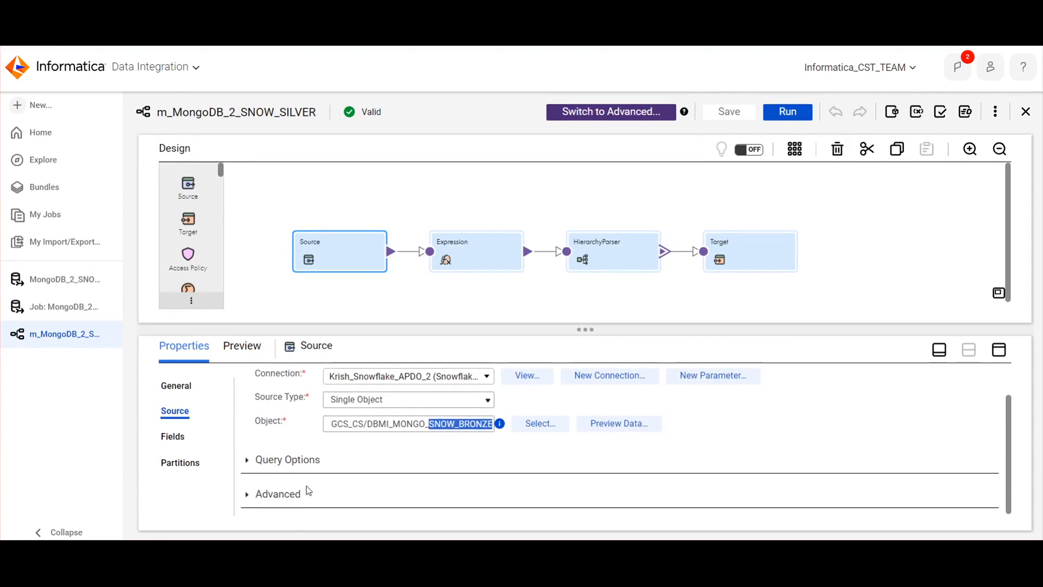
left_click(247, 461)
left_click(247, 462)
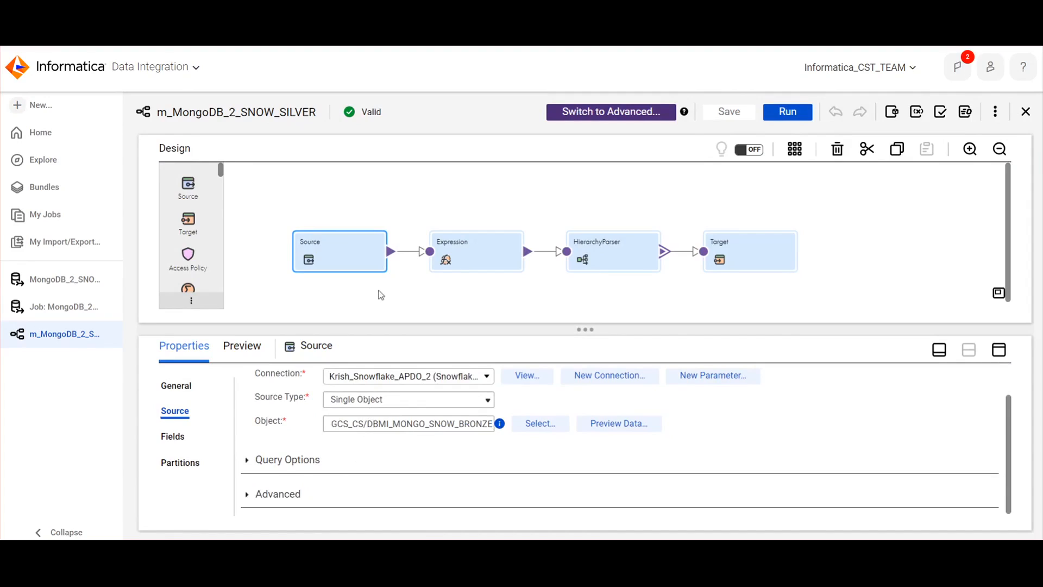
Inspect the Expression transformation's expressions and incoming fields in a maximized properties view, then restore the split layout
left_click(465, 264)
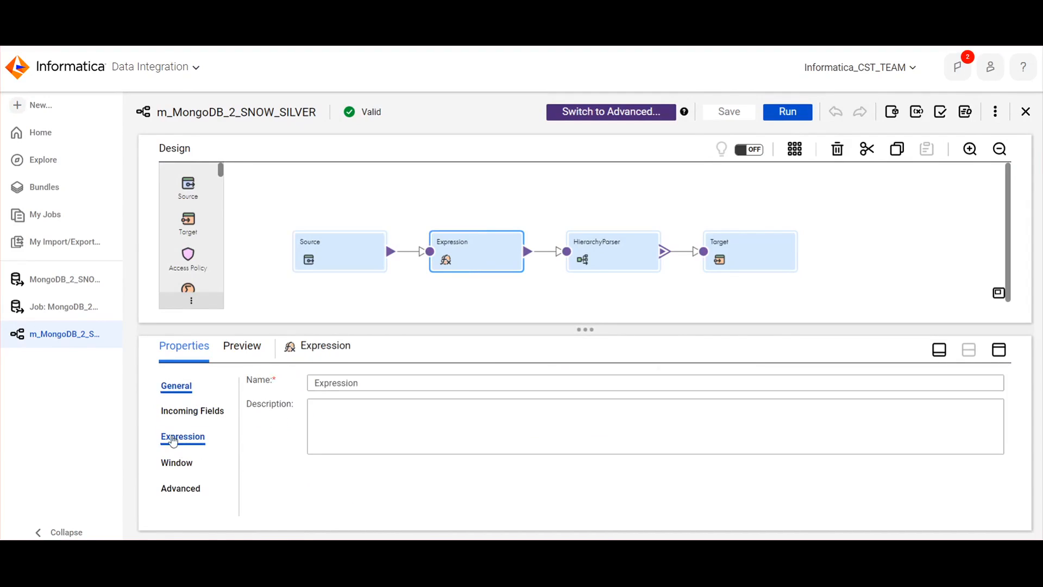
left_click(173, 440)
left_click(998, 349)
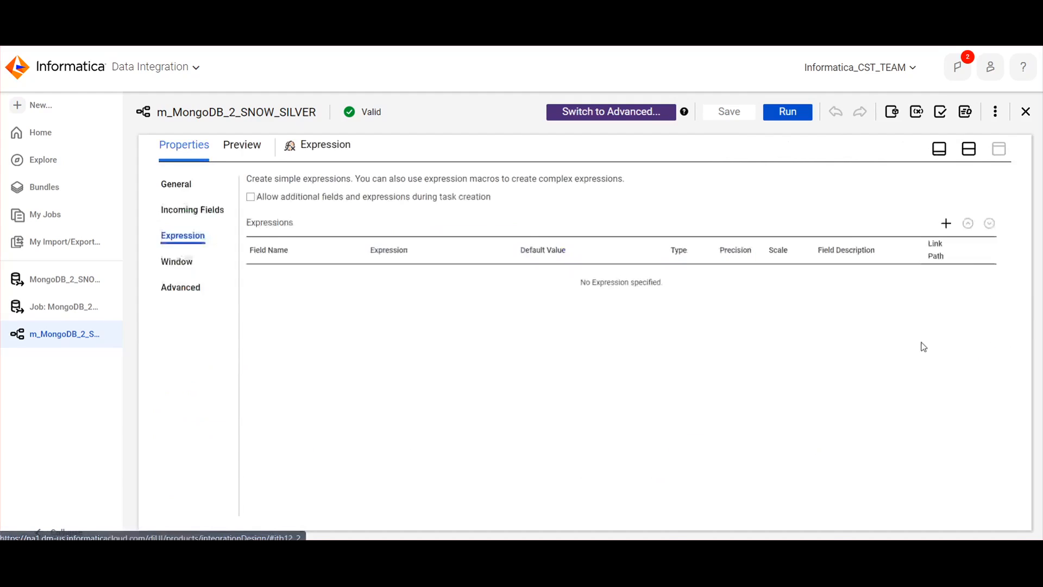
left_click(193, 211)
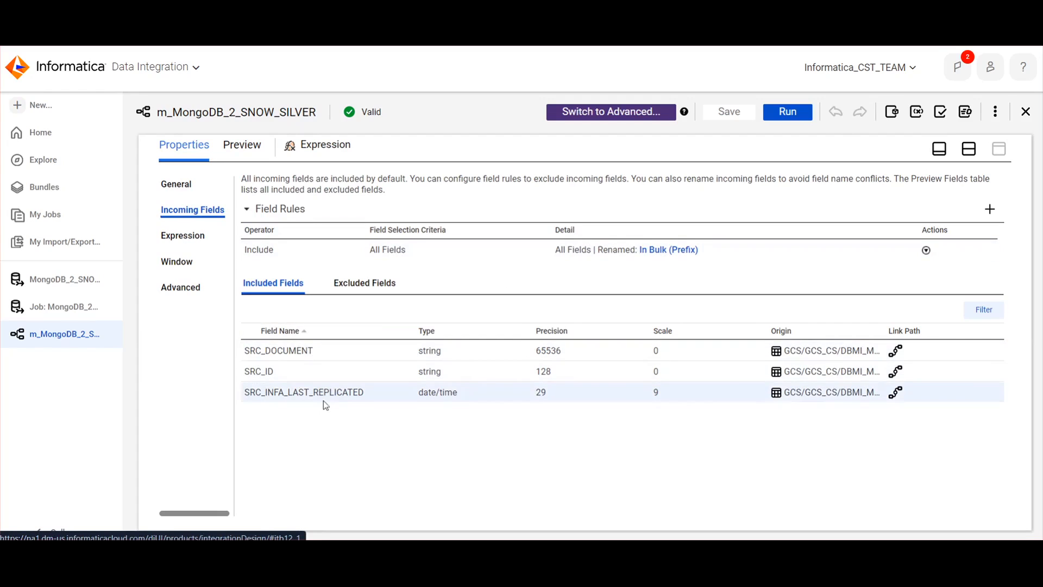
left_click(193, 237)
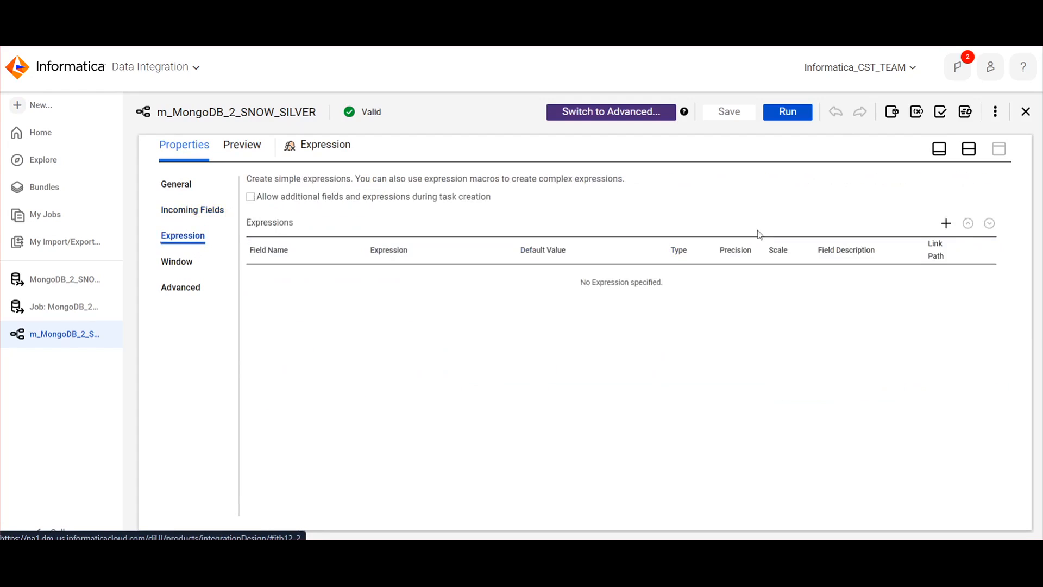
left_click(968, 149)
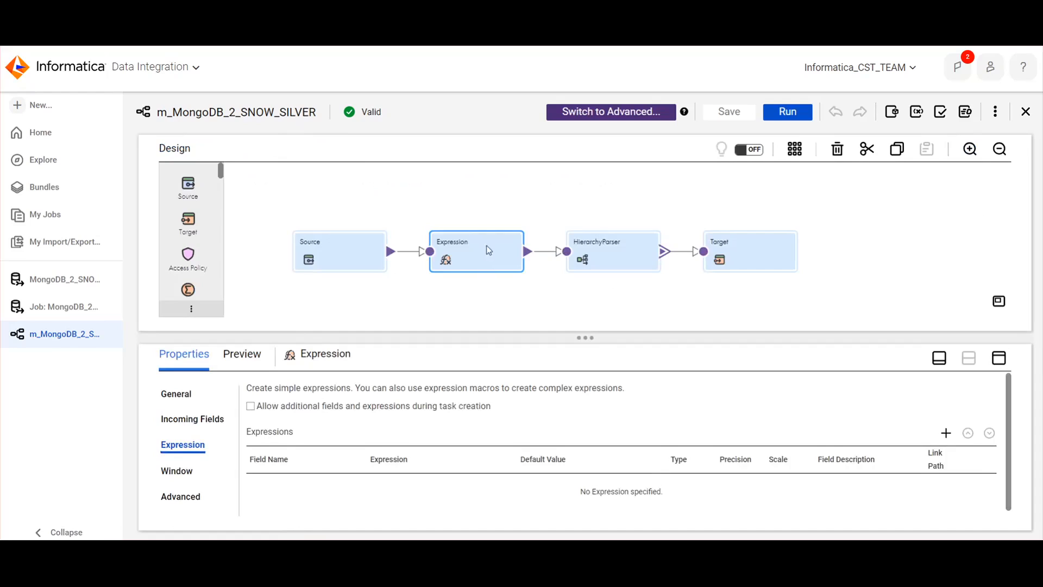
Select the HierarchyParser transformation, enlarge its properties area and locate Hierarchy Parser in the transformation palette
left_click(588, 254)
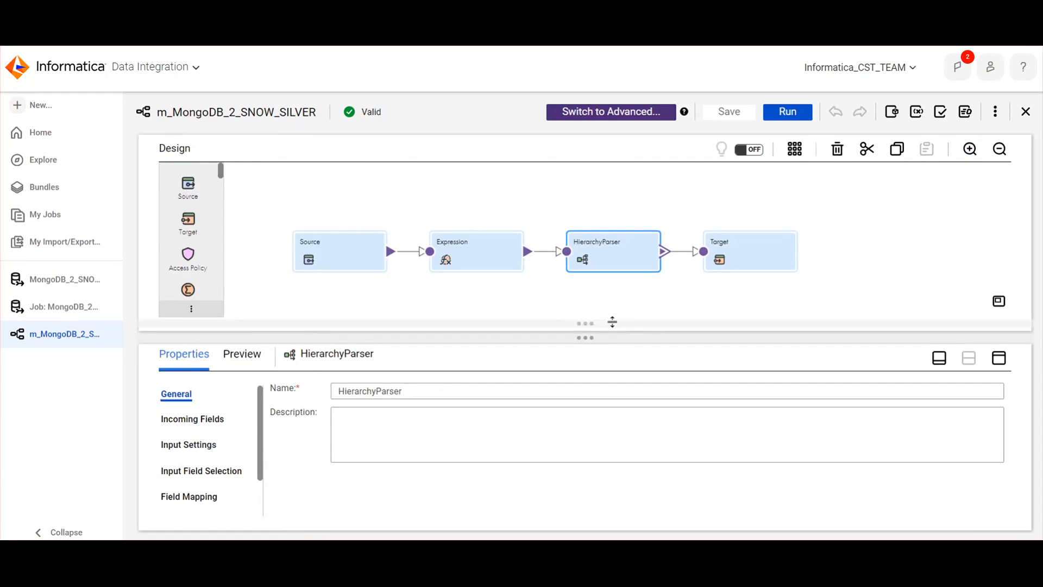
left_click_drag(610, 337, 609, 323)
left_click_drag(222, 176, 224, 202)
scroll(223, 205, "down", 5)
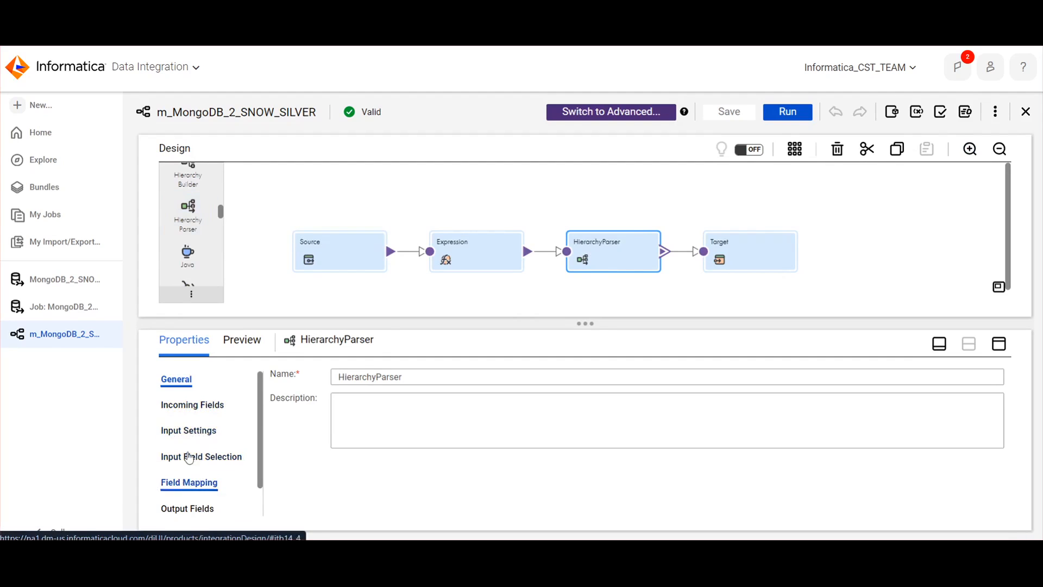
Review the HierarchyParser's input settings and browse the schemas in the MongoDB_Snowflake_Demo folder, then cancel the schema selection
left_click(191, 408)
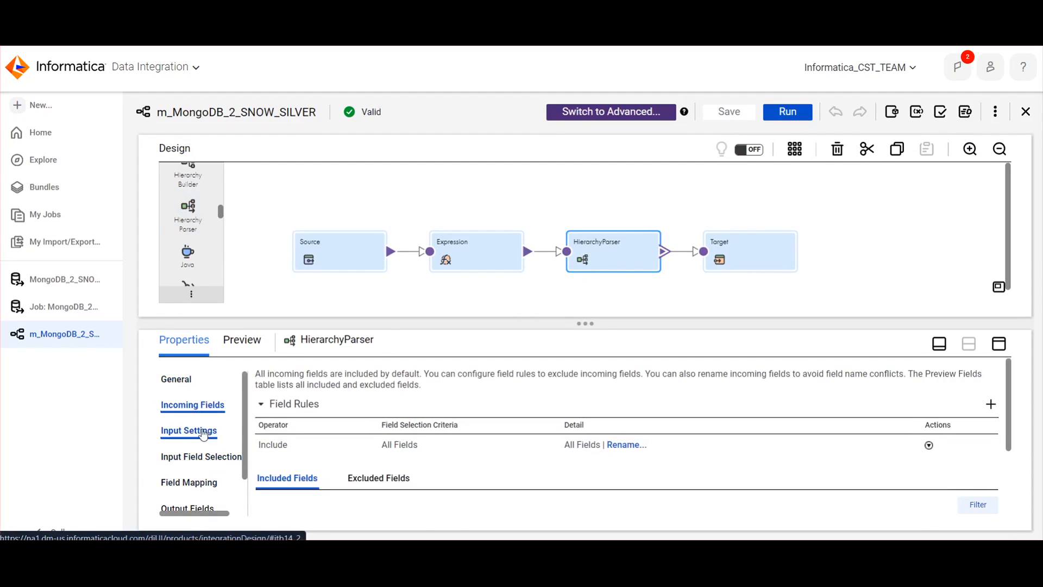
left_click(189, 430)
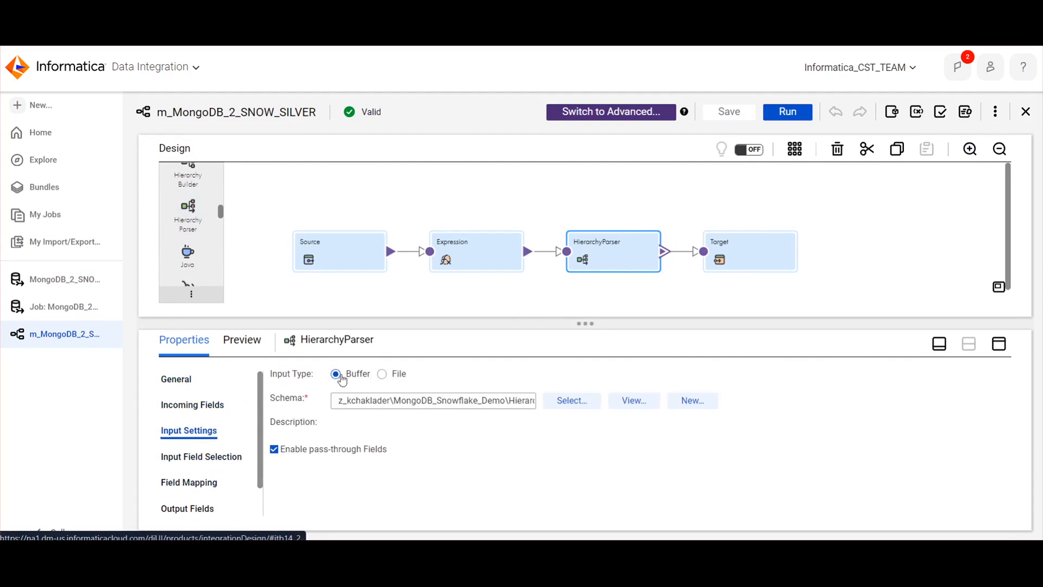
left_click(564, 401)
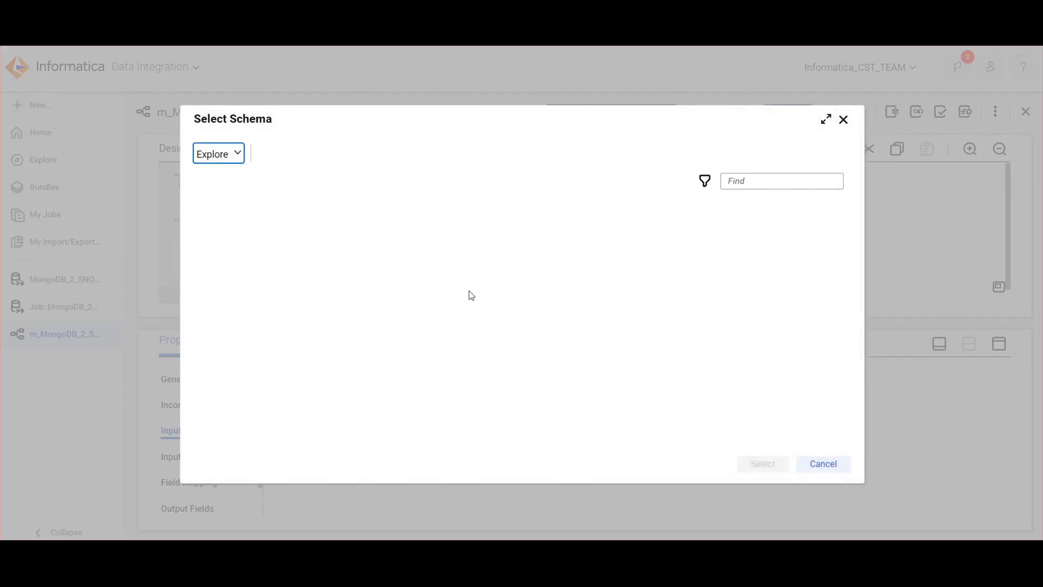
left_click(306, 230)
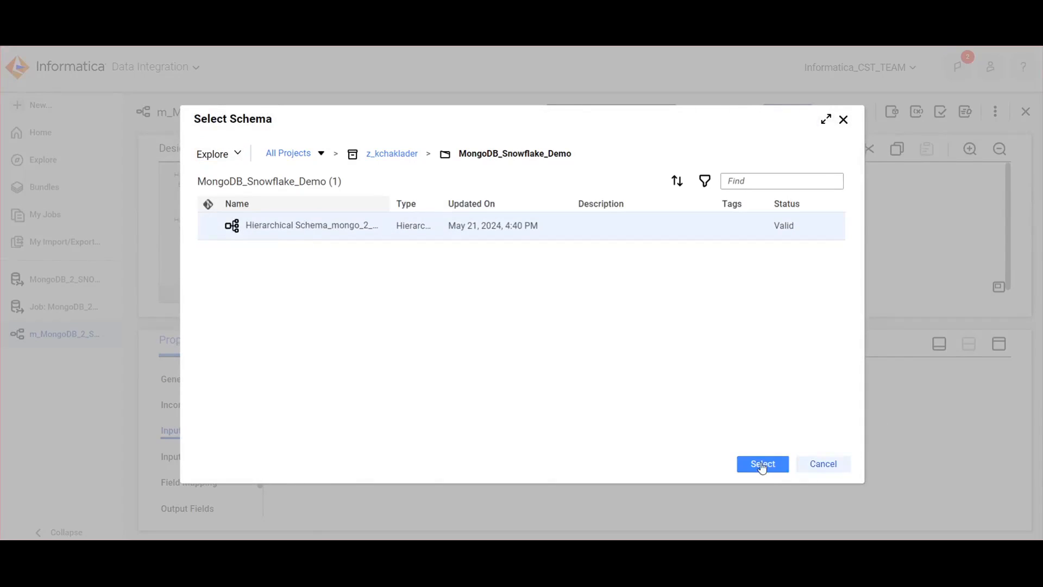
left_click(831, 465)
Compare the HierarchyParser's incoming fields with the ID, DOCUMENT and INFA_LAST_REPLICATED columns of the bronze table result in Snowflake
left_click(193, 405)
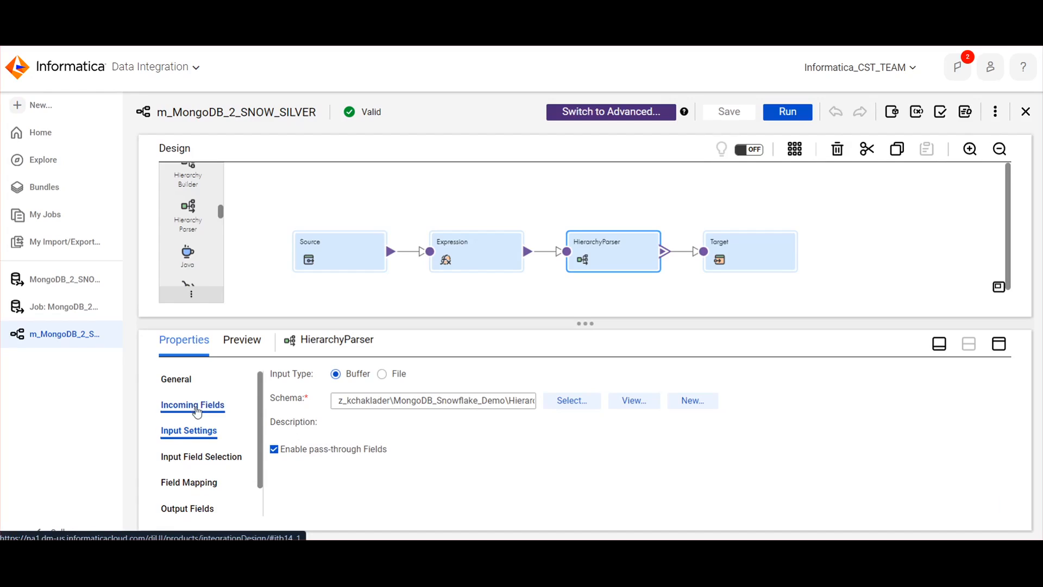
scroll(431, 453, "down", 2)
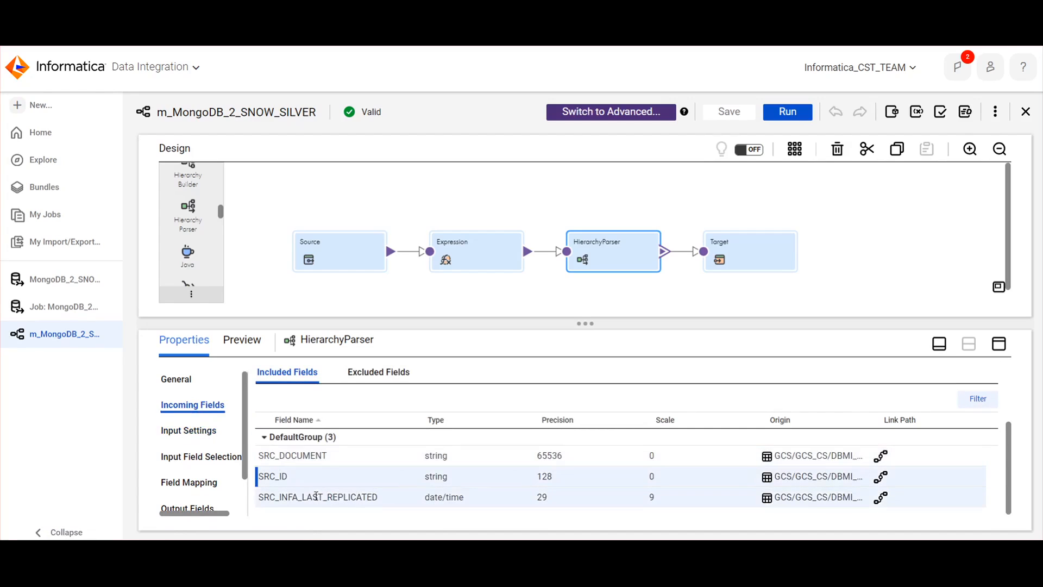
left_click(316, 496)
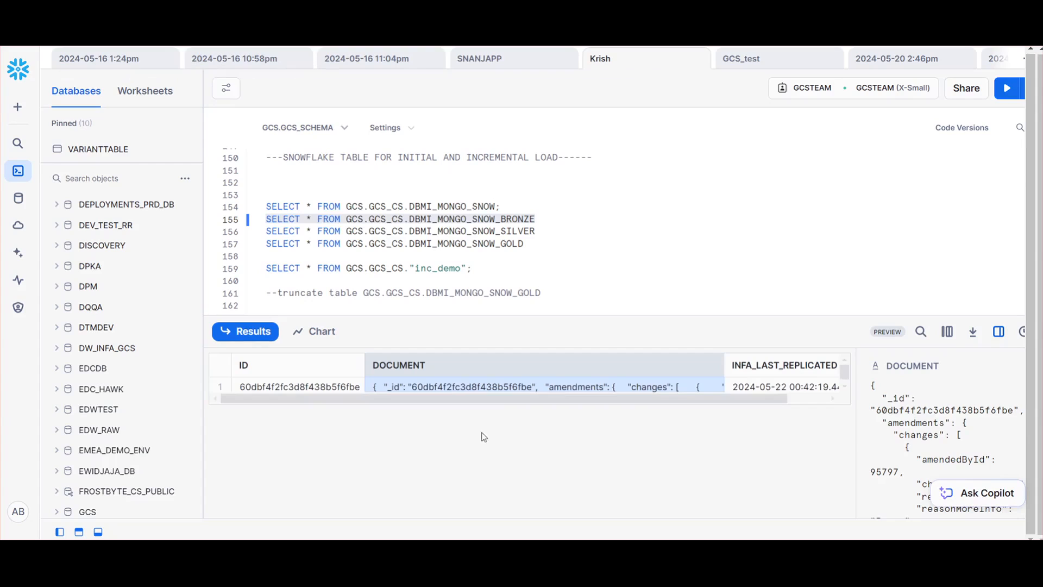
left_click(292, 387)
left_click(436, 386)
left_click(785, 387)
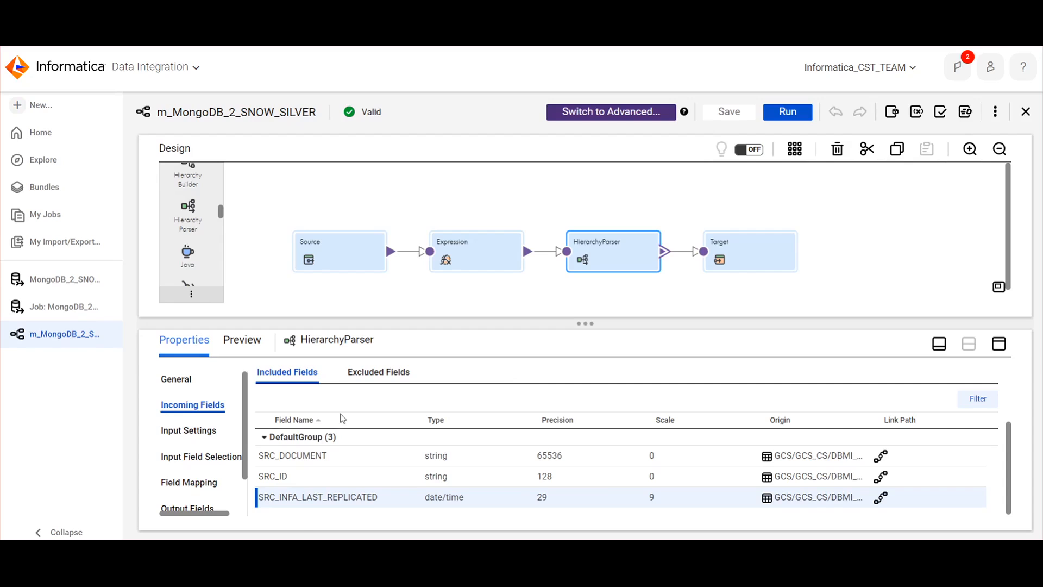
Return to Informatica and check the HierarchyParser's input field selection for SRC_DOCUMENT against the bronze table's DOCUMENT column in Snowflake
left_click(188, 430)
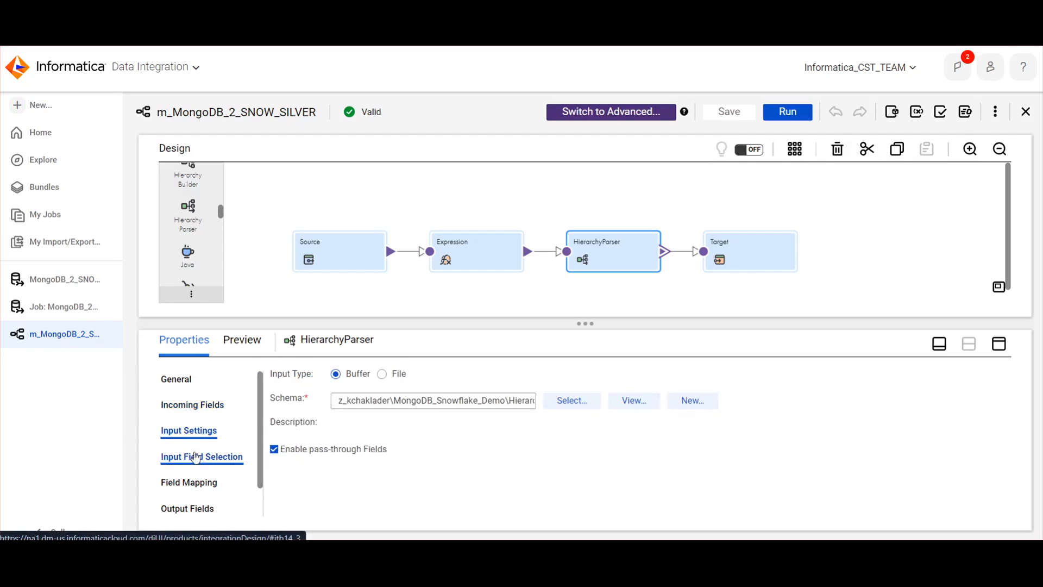
left_click(192, 457)
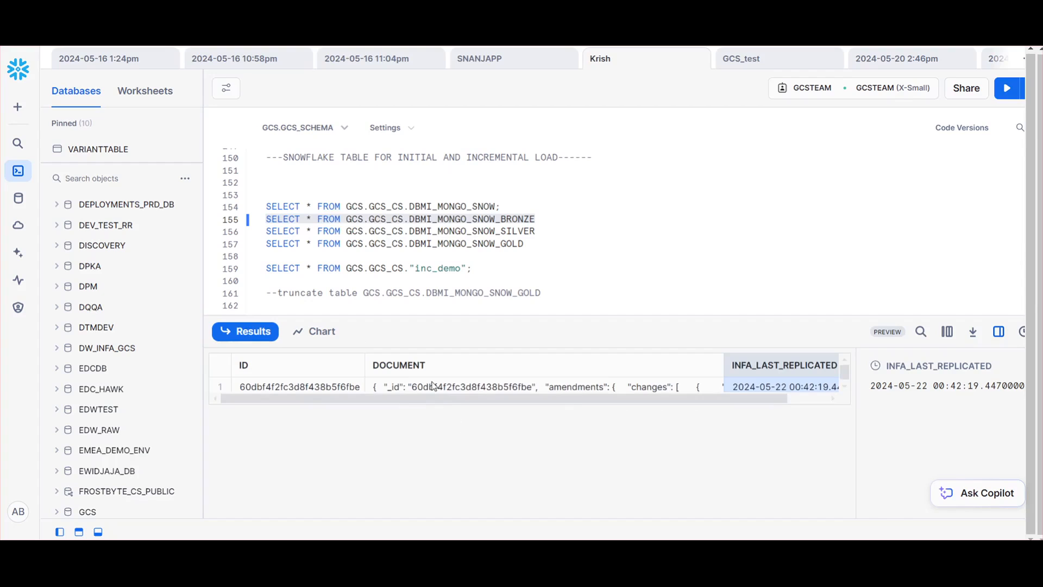
left_click(433, 386)
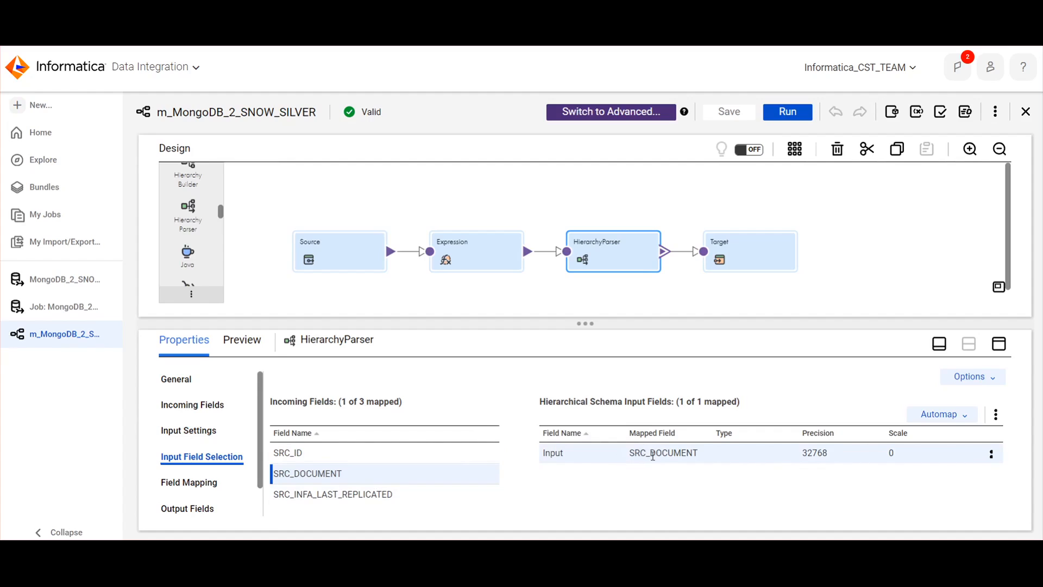
Examine the HierarchyParser's field mapping in a maximized properties view, expanding the root element of the schema structure
left_click(189, 482)
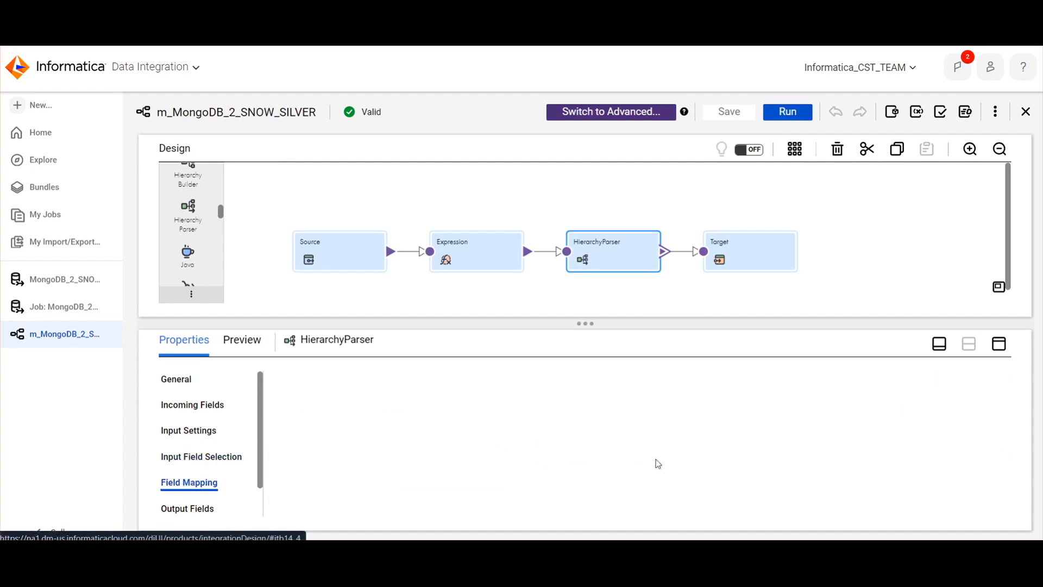
left_click(998, 343)
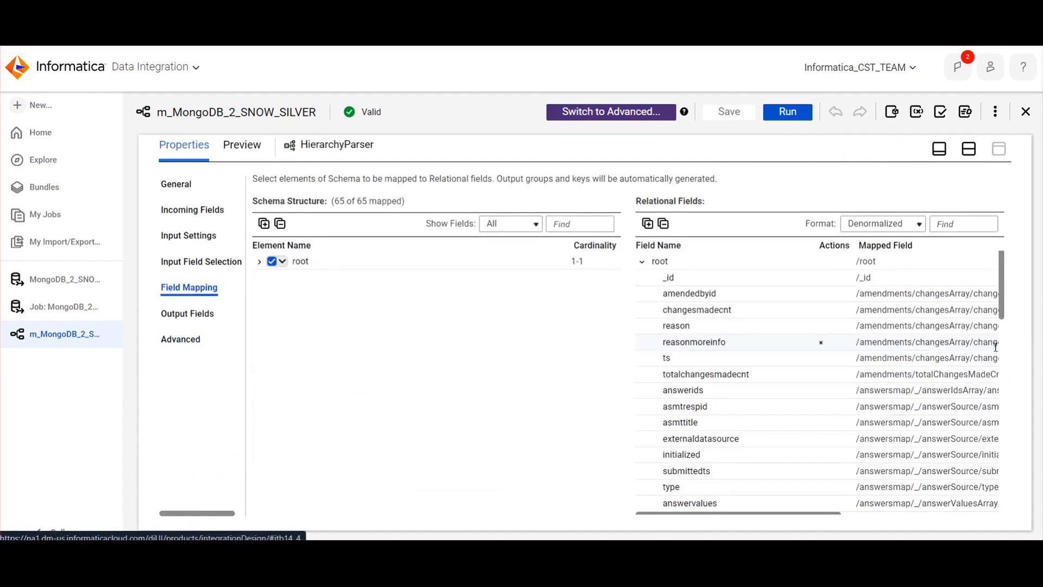
left_click(261, 262)
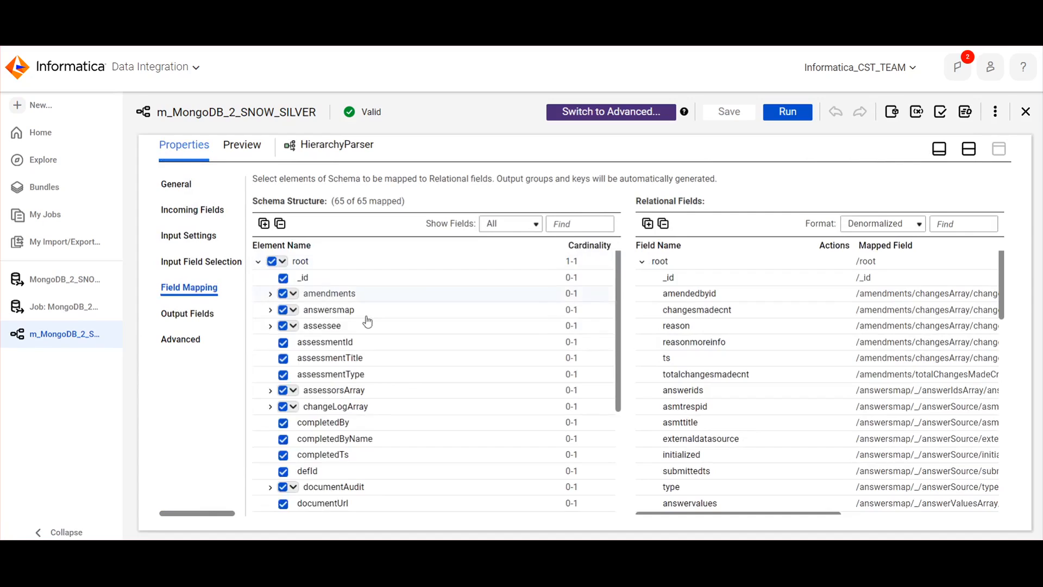
scroll(402, 348, "down", 5)
scroll(402, 351, "up", 5)
scroll(402, 350, "down", 4)
scroll(402, 350, "up", 4)
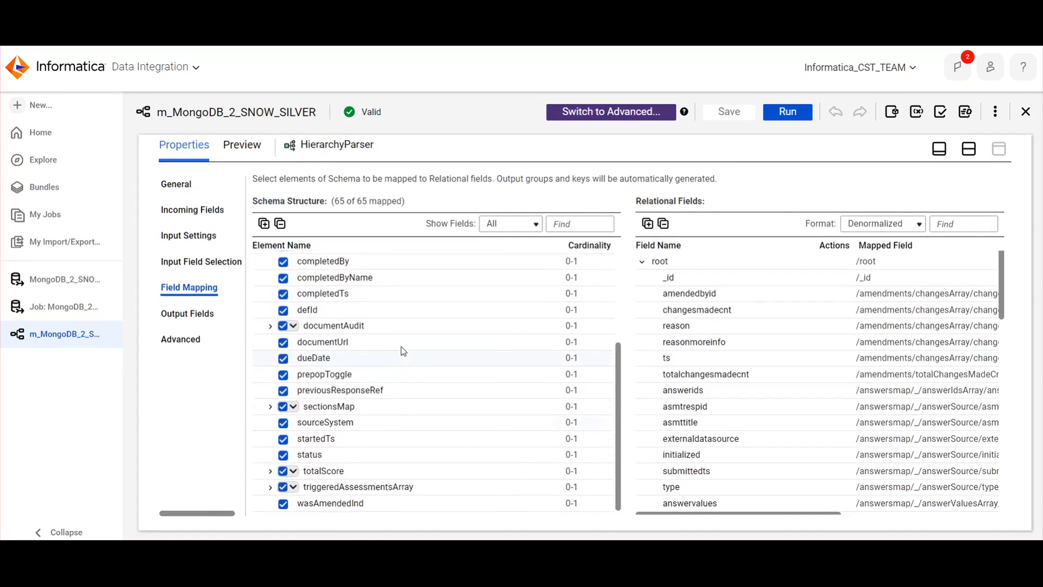
Set the relational fields format to Relational and examine the output groups with their PK_root and FK_root keys
left_click(882, 225)
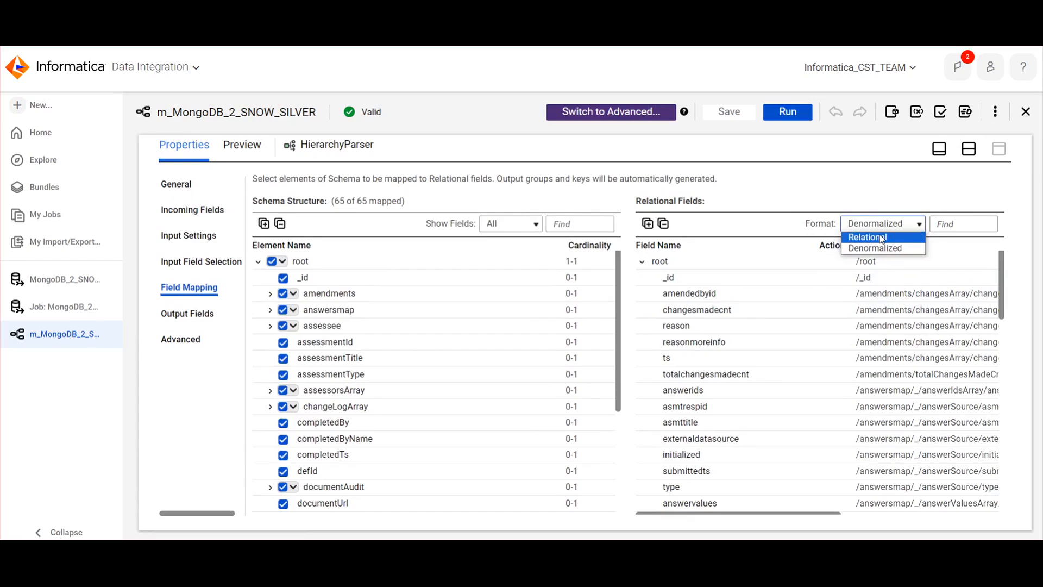
left_click(882, 237)
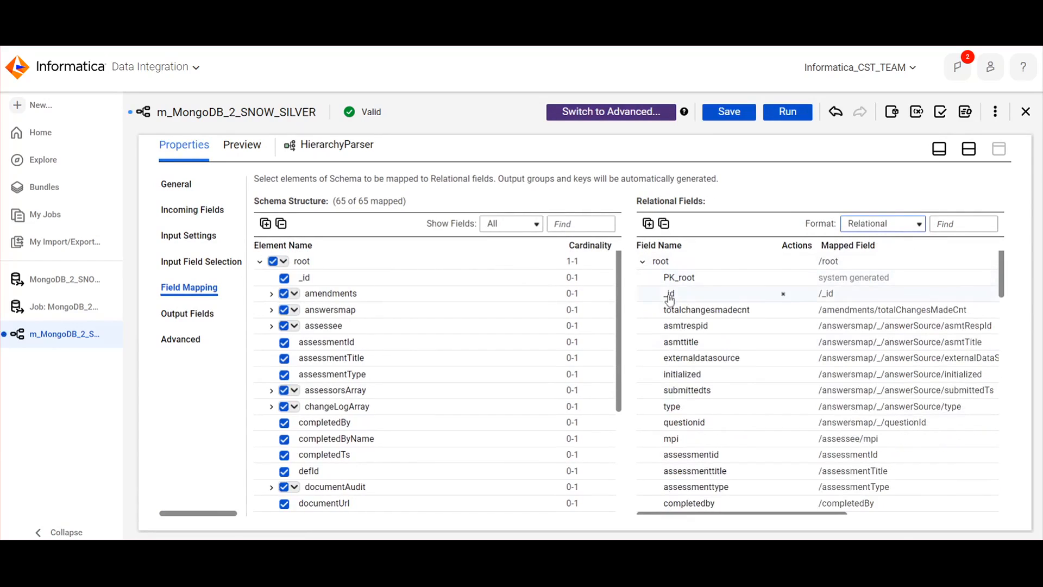
scroll(719, 403, "down", 15)
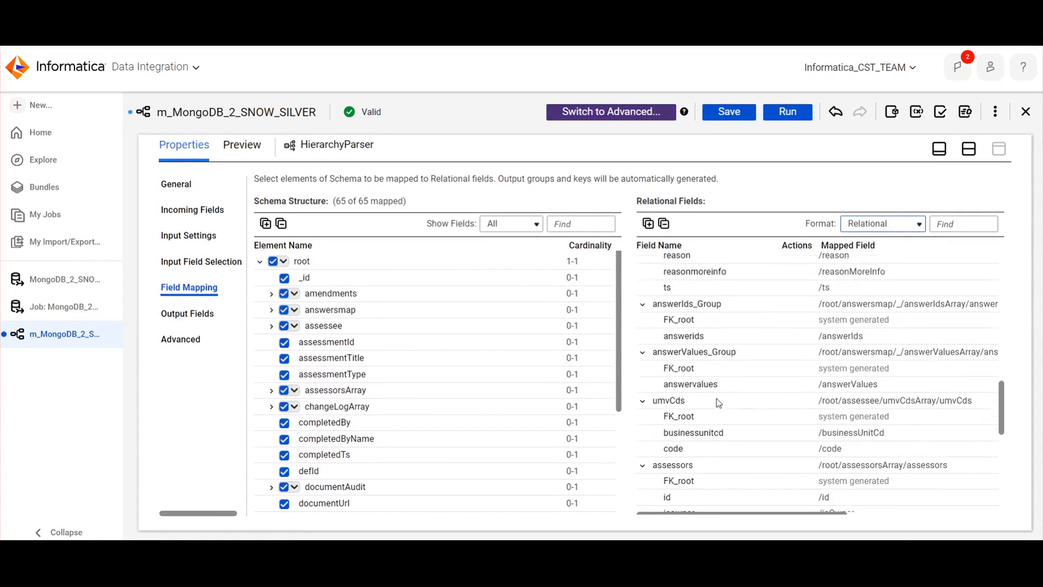
scroll(718, 403, "up", 15)
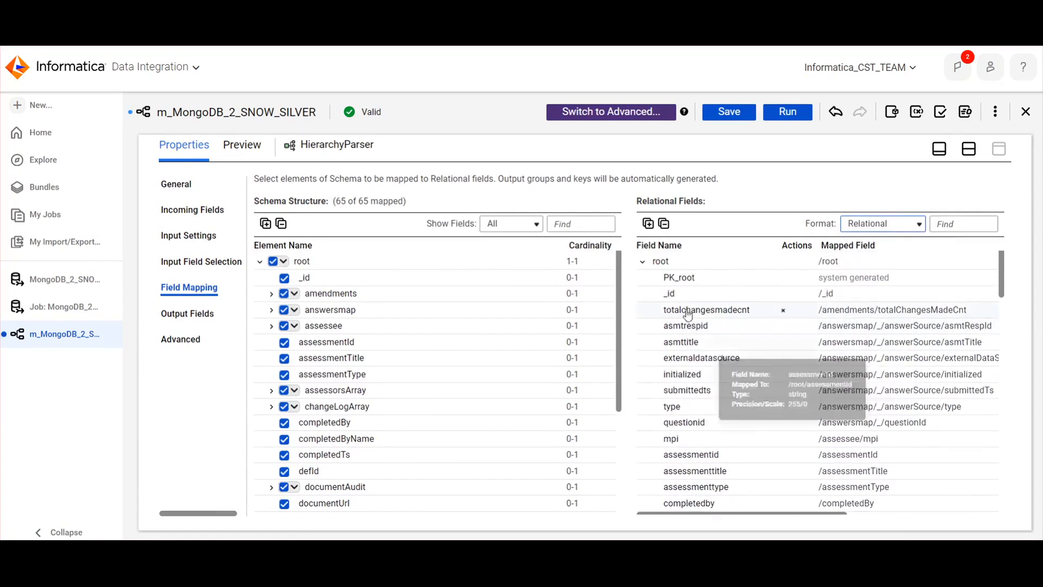
scroll(704, 482, "down", 10)
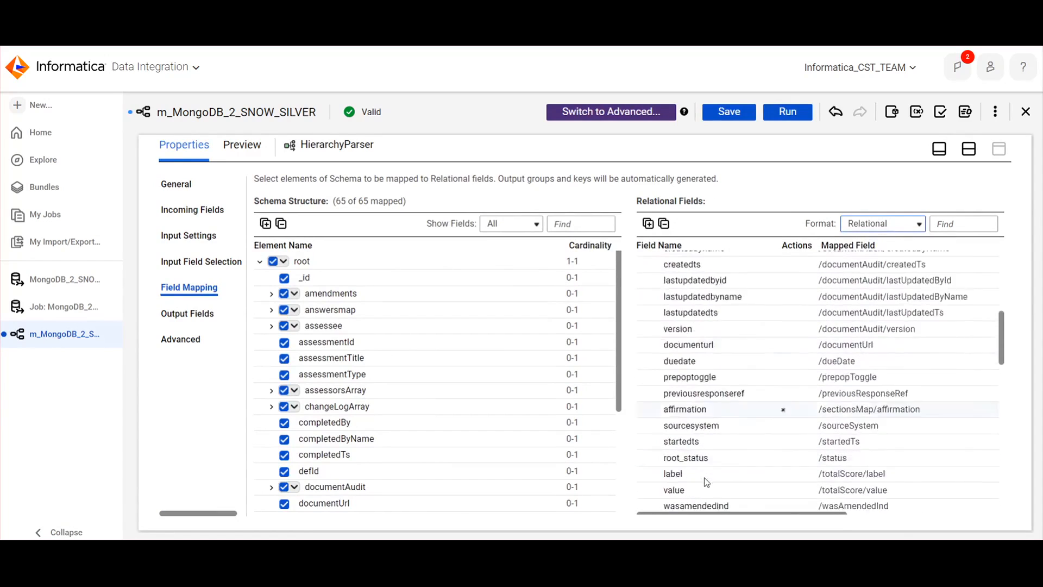
scroll(697, 480, "down", 12)
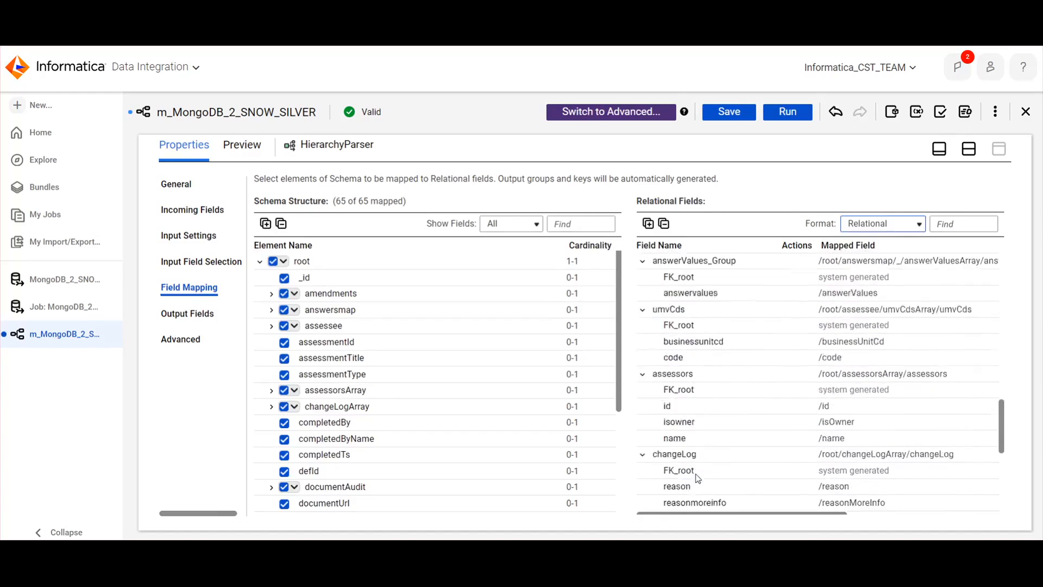
scroll(697, 480, "up", 8)
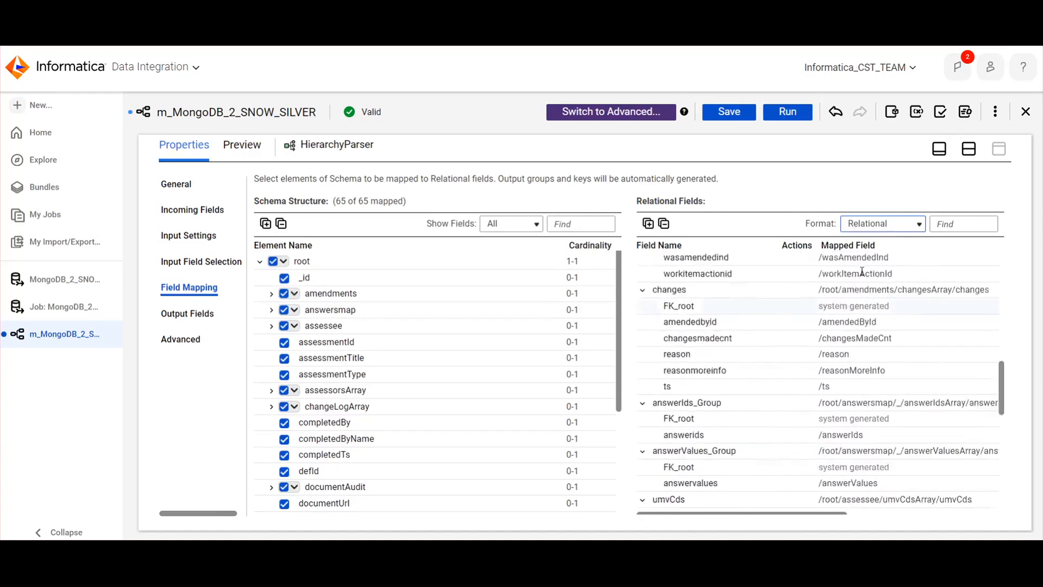
Set the relational fields format to Denormalized and look through the flattened field list
left_click(880, 220)
left_click(874, 247)
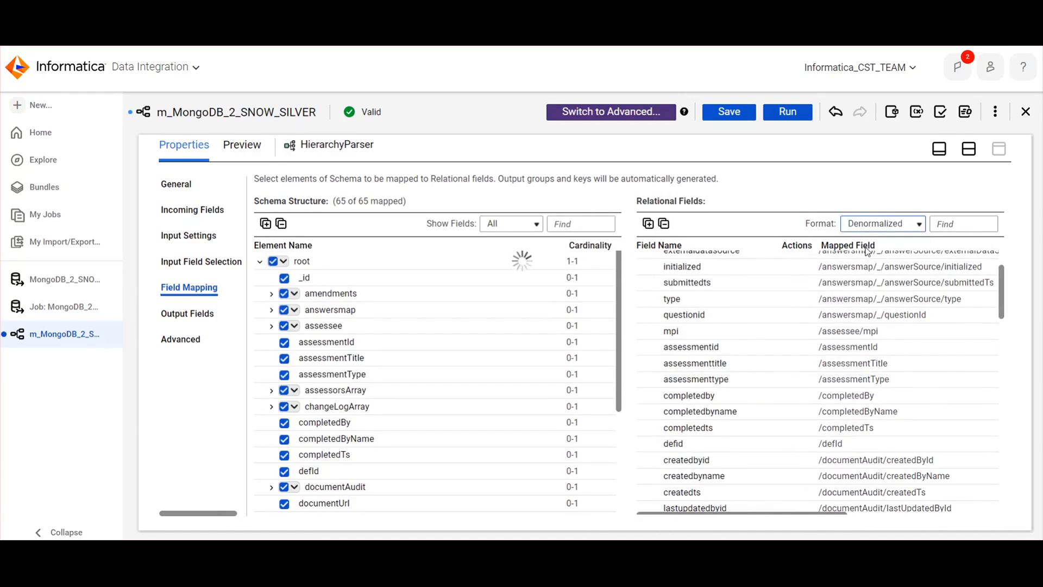
scroll(726, 307, "down", 15)
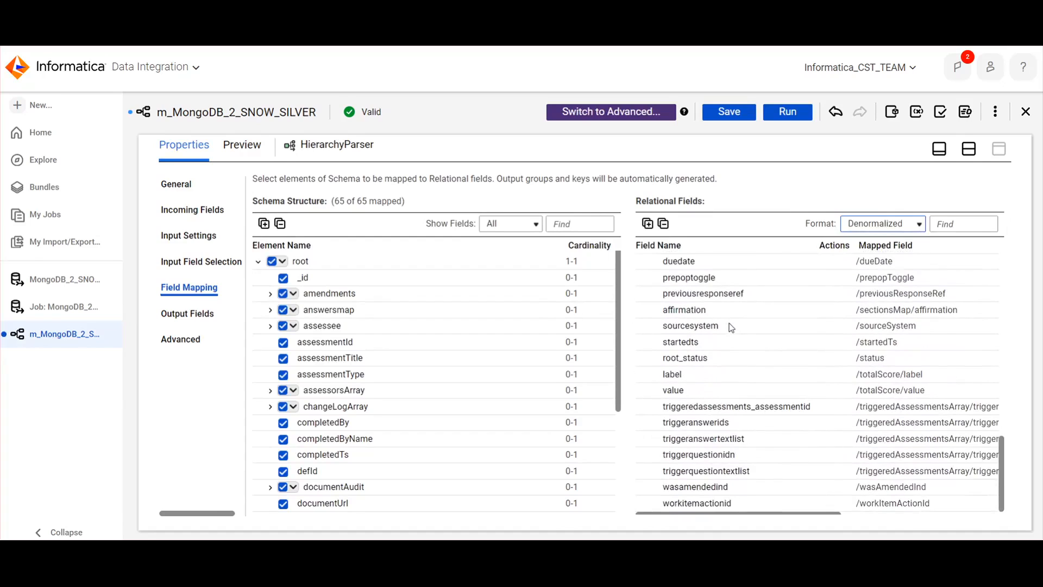
scroll(731, 327, "up", 15)
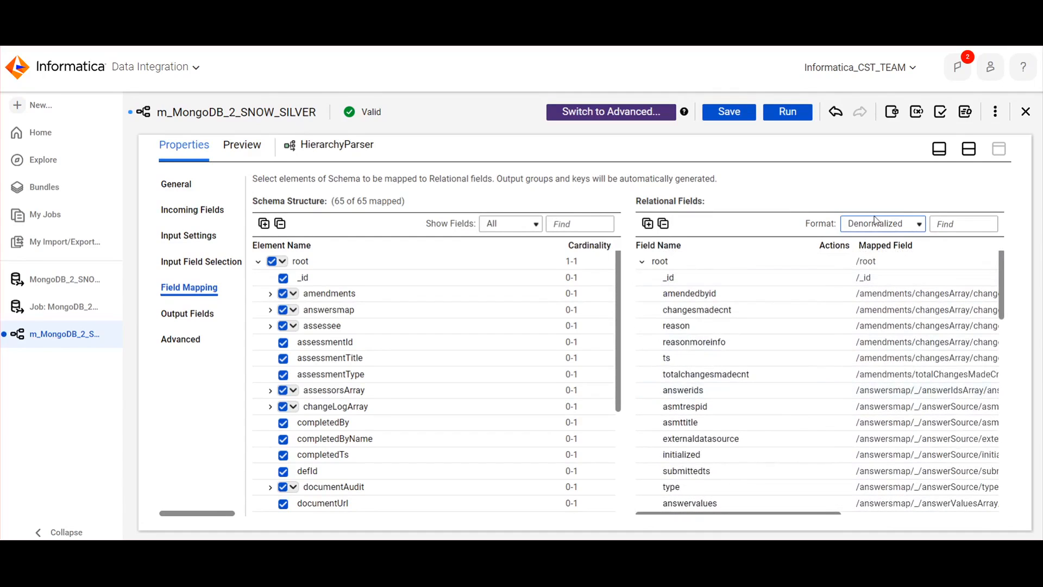
Inspect the HierarchyParser's output fields through the end of the list, then restore the split layout
left_click(187, 313)
scroll(554, 449, "down", 5)
scroll(554, 449, "down", 10)
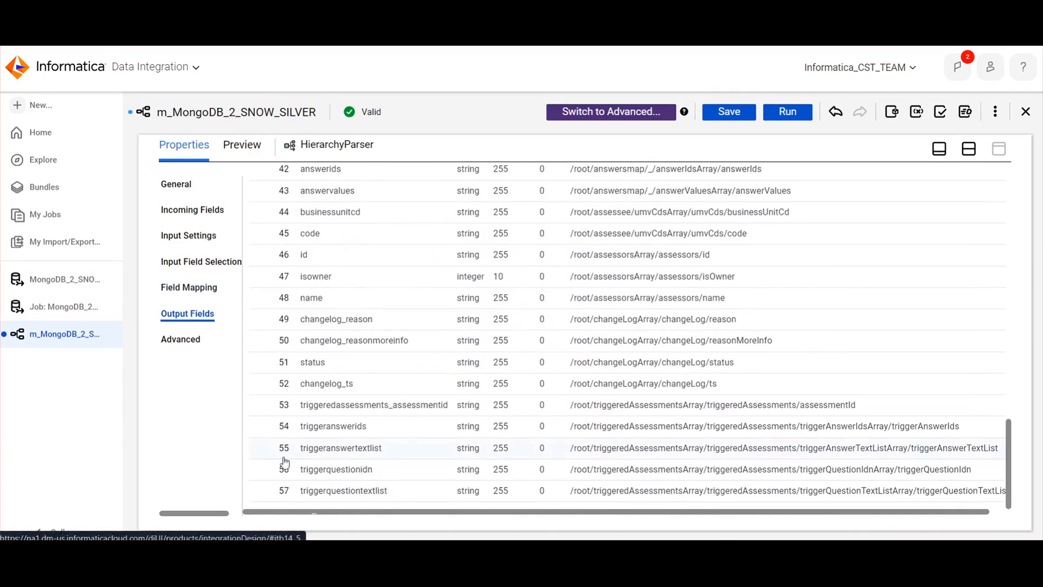
left_click(969, 150)
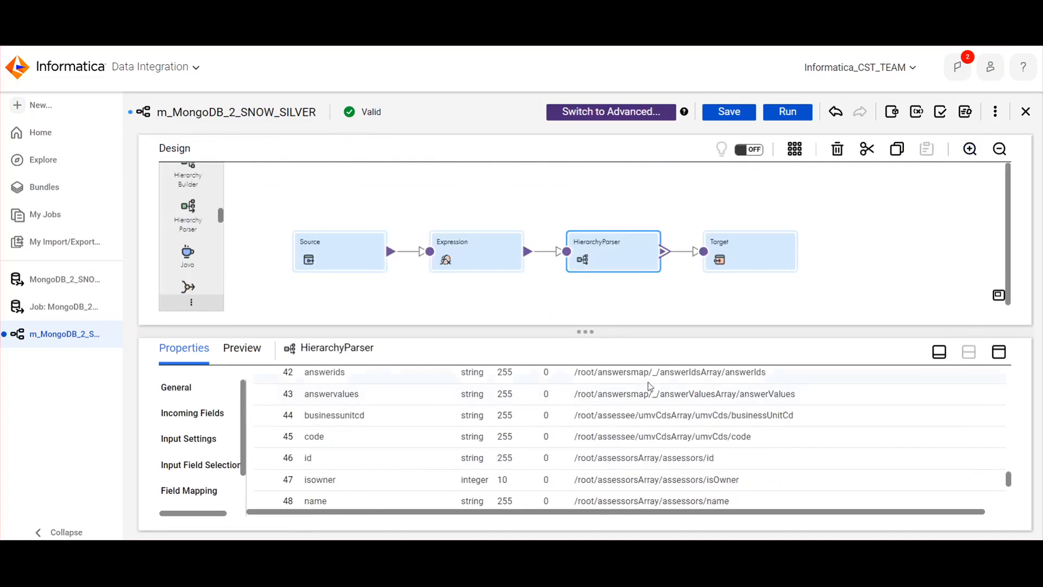
Review the Target transformation's DBMI_MONGO_SNOW_SILVER object settings, set its operation to Insert and save the mapping
left_click(752, 254)
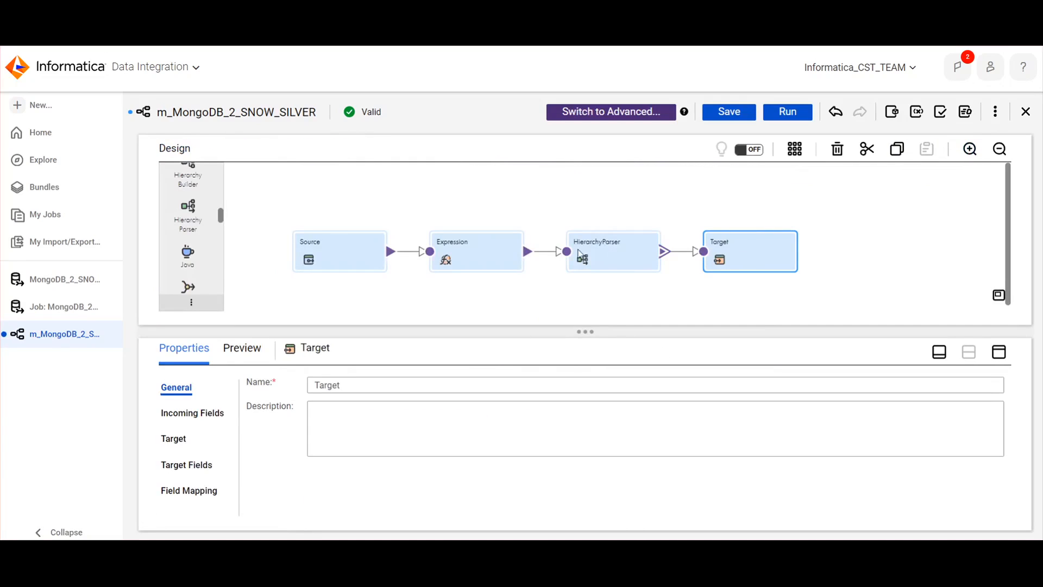
left_click(173, 438)
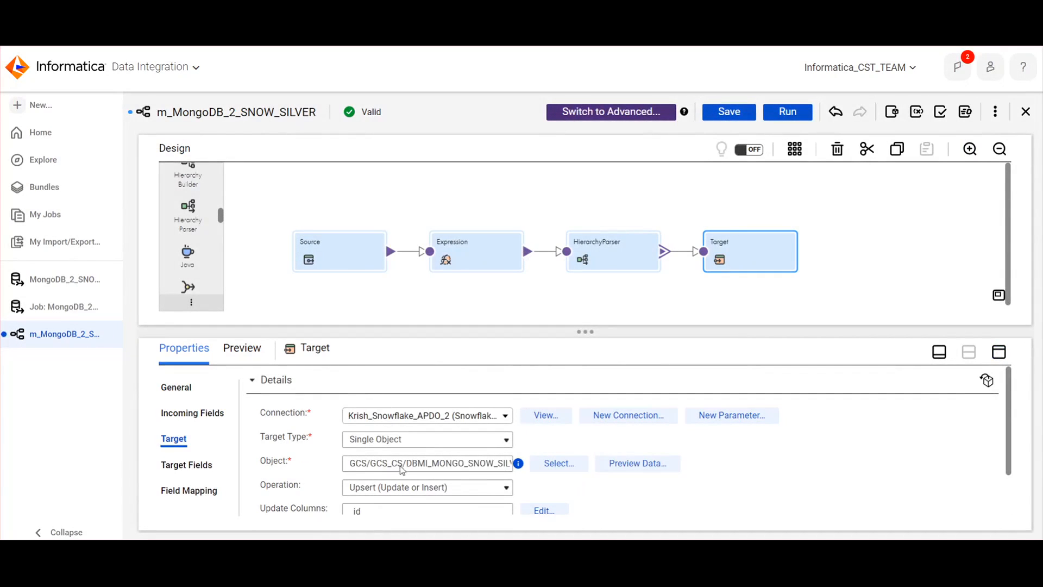
left_click_drag(444, 463, 518, 466)
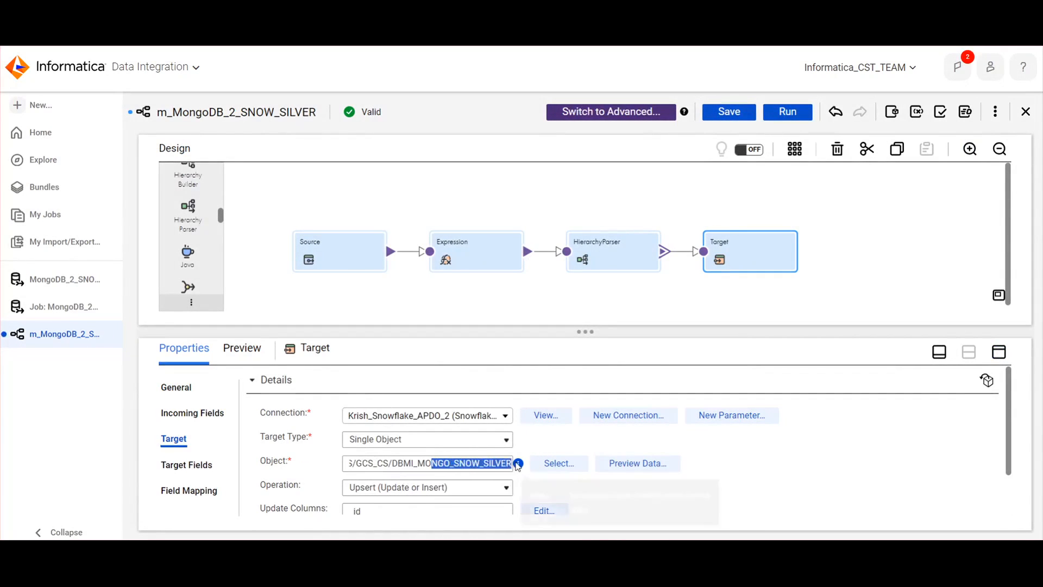
scroll(810, 476, "down", 1)
scroll(810, 481, "up", 1)
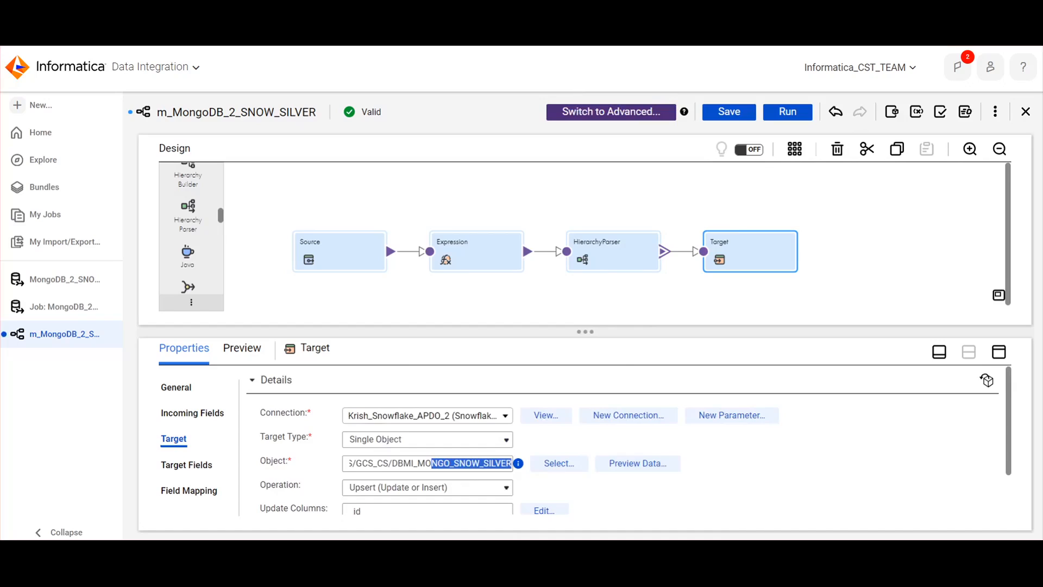
left_click(925, 212)
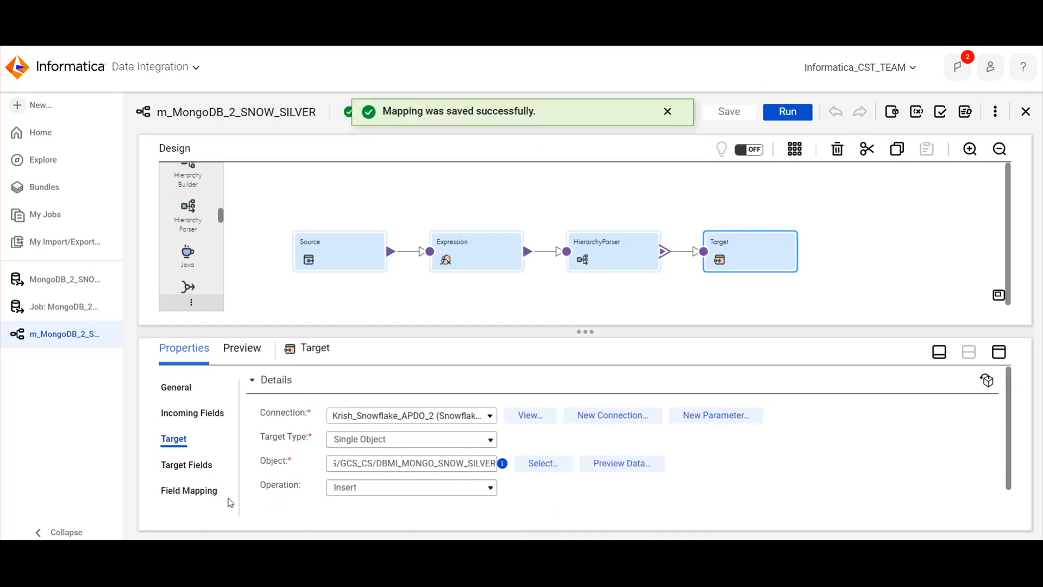
Check the Target's fields, then examine how incoming fields map to target fields in a maximized properties view
left_click(197, 469)
left_click(191, 488)
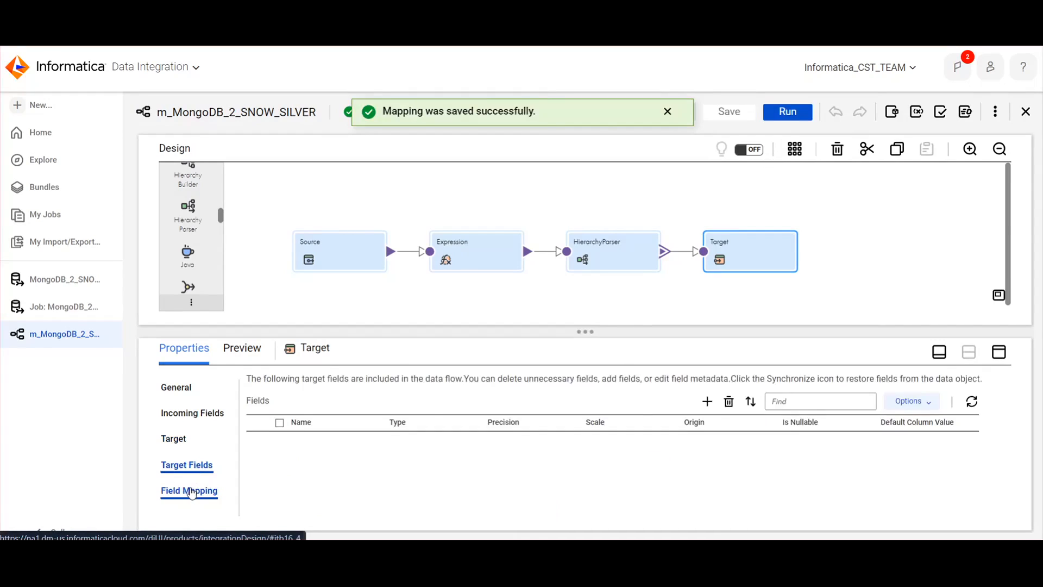
left_click(999, 352)
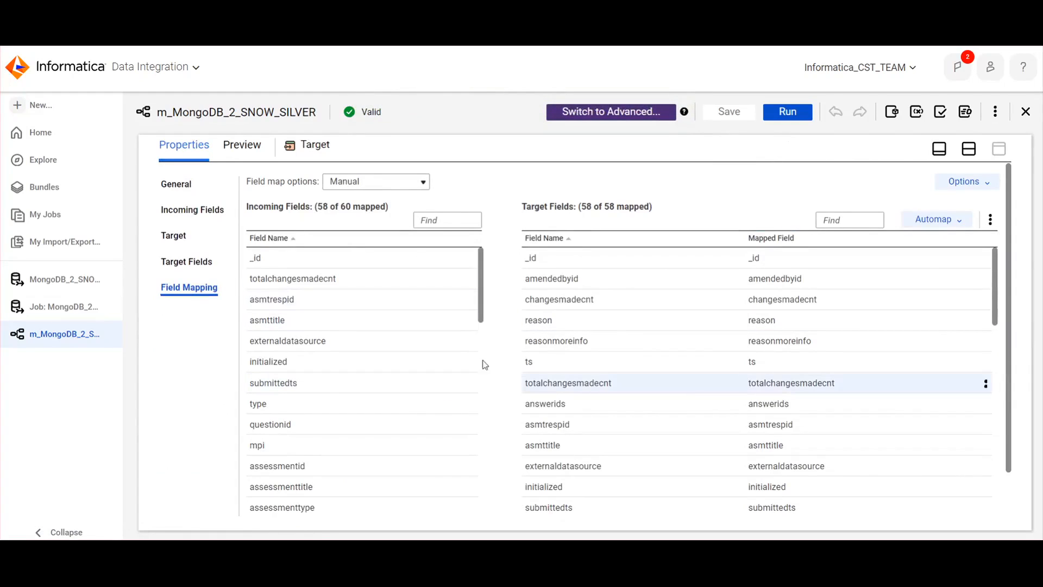
scroll(793, 424, "down", 12)
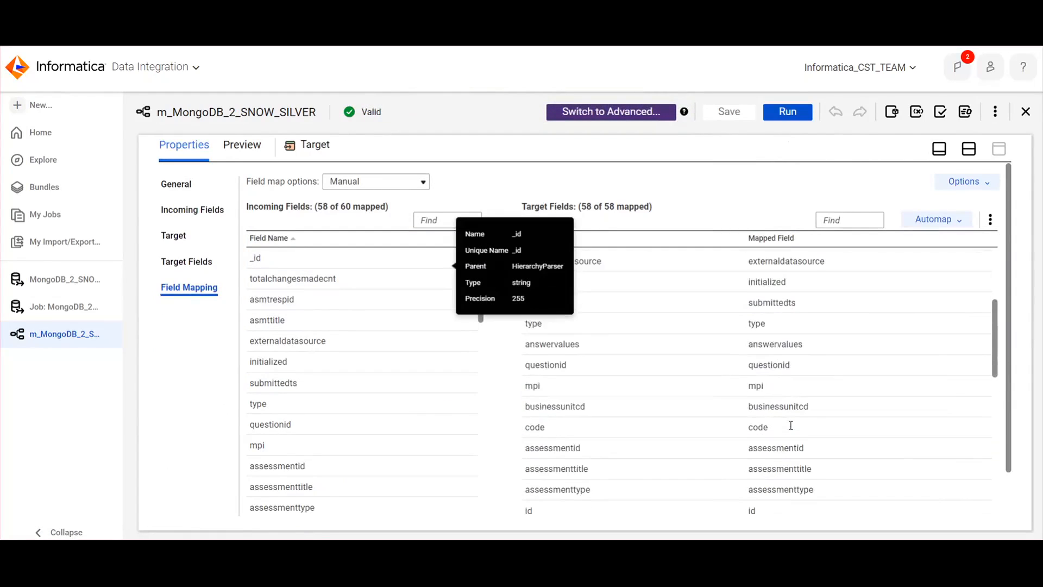
scroll(790, 426, "down", 1)
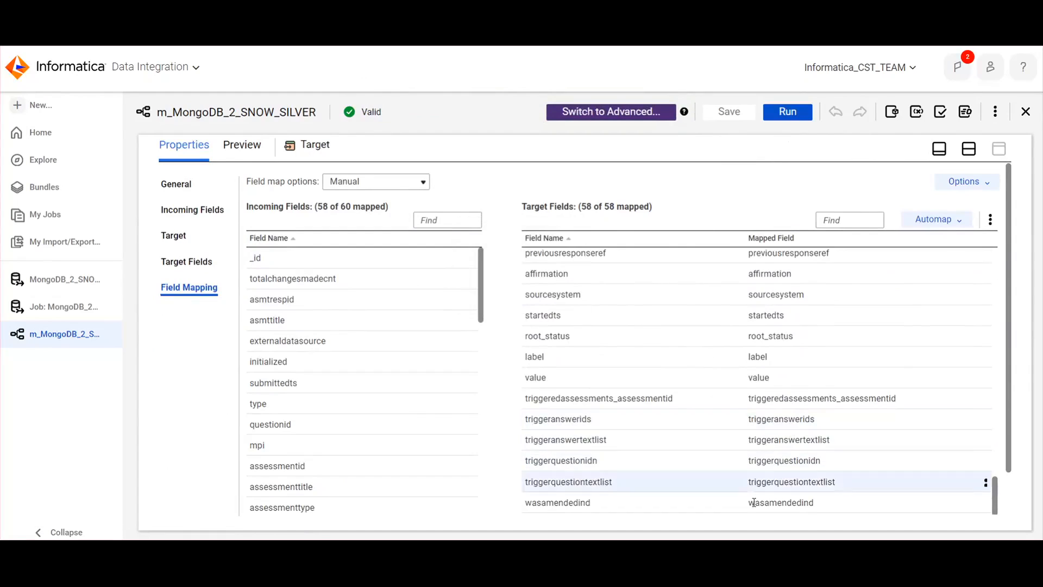
Review the Target's field mapping down to the INFA_LAST_REPLICATED entry and return to the start of the list
left_click(390, 181)
left_click(561, 188)
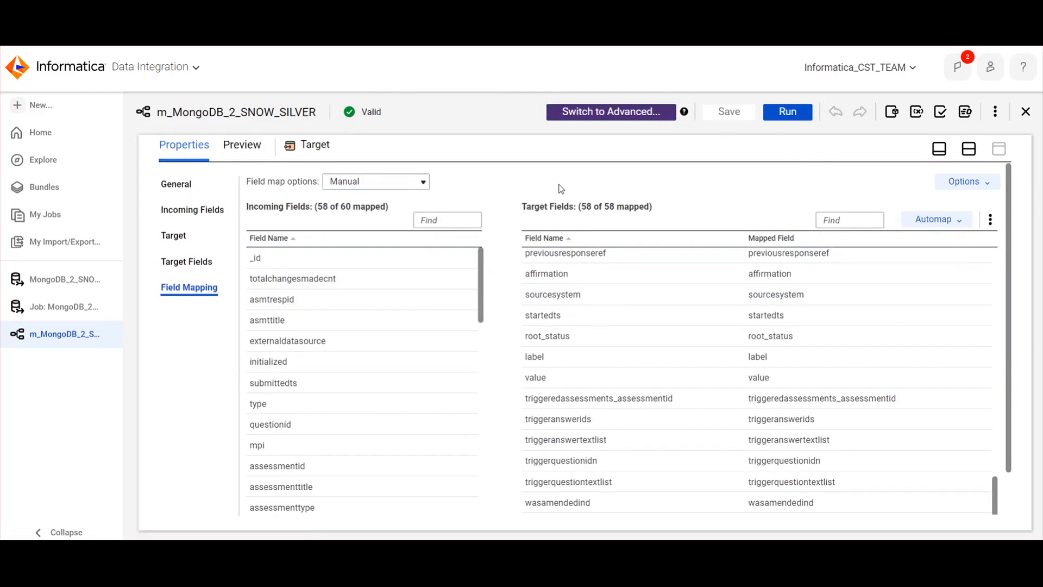
scroll(696, 490, "down", 1)
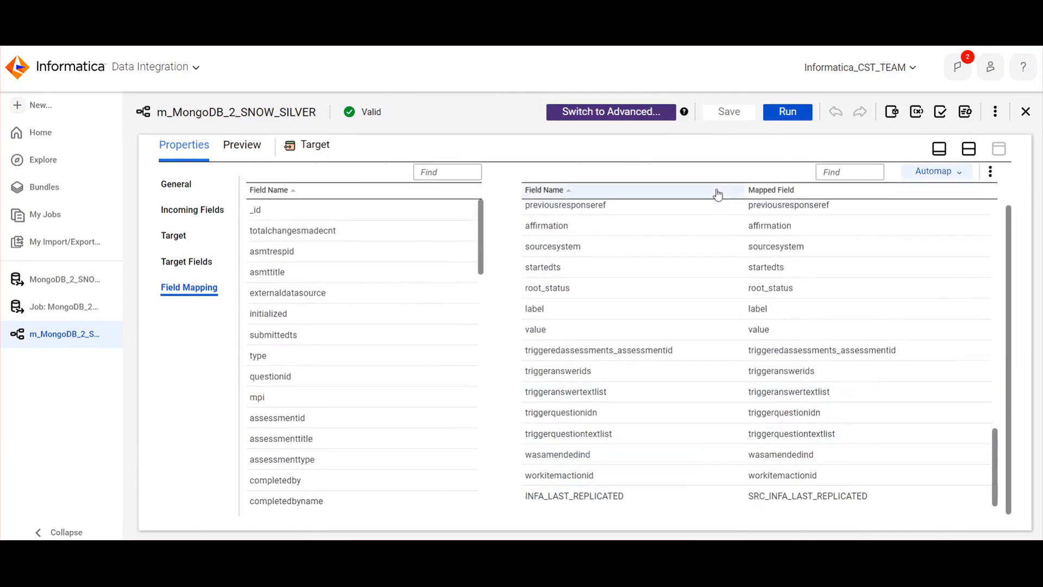
scroll(739, 277, "up", 3)
scroll(742, 304, "down", 3)
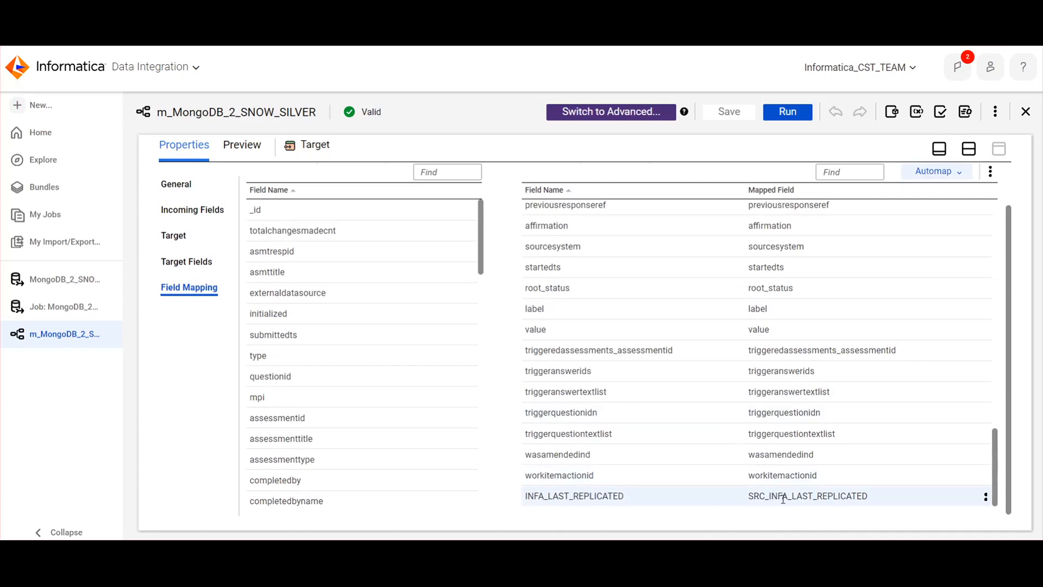
scroll(611, 471, "up", 10)
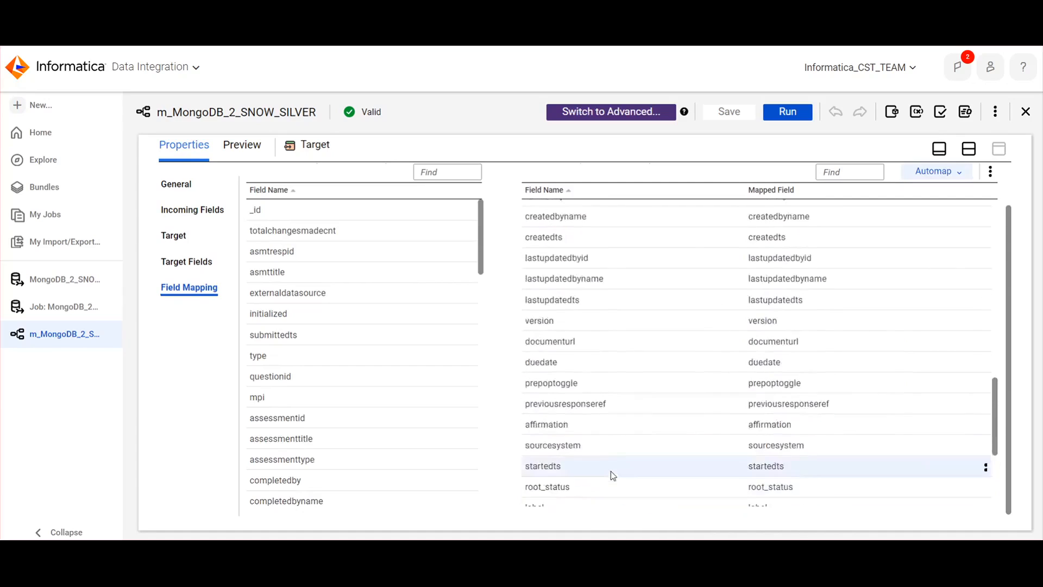
Restore the split design layout and check the HierarchyParser's incoming fields and input settings for the pass-through option
left_click(939, 148)
left_click(609, 250)
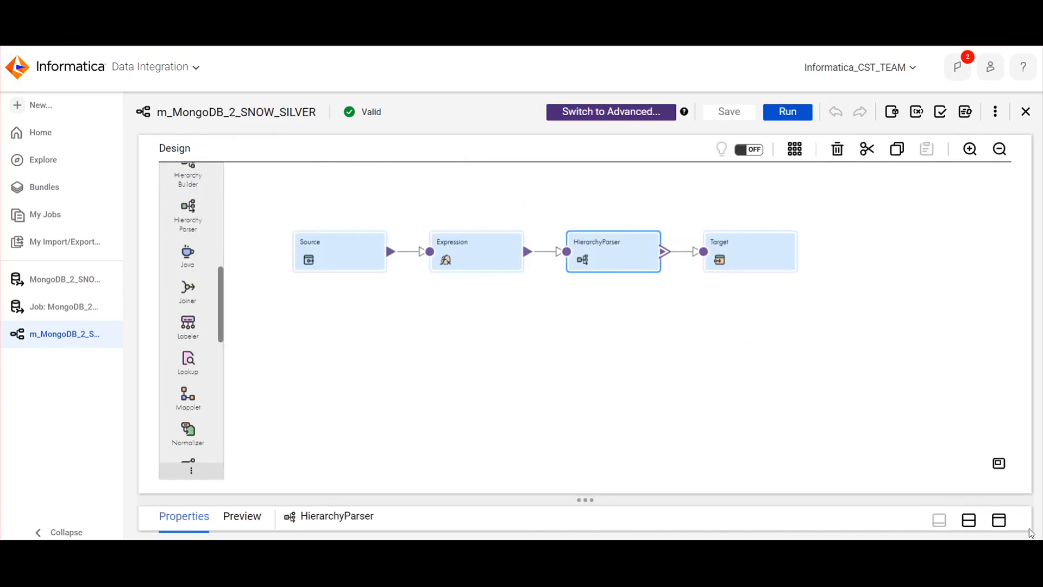
left_click(969, 520)
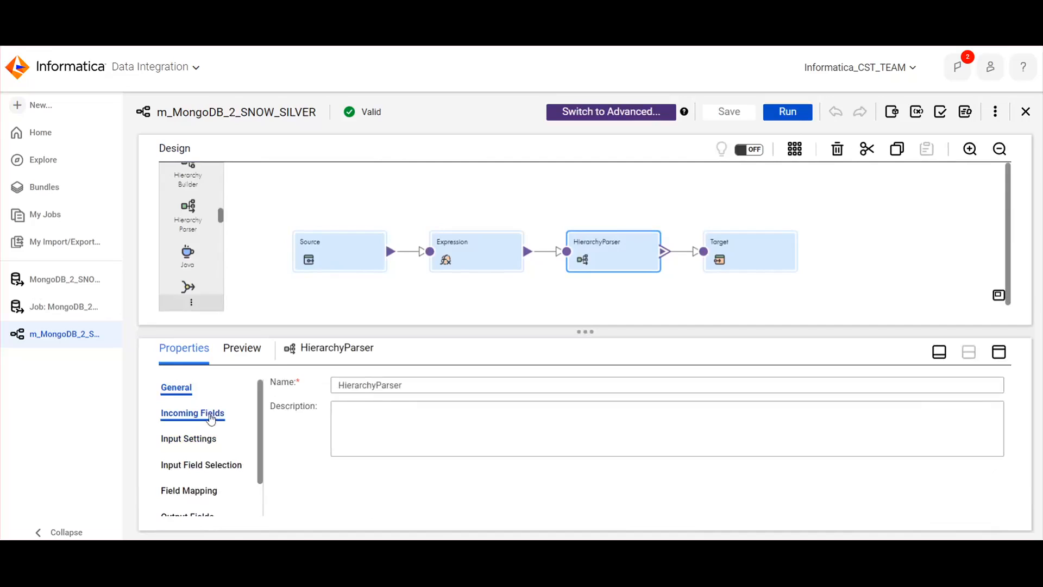
left_click(192, 413)
left_click(191, 439)
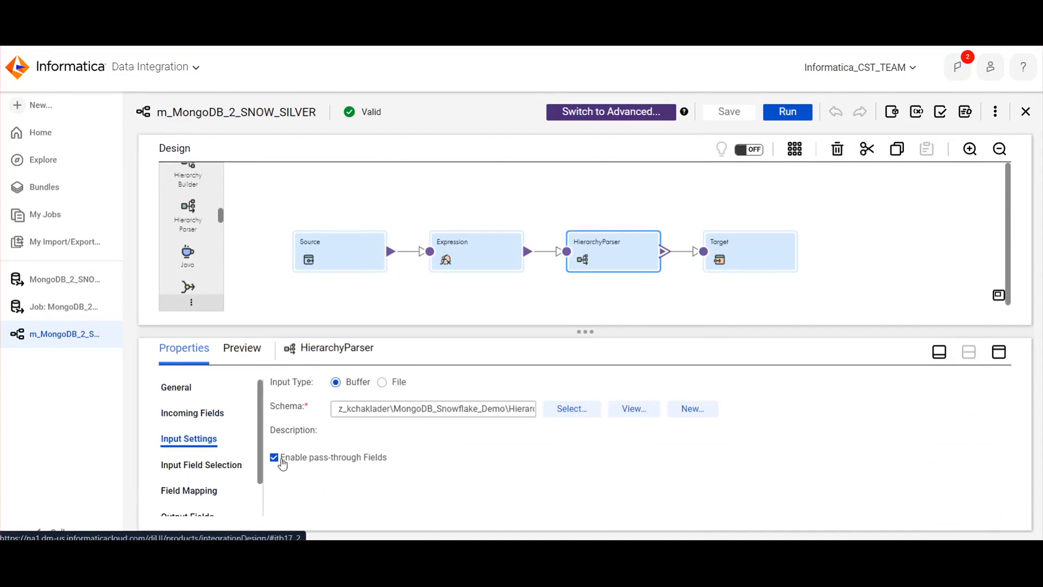
Review the Source transformation's connection and object details with an enlarged properties area, then revisit the HierarchyParser's input settings
left_click(344, 252)
left_click(174, 411)
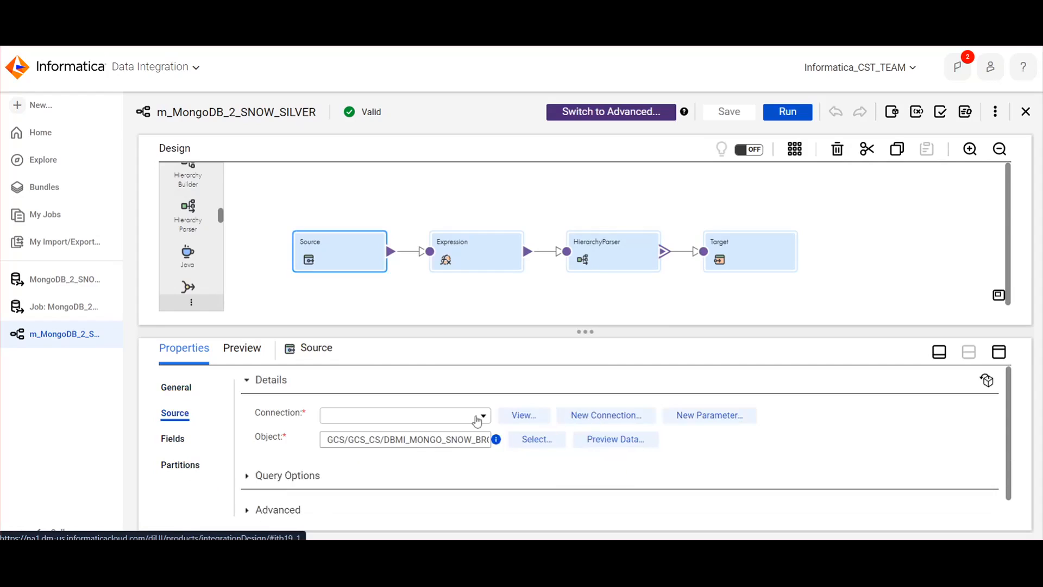
left_click_drag(481, 334, 482, 310)
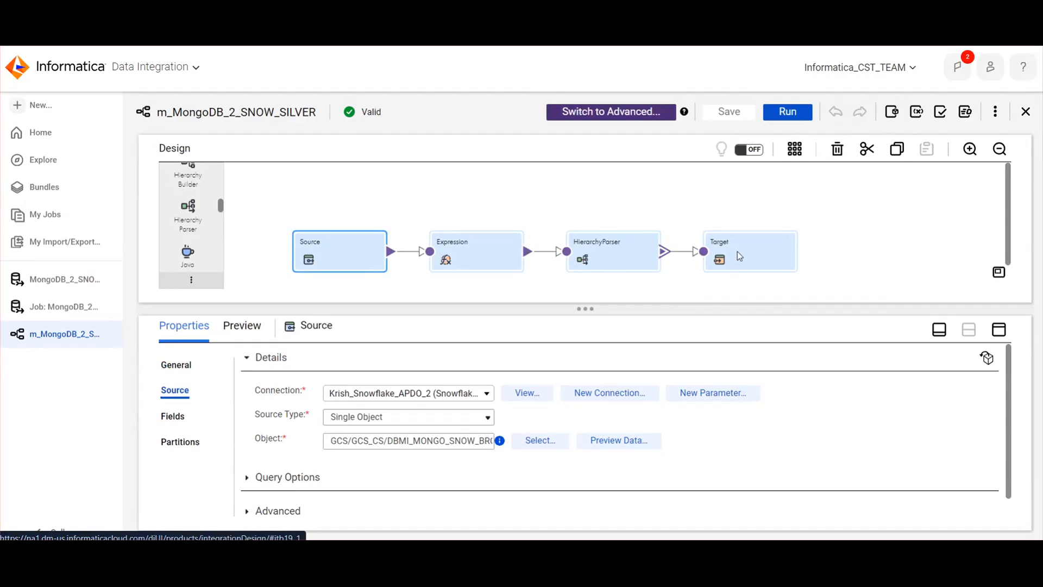
left_click(604, 254)
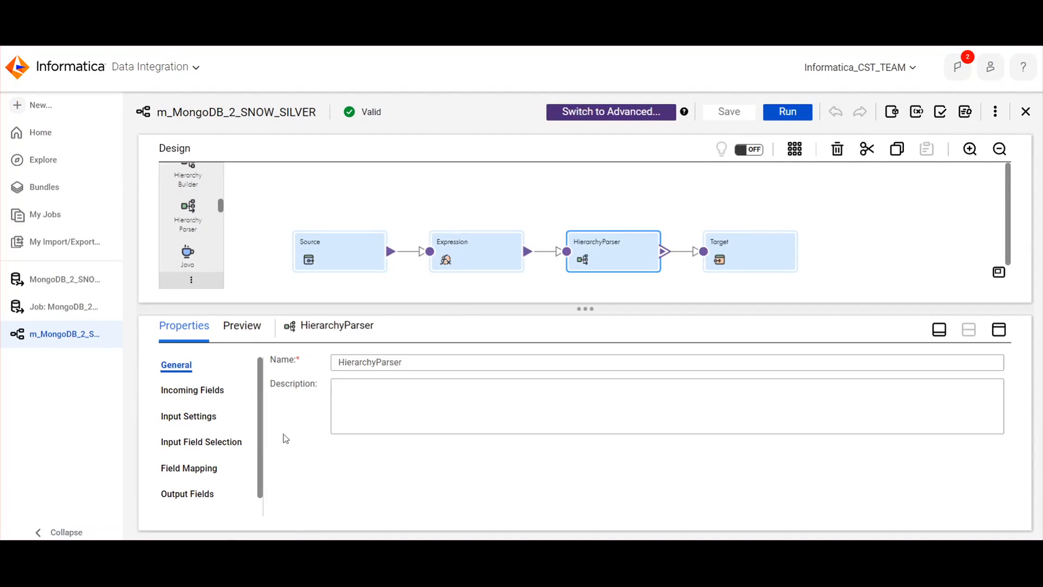
left_click(192, 393)
left_click(189, 416)
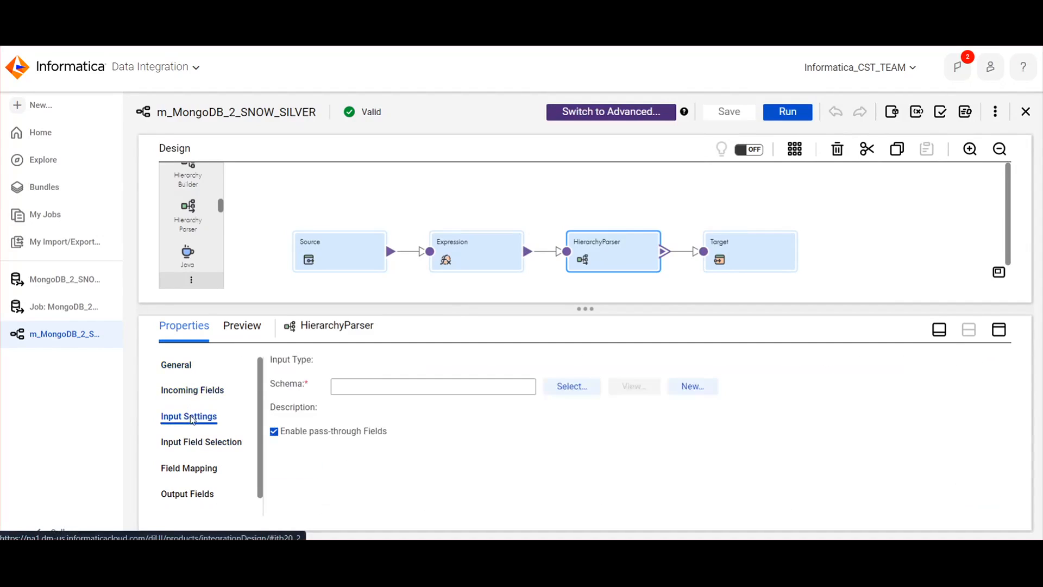
Inspect the Source transformation's details and its fields ID, DOCUMENT and INFA_LAST_REPLICATED, leaving no field selected
left_click(353, 263)
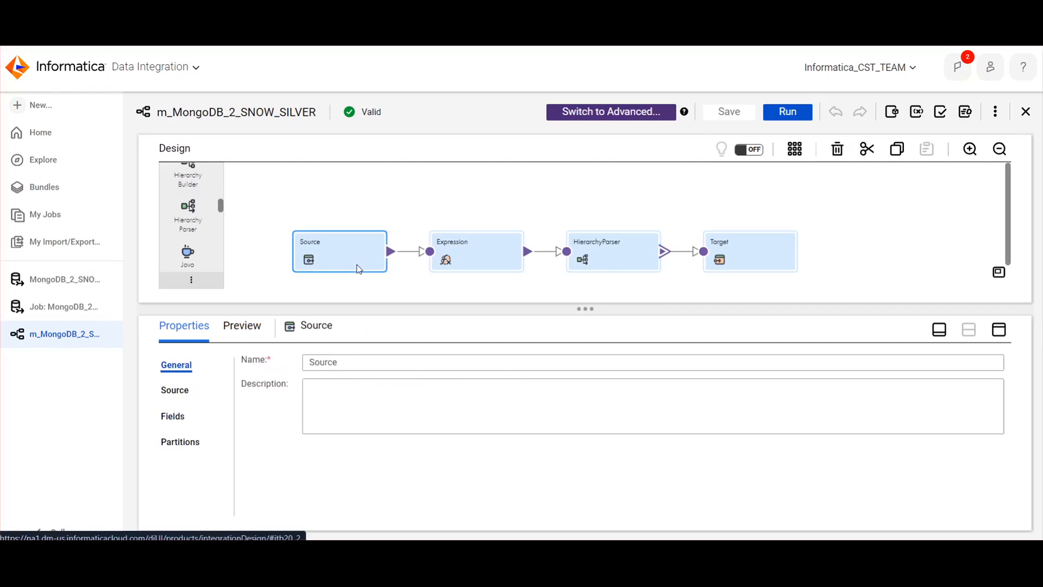
left_click(175, 390)
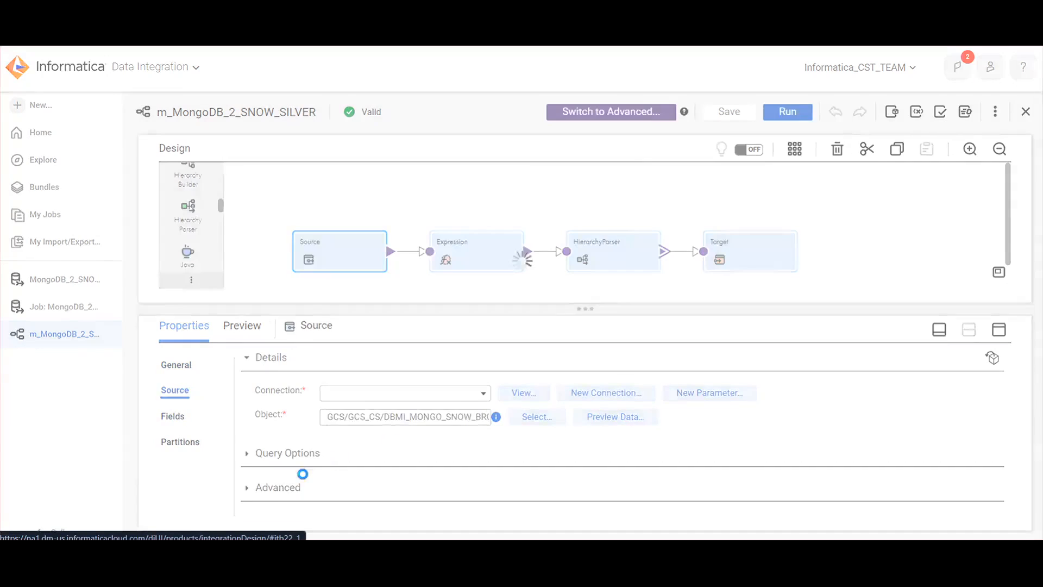
scroll(323, 485, "down", 1)
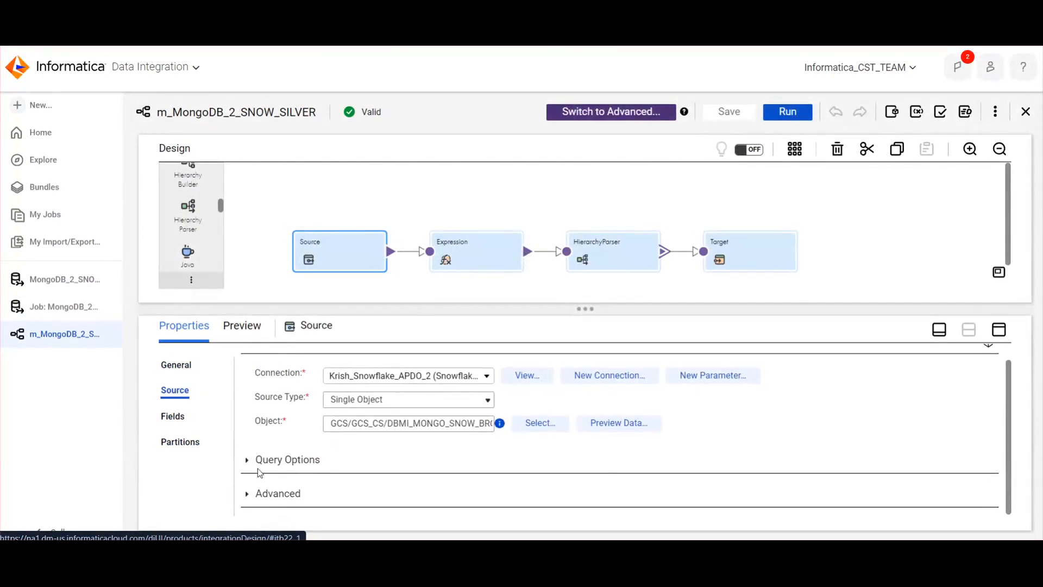
left_click(174, 416)
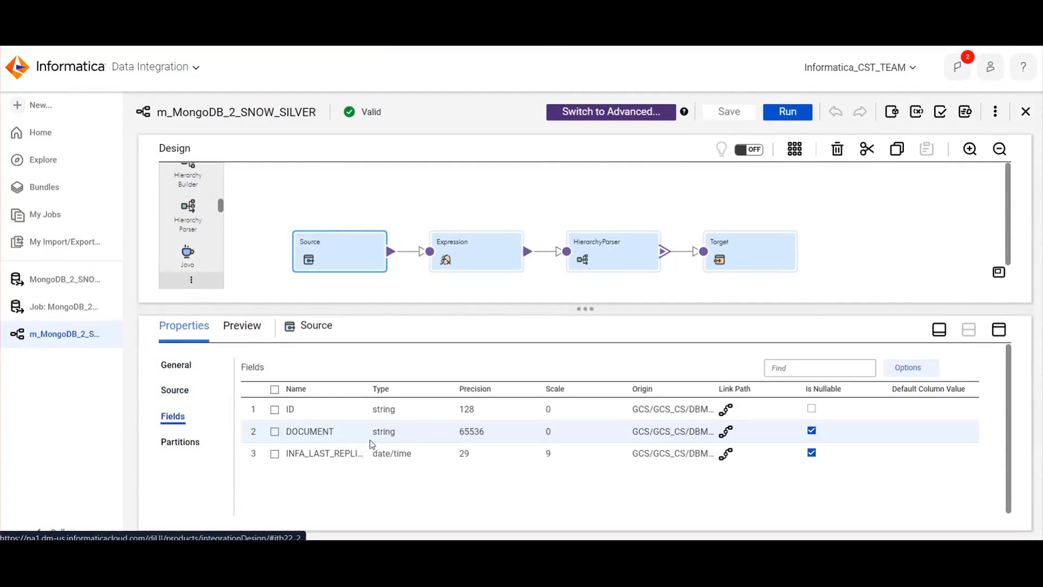
left_click(325, 453)
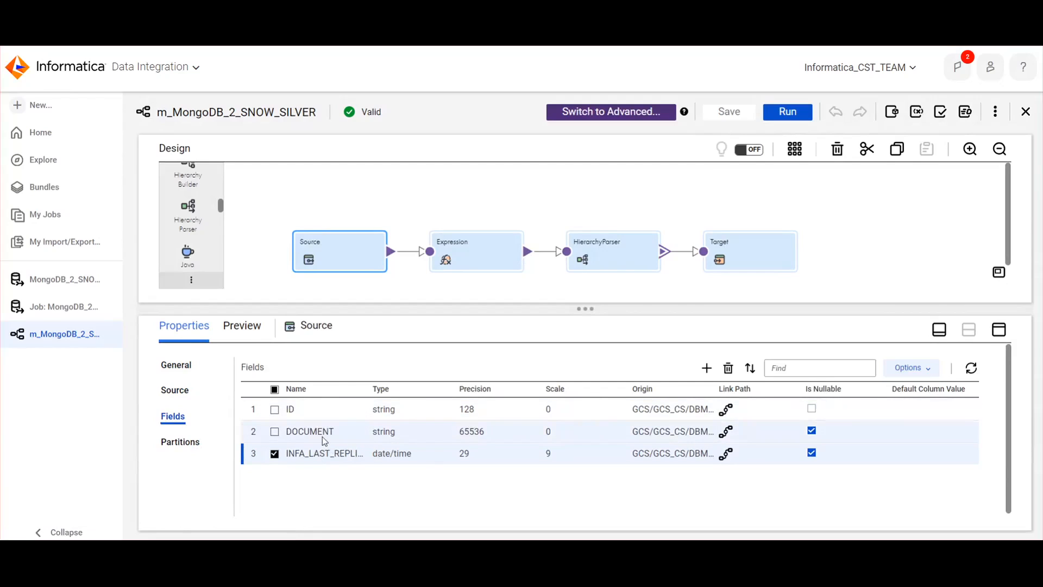
left_click(307, 434)
left_click(307, 433)
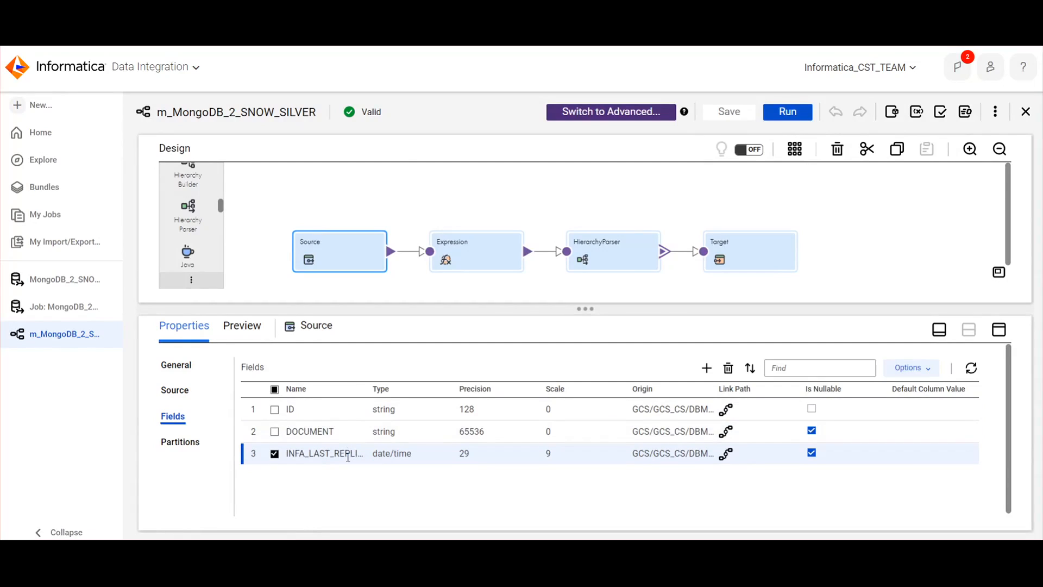
left_click(275, 454)
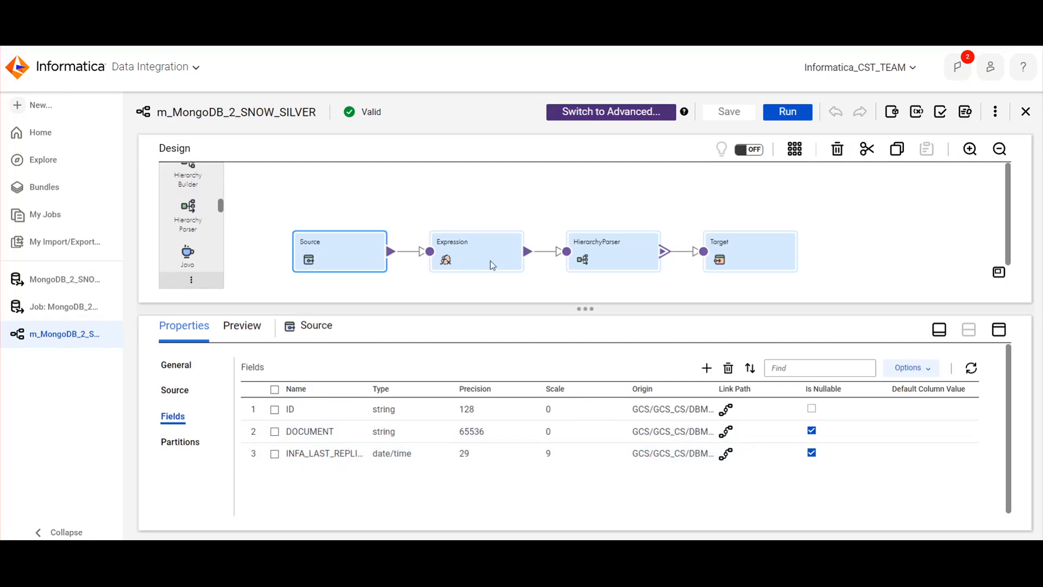
Check the HierarchyParser's pass-through setting, then look through the Target's incoming fields for the SRC_-prefixed source fields
left_click(578, 255)
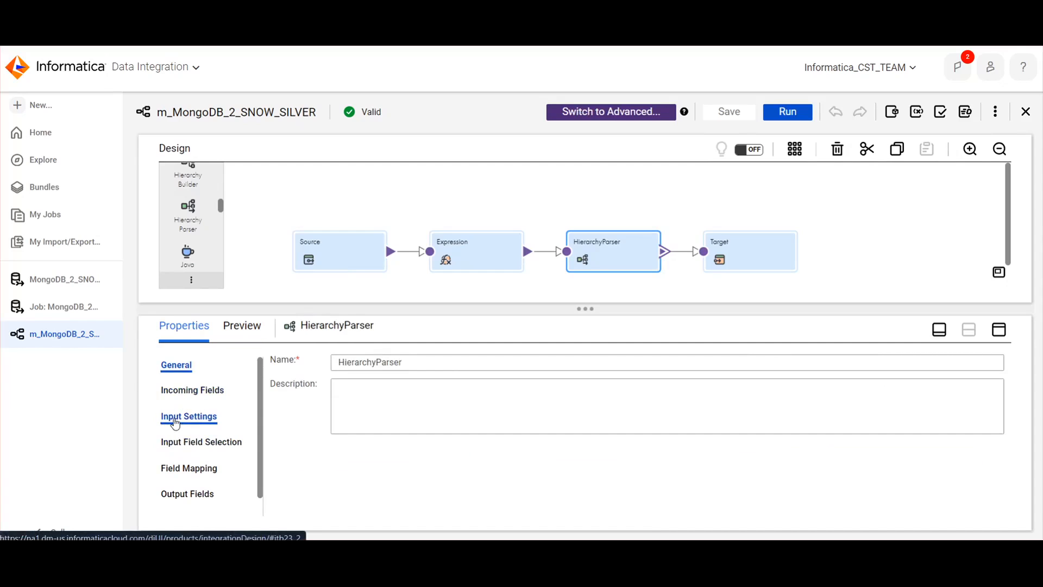
left_click(187, 416)
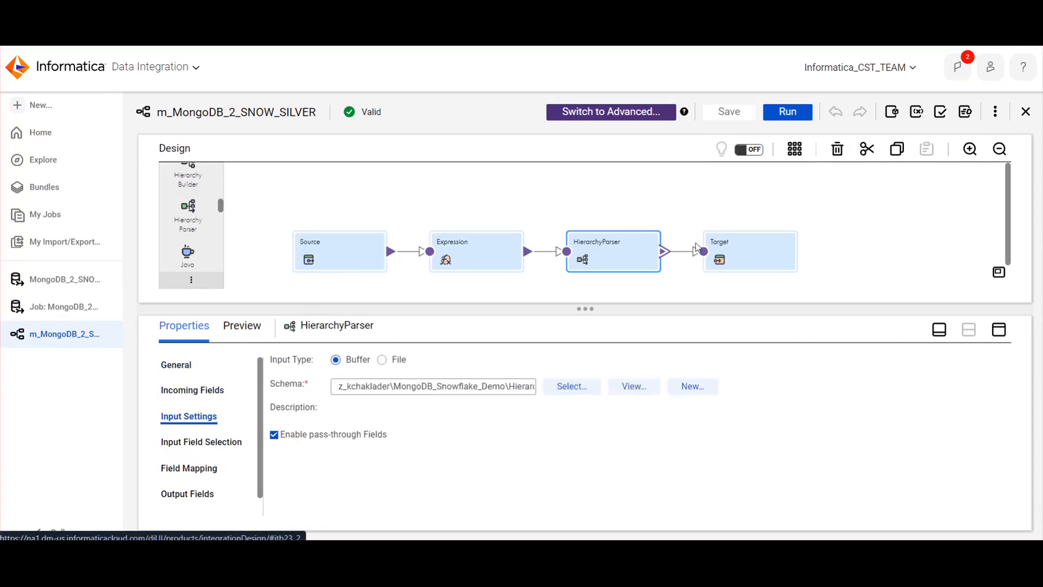
left_click(770, 251)
left_click(176, 417)
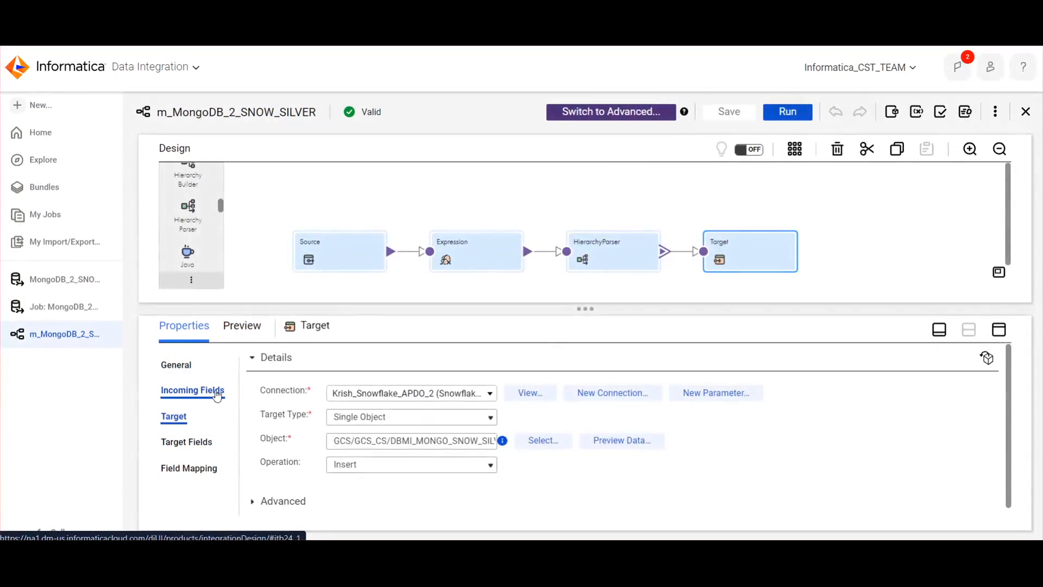
left_click(216, 392)
scroll(545, 464, "down", 15)
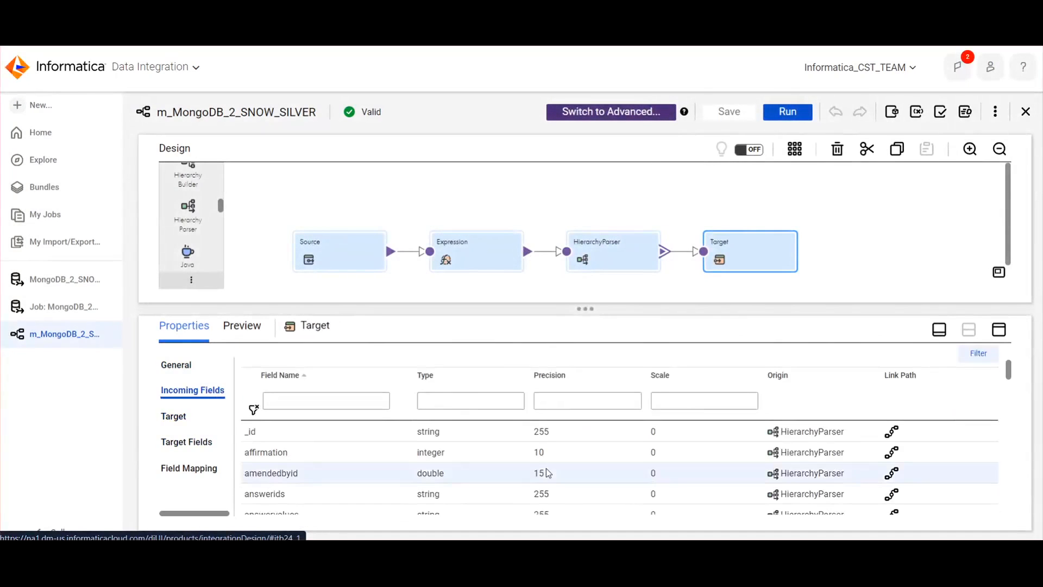
scroll(547, 468, "down", 5)
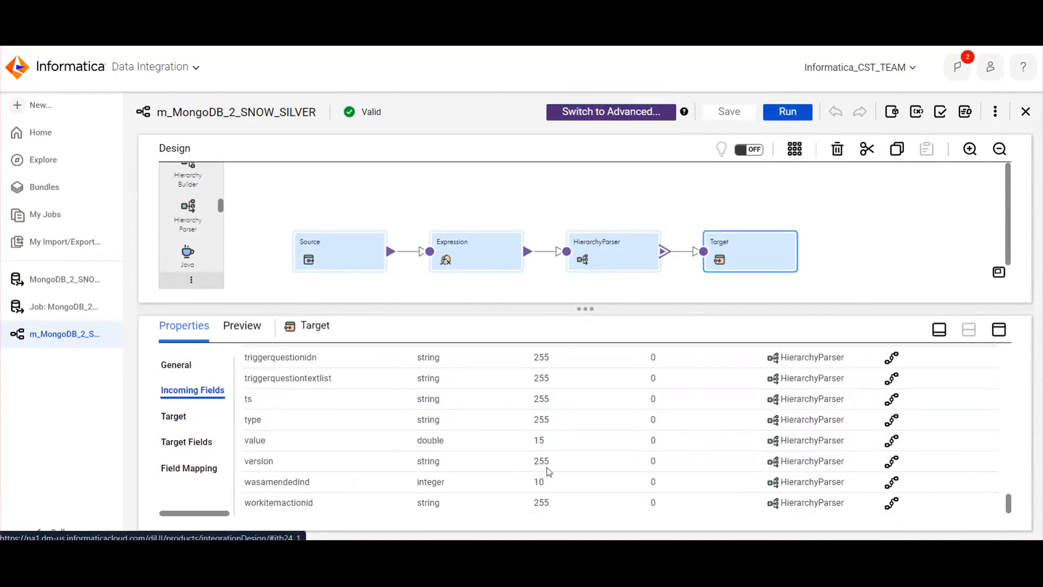
scroll(548, 470, "up", 4)
scroll(547, 471, "up", 1)
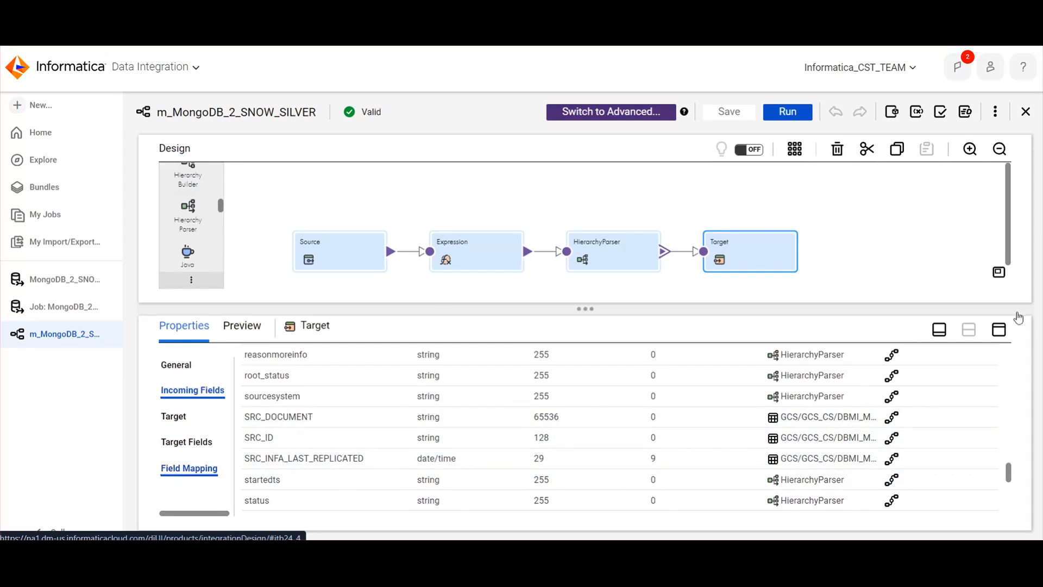
Examine the Target's field mapping in a maximized properties view for how INFA_LAST_REPLICATED is mapped
left_click(190, 469)
left_click(999, 330)
scroll(729, 491, "down", 15)
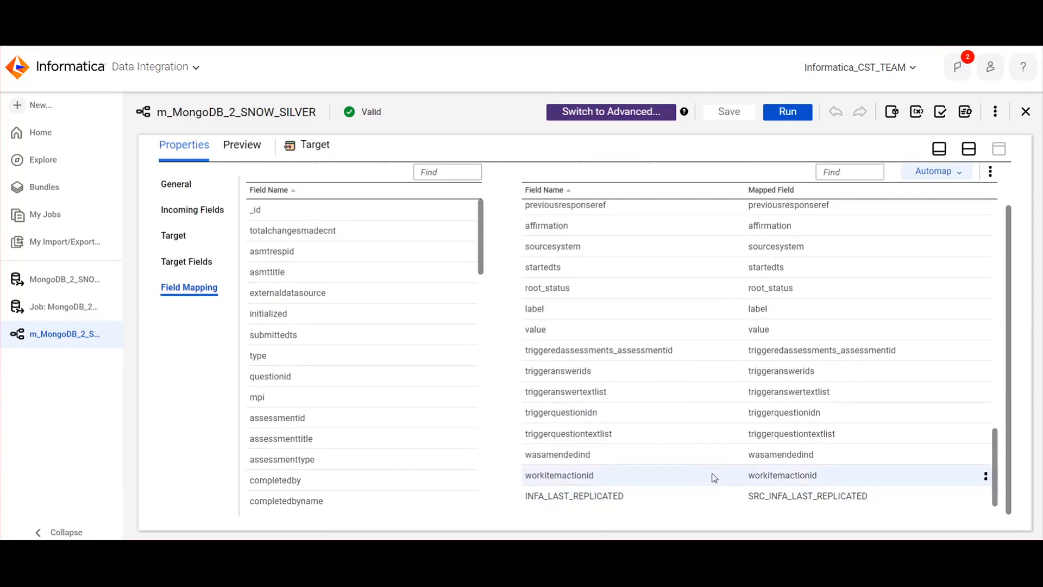
Run the m_MongoDB_2_SNOW_SILVER mapping with its preset runtime environment and dismiss the run dialog
left_click(789, 115)
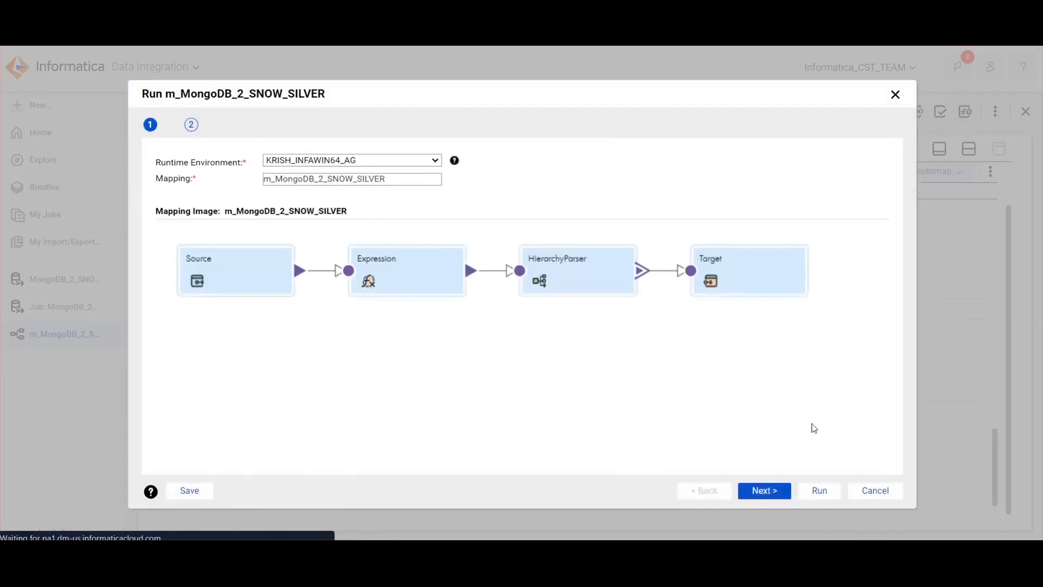
left_click(826, 492)
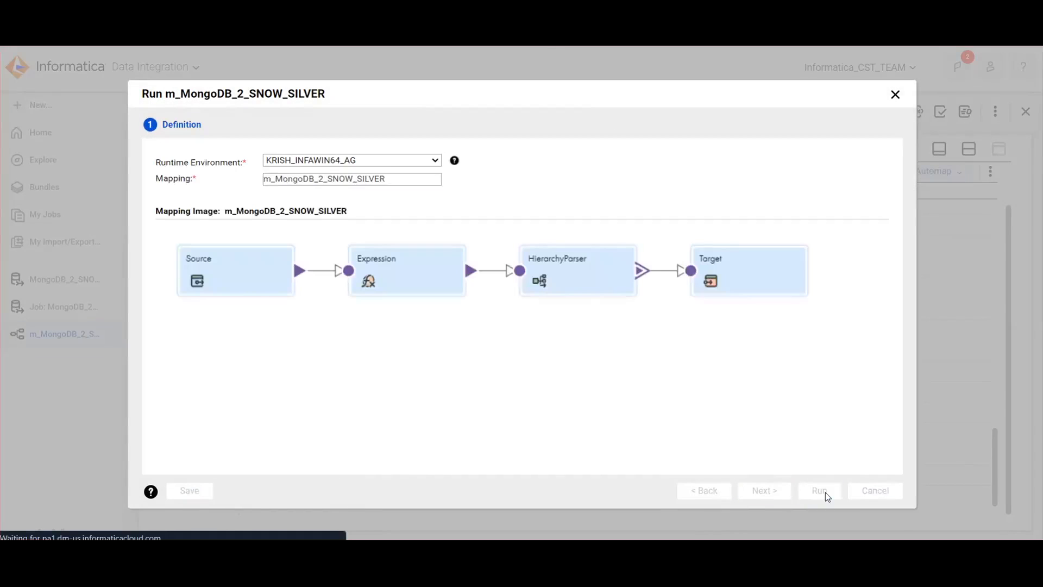
left_click(896, 95)
Monitor the m_MongoDB_2_SNOW_SILVER-8 run in the jobs list, refreshing its status repeatedly
left_click(52, 218)
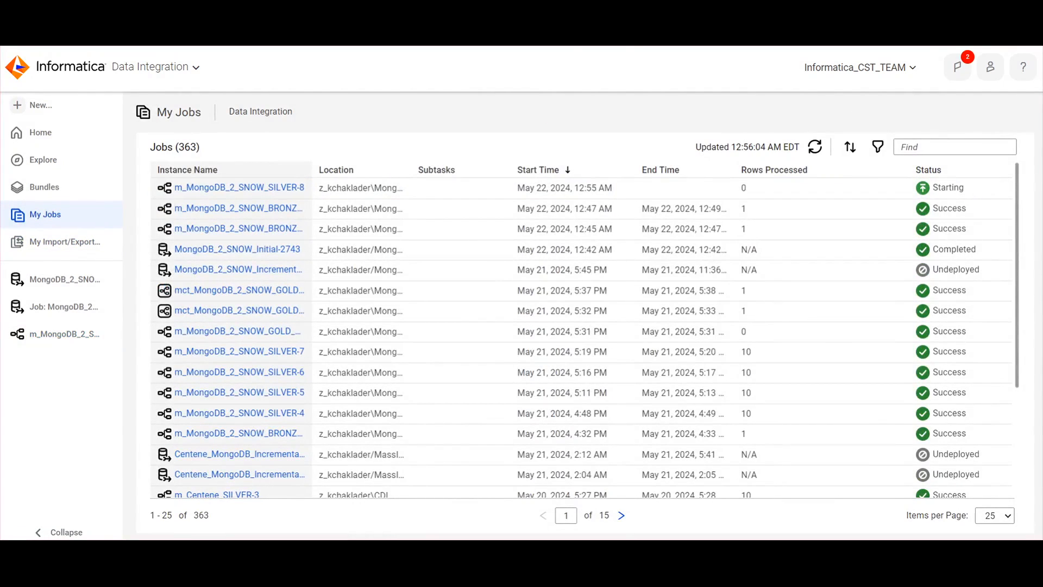
left_click(815, 148)
left_click(814, 148)
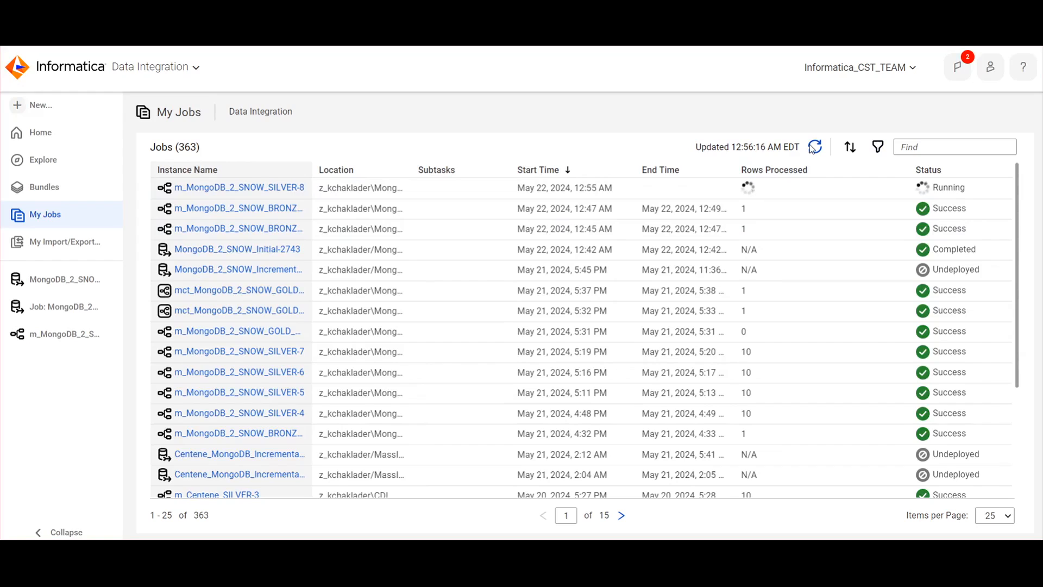
left_click(813, 148)
left_click(813, 148)
left_click(813, 148)
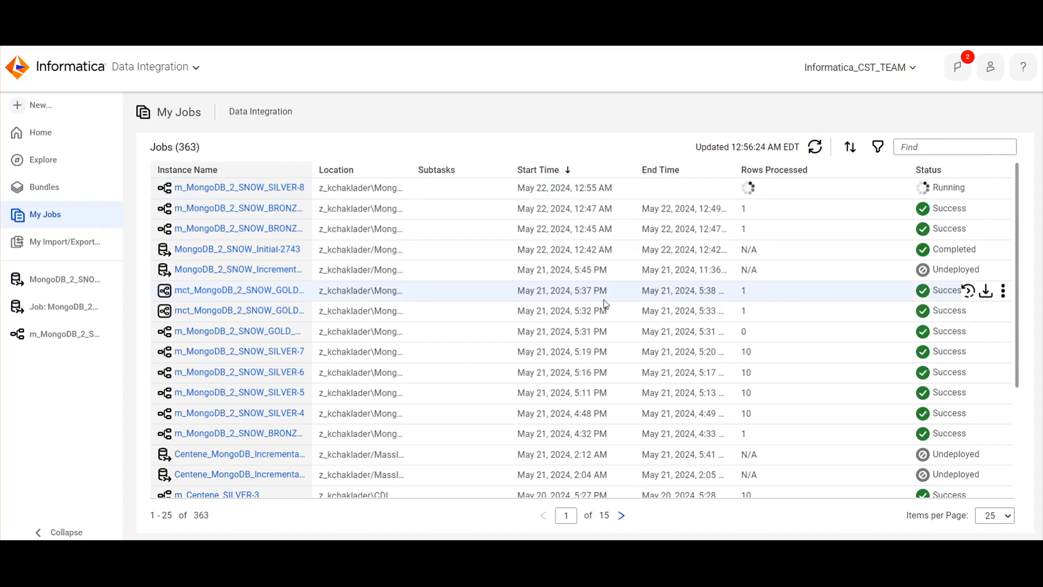
left_click(816, 148)
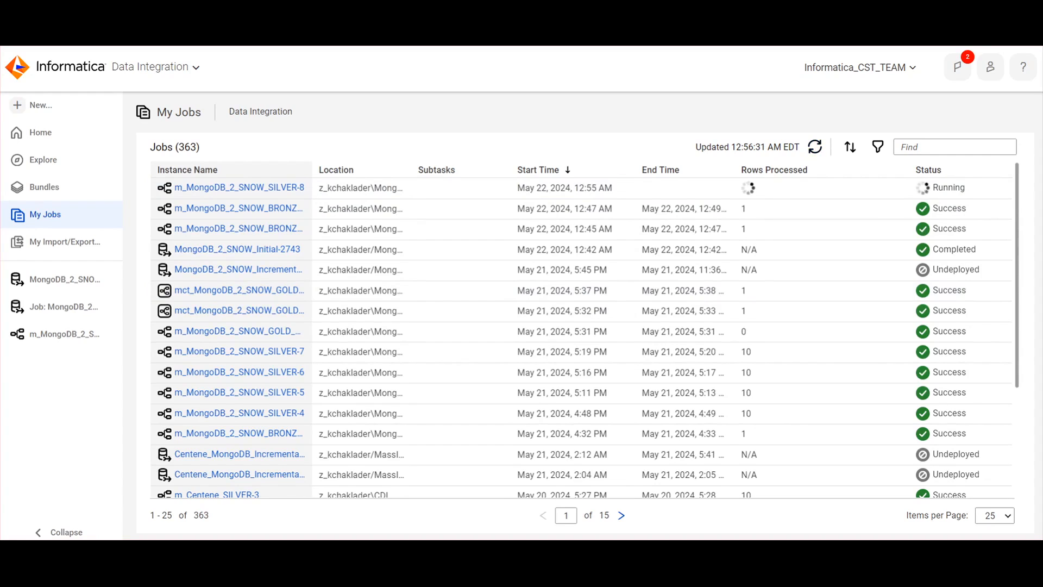
left_click(818, 146)
left_click(818, 147)
left_click(819, 147)
Open the details of the m_MongoDB_2_SNOW_SILVER-8 job, refresh its results and close the details
left_click(228, 187)
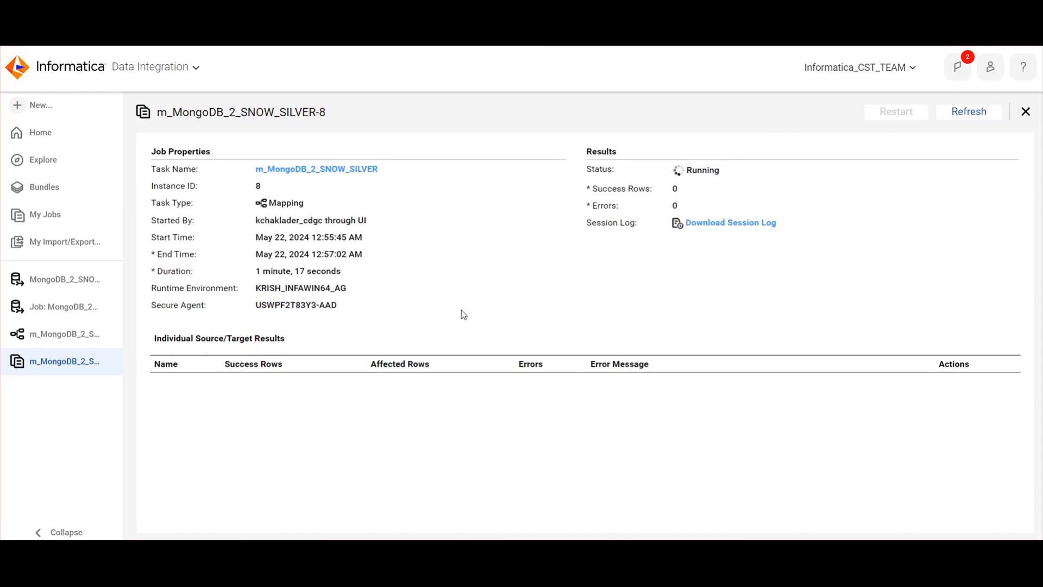
left_click(968, 113)
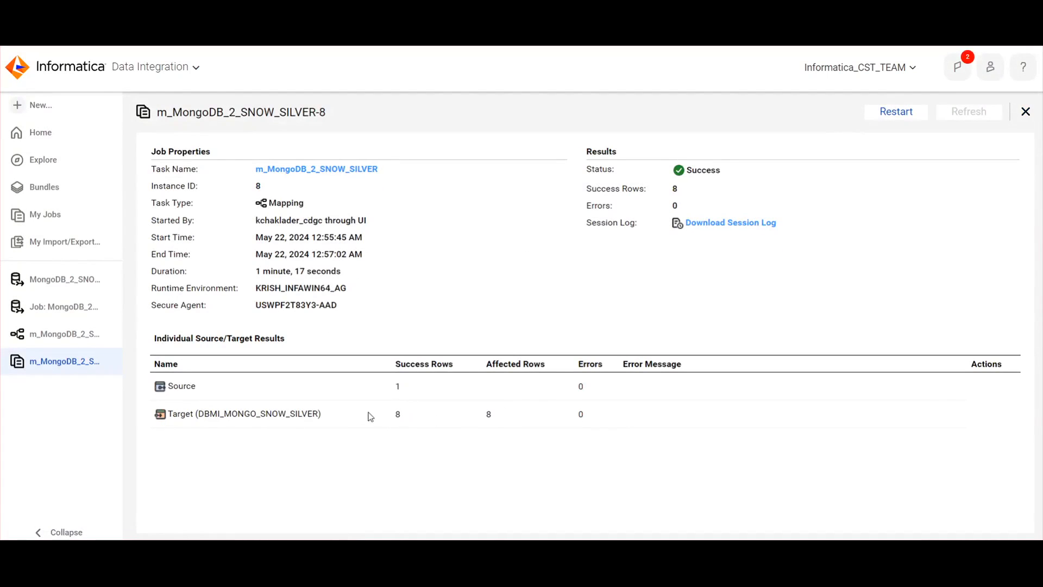
left_click(1021, 116)
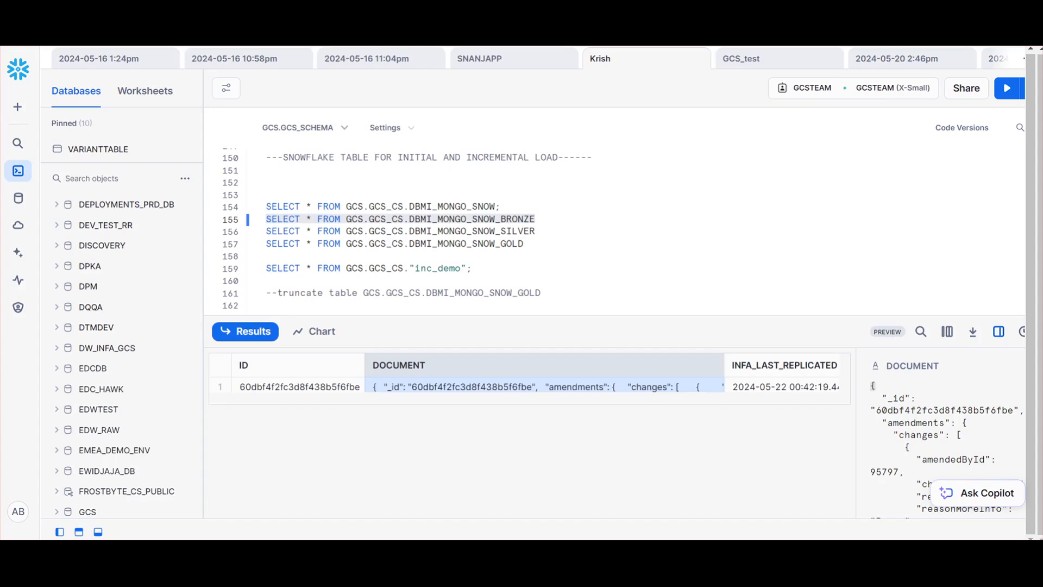
Switch to the Snowflake worksheet, run SELECT * FROM GCS.GCS_CS.DBMI_MONGO_SNOW_SILVER and enlarge the results area to examine the rows
left_click_drag(544, 230, 271, 231)
left_click(1017, 94)
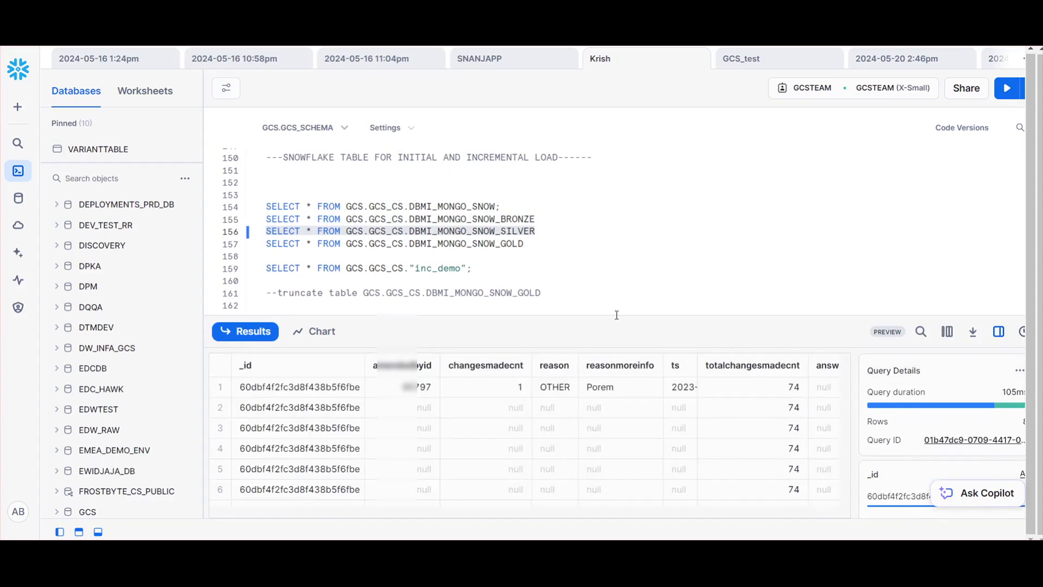
left_click_drag(616, 316, 624, 244)
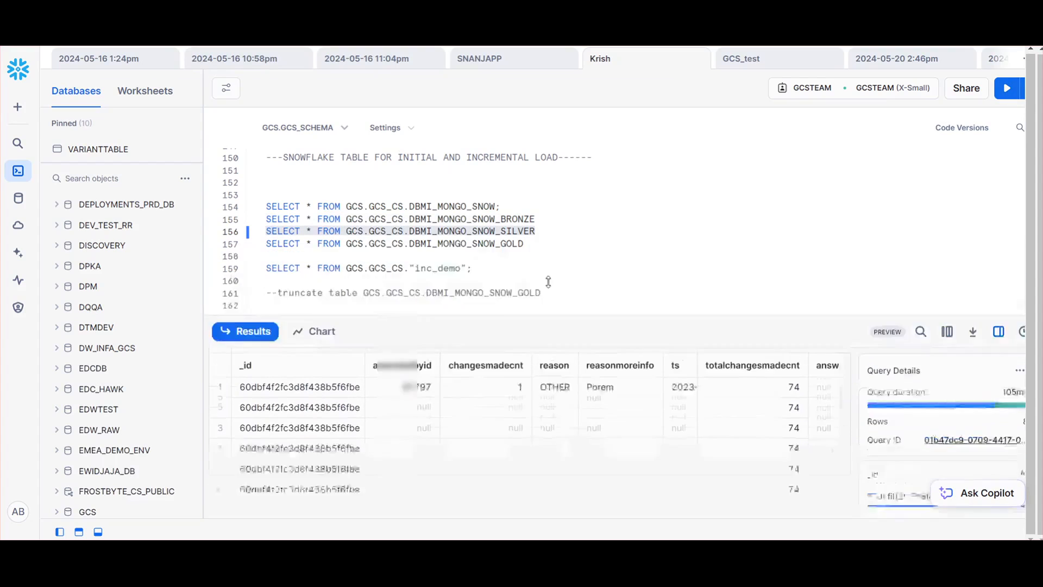
left_click_drag(280, 472, 247, 459)
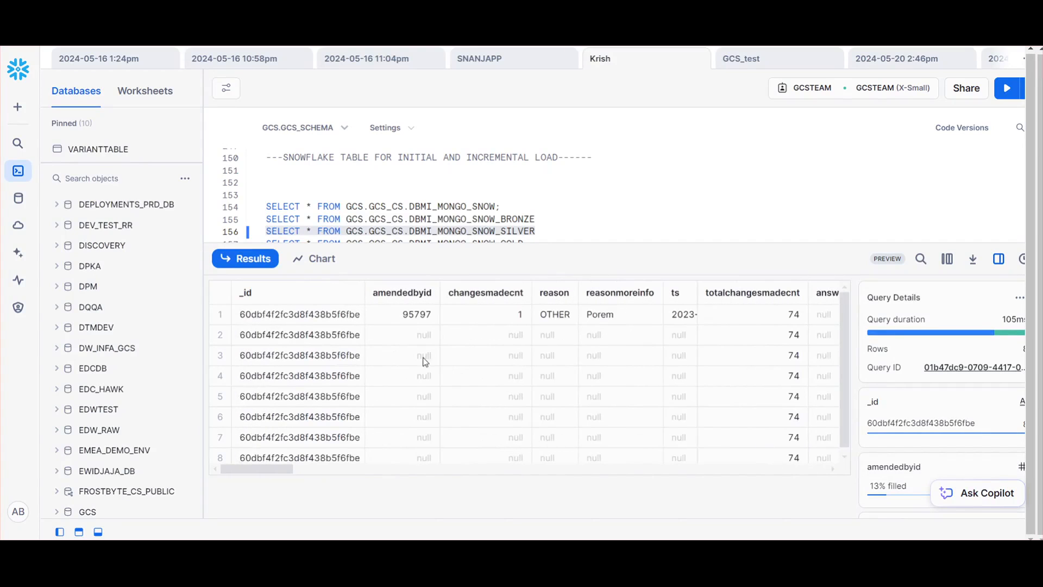
Review the silver result columns and highlight the SELECT * FROM GCS.GCS_CS.DBMI_MONGO_SNOW_GOLD statement in the worksheet
left_click_drag(284, 474, 234, 462)
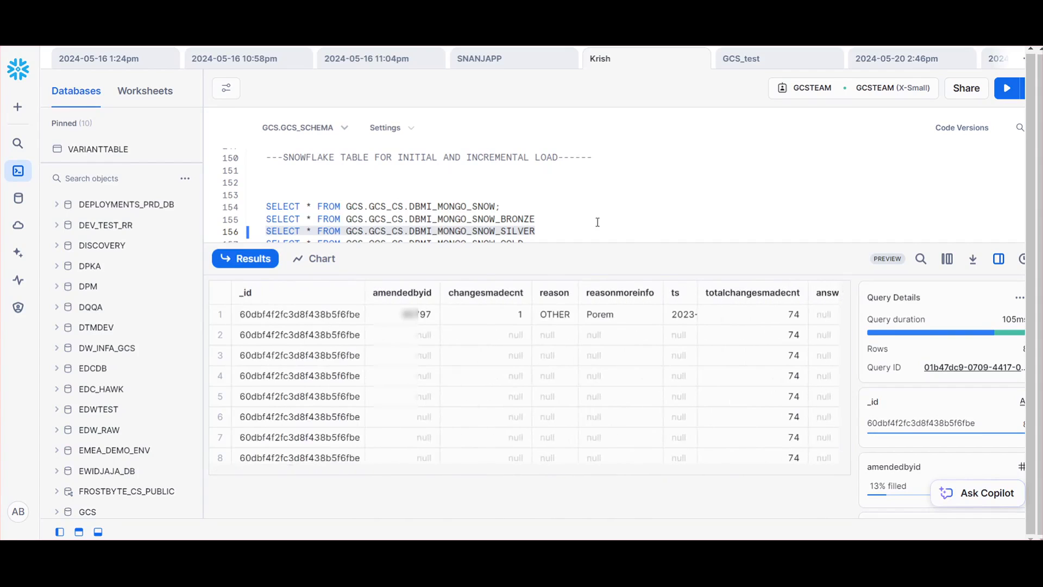
scroll(597, 226, "down", 2)
left_click(533, 175)
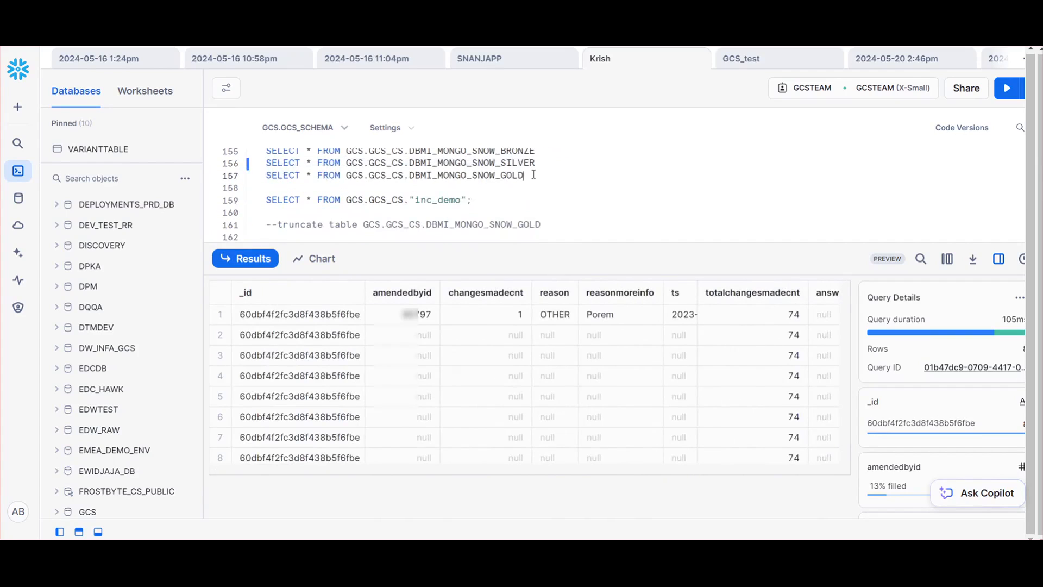
left_click_drag(533, 175, 266, 177)
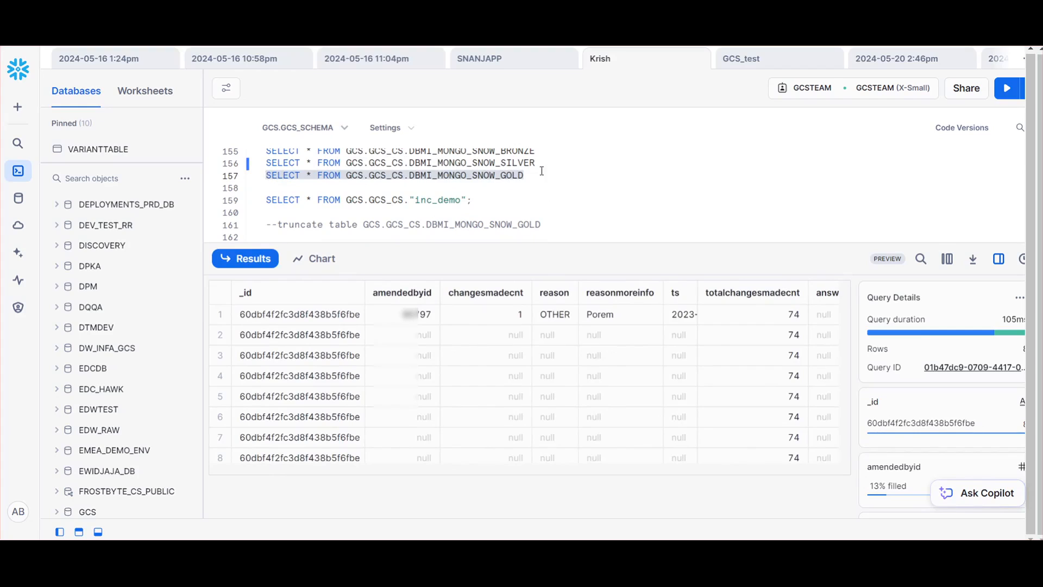
left_click(548, 163)
left_click_drag(525, 177, 249, 181)
Switch to Informatica Data Integration and open the m_MongoDB_2_SNOW_GOLD mapping from the MongoDB_Snowflake_Demo folder
key("ctrl+Tab")
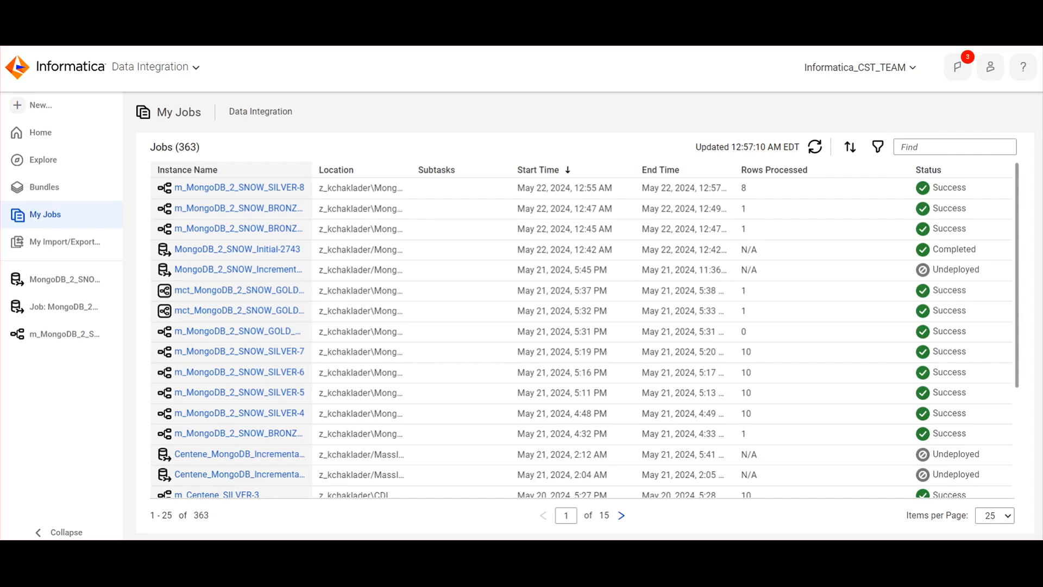
left_click(40, 134)
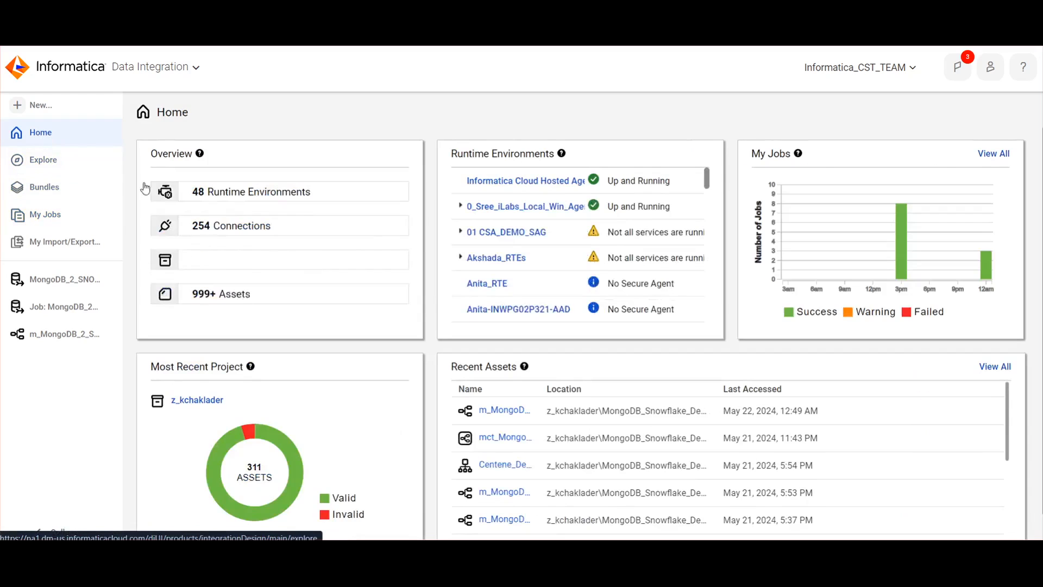
left_click(209, 402)
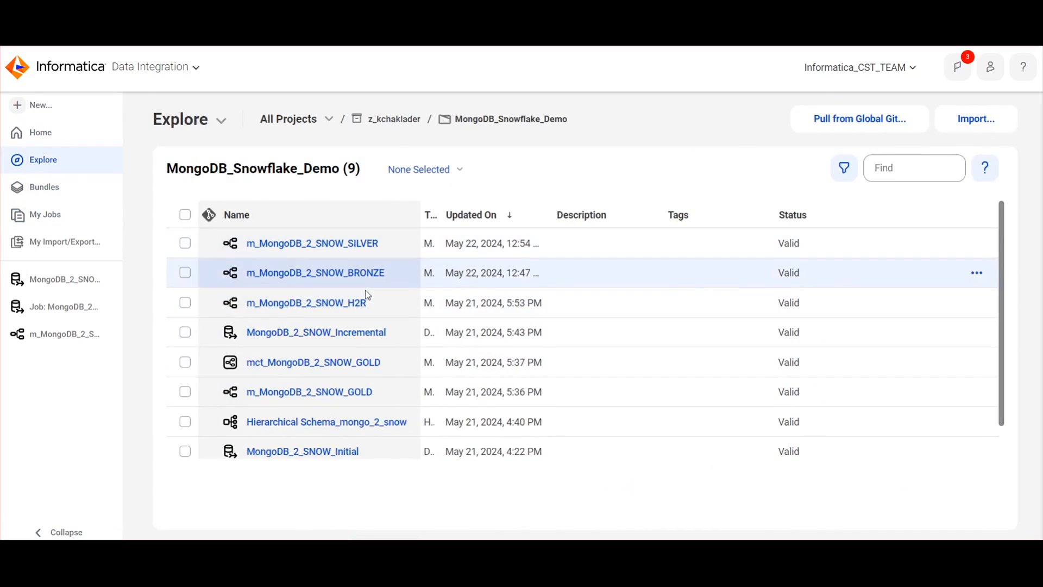
left_click(359, 392)
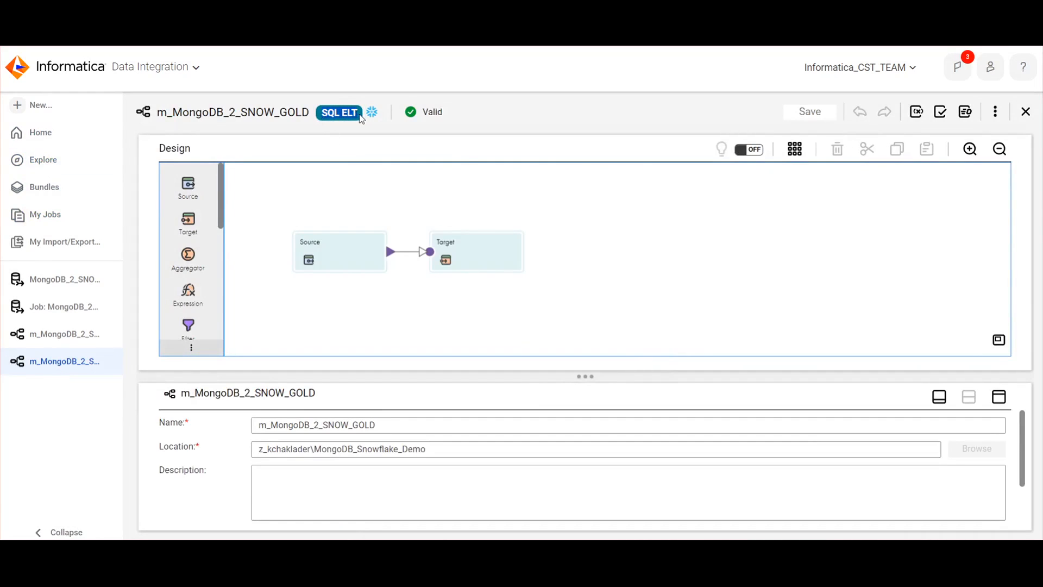
Start a new mapping asset to examine the Mapping - SQL ELT type, and cancel its creation
left_click(38, 105)
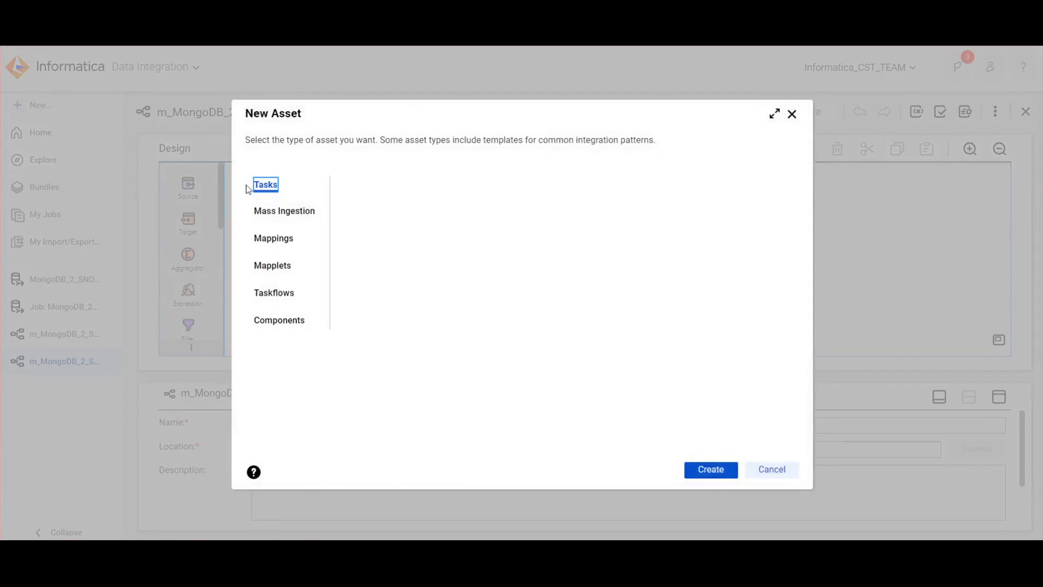
left_click(274, 238)
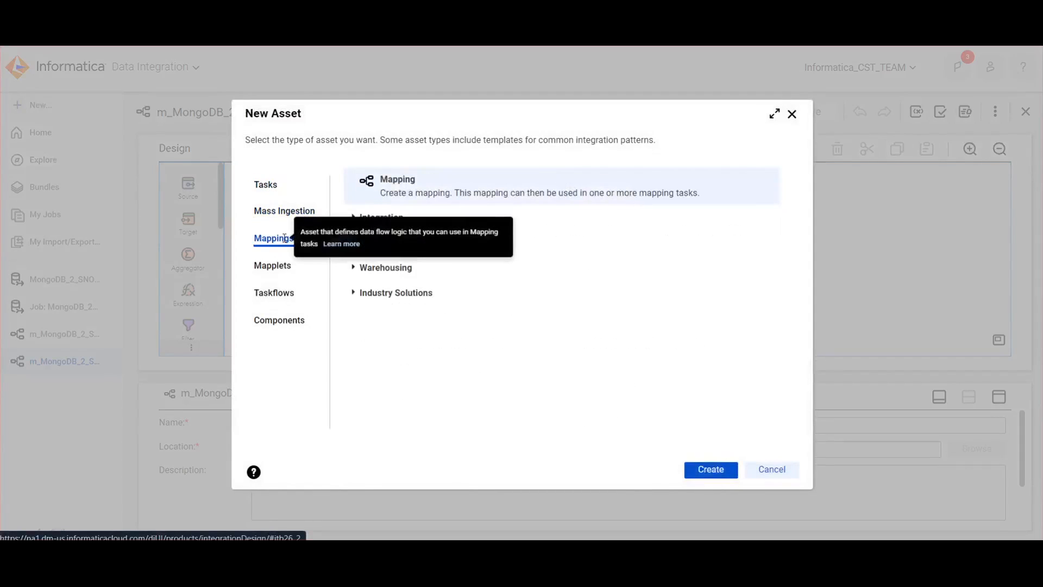
left_click(710, 471)
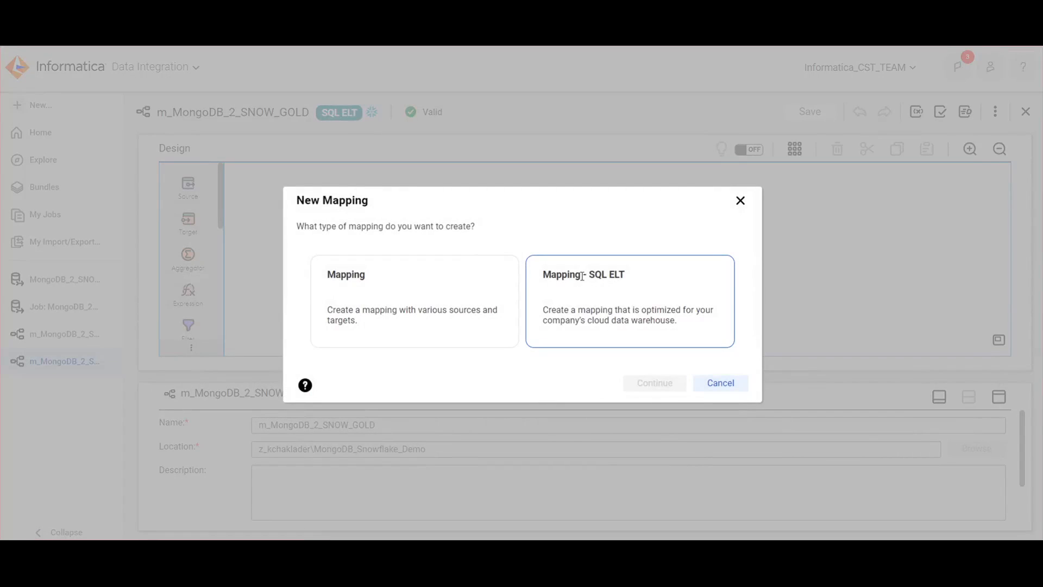
left_click_drag(549, 275, 639, 281)
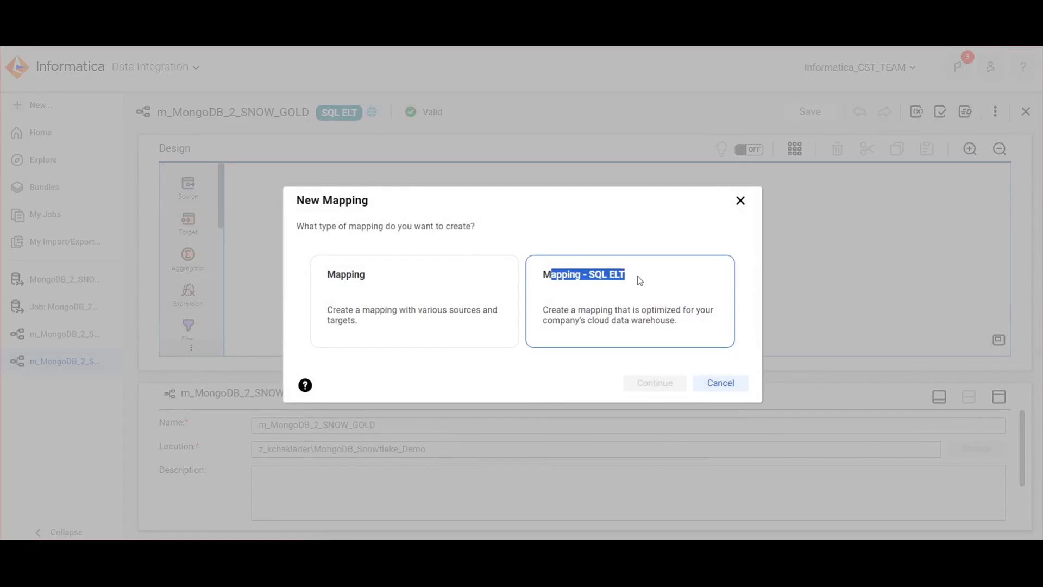
left_click(639, 280)
left_click_drag(551, 275, 648, 280)
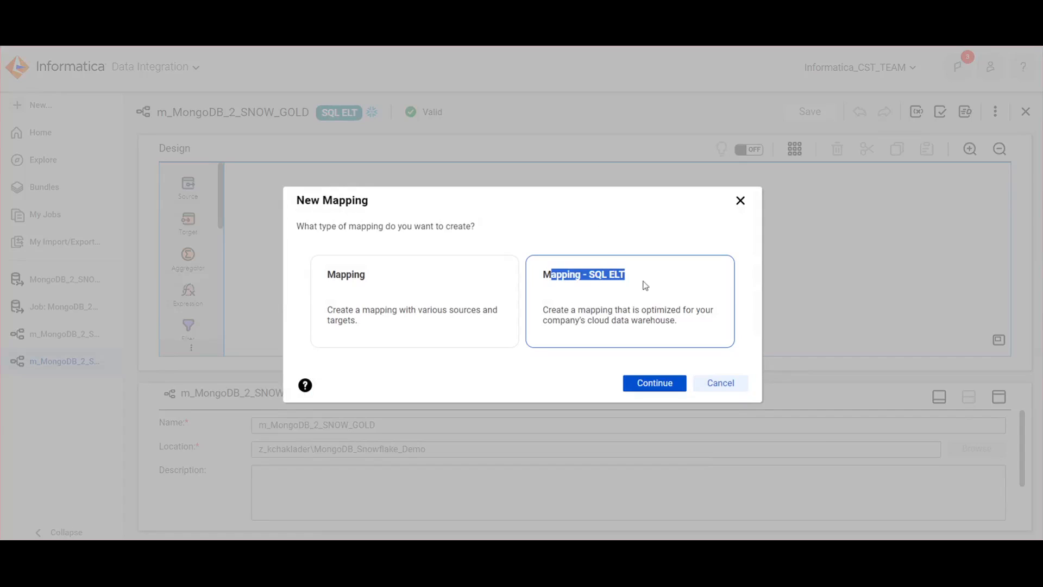
left_click(615, 283)
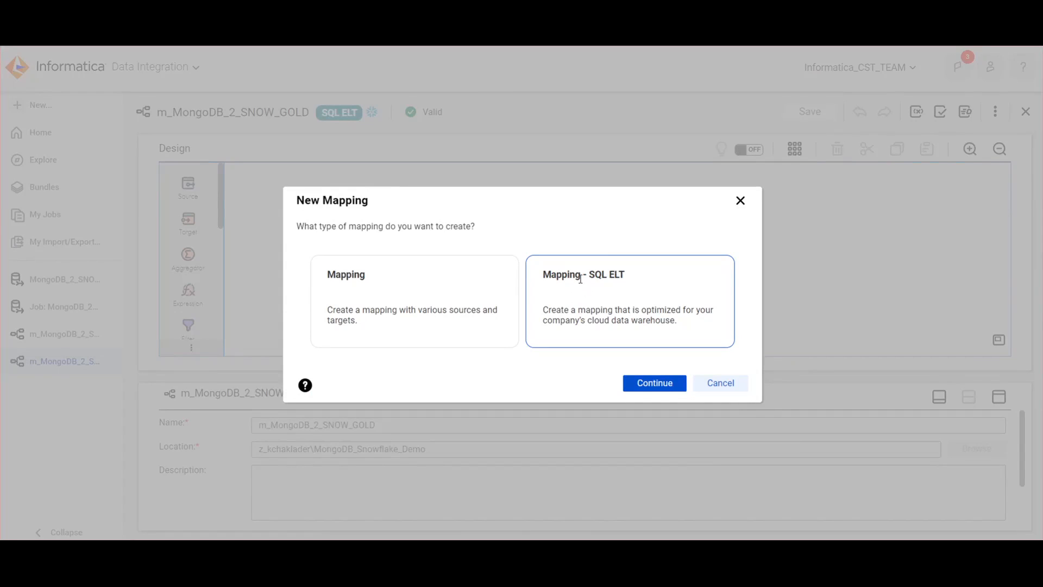
left_click(725, 383)
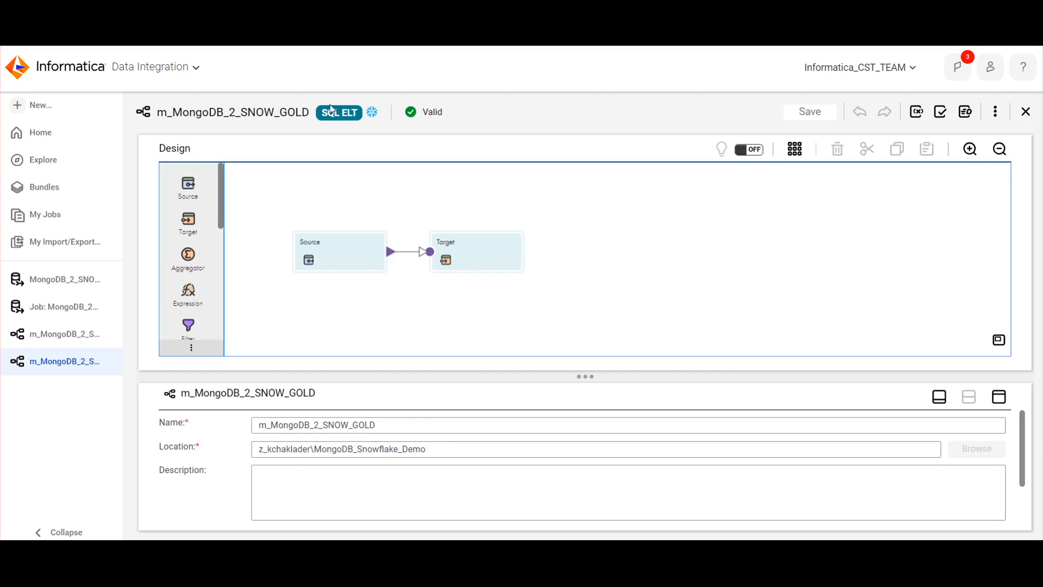
Review the Source's custom query, including its MAX columns, the DBMI_MONGO_SNOW_SILVER table and the group by clause, and close it without changes
left_click(333, 253)
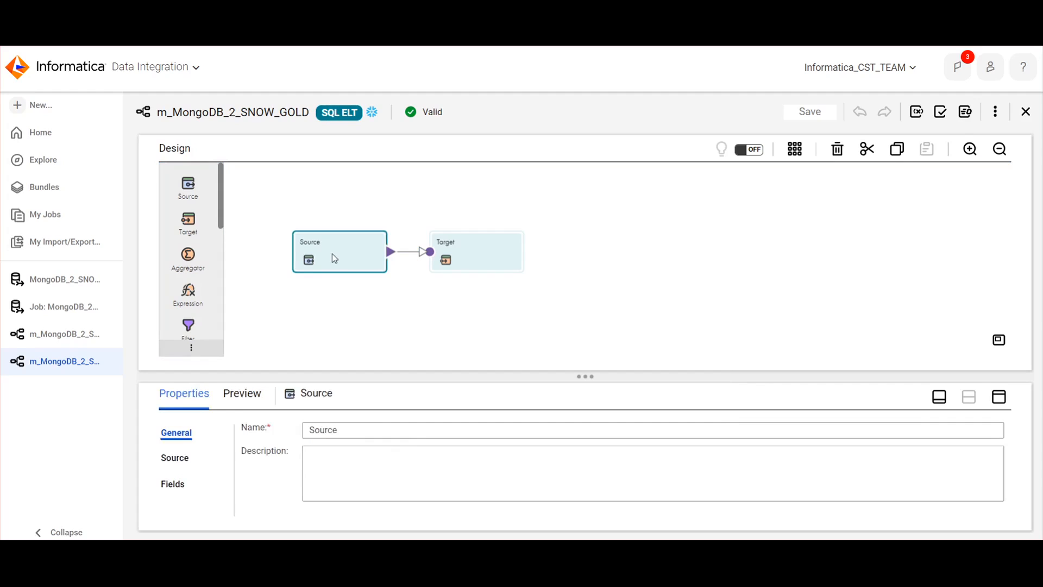
left_click(174, 458)
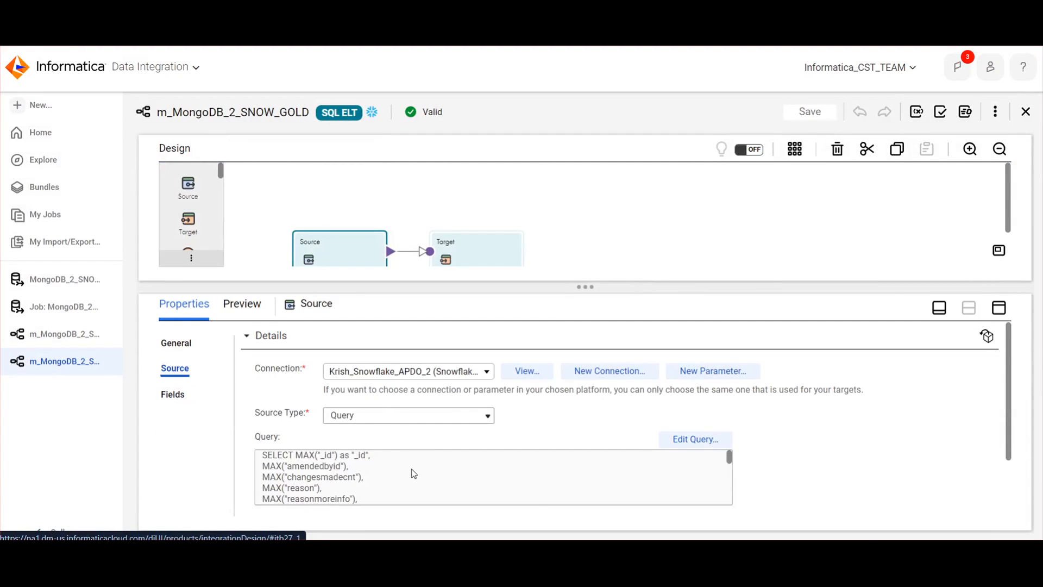
left_click(701, 441)
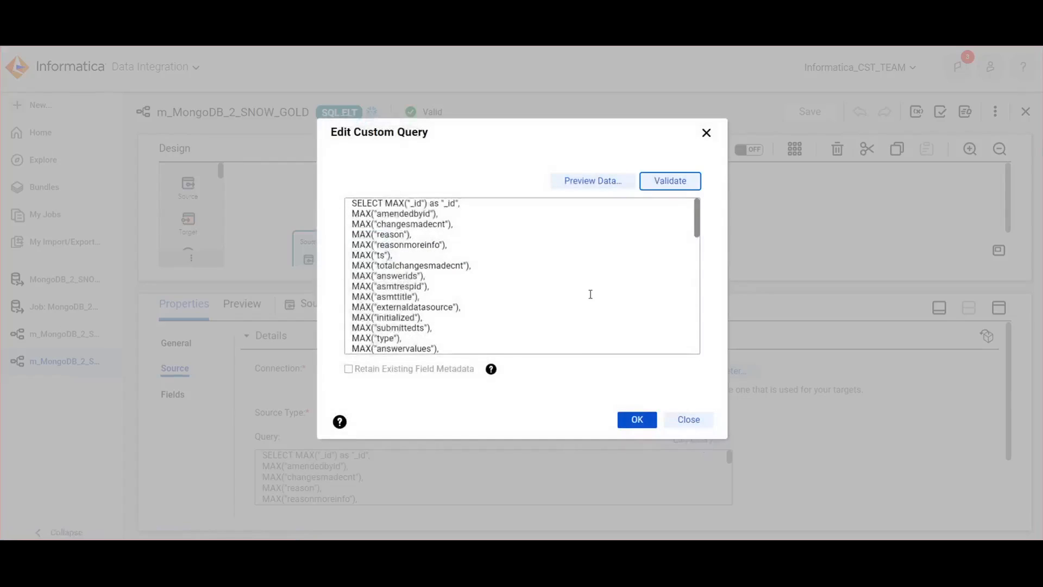
left_click_drag(413, 205, 468, 302)
scroll(470, 303, "down", 2)
scroll(470, 303, "down", 10)
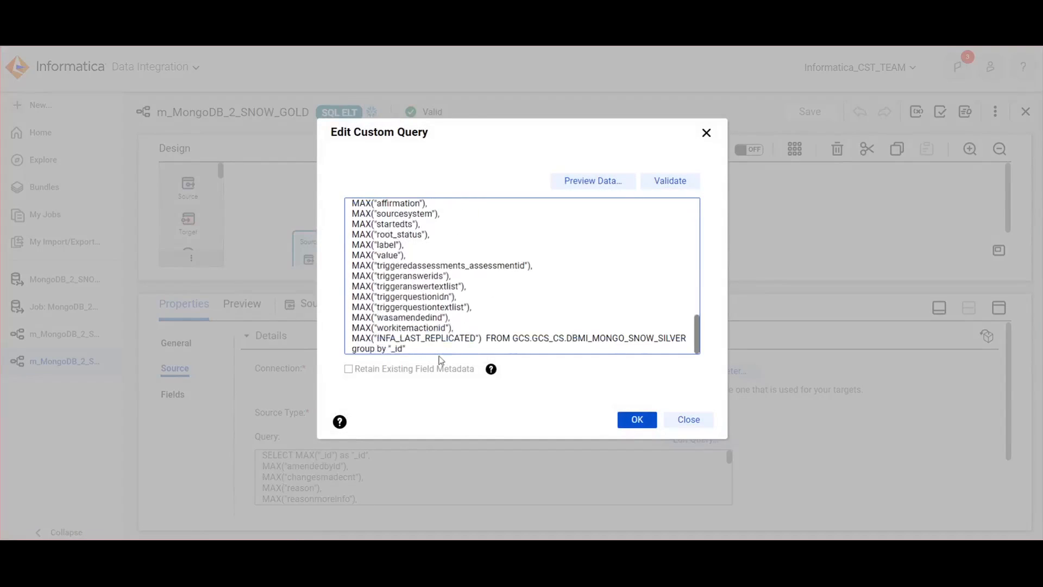
left_click_drag(506, 342, 688, 338)
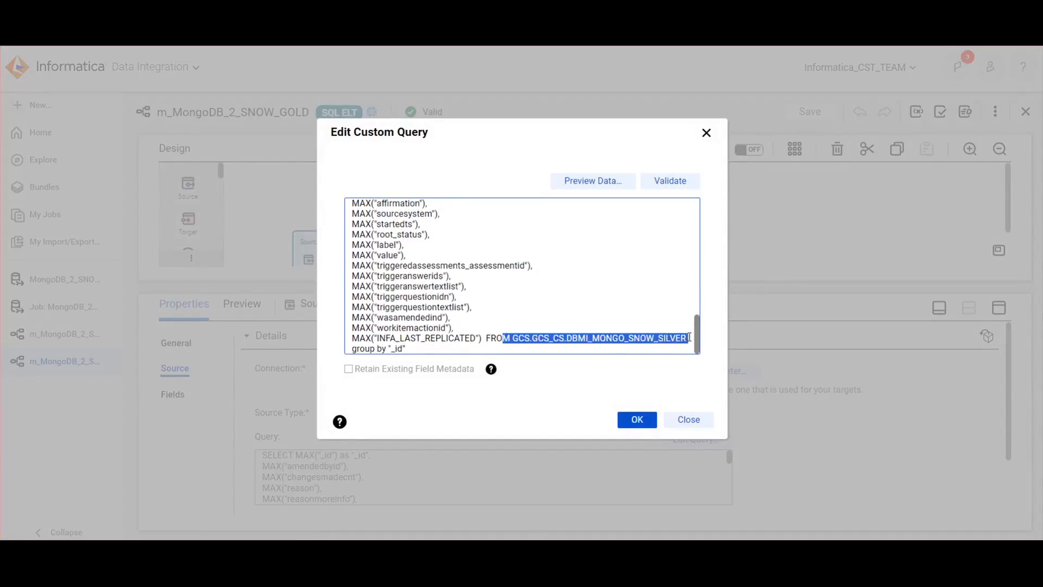
left_click_drag(411, 349, 350, 343)
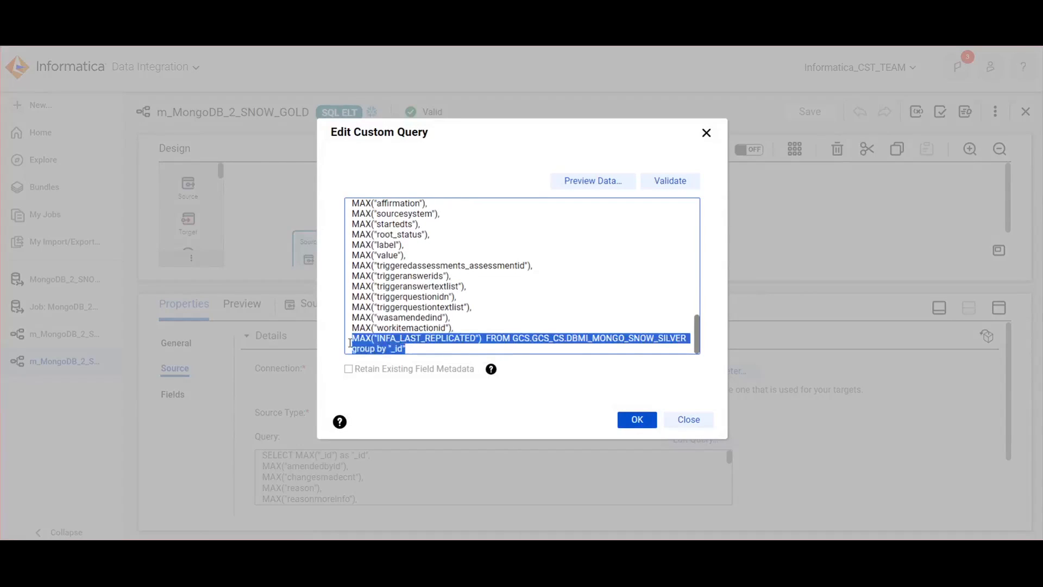
left_click(699, 421)
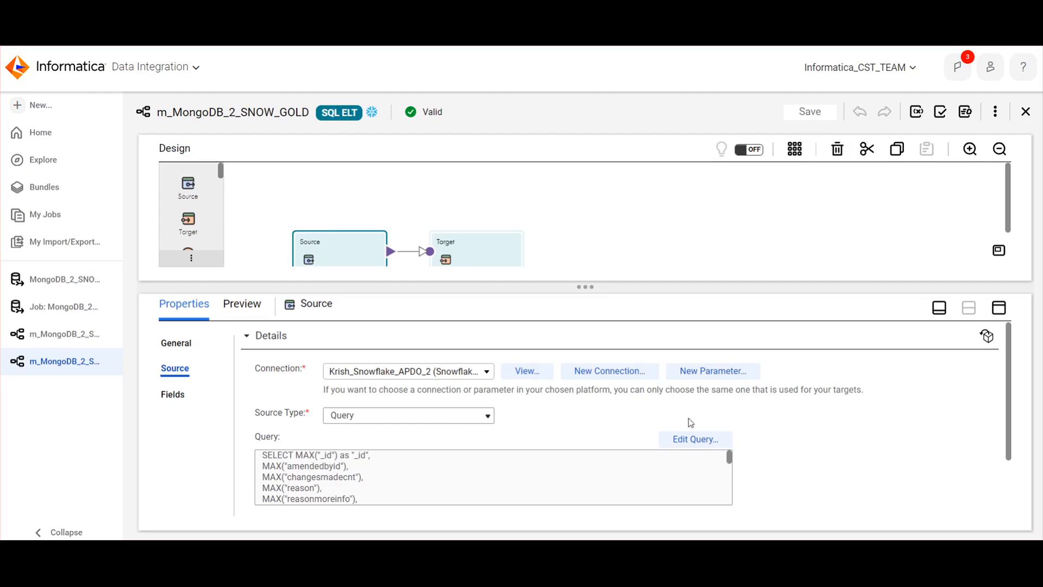
Inspect the Target transformation's target settings and highlight the end of its object path
left_click(466, 240)
left_click(184, 396)
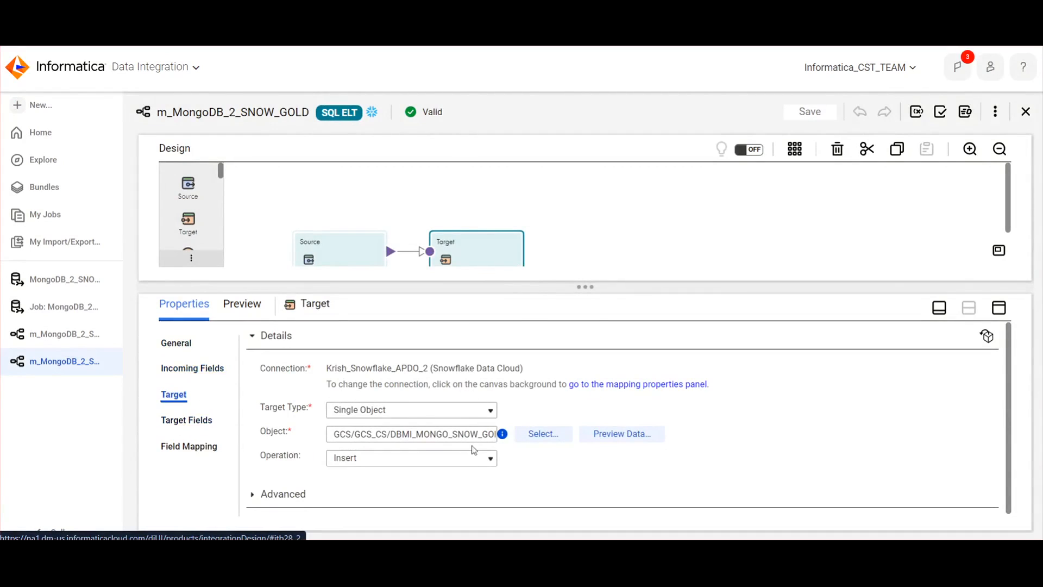
left_click_drag(473, 435, 494, 439)
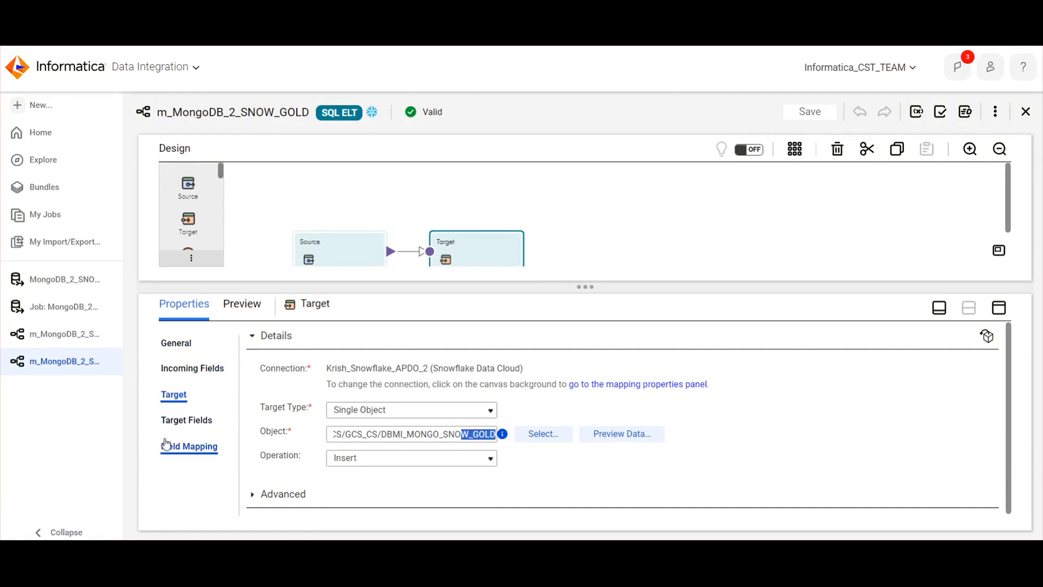
Review the Target's field list and its field mapping between incoming and target fields
left_click(202, 423)
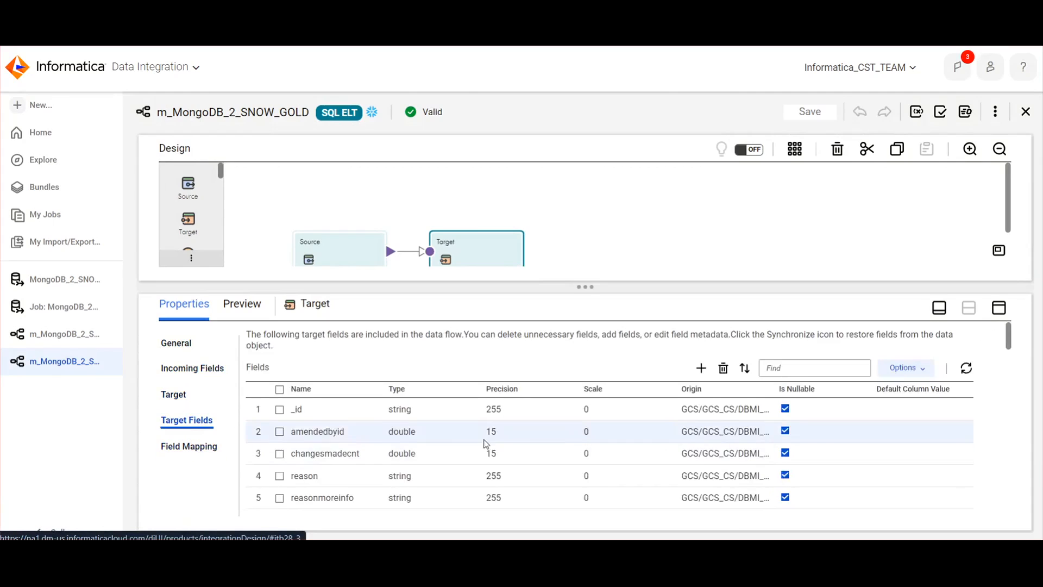
scroll(212, 457, "down", 3)
left_click(212, 456)
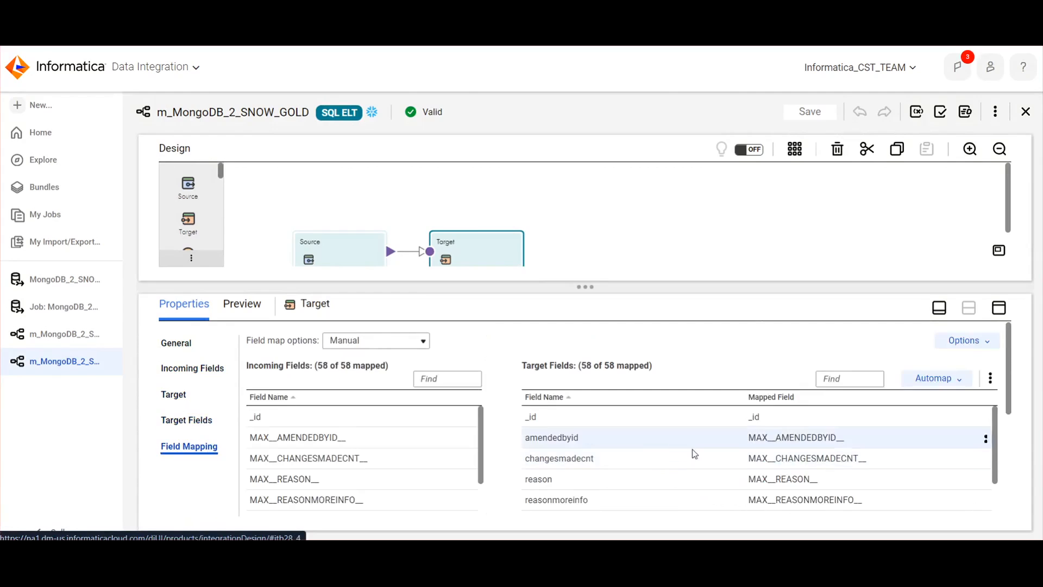
scroll(785, 439, "down", 3)
scroll(785, 439, "up", 10)
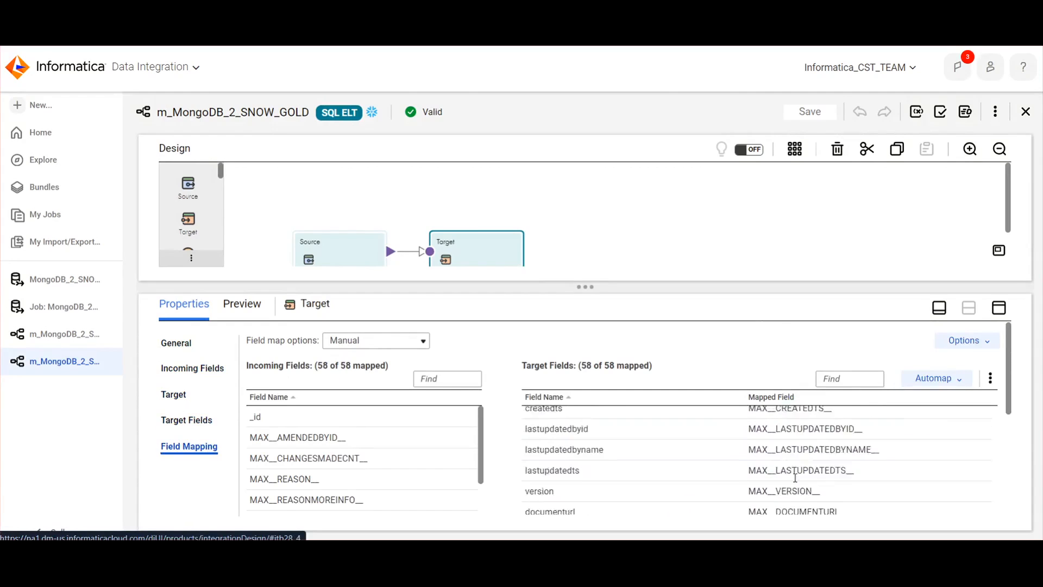
scroll(795, 478, "up", 10)
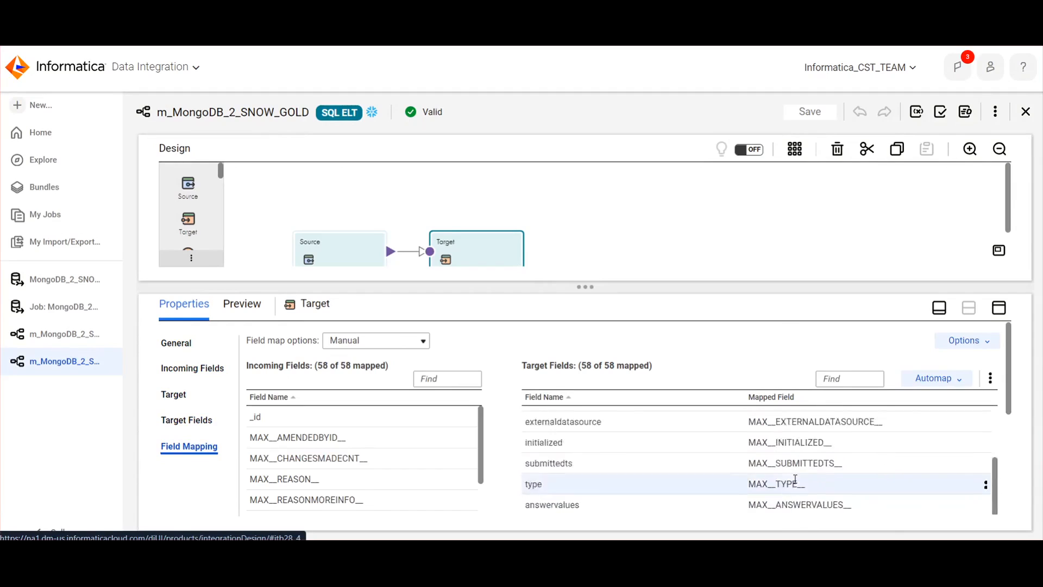
Validate the m_MongoDB_2_SNOW_GOLD mapping and generate its SQL ELT query
left_click(786, 225)
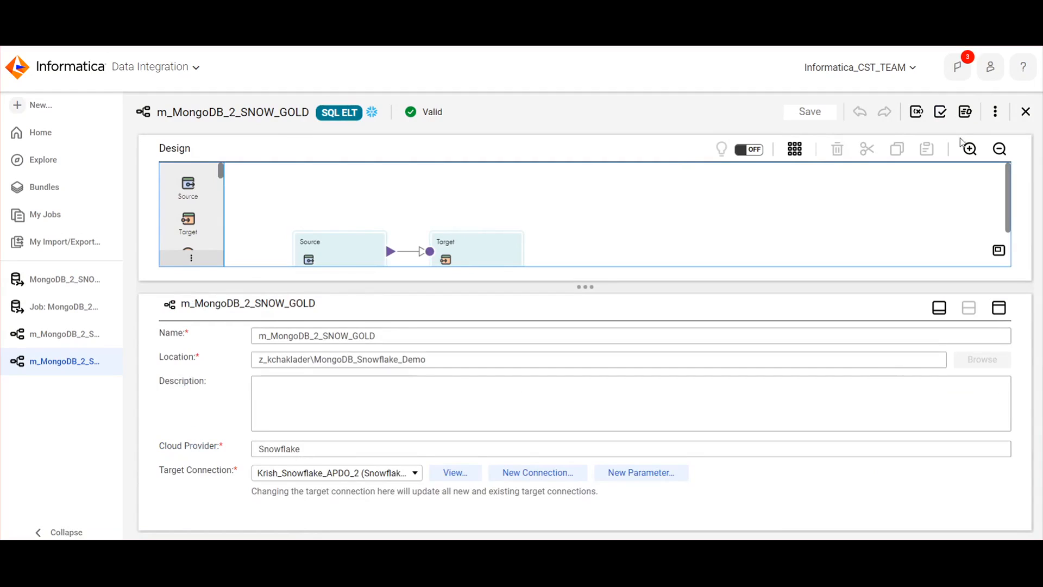
left_click(942, 114)
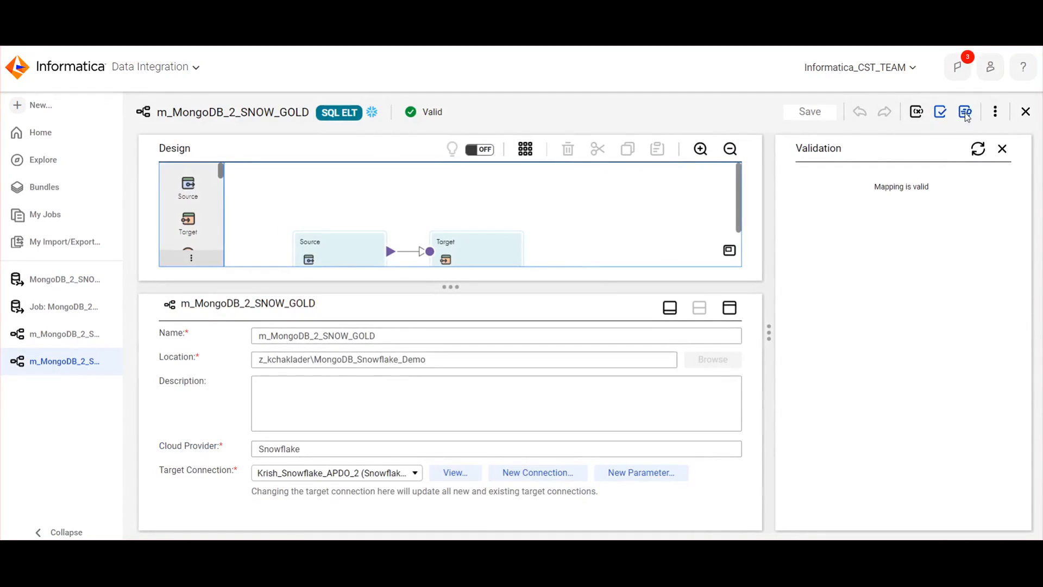
left_click(966, 114)
left_click(847, 387)
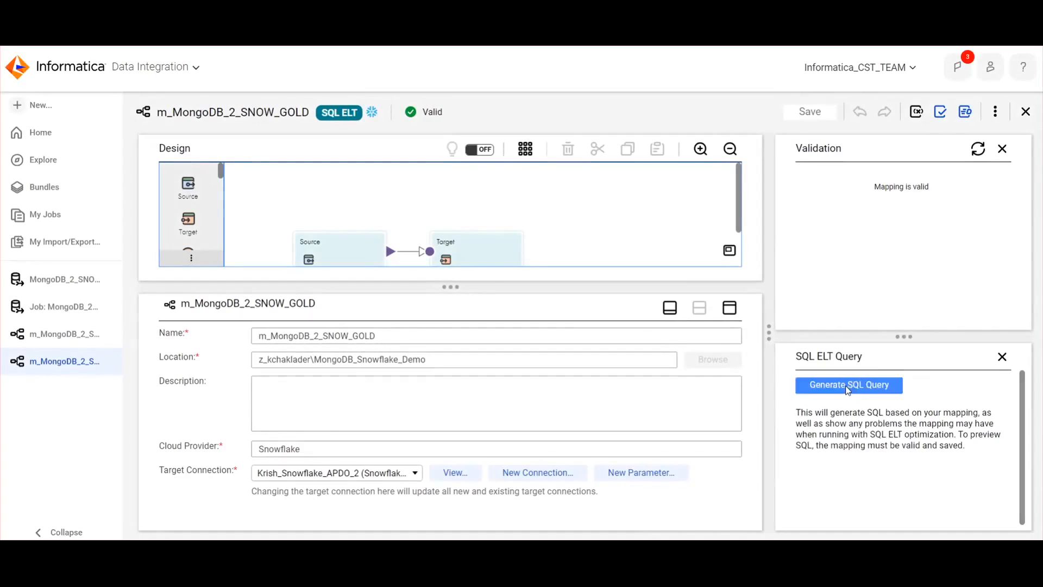
left_click(846, 385)
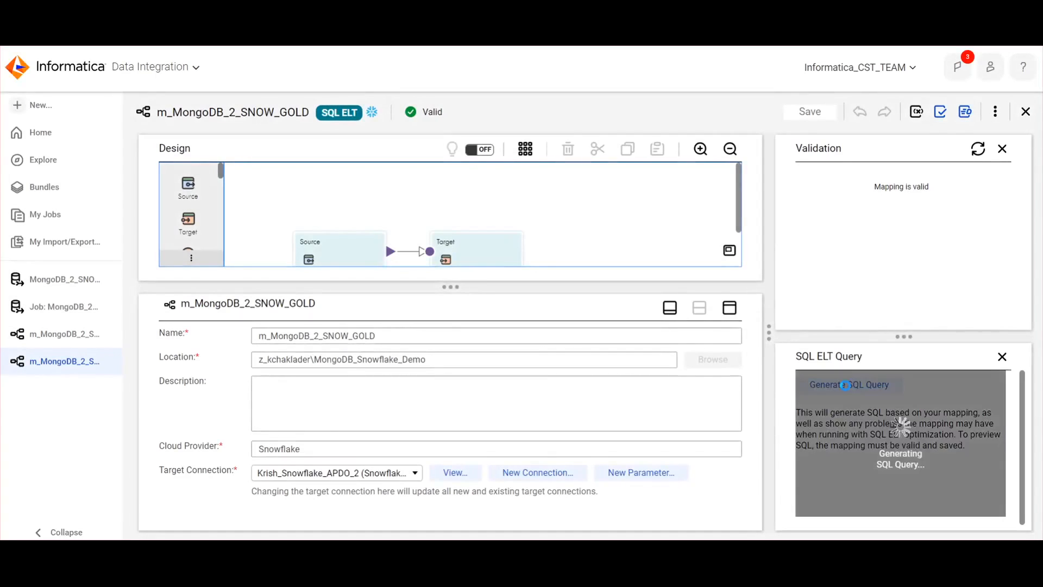
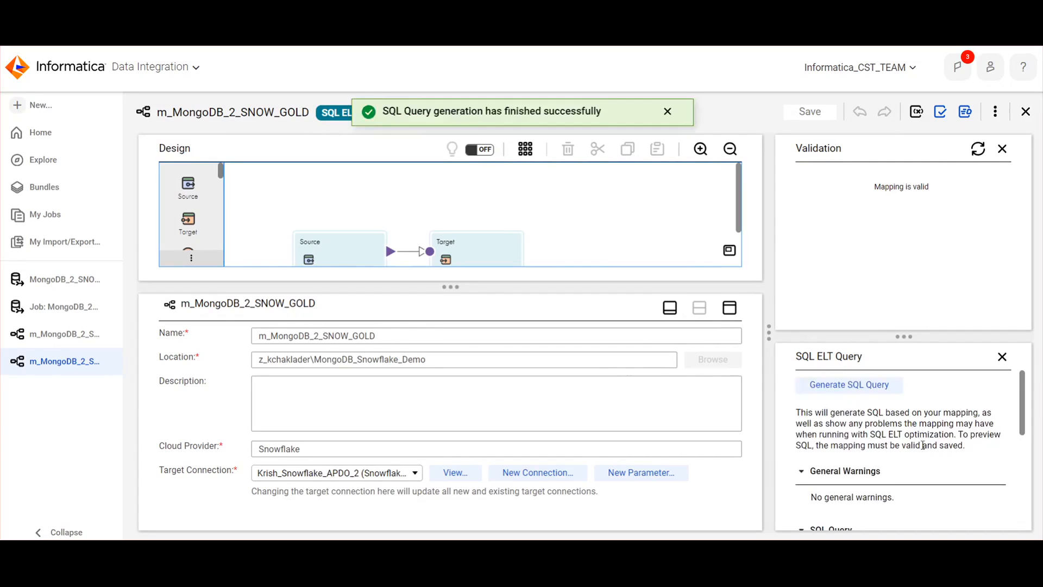
Review the generated SQL ELT query for m_MongoDB_2_SNOW_GOLD, including its view creation, MAX columns and insert statement, and close the mapping
scroll(915, 429, "down", 10)
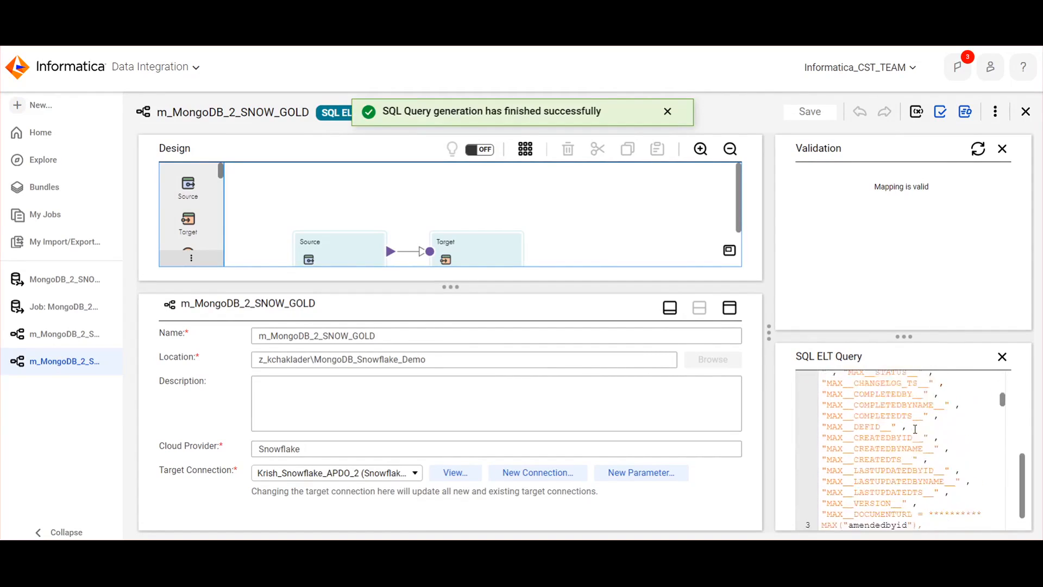
scroll(999, 422, "down", 15)
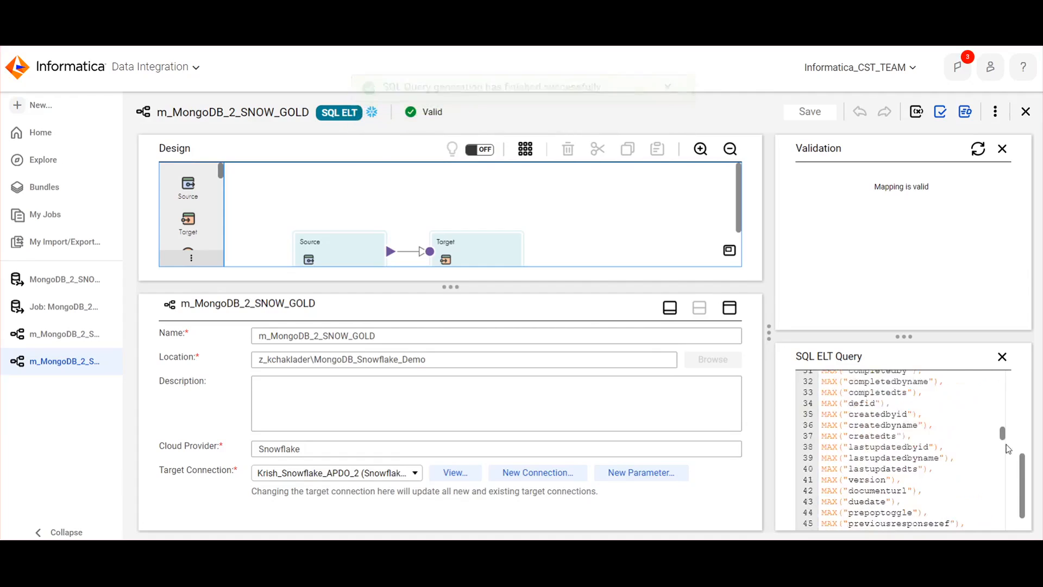
scroll(1009, 504, "down", 6)
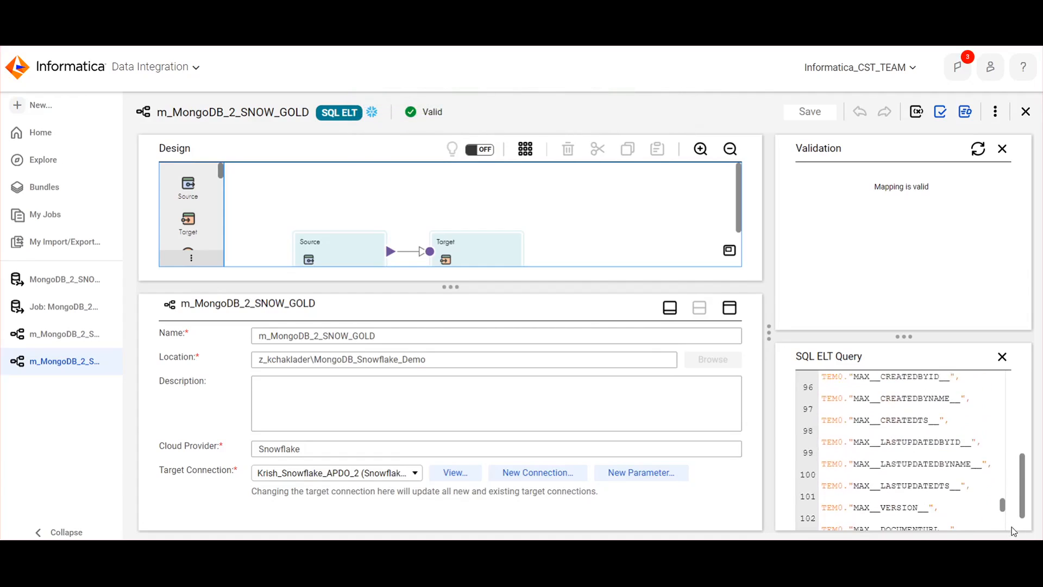
scroll(1011, 503, "up", 20)
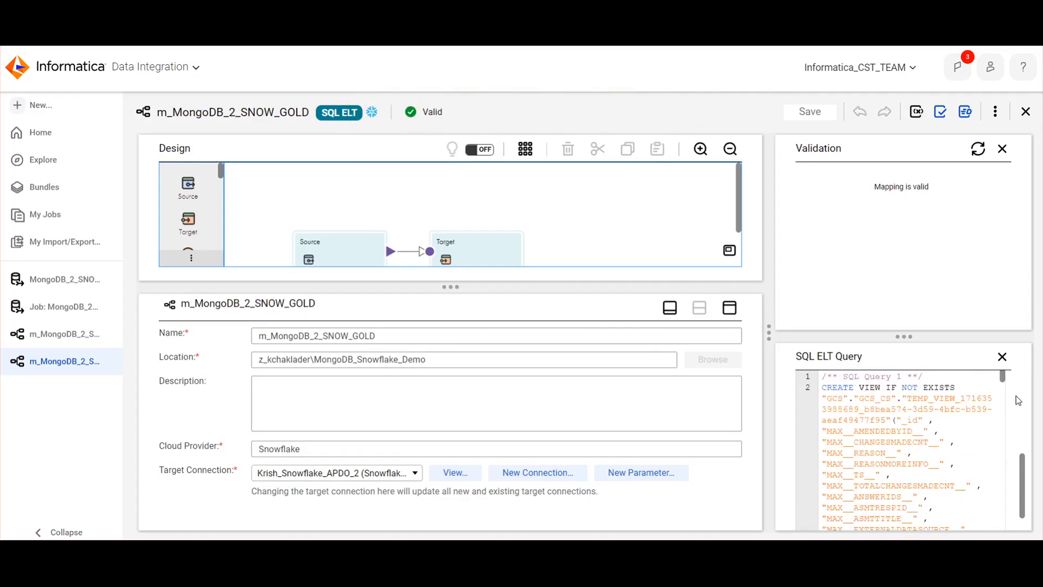
scroll(957, 450, "down", 12)
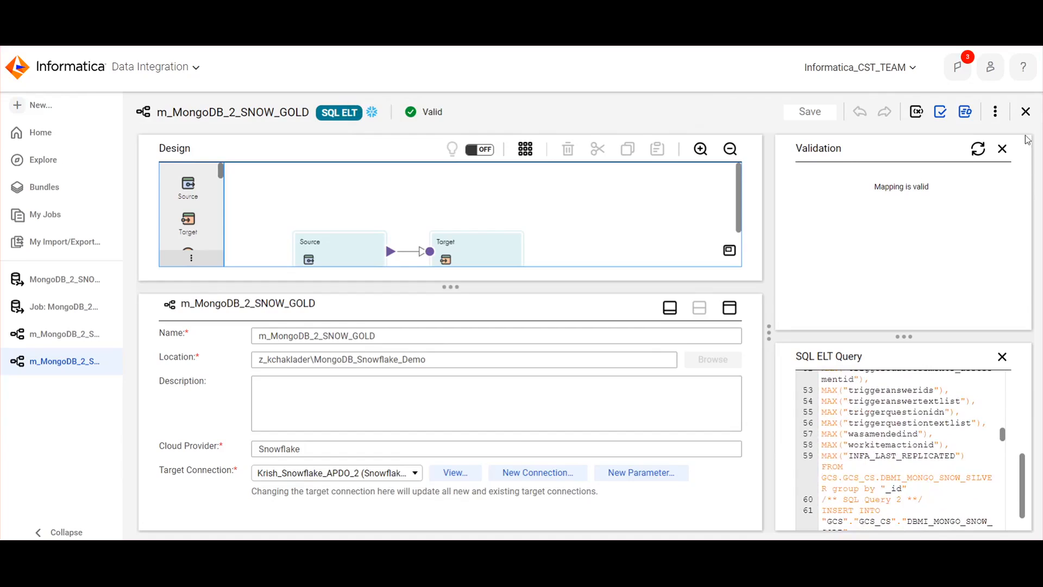
left_click(1025, 111)
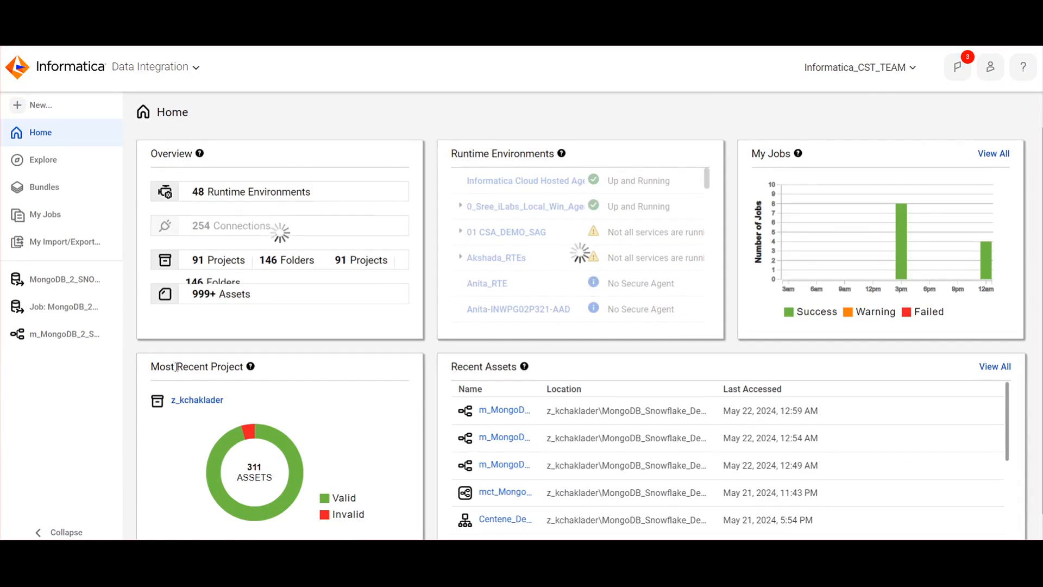
Open the mct_MongoDB_2_SNOW_GOLD mapping task from the most recent project's MongoDB_Snowflake_Demo folder and review its task details
left_click(197, 399)
left_click(307, 244)
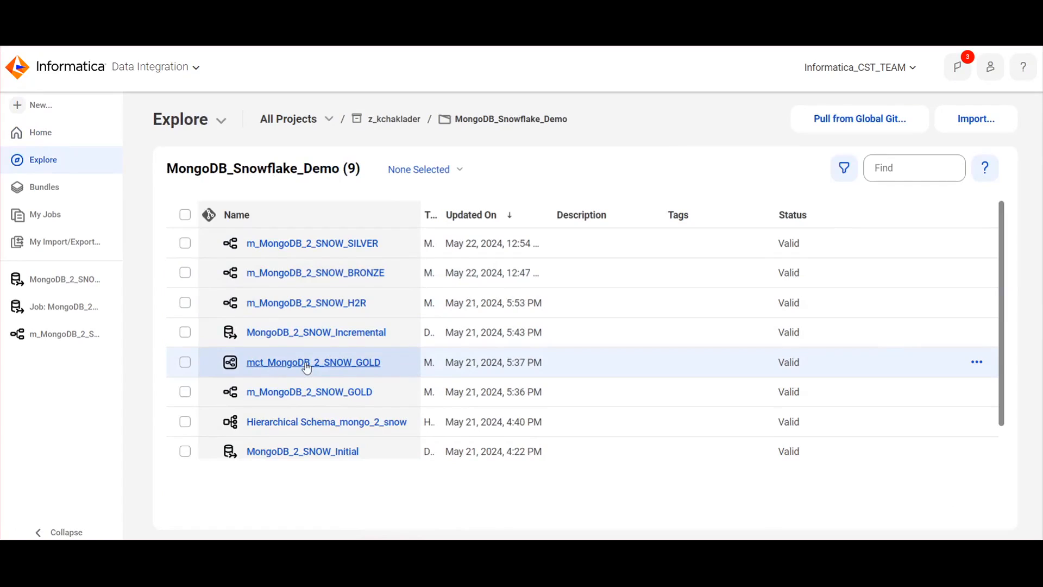
left_click(307, 363)
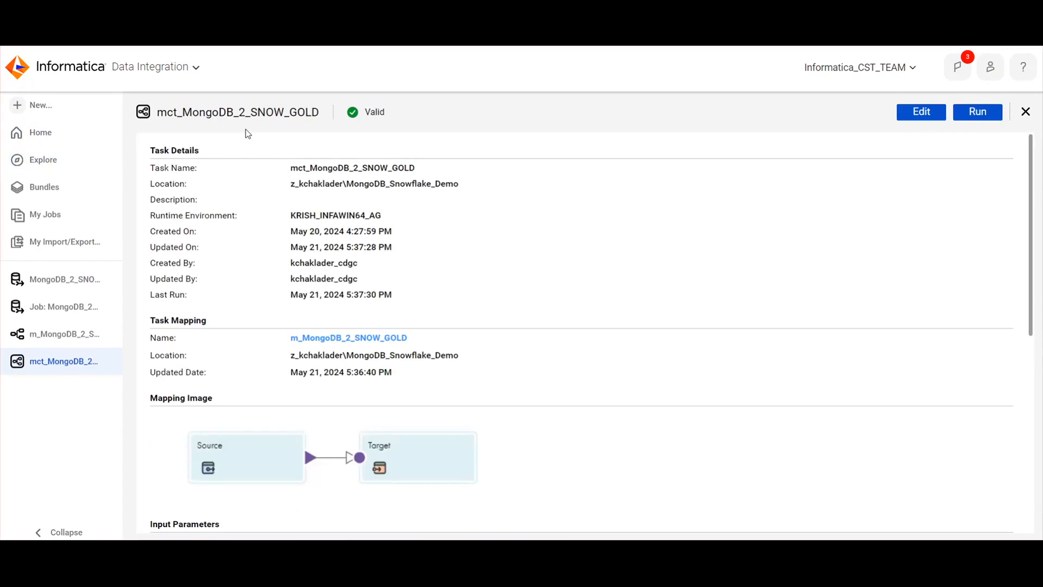
left_click_drag(257, 117, 170, 113)
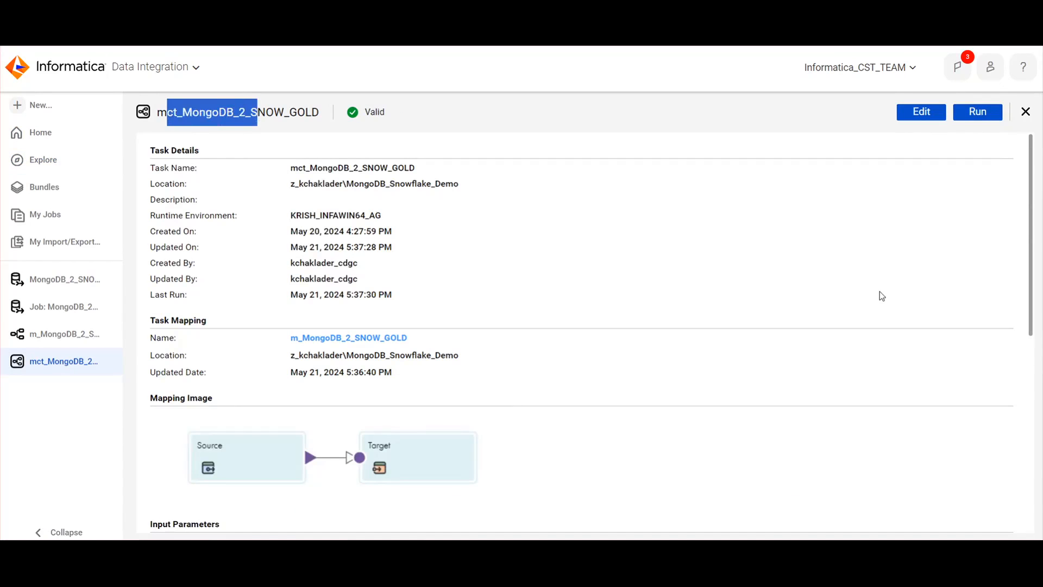
scroll(879, 295, "down", 3)
scroll(880, 295, "up", 3)
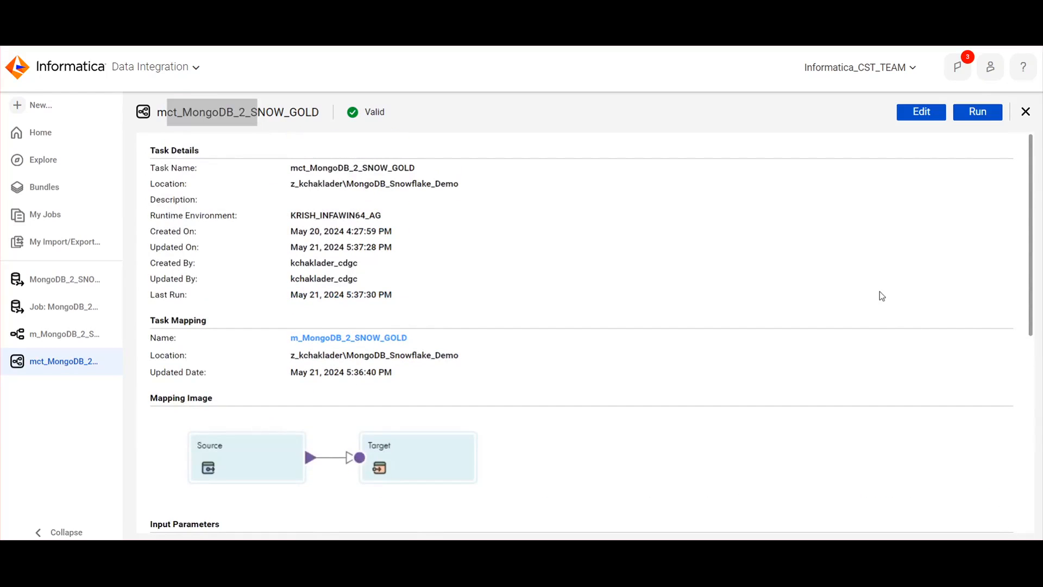
Run the mct_MongoDB_2_SNOW_GOLD task and view its job in My Jobs, removing the asset name filter
left_click(978, 112)
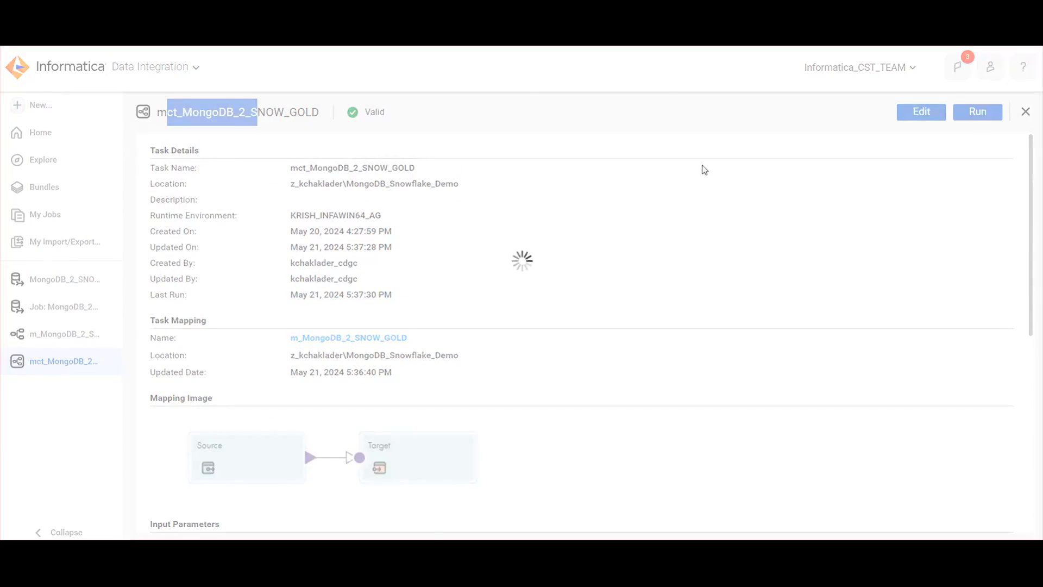
left_click(623, 114)
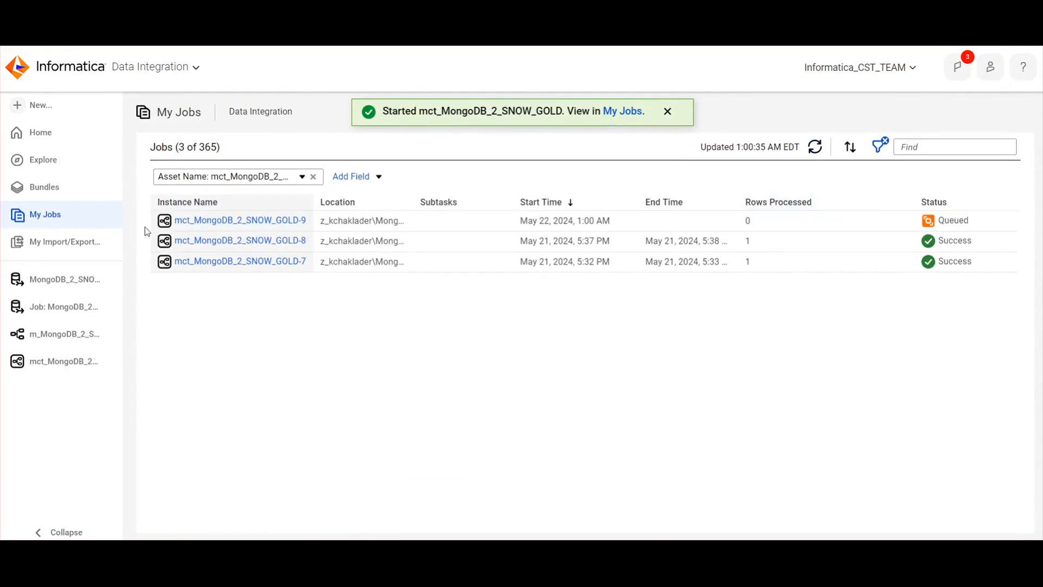
left_click(315, 176)
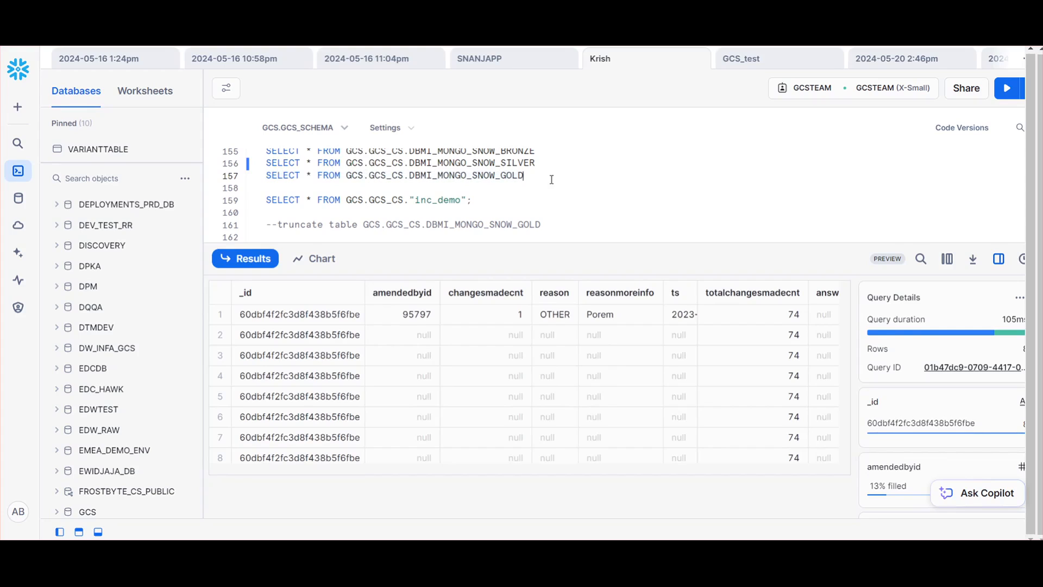
In Snowflake, query all rows of GCS.GCS_CS.DBMI_MONGO_SNOW_GOLD and inspect the result's columns through INFA_LAST_REPLICATED
left_click(1007, 88)
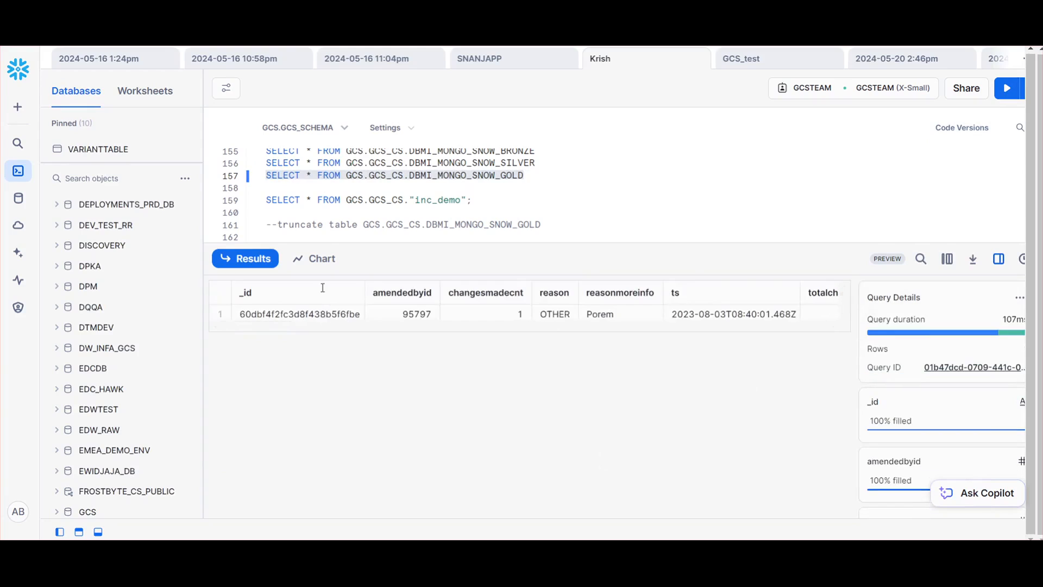
left_click_drag(257, 324, 811, 333)
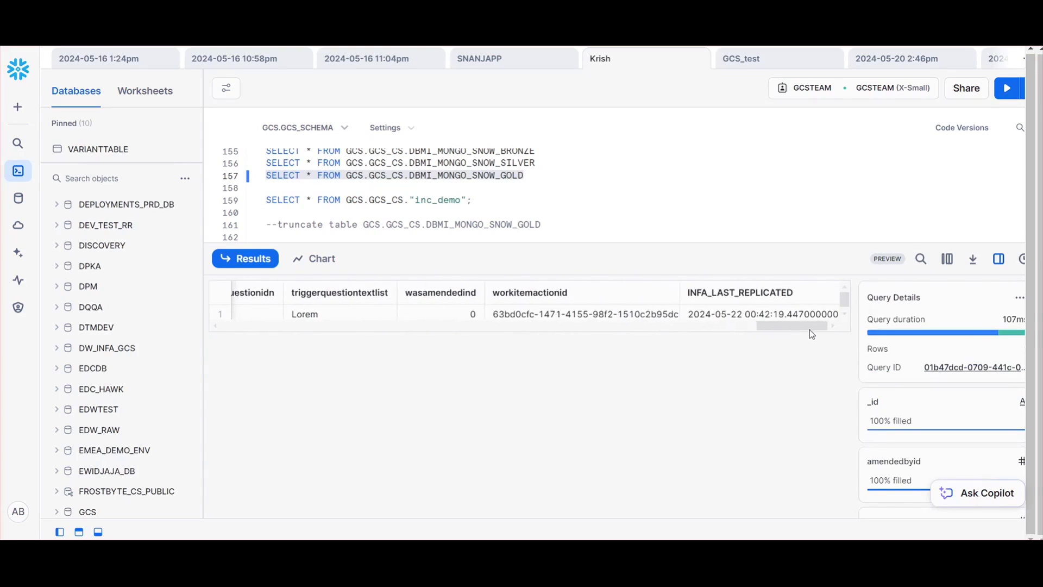
left_click(734, 316)
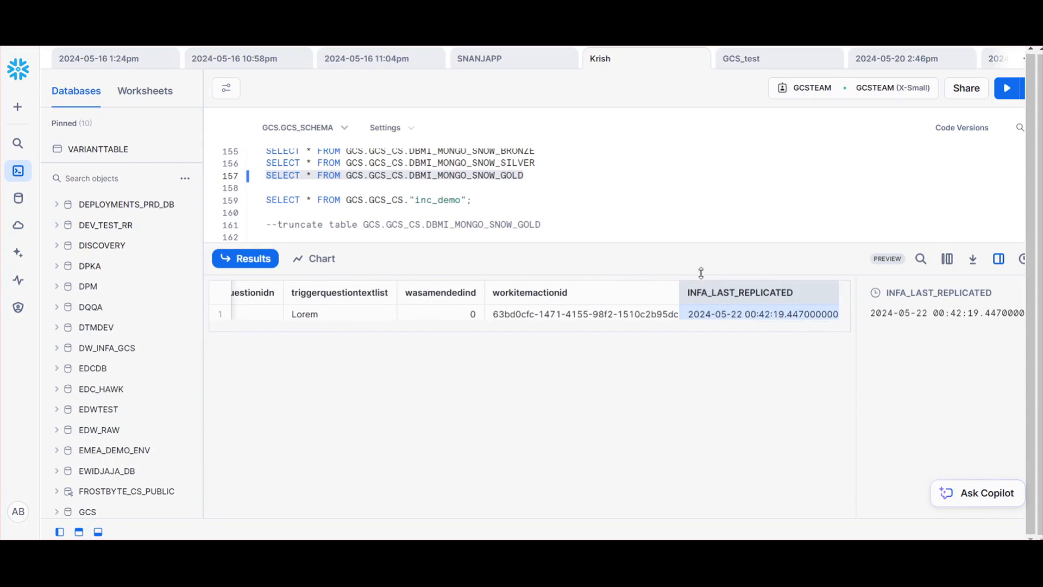
left_click_drag(683, 274, 688, 301)
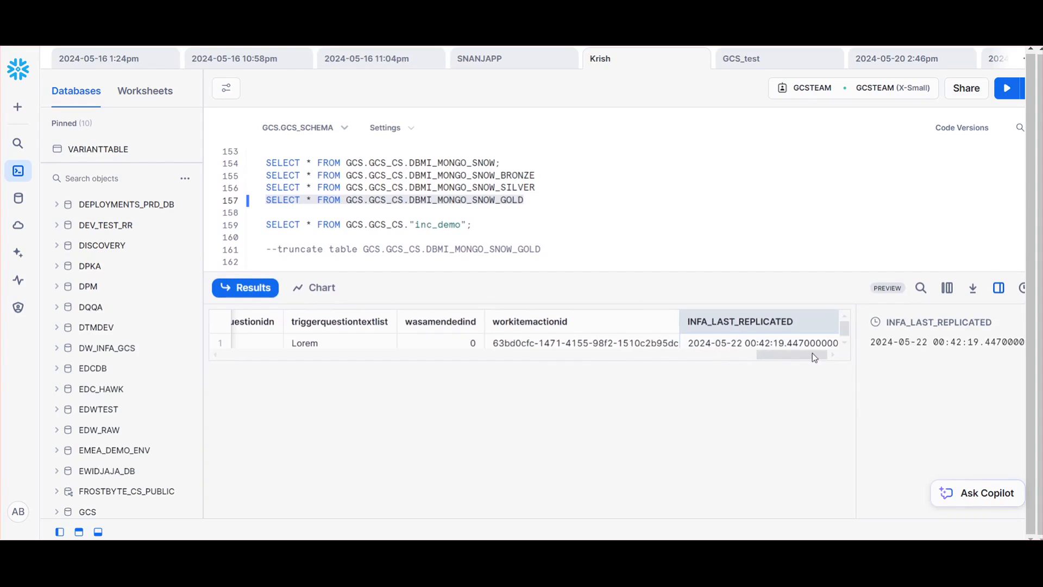
left_click_drag(808, 356, 858, 348)
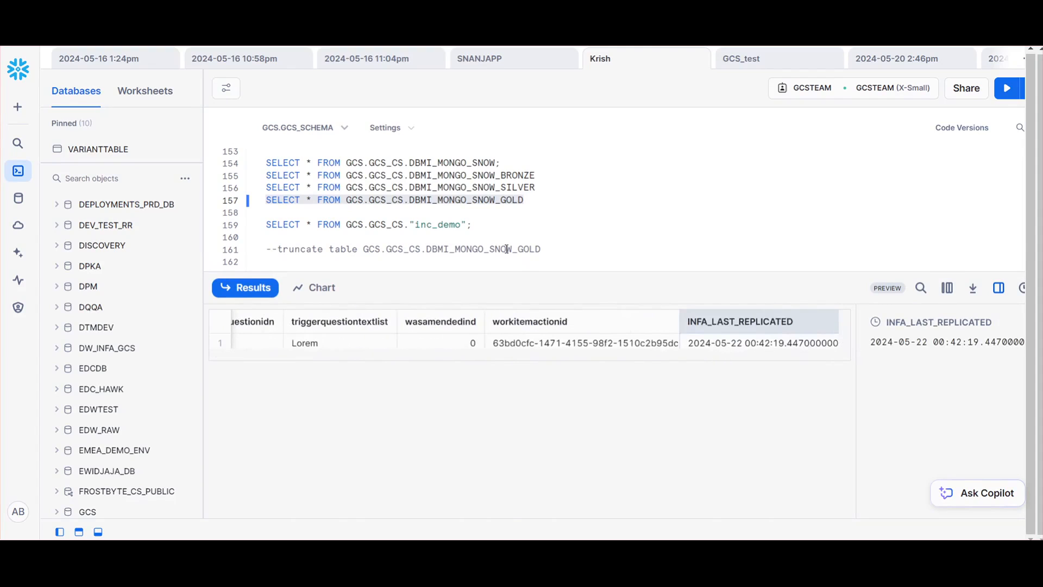
Run SELECT * FROM GCS.GCS_CS.DBMI_MONGO_SNOW; and inspect the raw JSON in the DOCUMENT column
left_click(497, 162)
type(";")
left_click_drag(495, 162, 239, 162)
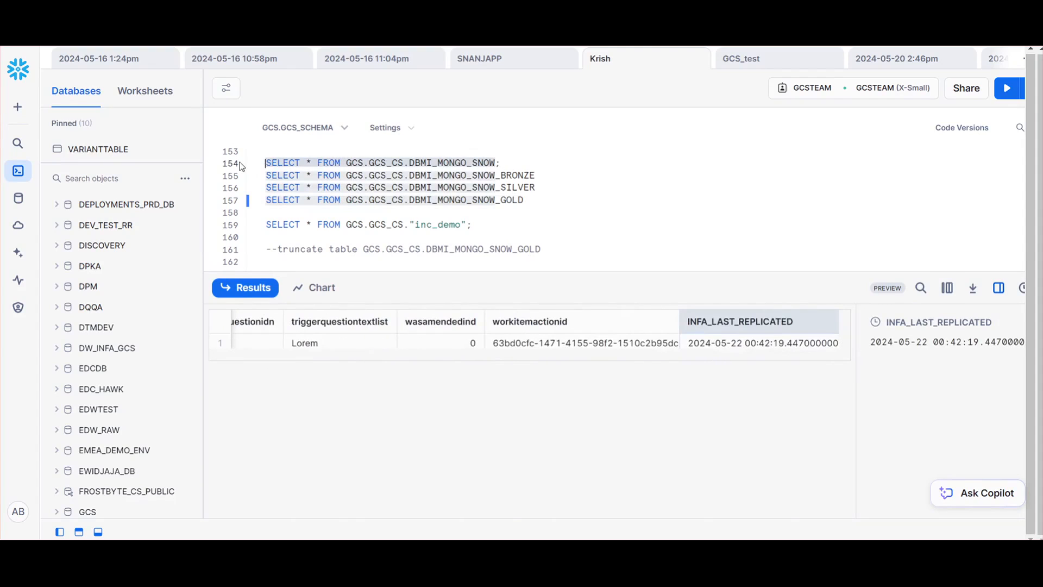
left_click_drag(526, 169, 258, 167)
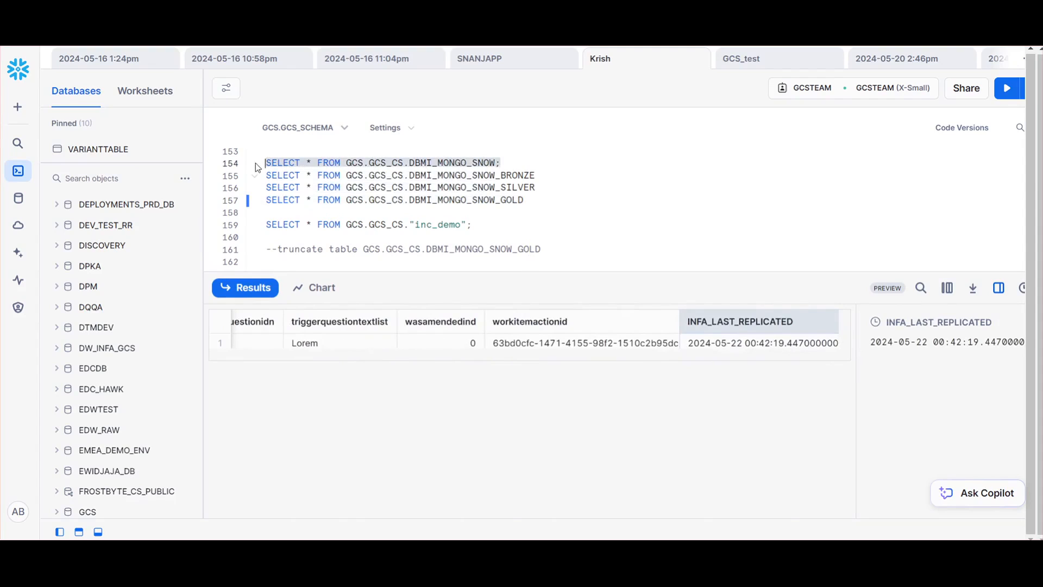
left_click(1006, 89)
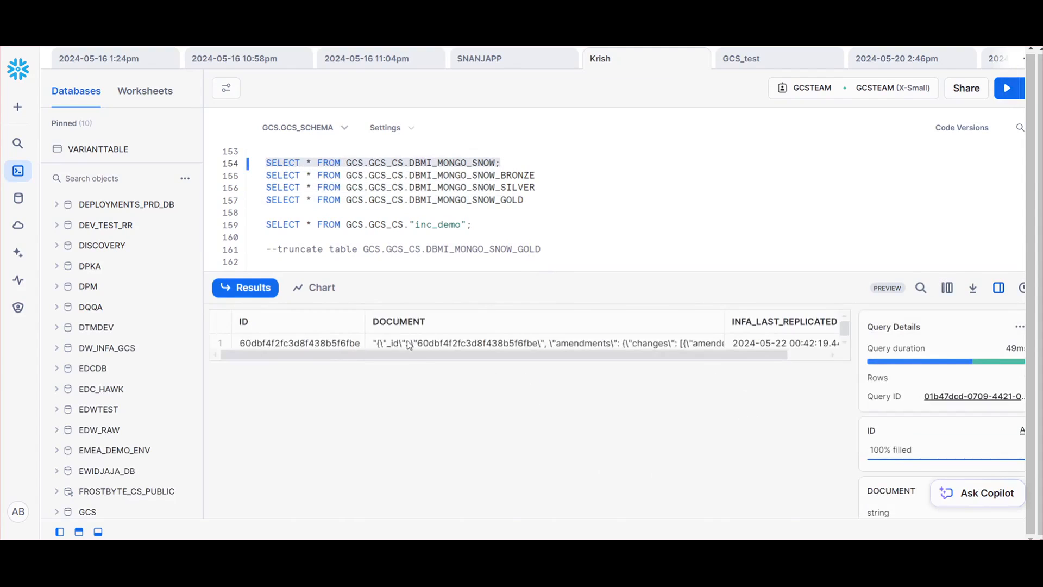
left_click(408, 344)
Rerun the SELECT on DBMI_MONGO_SNOW_GOLD and look across its flattened columns
left_click_drag(528, 201, 264, 201)
left_click(1007, 90)
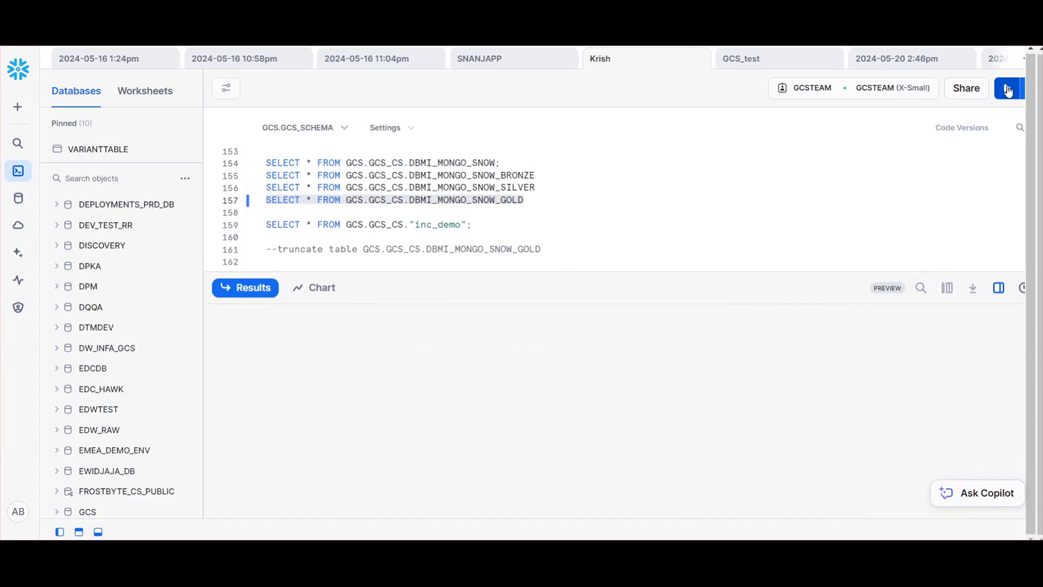
left_click_drag(286, 358, 683, 360)
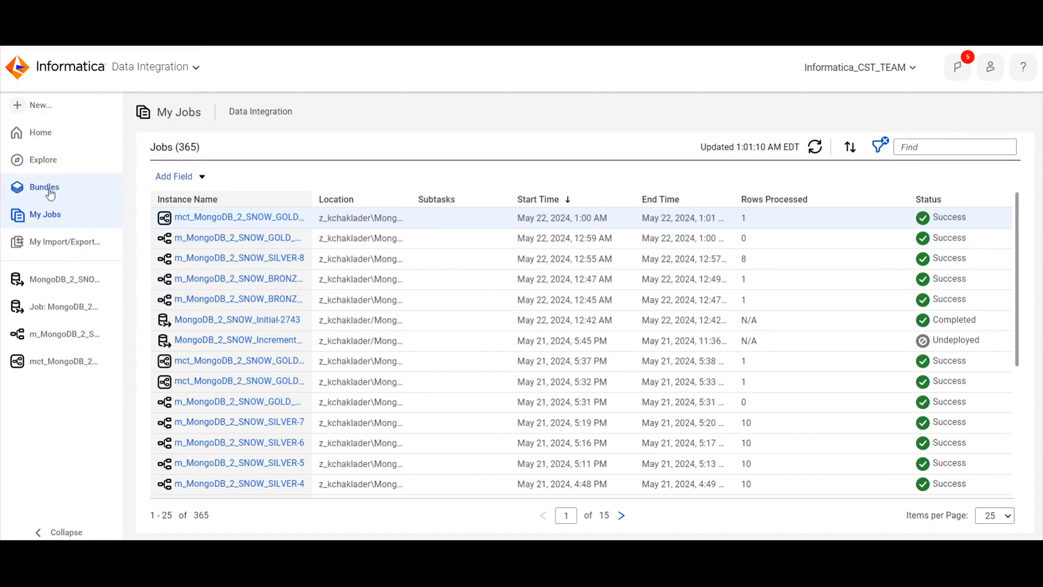
Switch to Informatica and review the assets in the most recent project's MongoDB_Snowflake_Demo folder
left_click(40, 133)
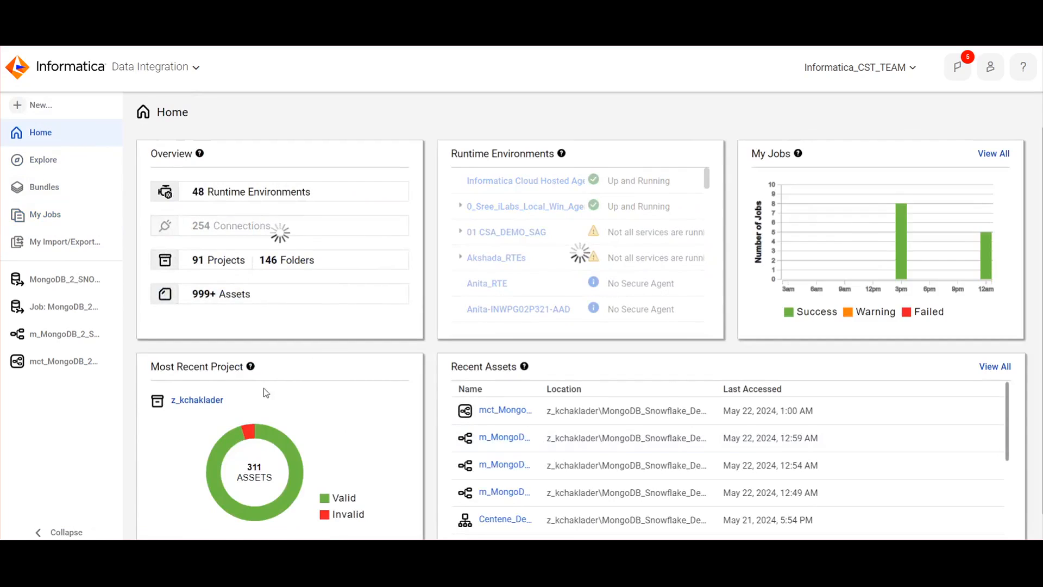
left_click(205, 399)
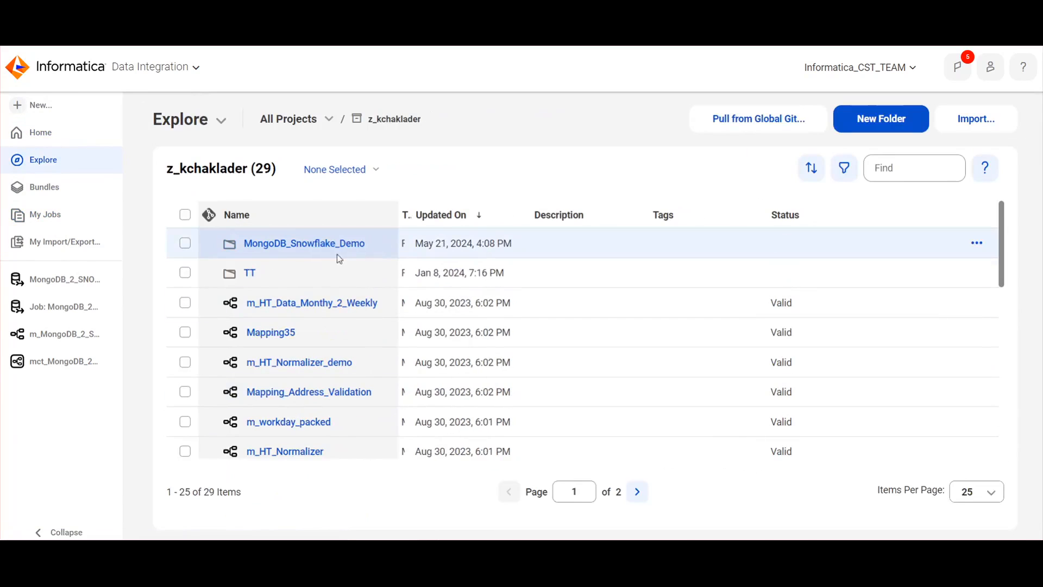
left_click(315, 243)
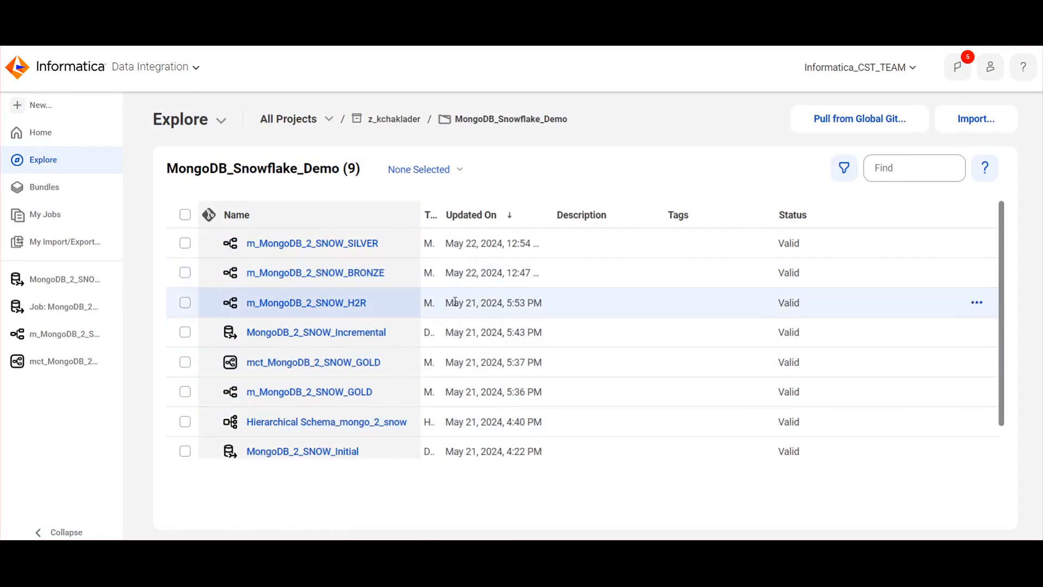
scroll(364, 434, "down", 1)
scroll(360, 429, "up", 1)
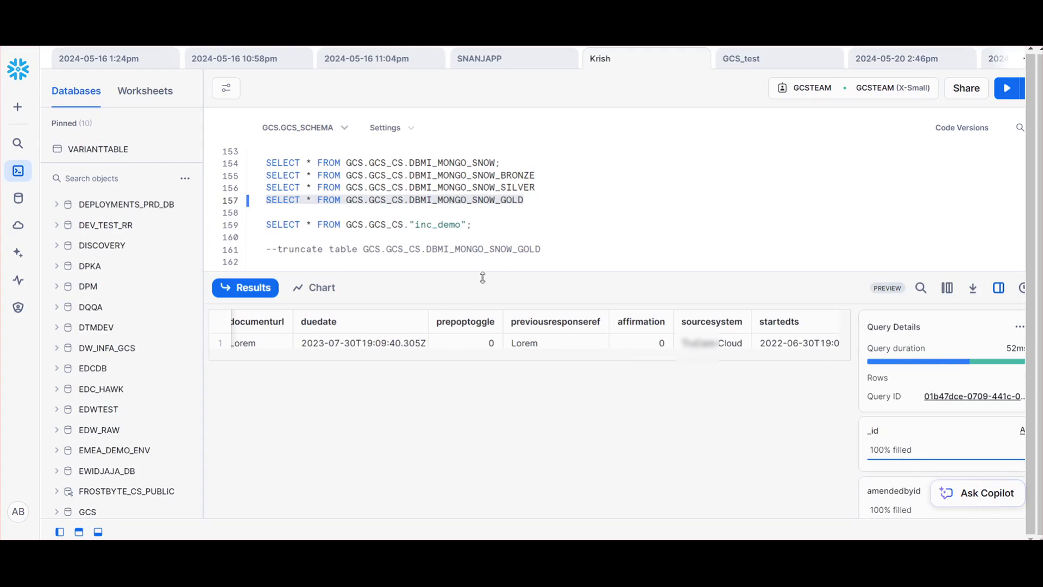
In the Snowflake worksheet, highlight the four SELECT statements from DBMI_MONGO_SNOW through DBMI_MONGO_SNOW_GOLD, and clear the selection
left_click(532, 205)
left_click_drag(551, 199, 264, 163)
left_click_drag(524, 200, 259, 174)
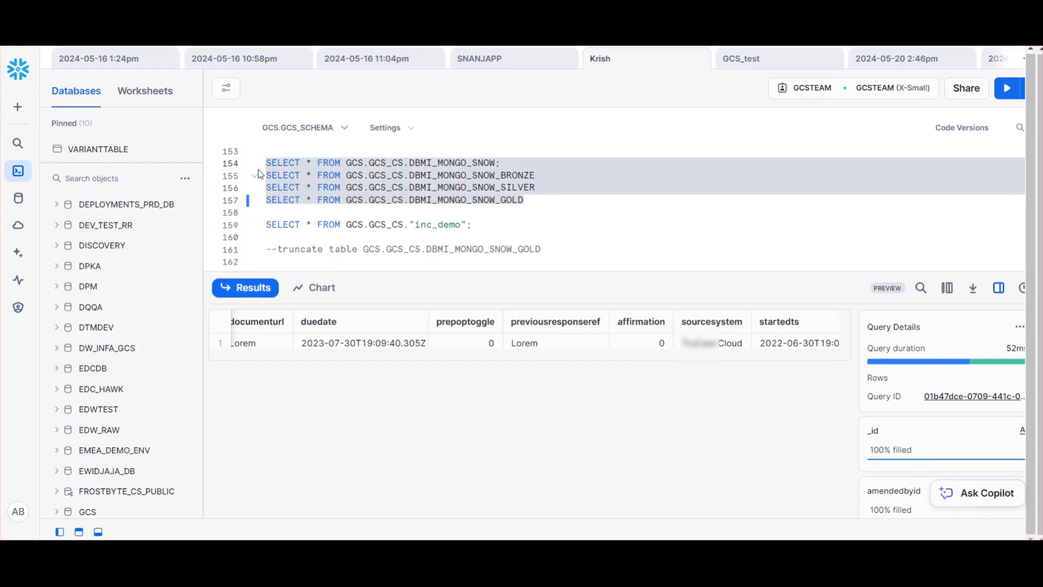
left_click(337, 153)
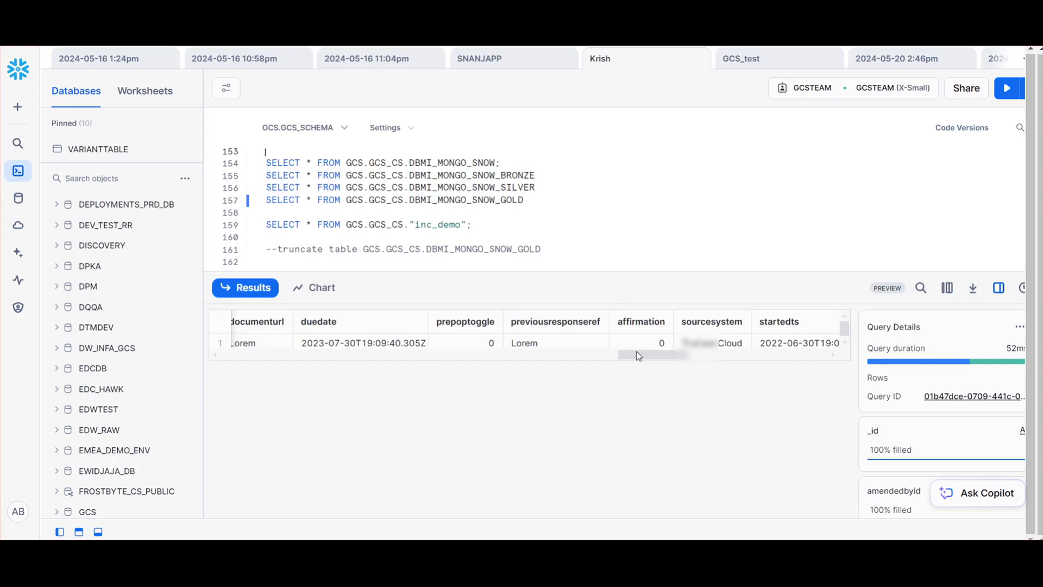
Look back and forth across the gold result's columns, from reason to sourcesystem and startedts
left_click_drag(637, 352, 269, 361)
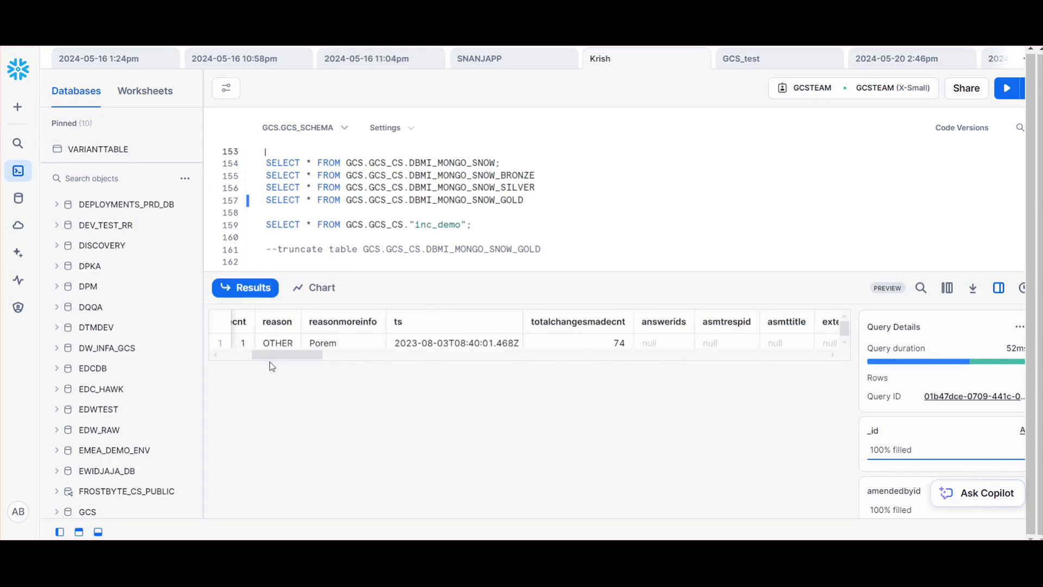
left_click_drag(270, 361, 633, 353)
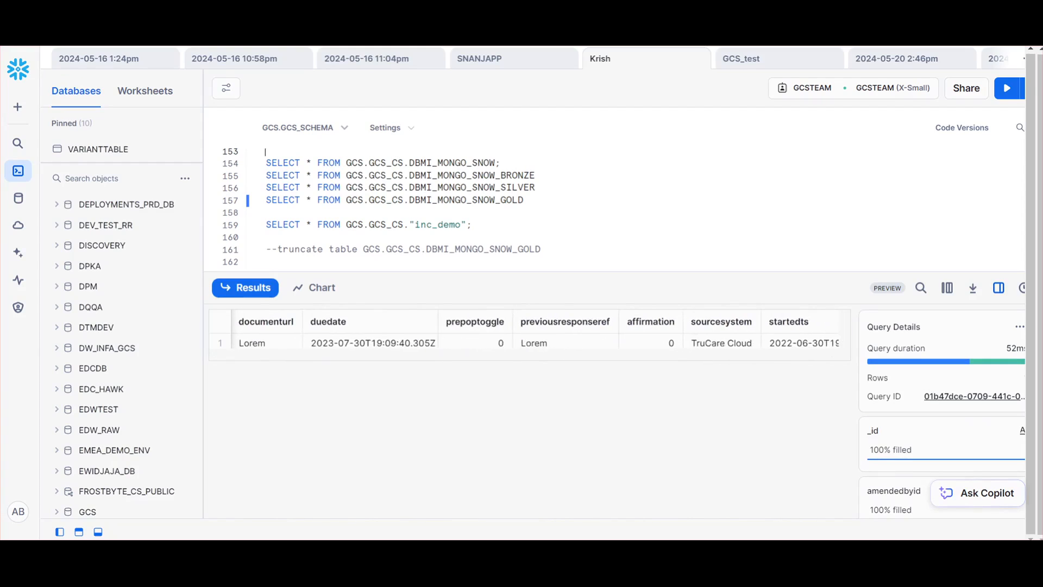
left_click(673, 231)
key("ctrl+Return")
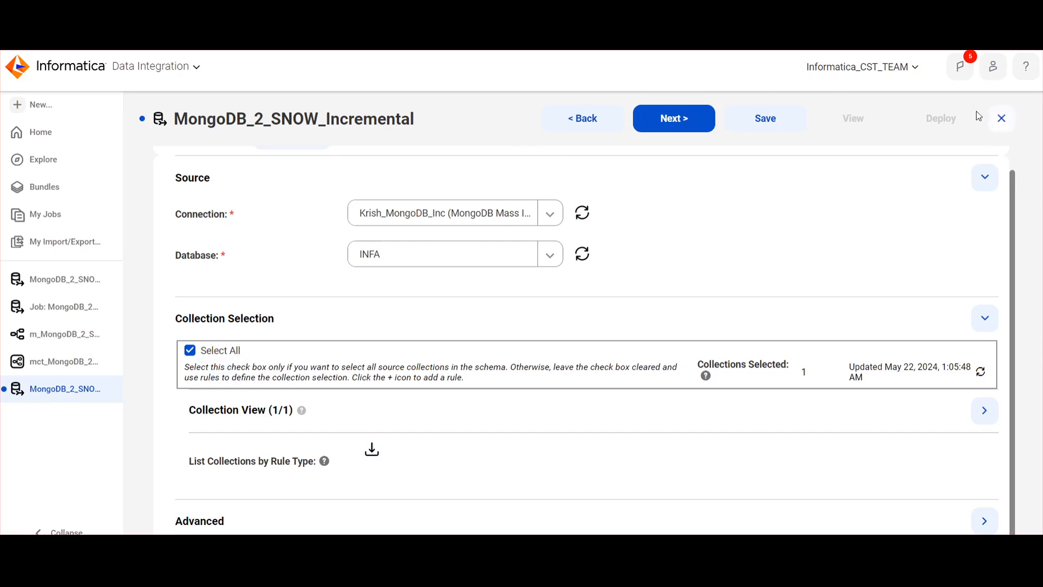
In Informatica, close the MongoDB_2_SNOW_Incremental task, discarding its unsaved changes, and return to the Home page
left_click(1006, 122)
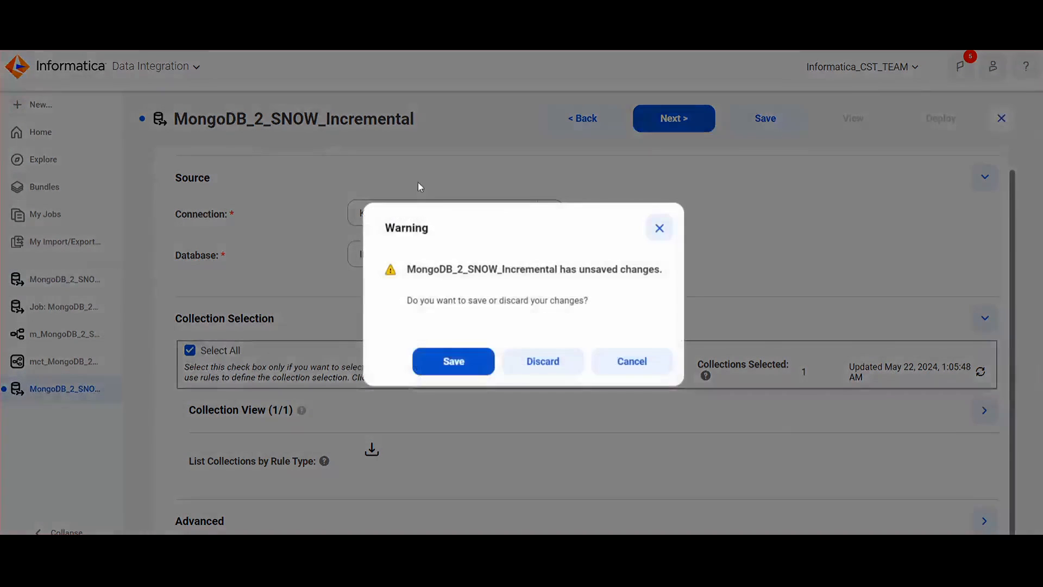
left_click(552, 368)
left_click(70, 139)
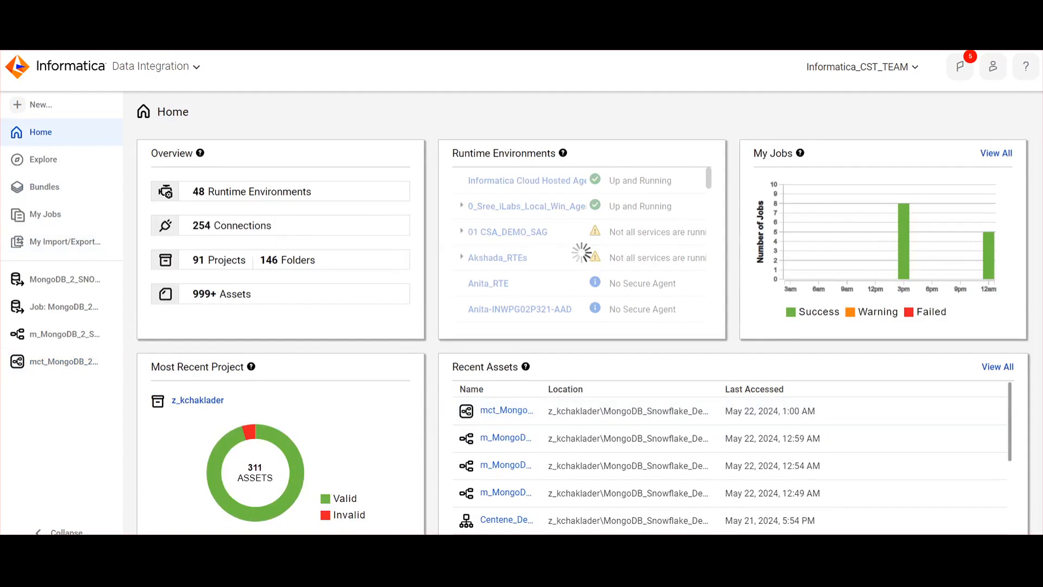
mouse_move(519, 564)
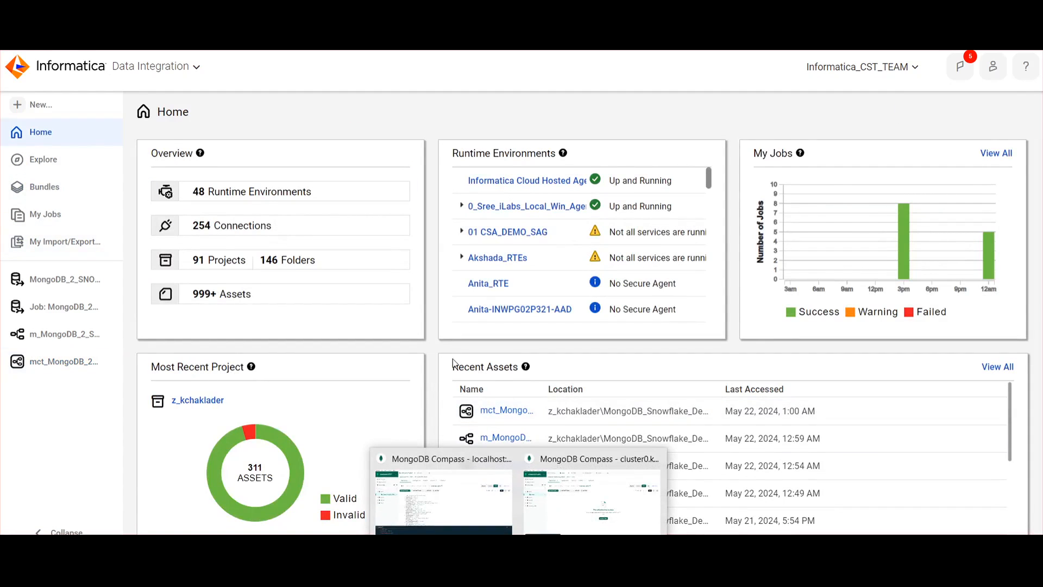
Open the MongoDB_2_SNOW_Incremental task from the most recent project's MongoDB_Snowflake_Demo folder
left_click(222, 396)
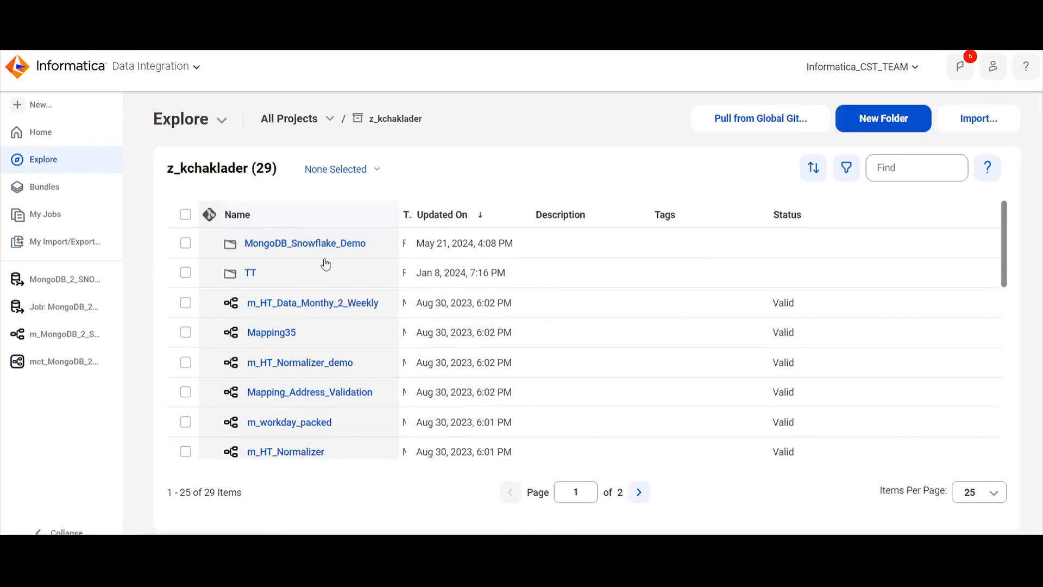
left_click(337, 244)
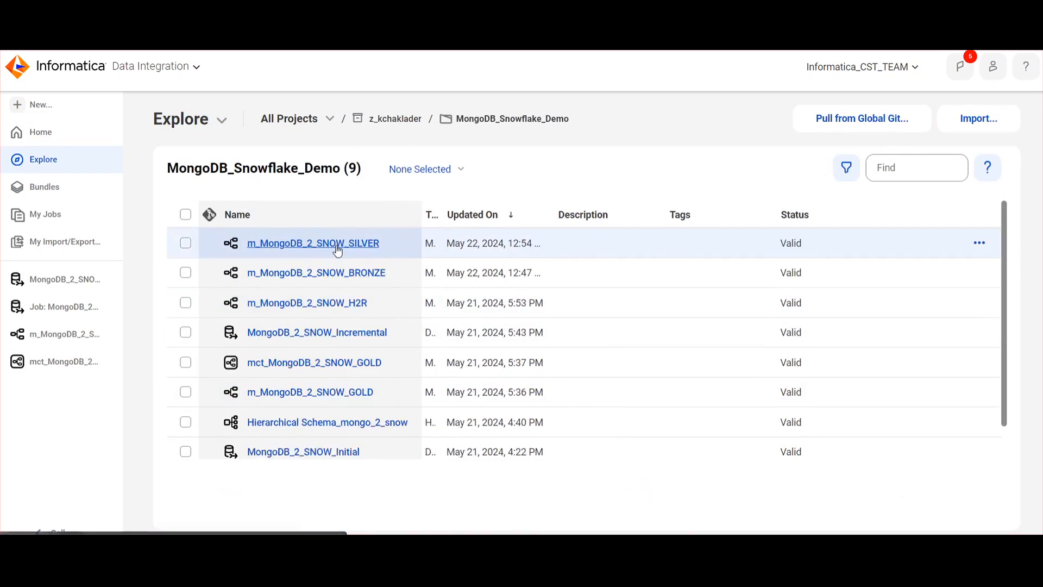
left_click(377, 333)
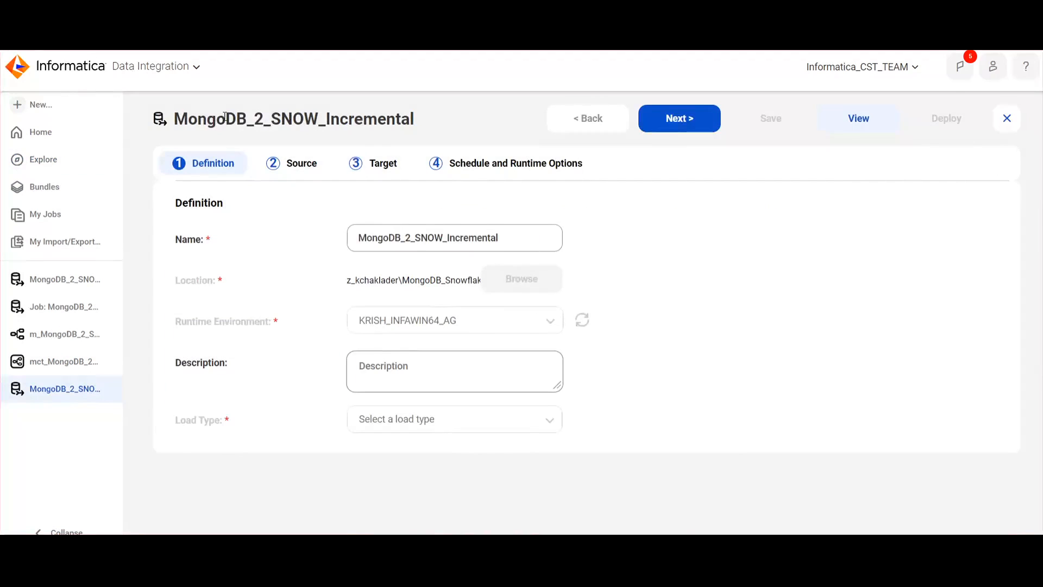
Review the incremental task's definition, highlighting its name and its load type
left_click_drag(226, 117, 386, 120)
left_click(739, 321)
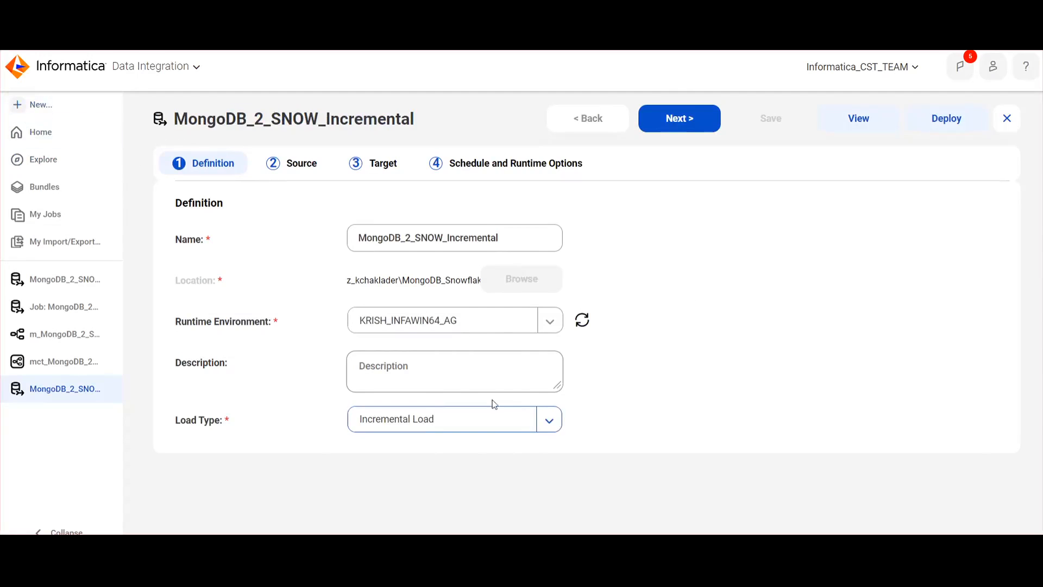
left_click(470, 418)
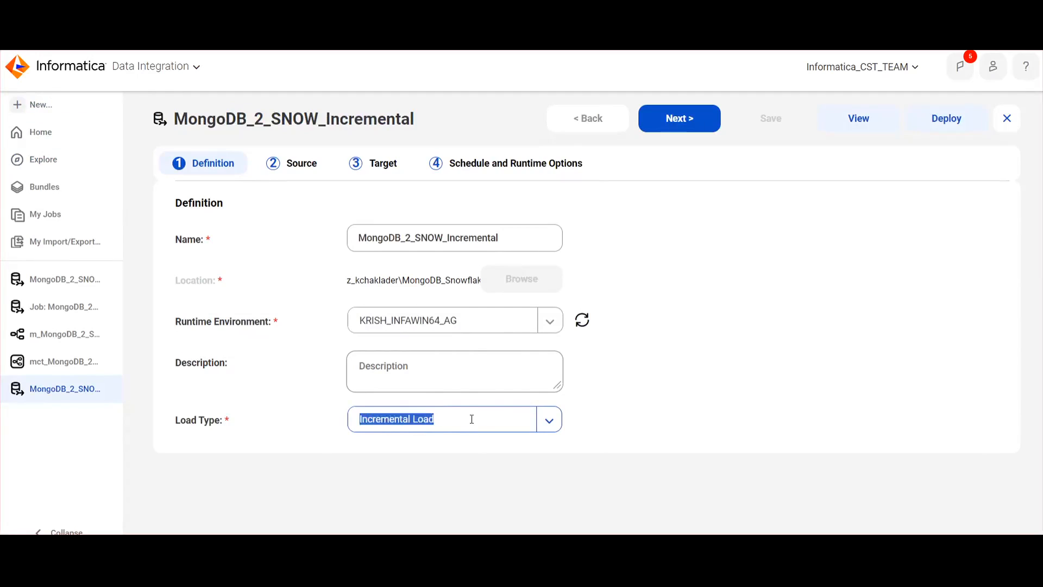
left_click(728, 444)
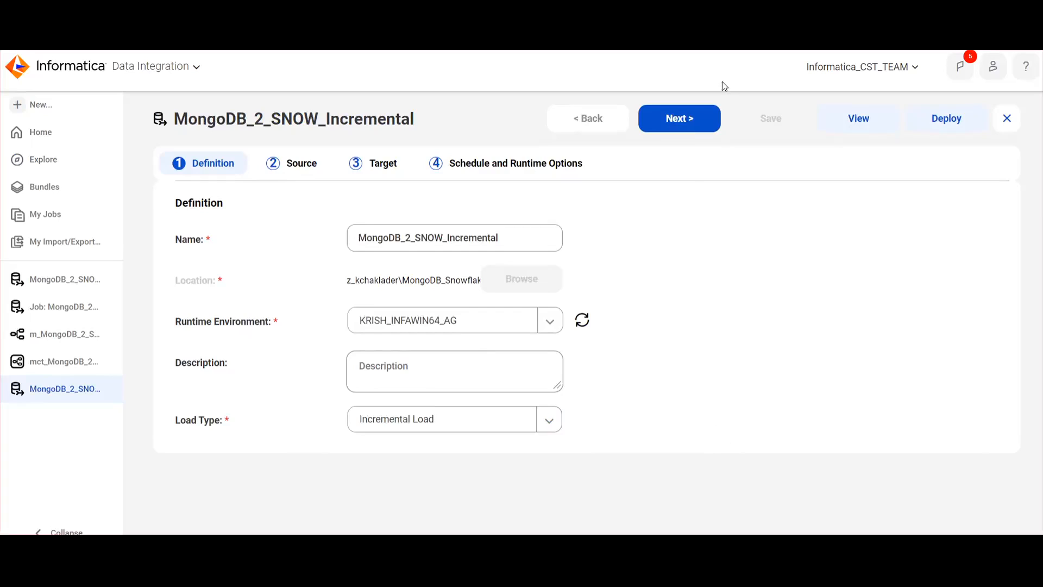
Go to the task's Source settings and expand the collection view to examine the selected collections
left_click(689, 126)
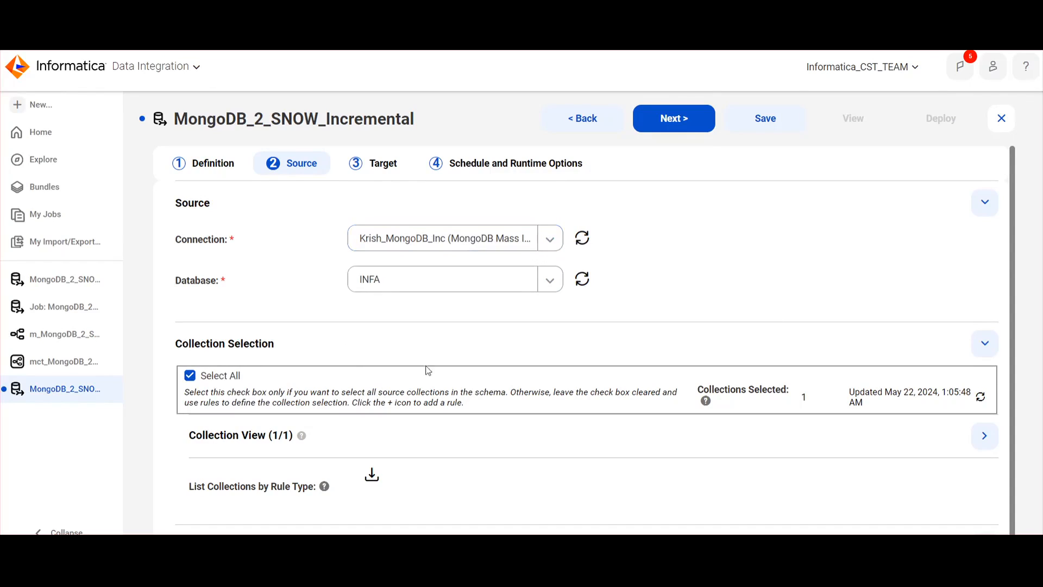
scroll(348, 394, "down", 1)
left_click(263, 411)
scroll(365, 433, "down", 5)
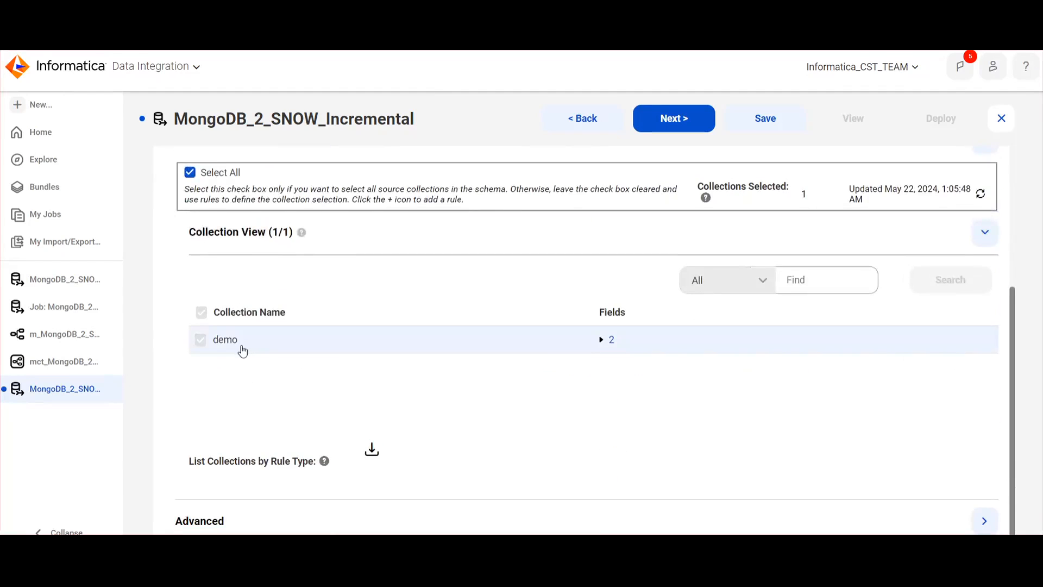
scroll(287, 360, "up", 6)
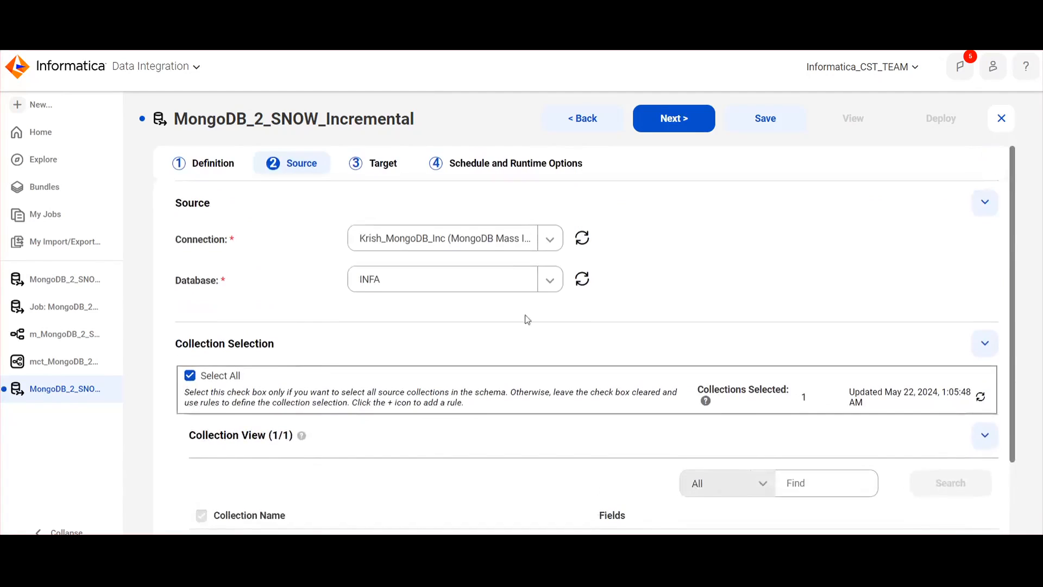
Go to the task's Target settings and examine the apply mode options and the table renaming rules
left_click(672, 119)
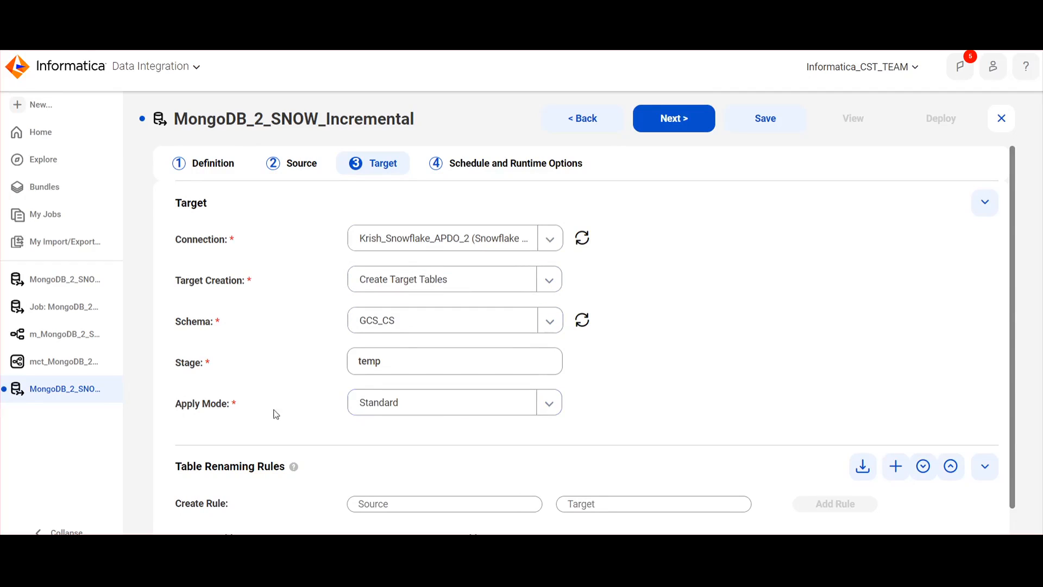
left_click(438, 402)
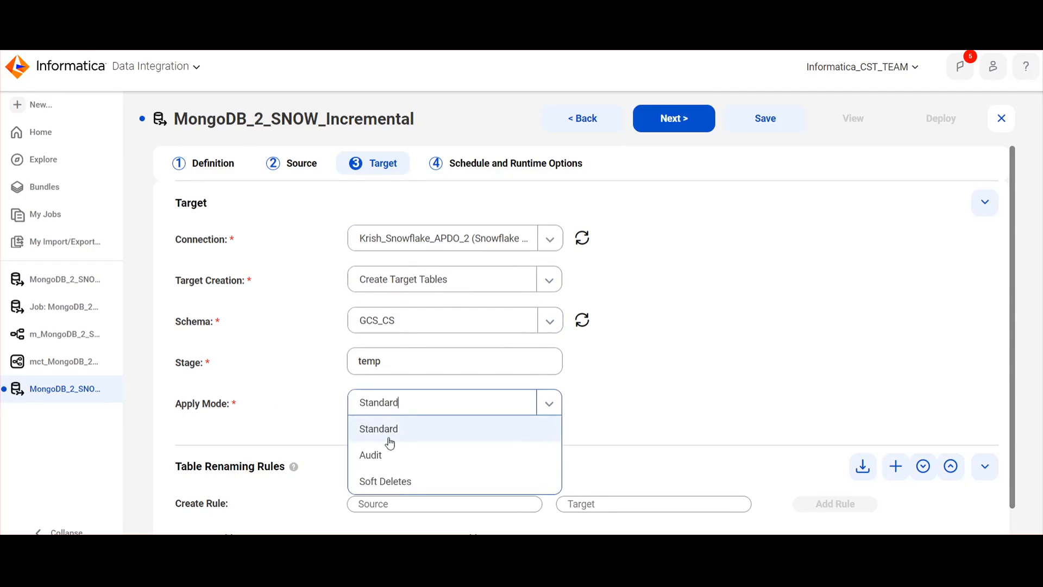
left_click(686, 357)
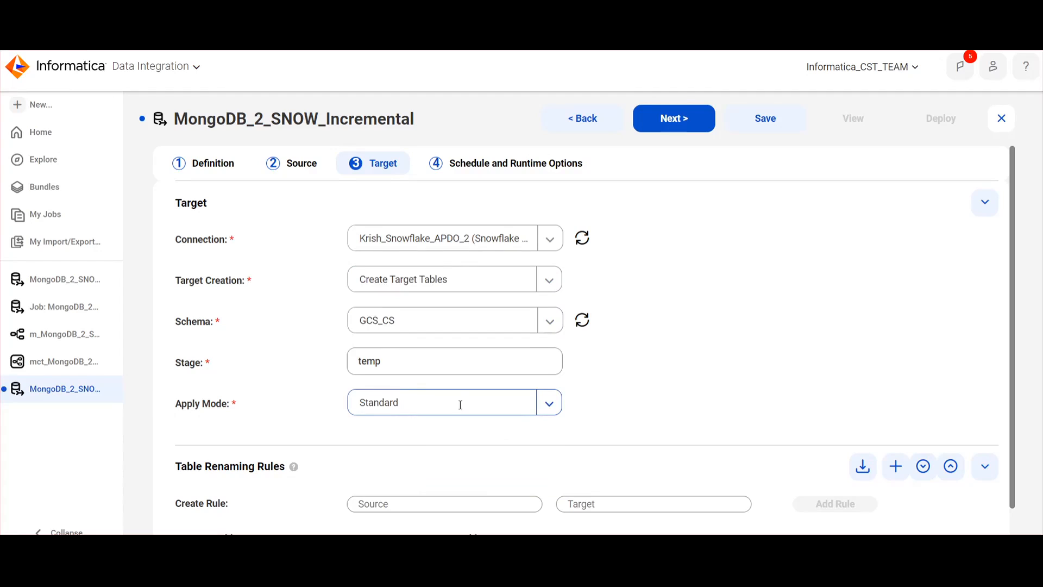
scroll(642, 365, "down", 2)
scroll(643, 367, "up", 2)
scroll(642, 366, "down", 2)
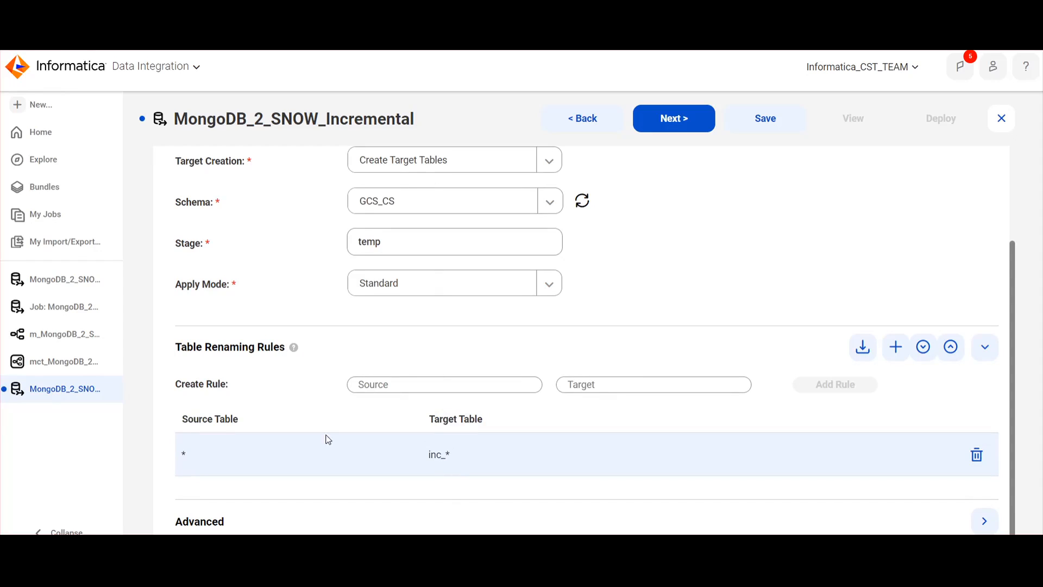
scroll(535, 479, "up", 5)
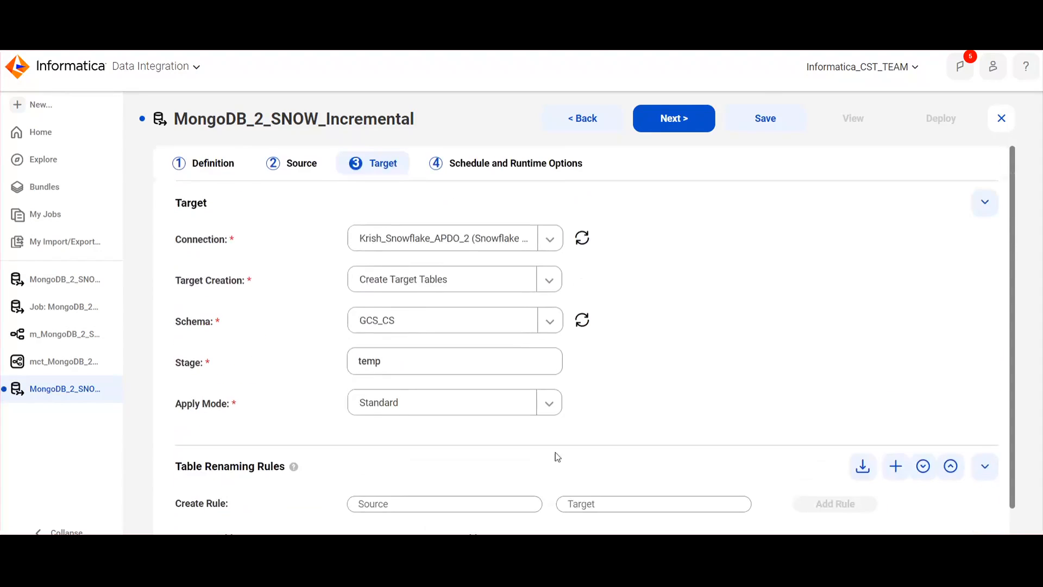
Continue to the schedule and runtime options, save the incremental task and deploy it
left_click(685, 117)
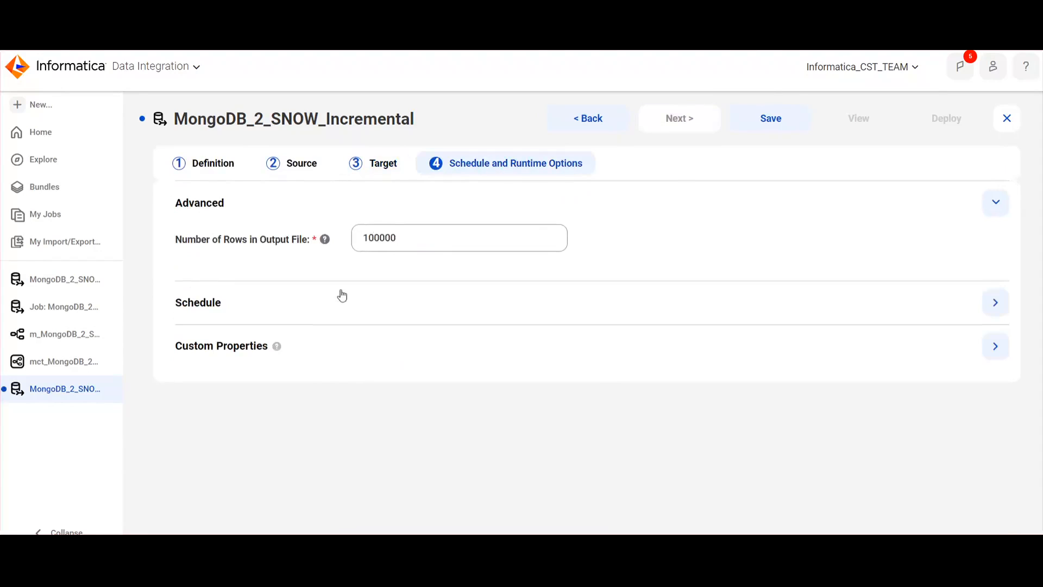
left_click(773, 122)
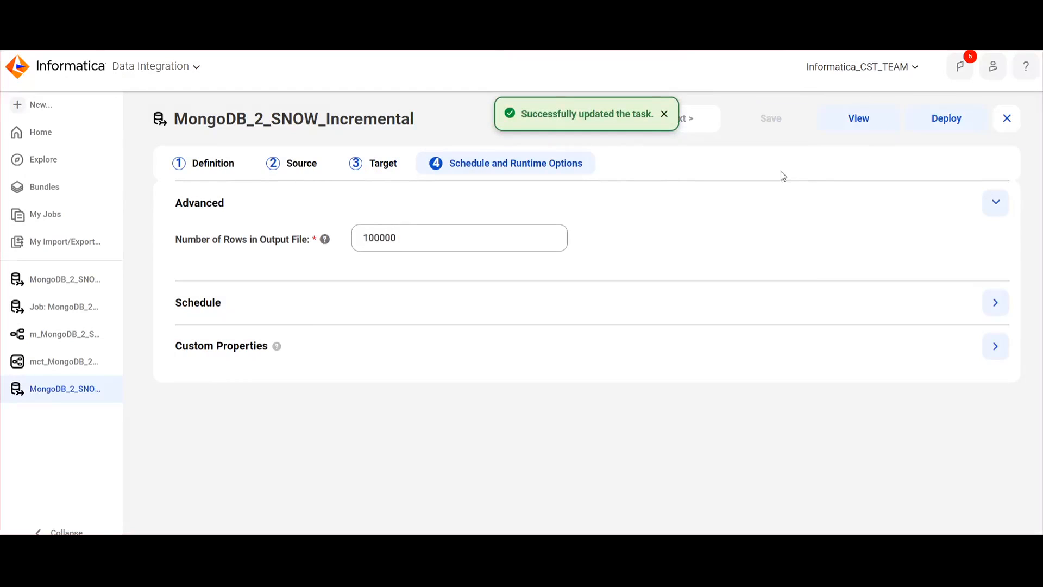
left_click(953, 124)
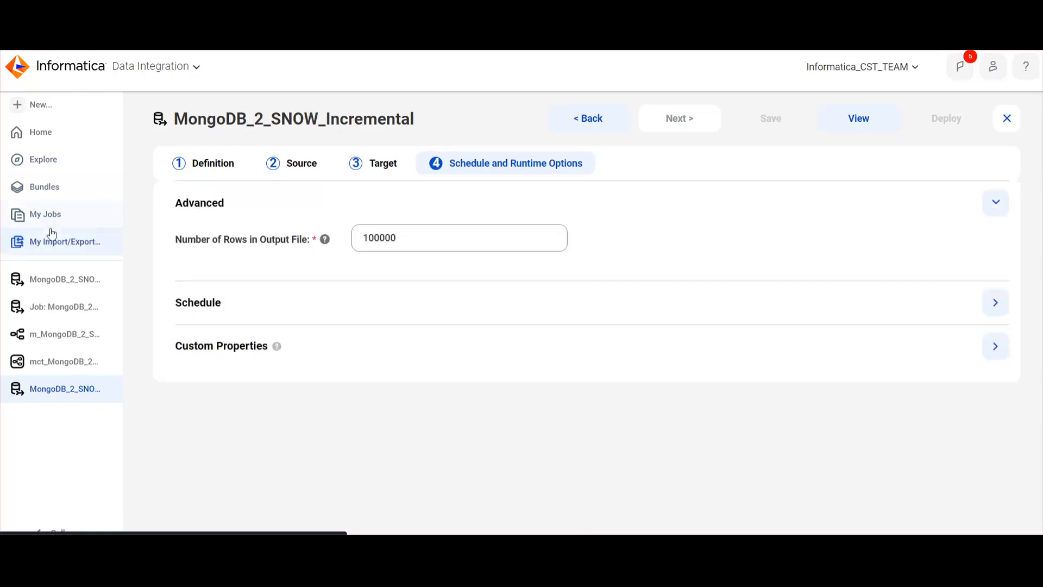
Copy the task name MongoDB_2_SNOW_Incremental and filter the My Jobs list by it
left_click_drag(176, 116, 431, 120)
key("ctrl+c")
left_click(71, 220)
left_click(945, 147)
key("ctrl+v")
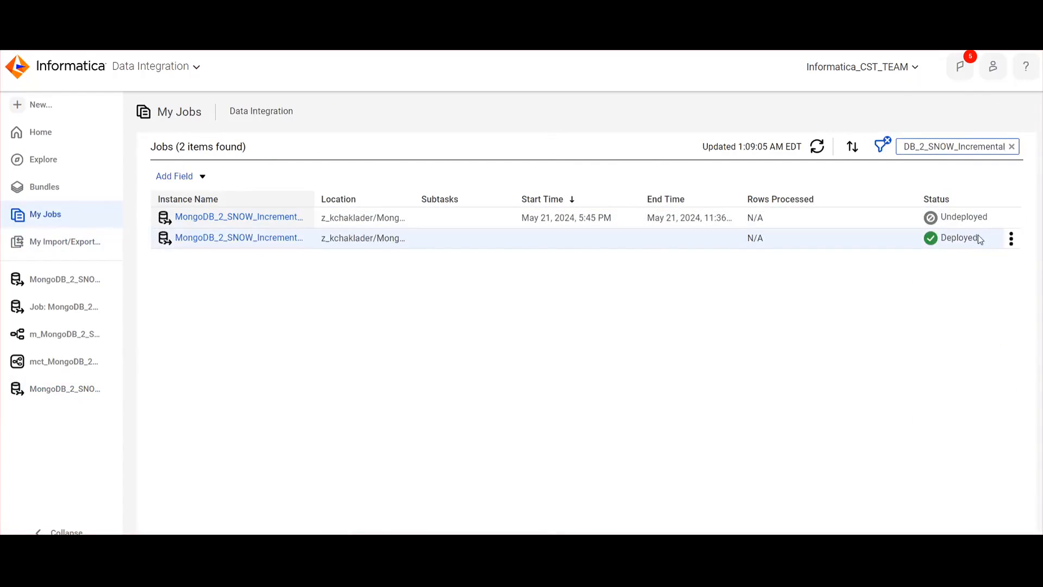
Run the deployed MongoDB_2_SNOW_Incremental job and refresh the job list
left_click(1010, 239)
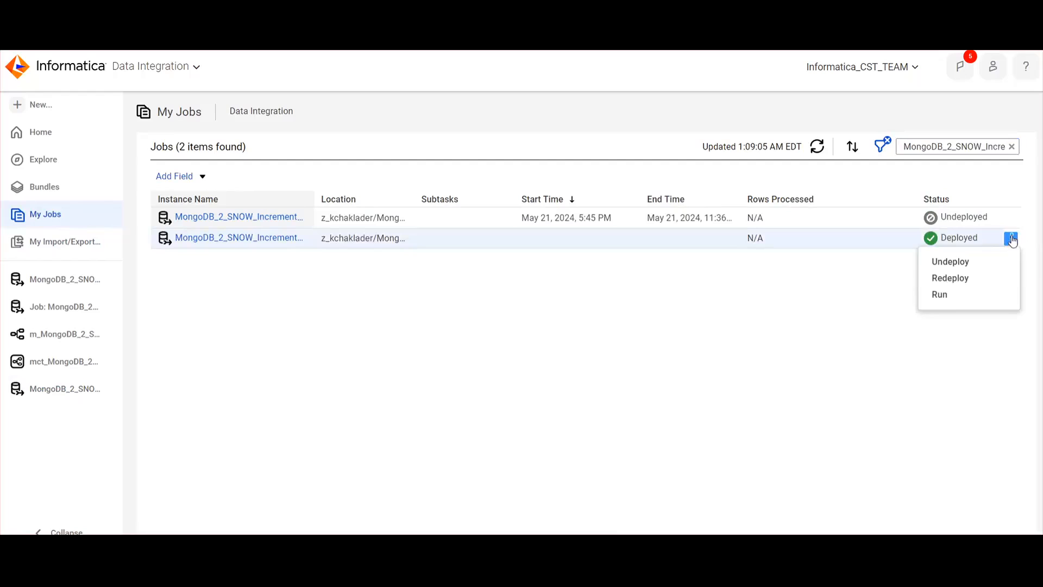
left_click(951, 295)
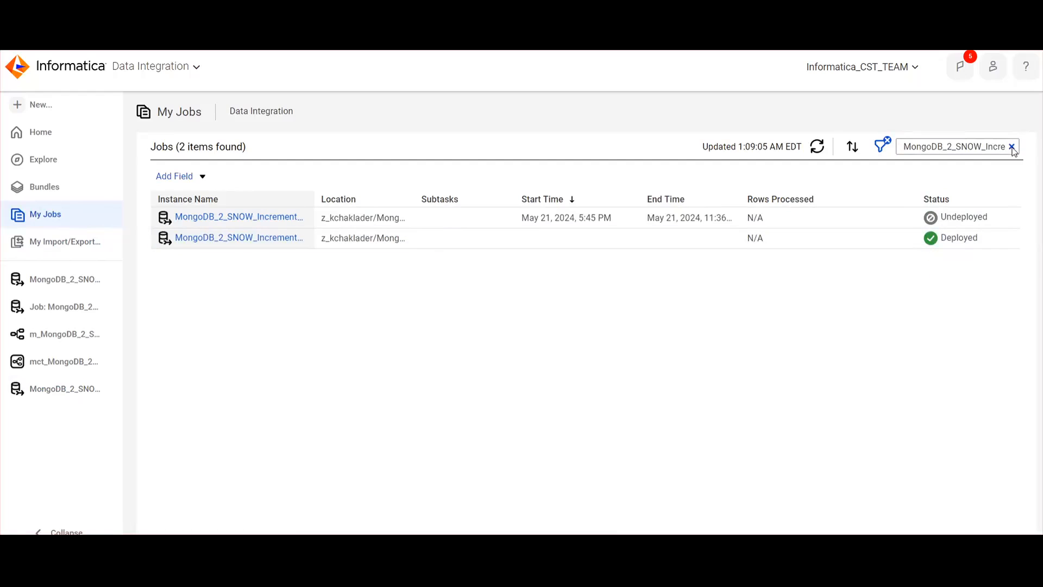
left_click(818, 146)
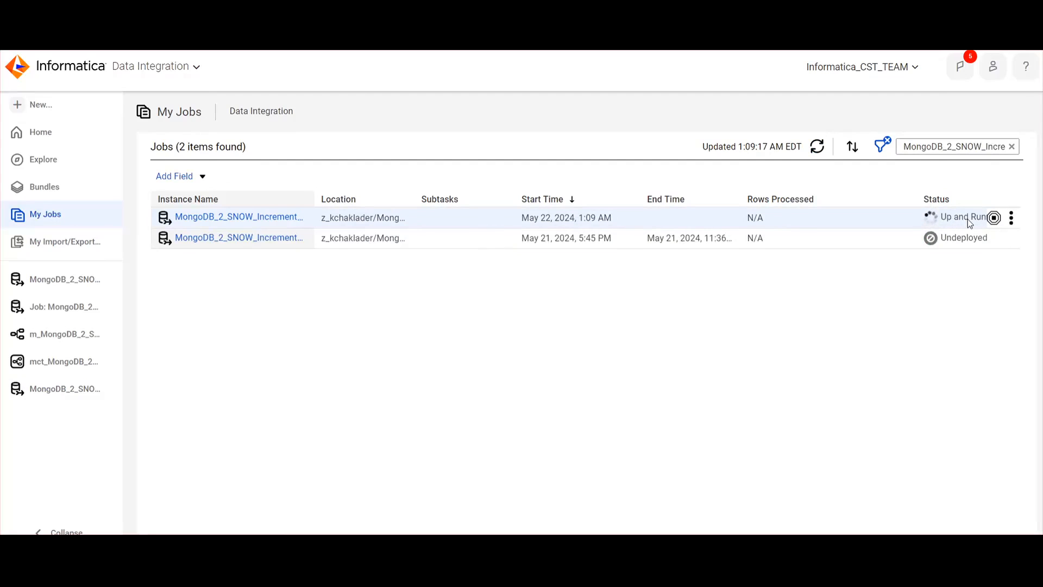
Open the running incremental job's details and examine its task summary, overview, record counts and object detail
left_click(247, 220)
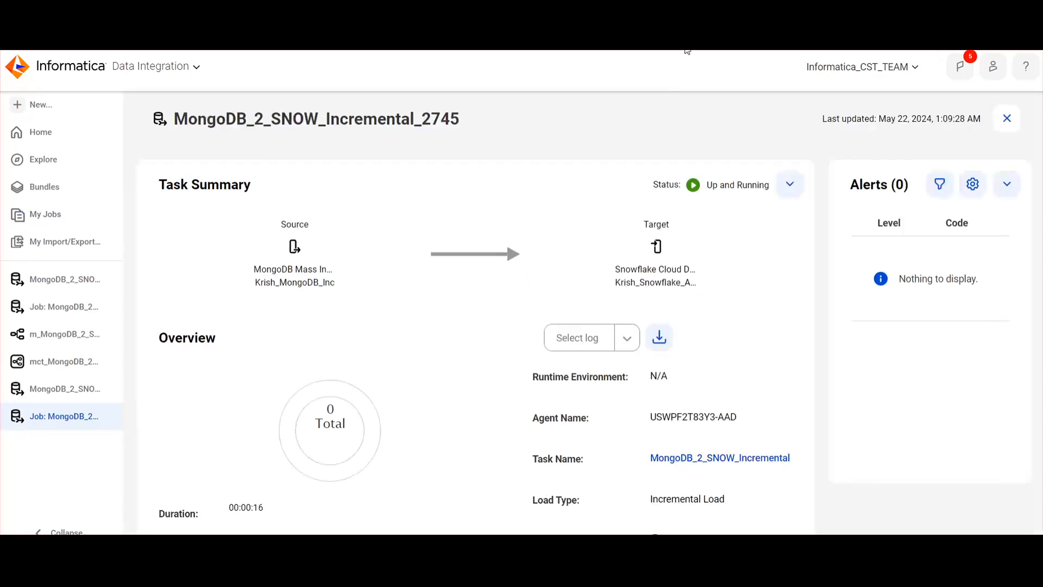
scroll(714, 312, "down", 7)
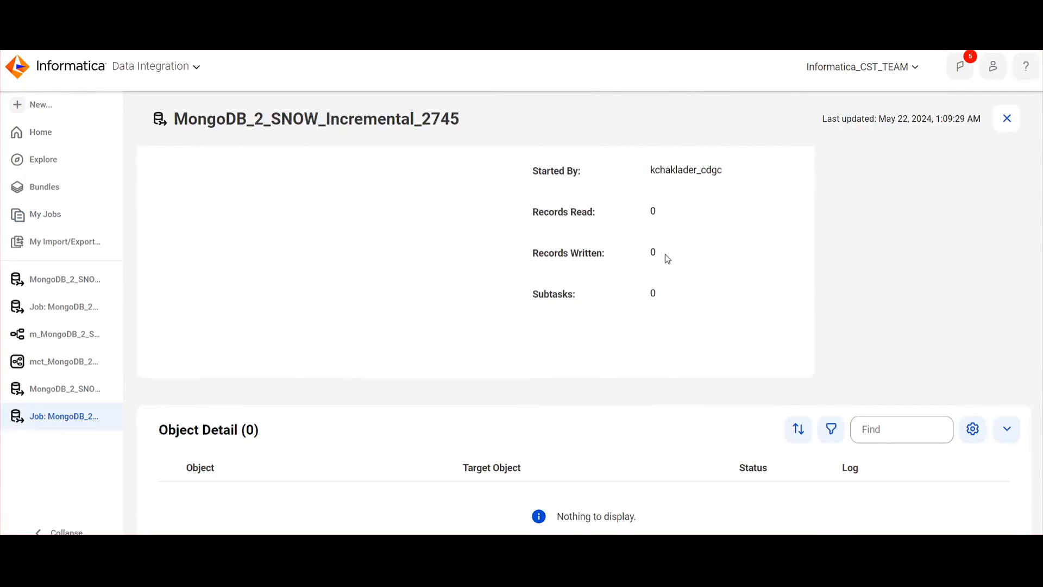
scroll(659, 293, "down", 4)
scroll(673, 337, "up", 6)
scroll(673, 338, "down", 6)
scroll(684, 270, "up", 7)
scroll(686, 270, "up", 5)
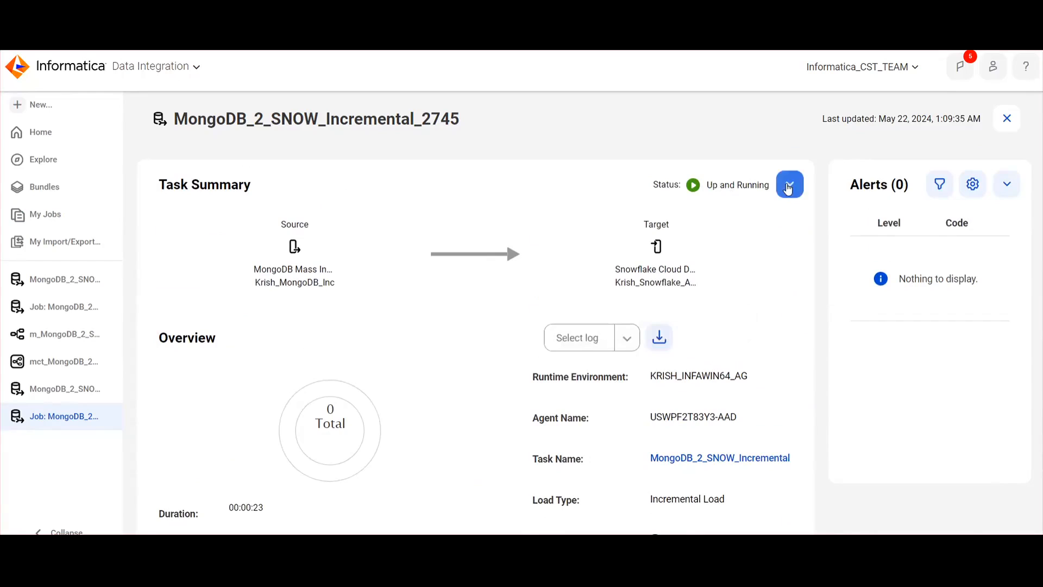
left_click(789, 185)
left_click(789, 185)
scroll(658, 282, "down", 10)
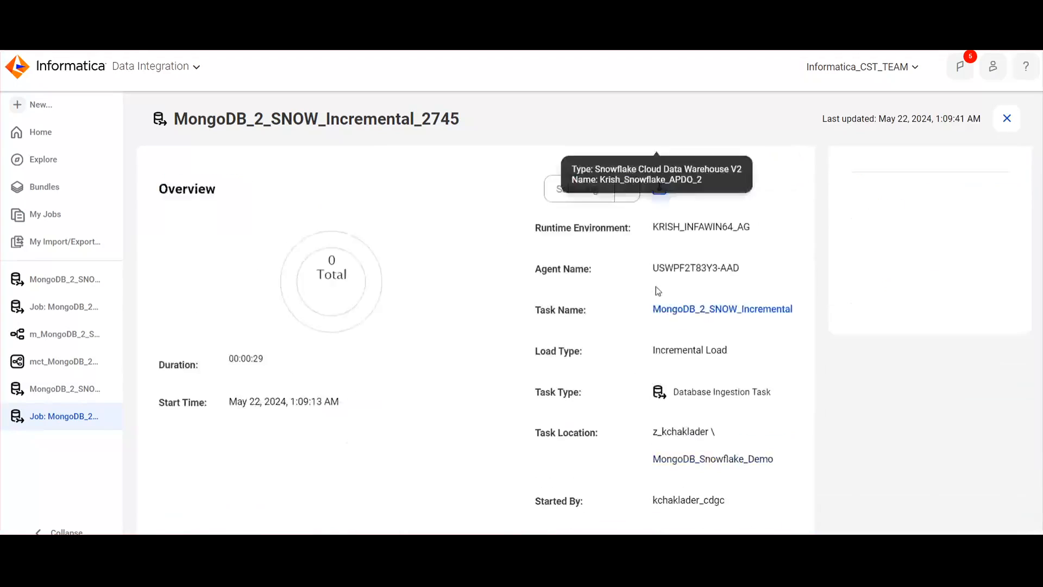
scroll(658, 291, "up", 10)
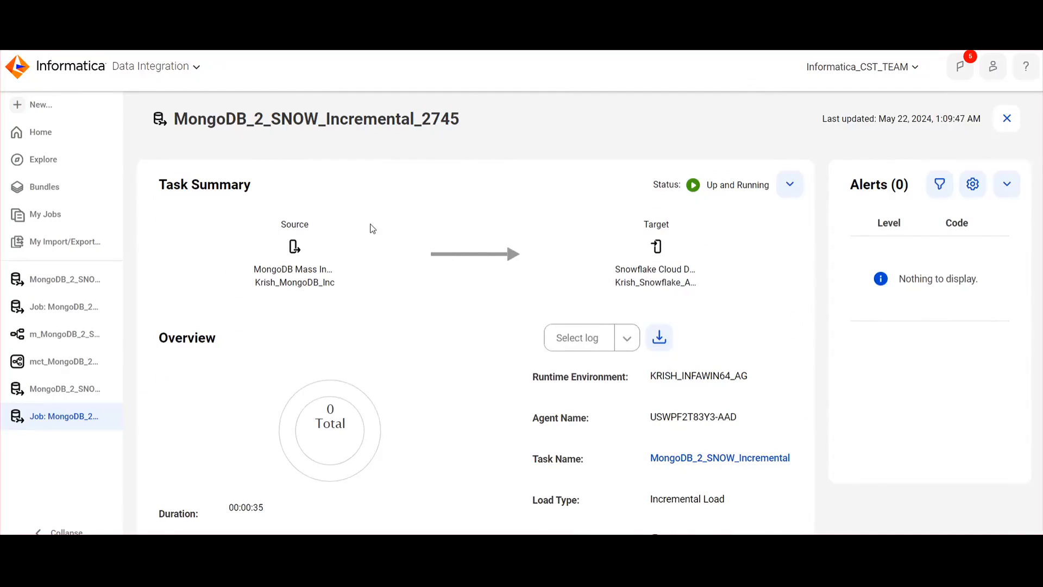
scroll(666, 303, "down", 10)
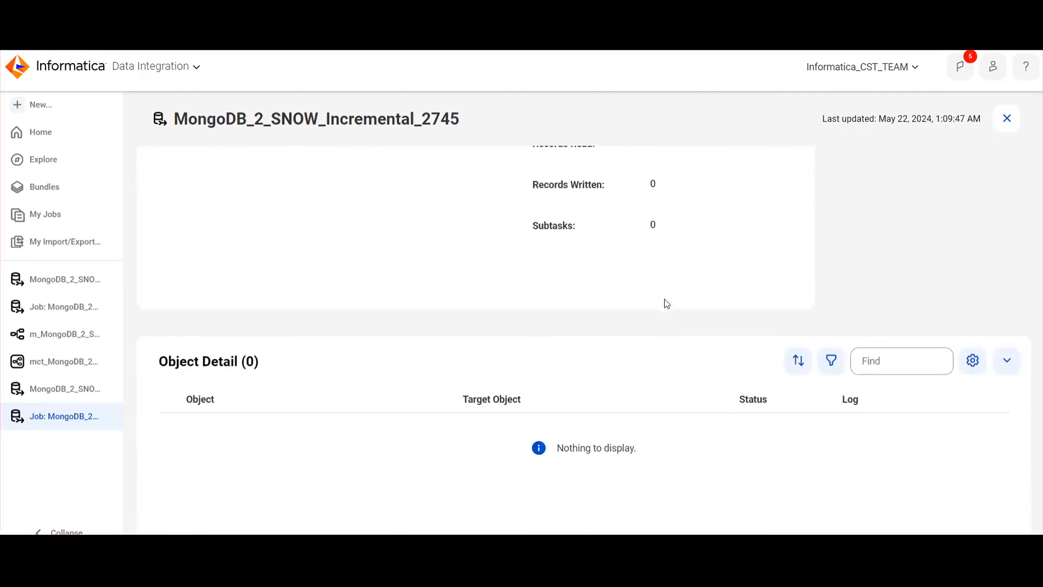
scroll(665, 303, "up", 5)
scroll(665, 302, "up", 5)
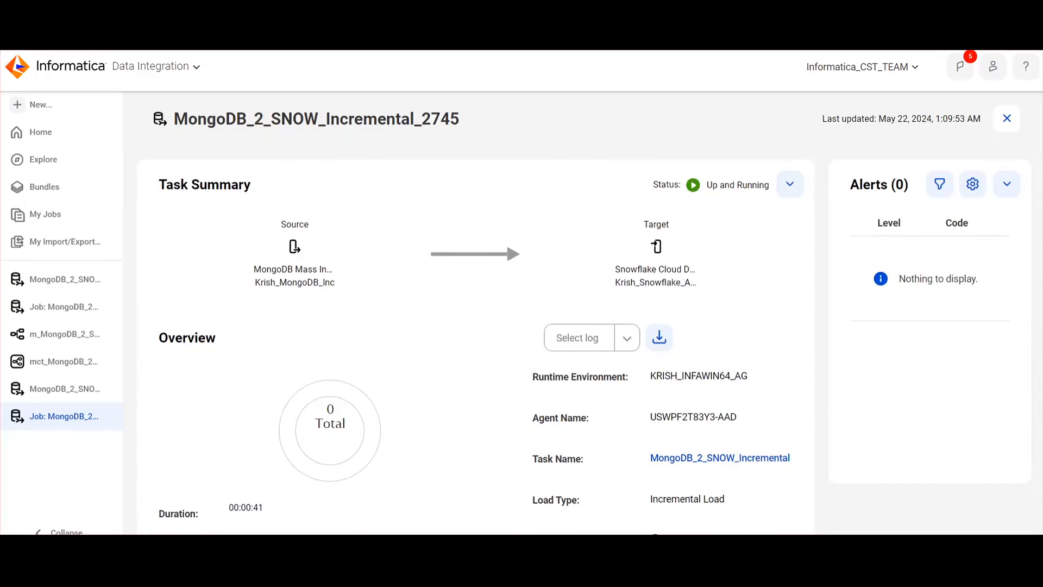
Switch to the MongoDB Compass cluster0 window, look through its databases and saved queries, and refresh the INFA database's collection list
mouse_move(517, 532)
left_click(601, 503)
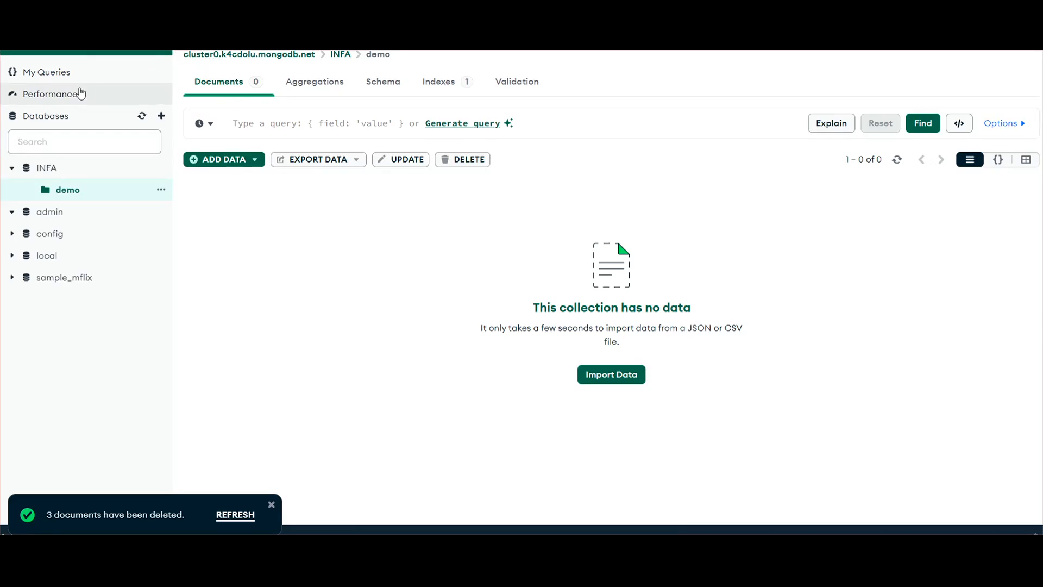
left_click(60, 119)
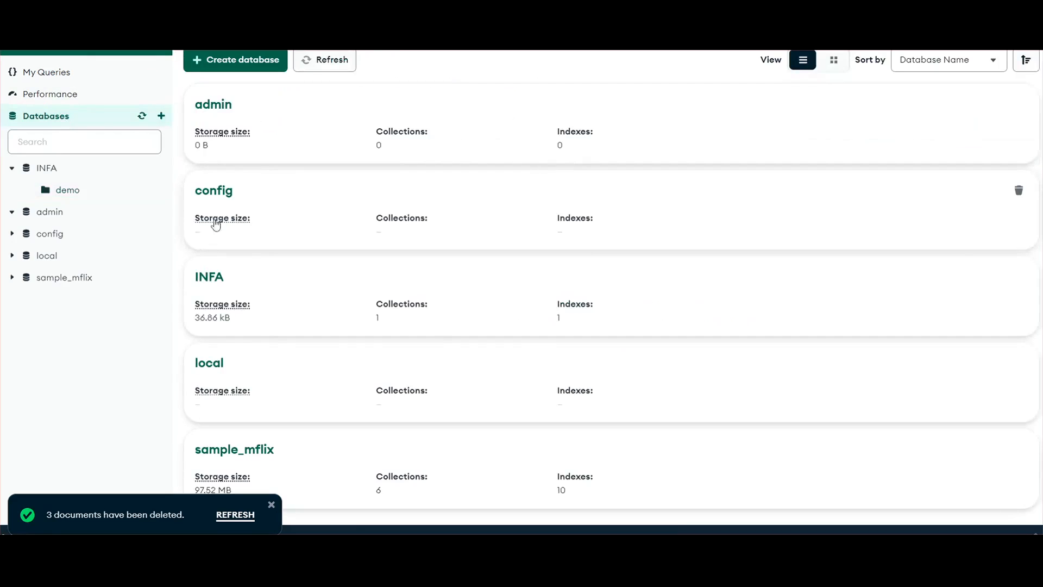
left_click(68, 74)
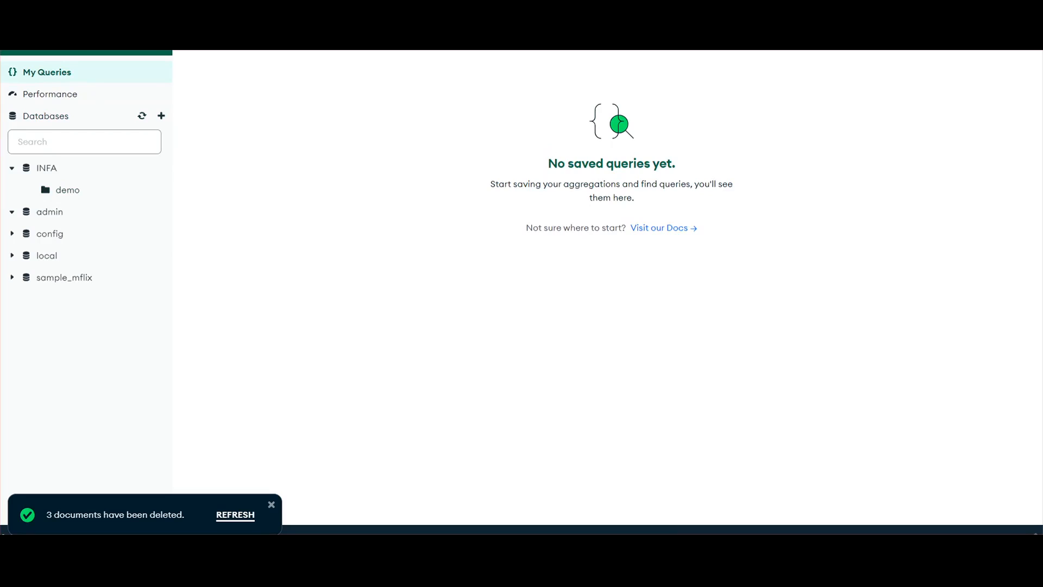
left_click(46, 116)
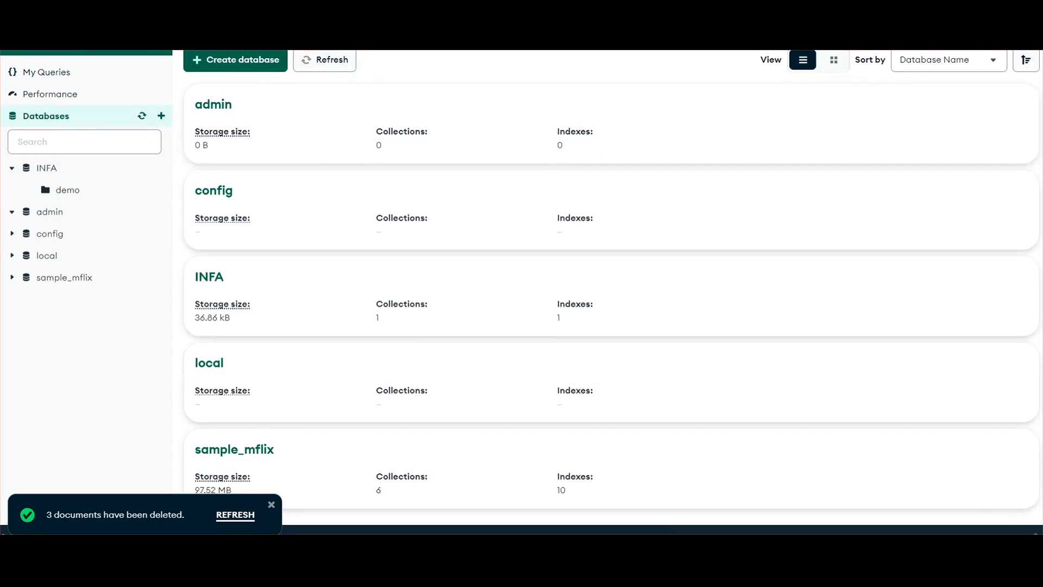
left_click(15, 6)
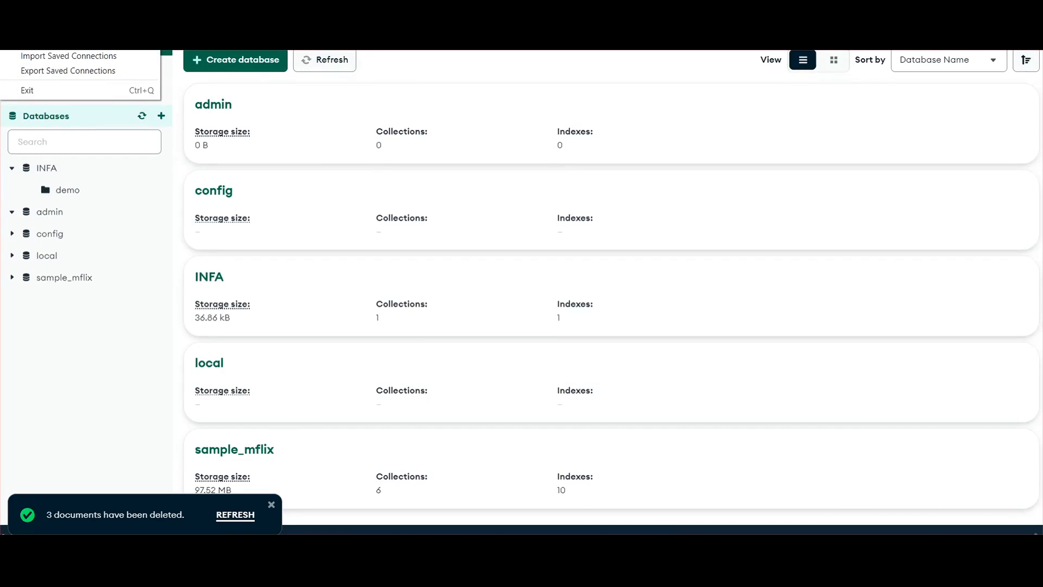
key("Escape")
left_click(59, 167)
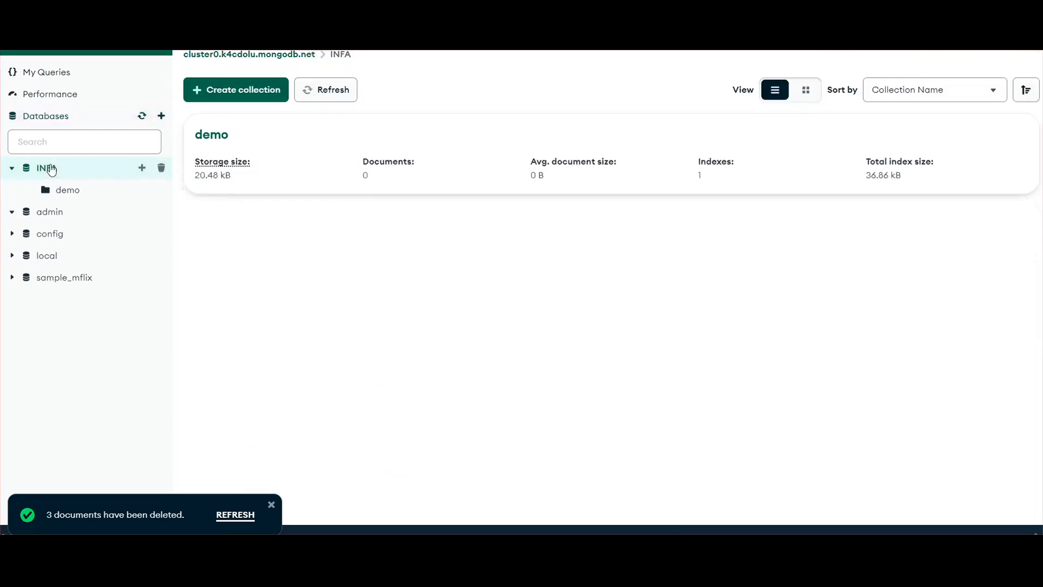
left_click(323, 91)
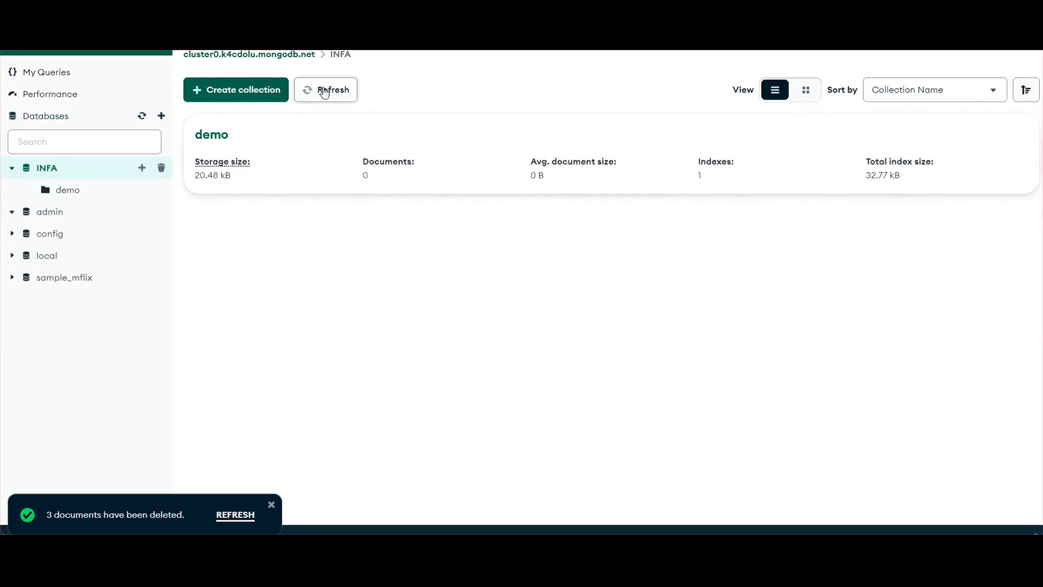
View the cluster's performance page, return to the INFA database and open its demo collection
left_click(51, 97)
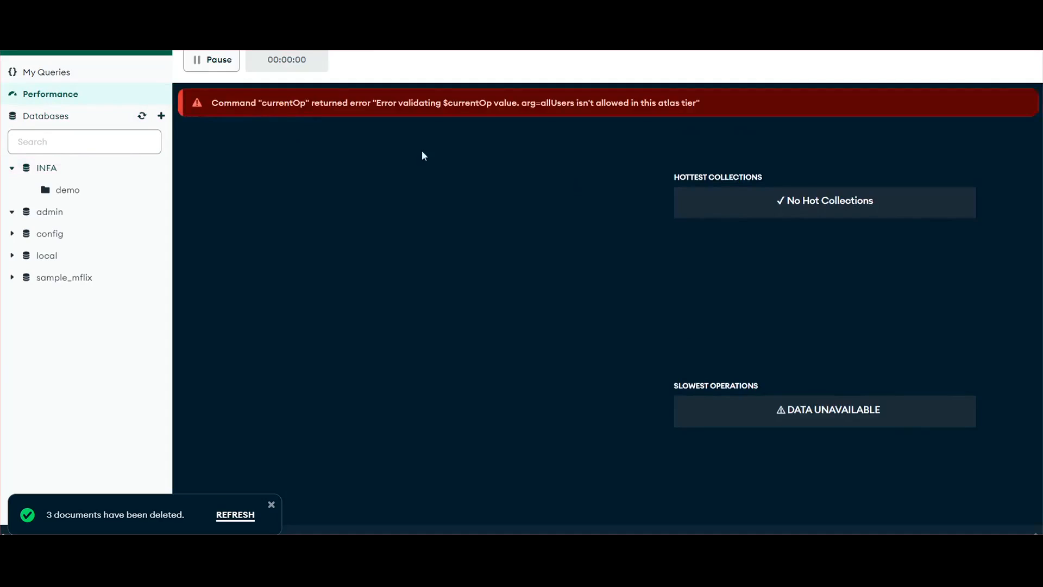
left_click(44, 171)
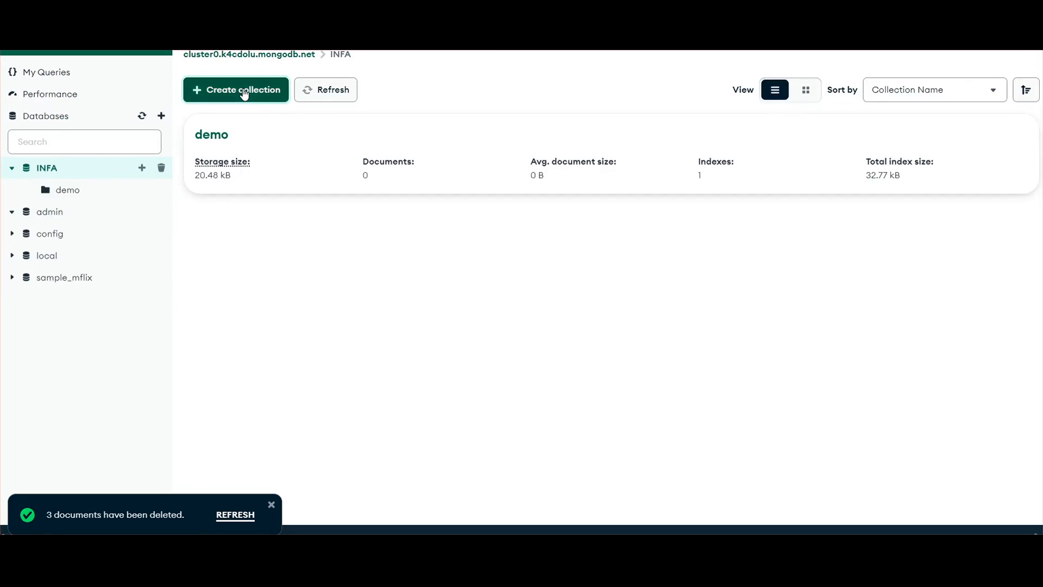
left_click(71, 195)
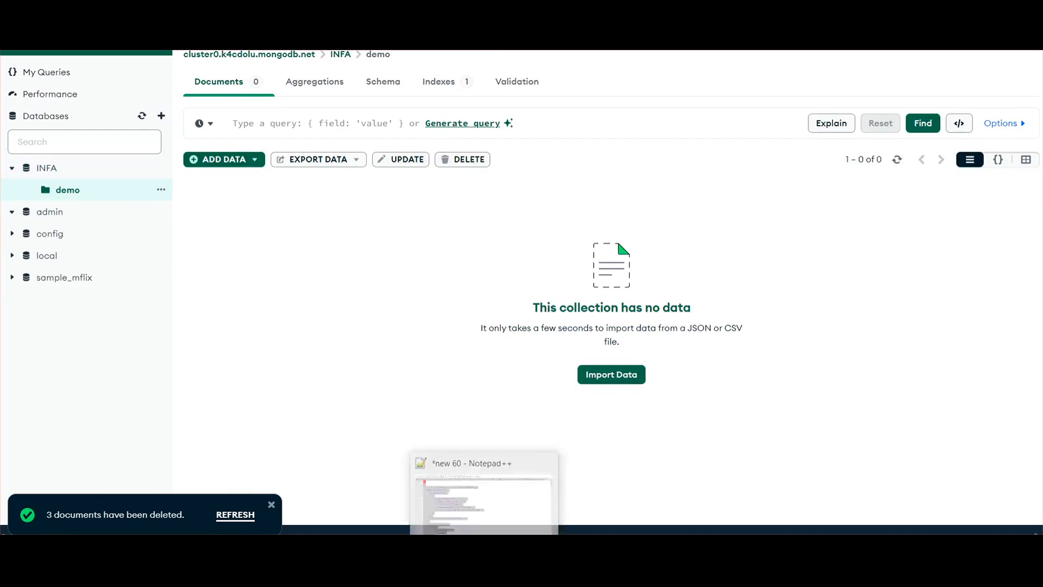
Switch to Notepad++ and copy the complete JSON document under the #2 marker
left_click(486, 574)
scroll(538, 412, "down", 8)
scroll(538, 412, "down", 20)
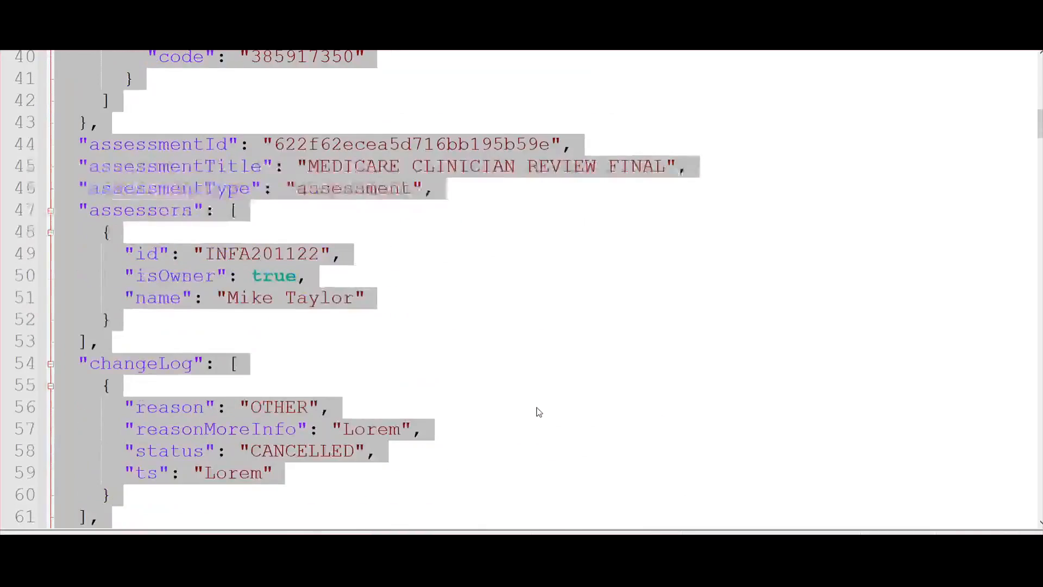
scroll(538, 412, "down", 3)
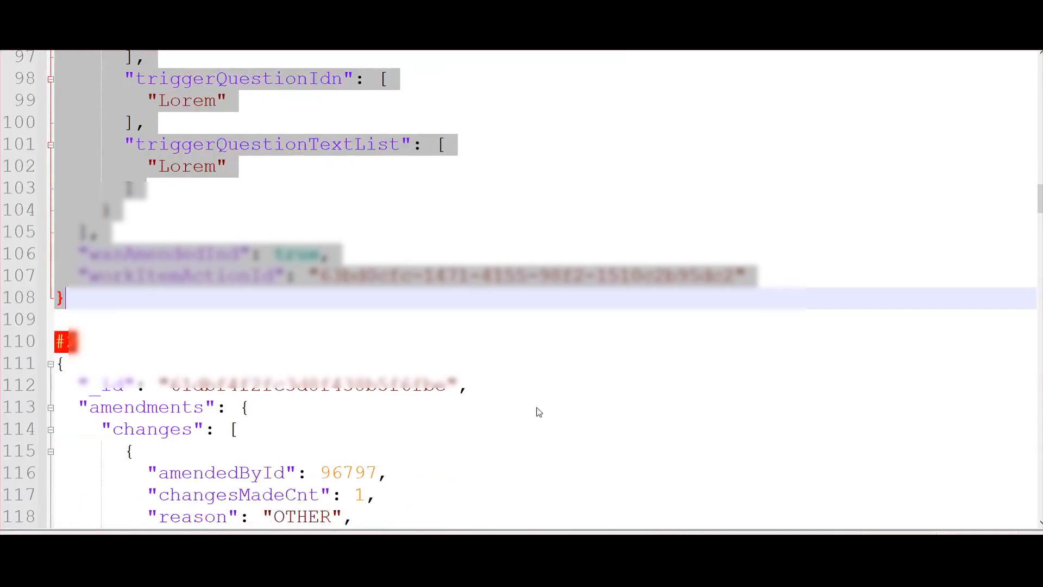
left_click_drag(57, 364, 73, 77)
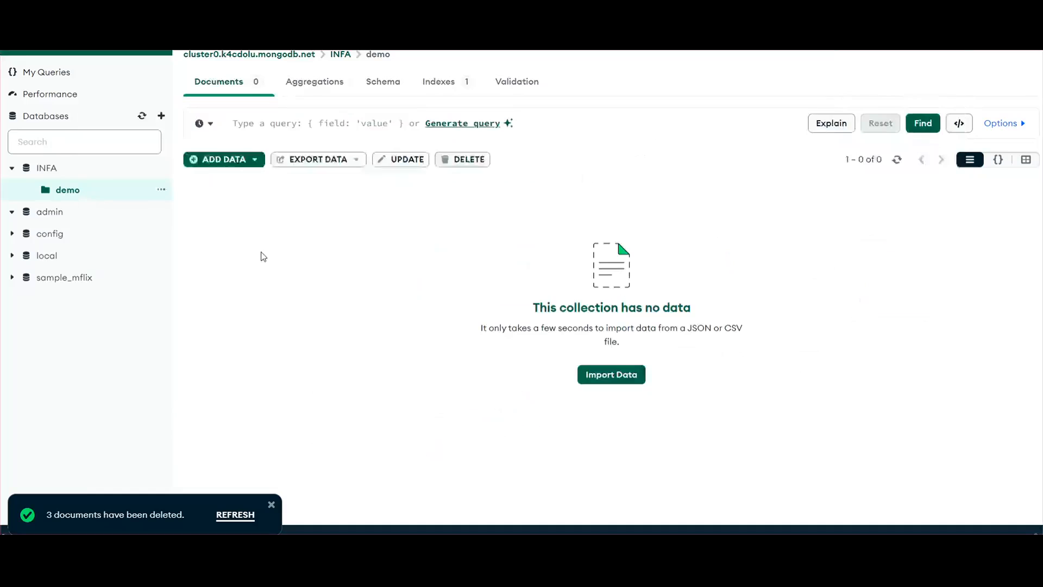
Insert the copied JSON into the INFA.demo collection in MongoDB Compass, replacing the default document template
left_click(220, 161)
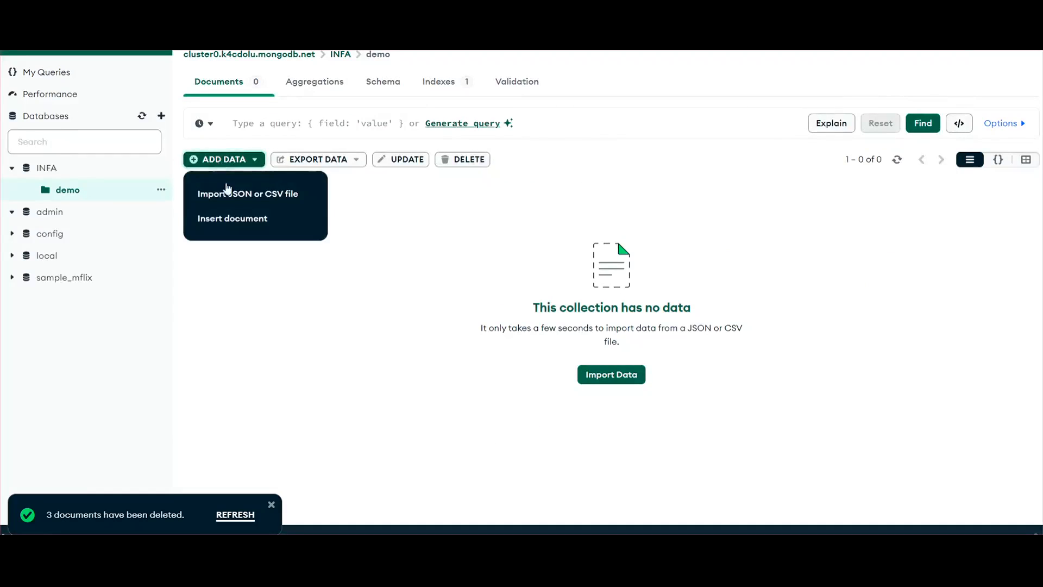
left_click(228, 217)
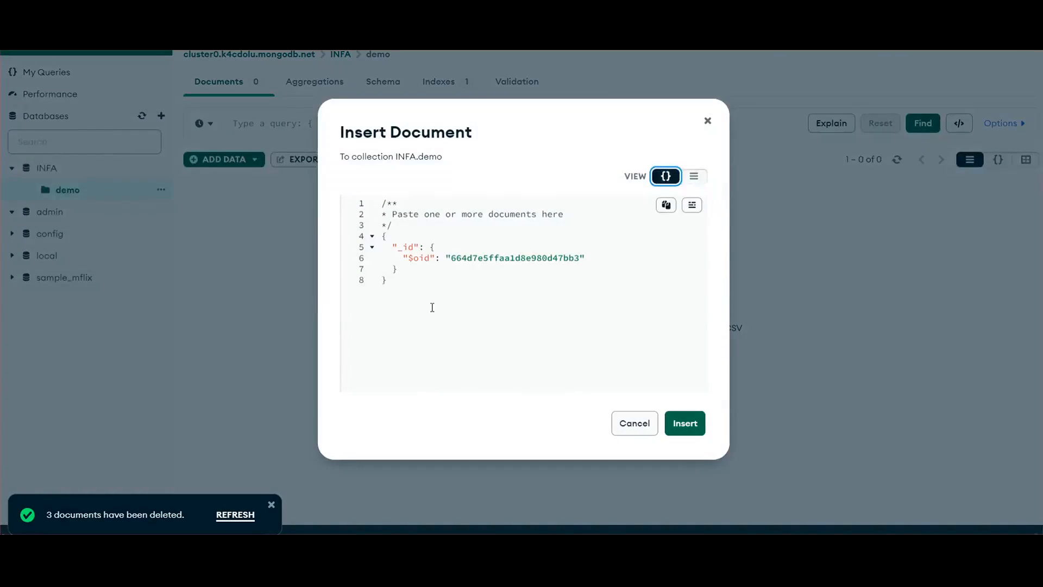
left_click_drag(431, 307, 349, 190)
key("ctrl+v")
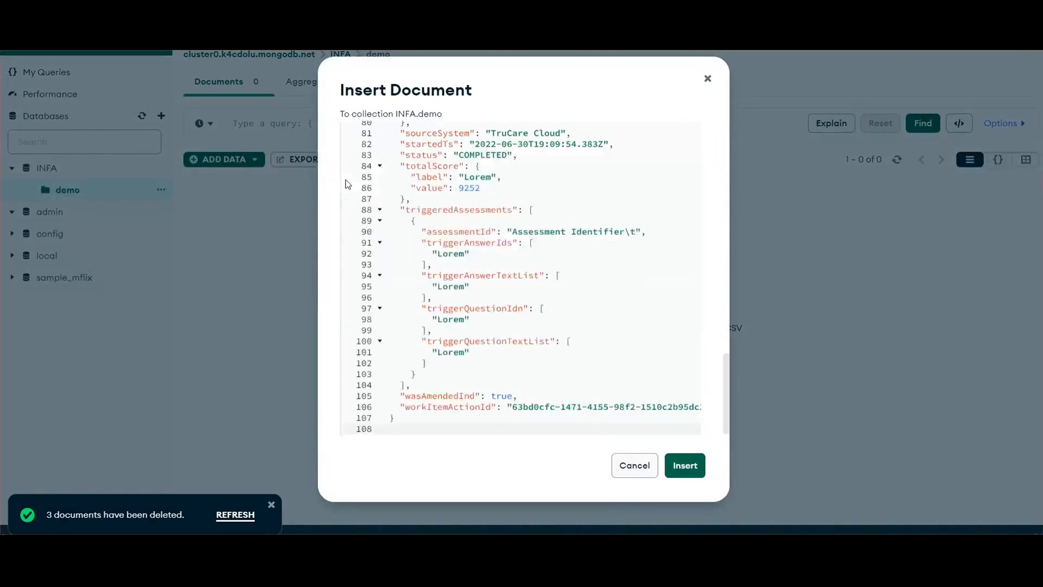
left_click(686, 466)
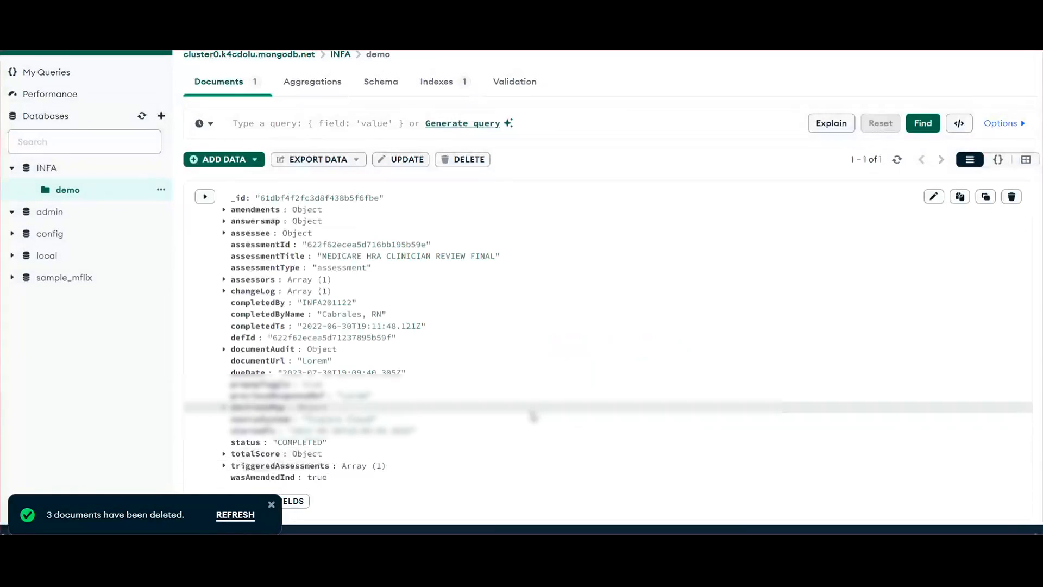
Switch to the running incremental job in Informatica, check its record counts and expand the INFA.demo object's change counts
scroll(535, 420, "down", 1)
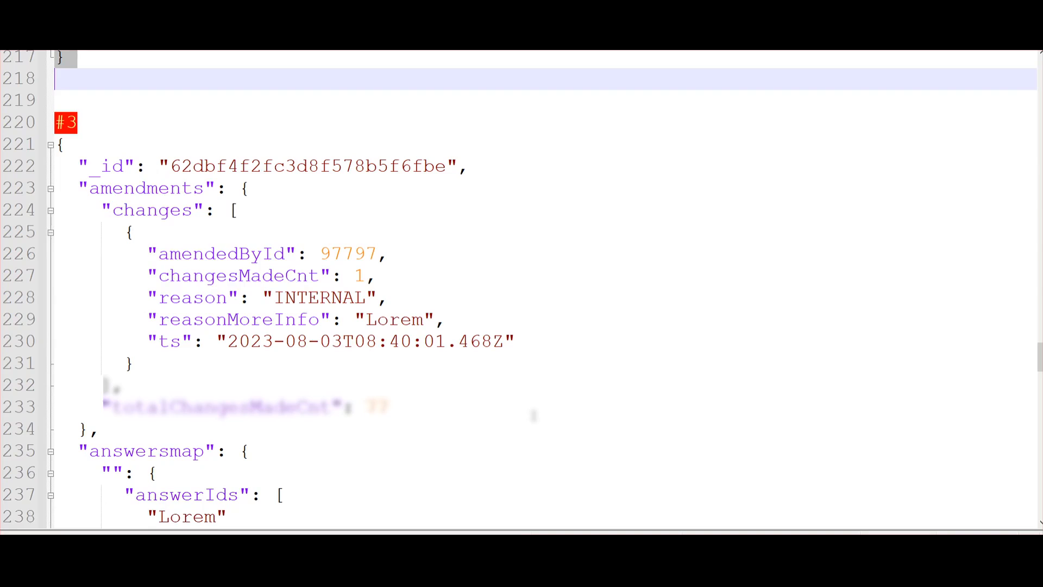
scroll(262, 345, "up", 2)
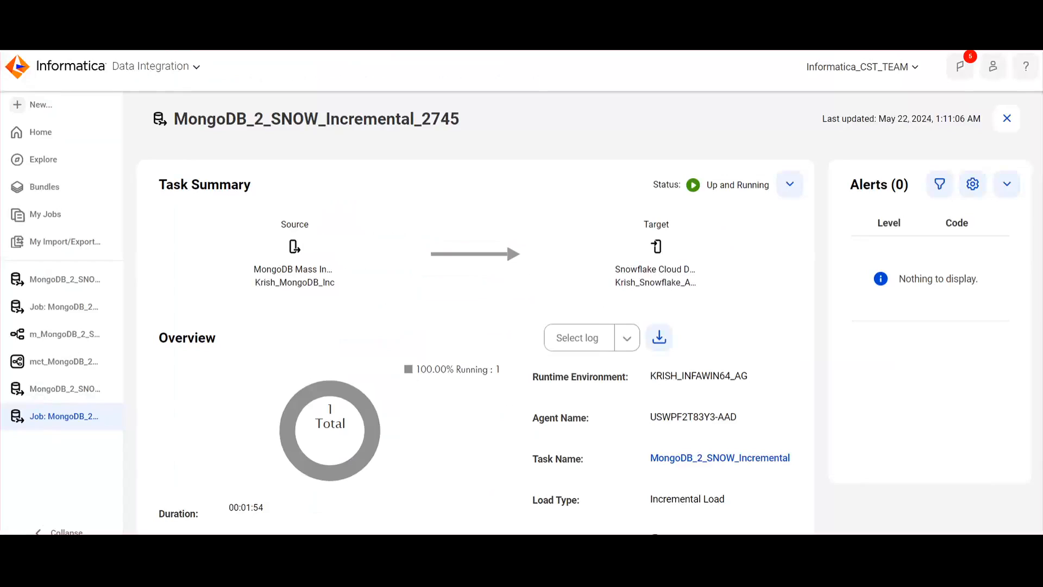
scroll(622, 425, "down", 7)
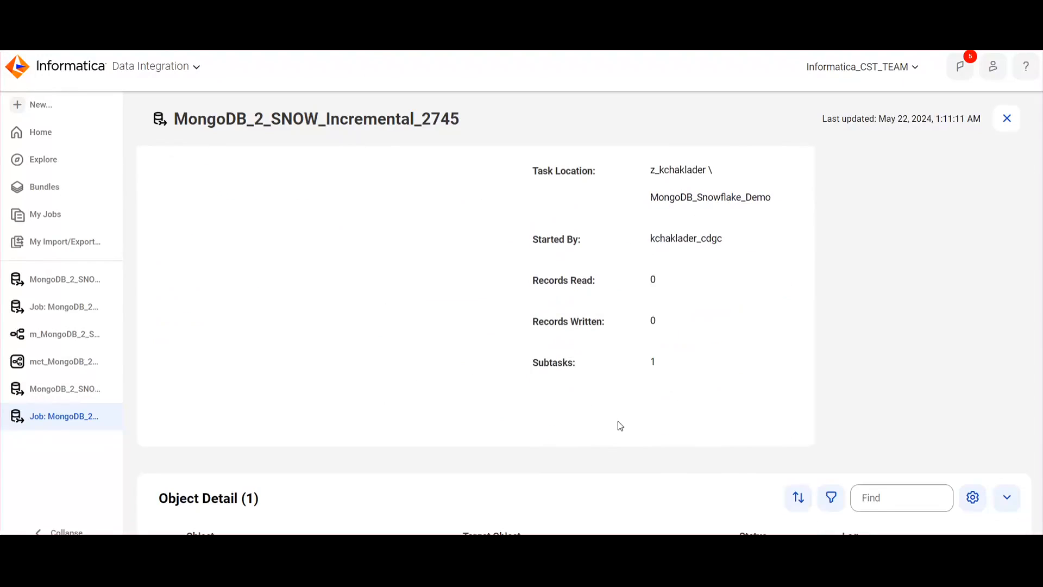
scroll(644, 418, "down", 5)
left_click(170, 305)
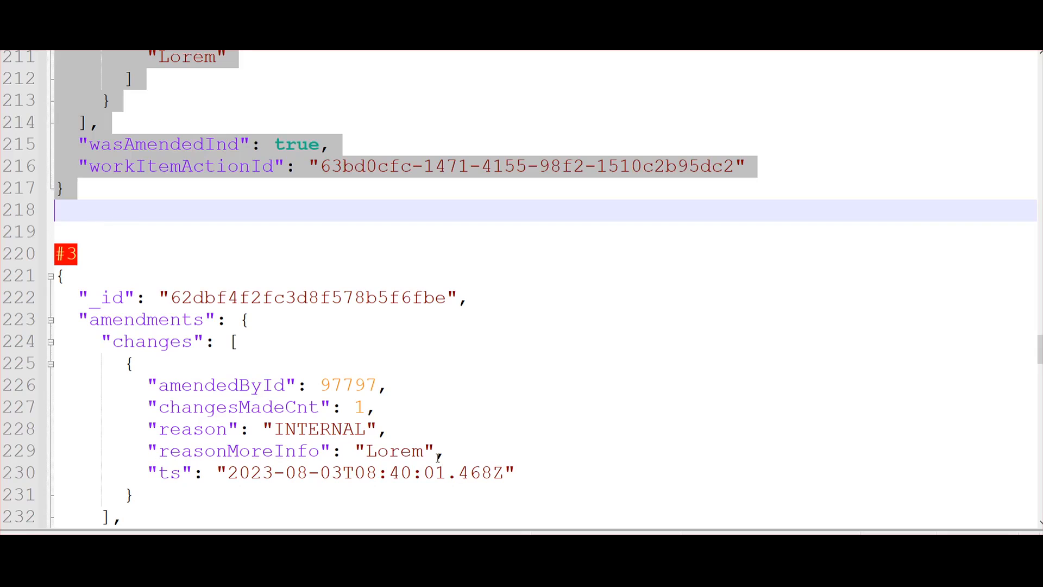
Copy the JSON document marked #3 from Notepad++ and insert it into the INFA.demo collection in Compass
left_click_drag(62, 276, 65, 518)
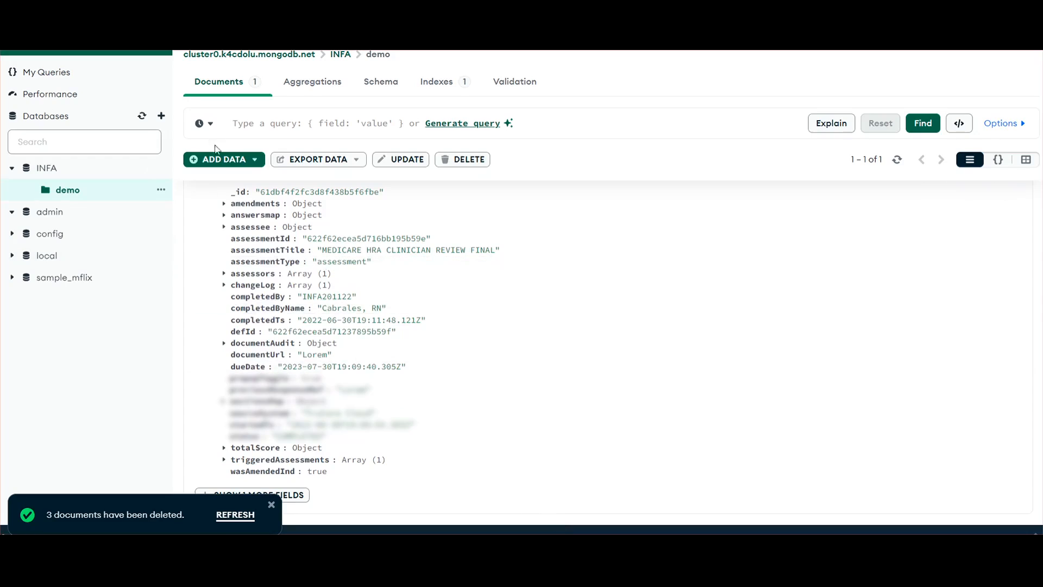
left_click(224, 159)
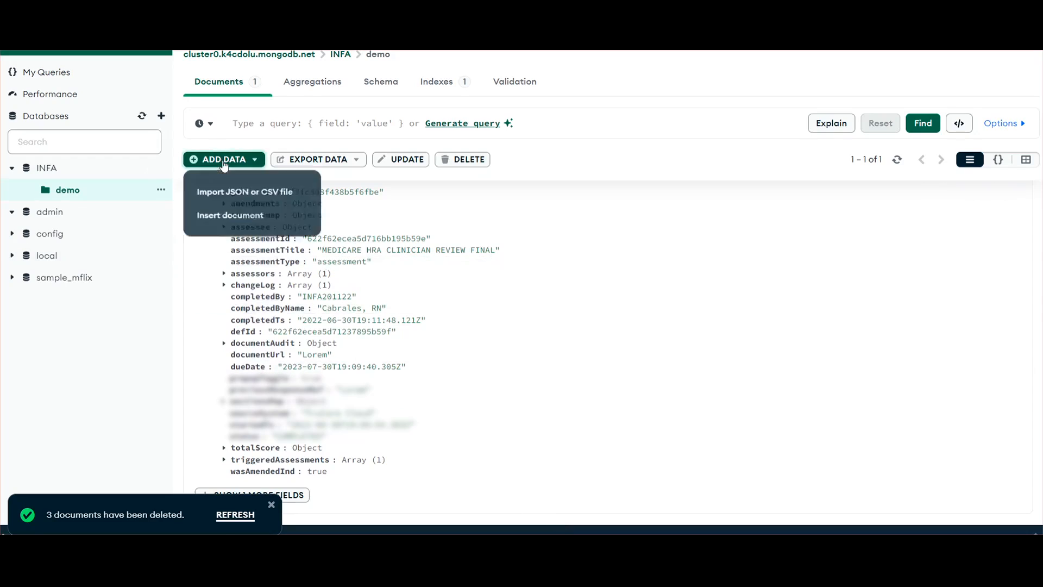
left_click(232, 217)
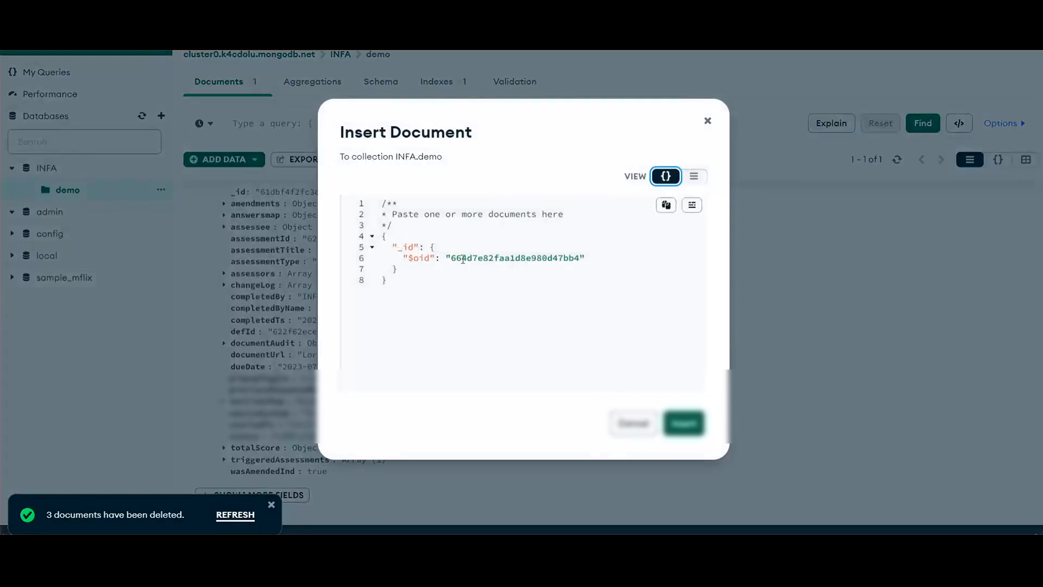
left_click_drag(414, 297, 348, 191)
key("ctrl+v")
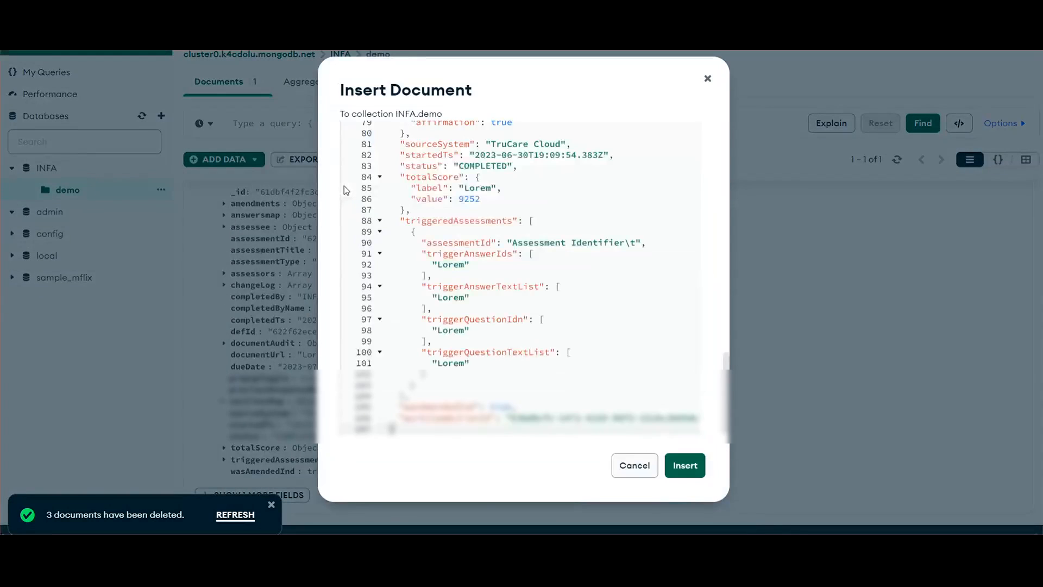
left_click(685, 465)
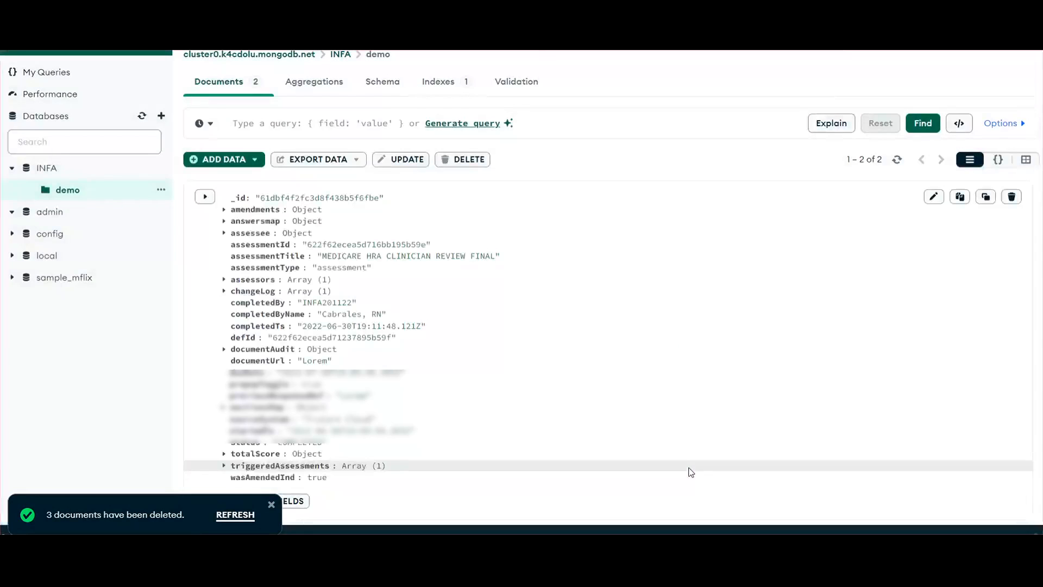
Compare the _id values of the documents in the demo collection, view the cluster's database list and reopen demo
scroll(286, 330, "down", 3)
scroll(253, 291, "up", 3)
scroll(252, 284, "down", 4)
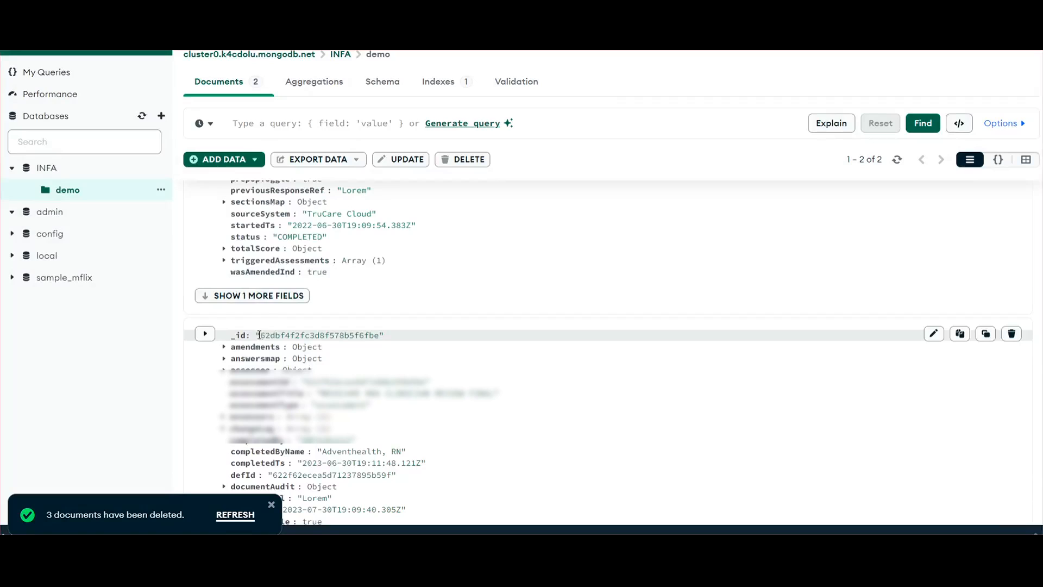
left_click_drag(263, 335, 368, 337)
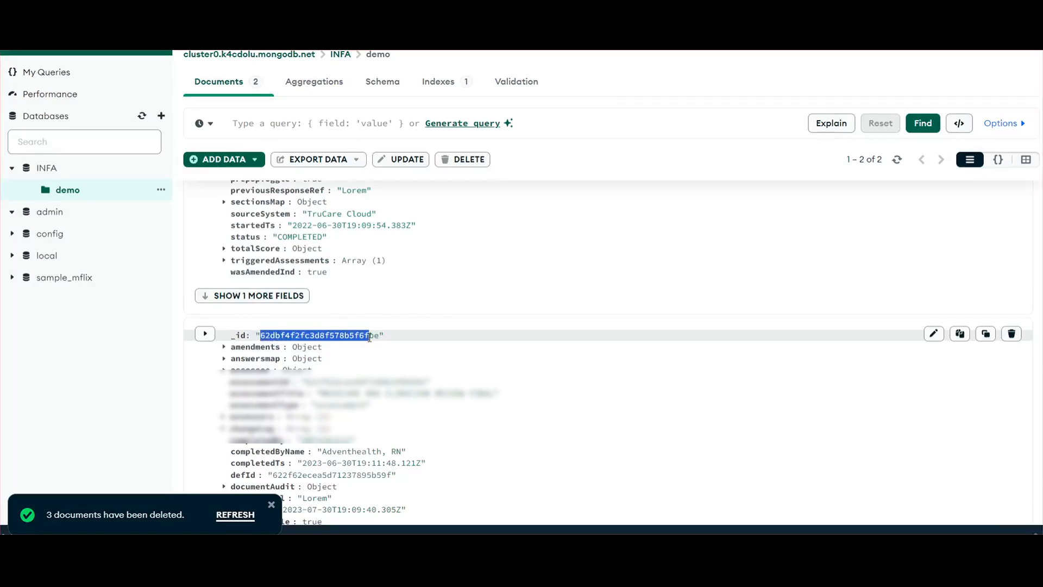
scroll(391, 348, "up", 5)
left_click_drag(264, 199, 321, 199)
scroll(398, 384, "down", 5)
scroll(398, 384, "up", 5)
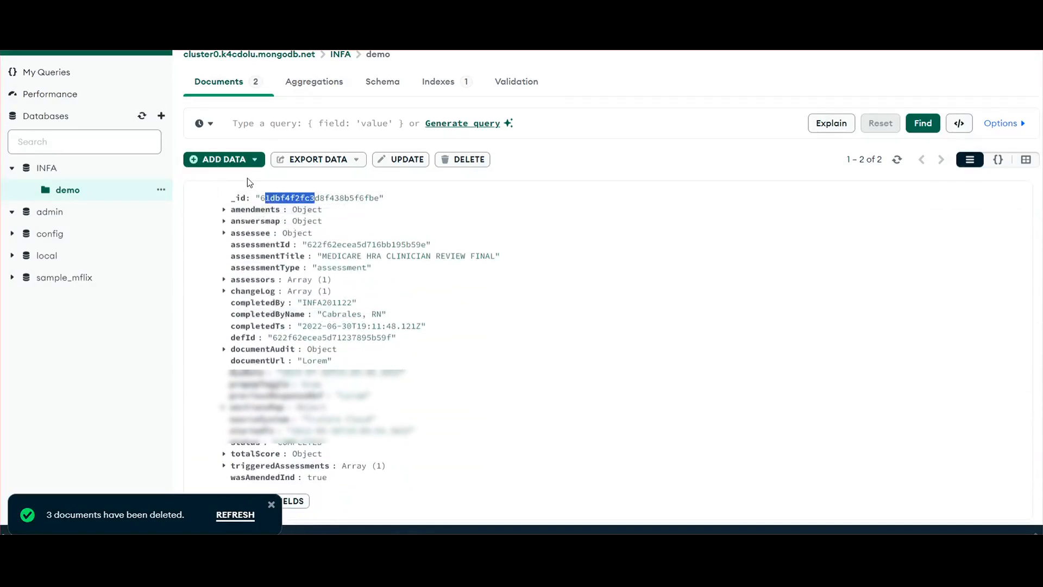
left_click(256, 55)
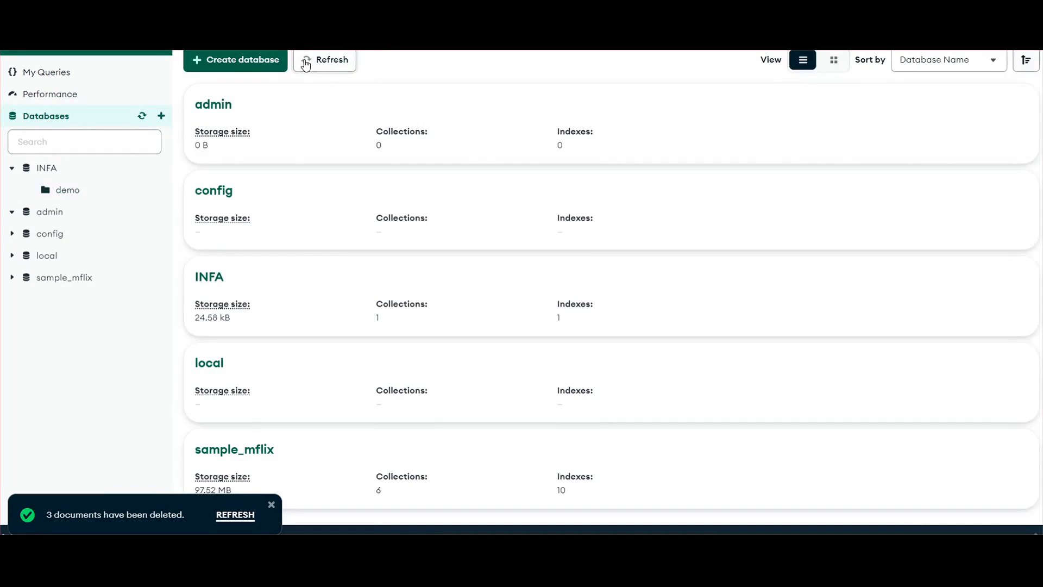
left_click(75, 192)
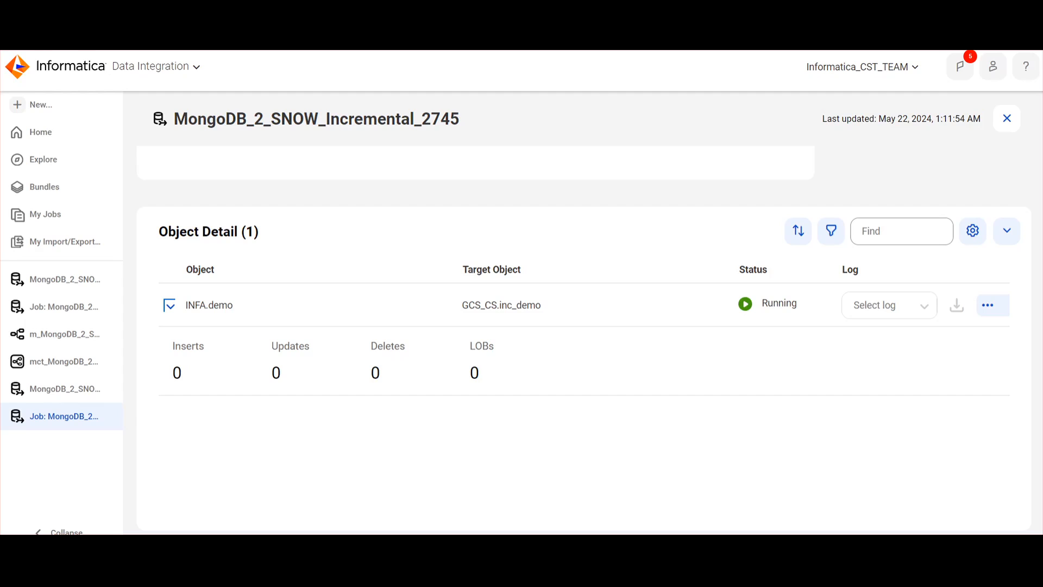
Switch to Informatica and check the incremental job's status, overview and object detail for INFA.demo
scroll(722, 393, "up", 10)
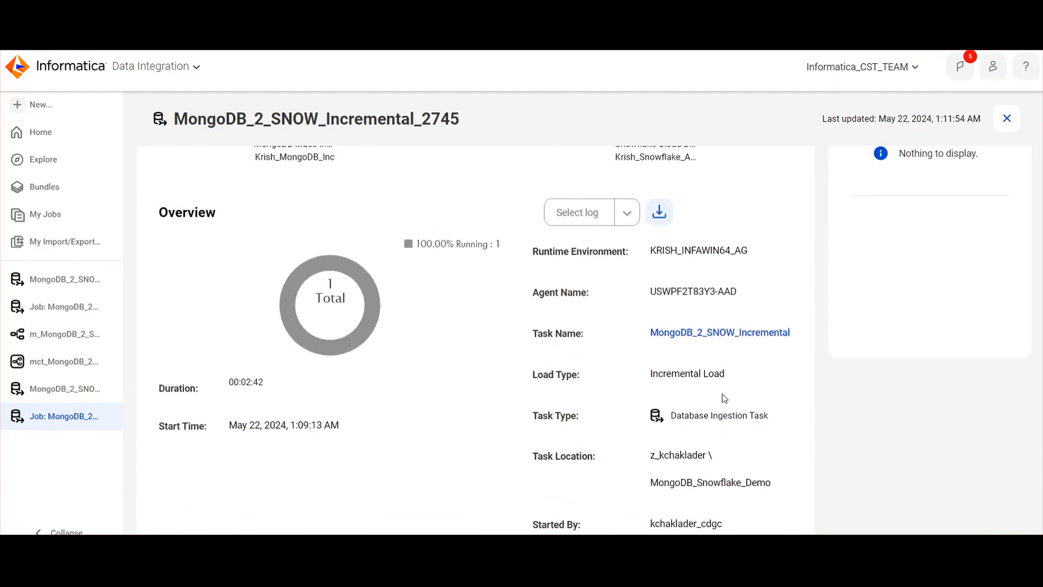
scroll(724, 398, "up", 3)
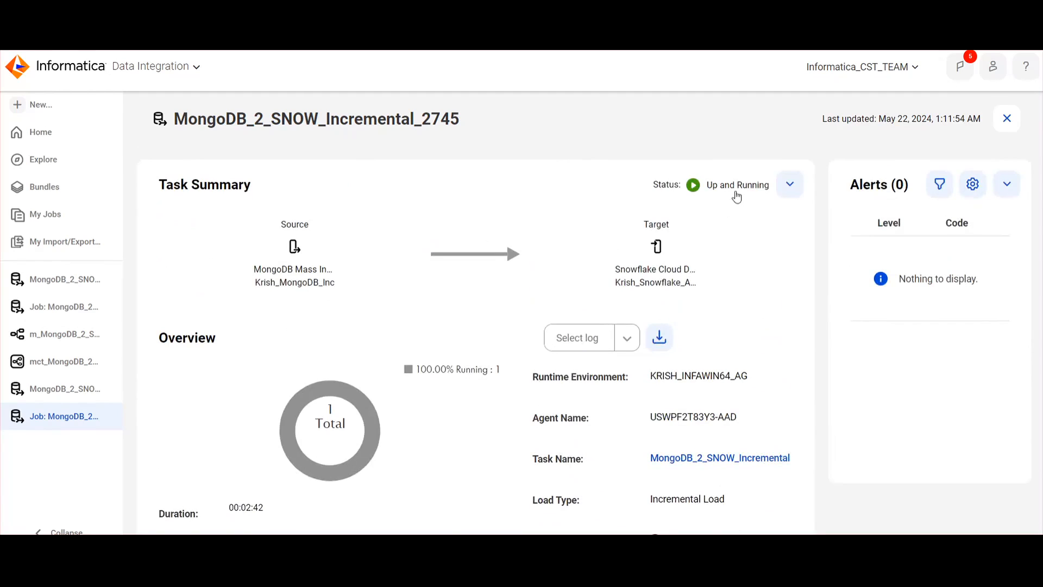
scroll(742, 317, "down", 6)
scroll(743, 317, "down", 6)
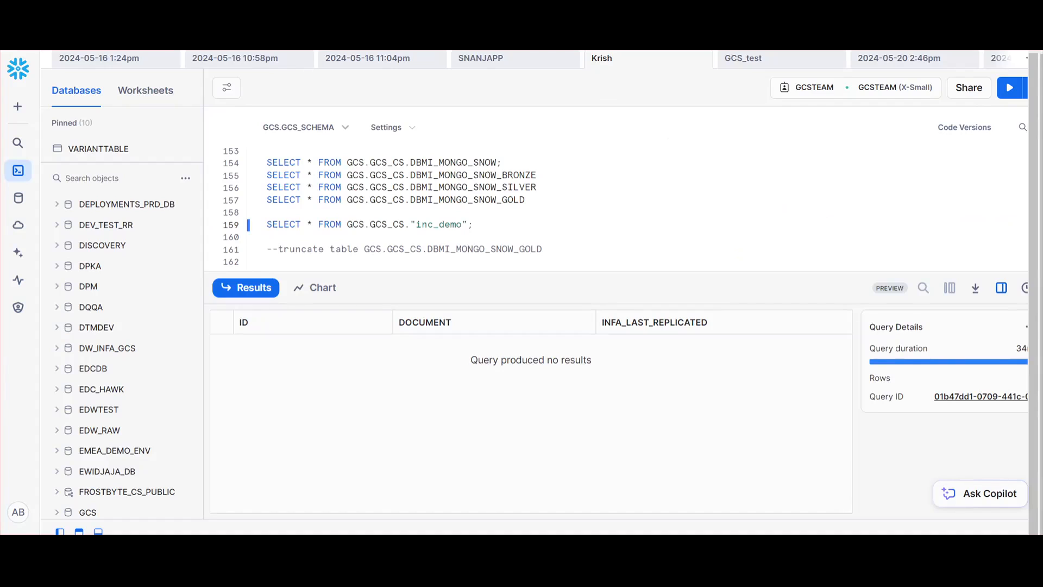
Switch to the Snowflake worksheet and run the query SELECT * FROM GCS.GCS_CS."inc_demo";
left_click_drag(500, 225, 266, 225)
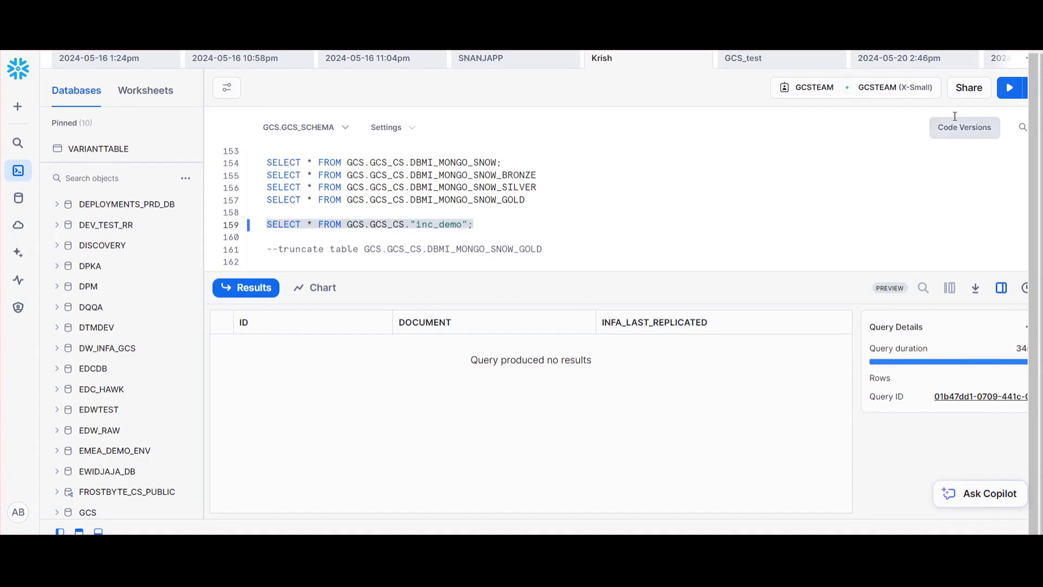
left_click(1009, 88)
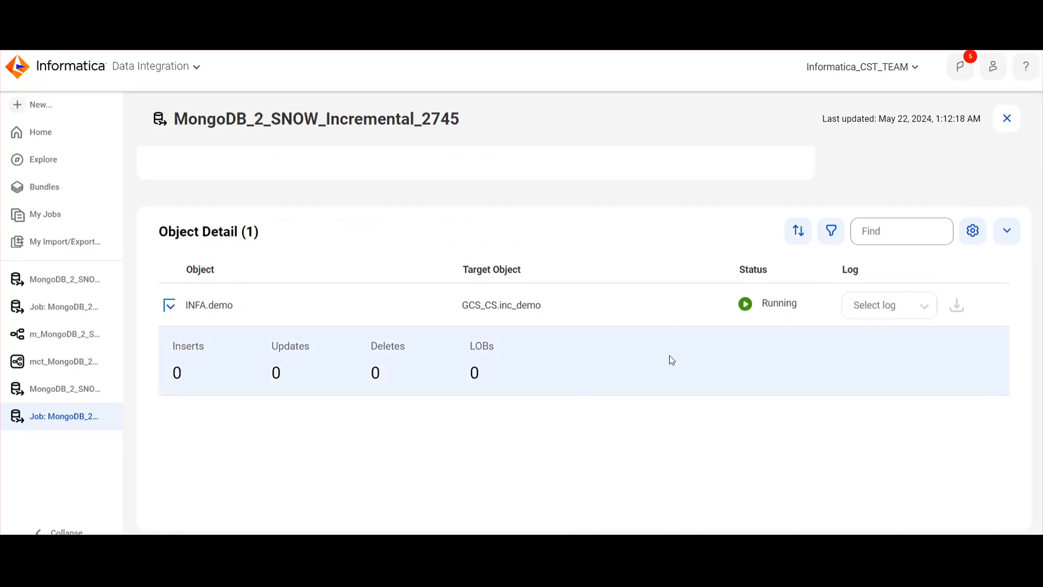
Check the incremental job's record counts in Informatica, and review the inserted demo documents in Compass
scroll(672, 360, "up", 5)
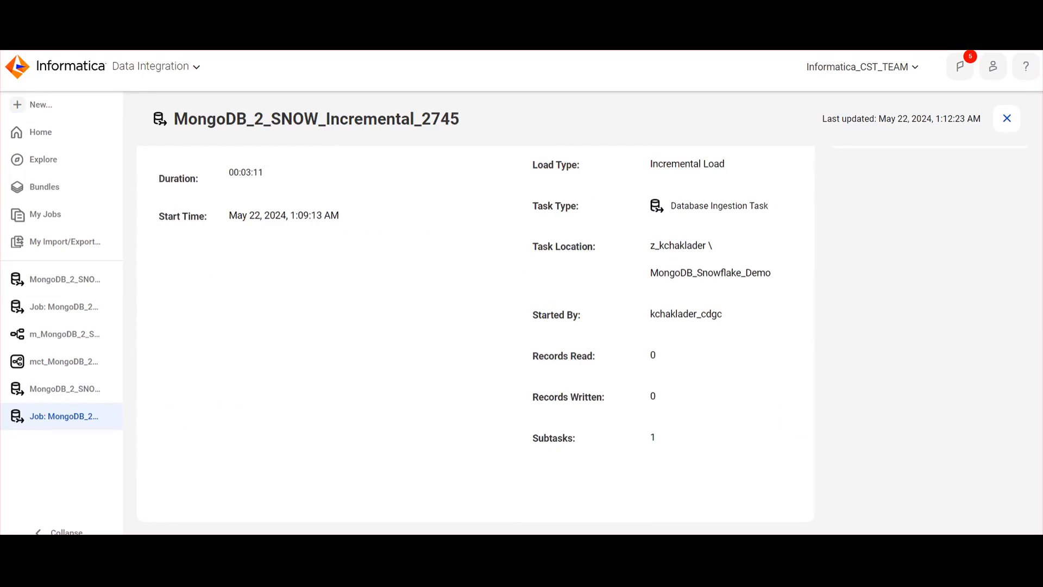
left_click(571, 517)
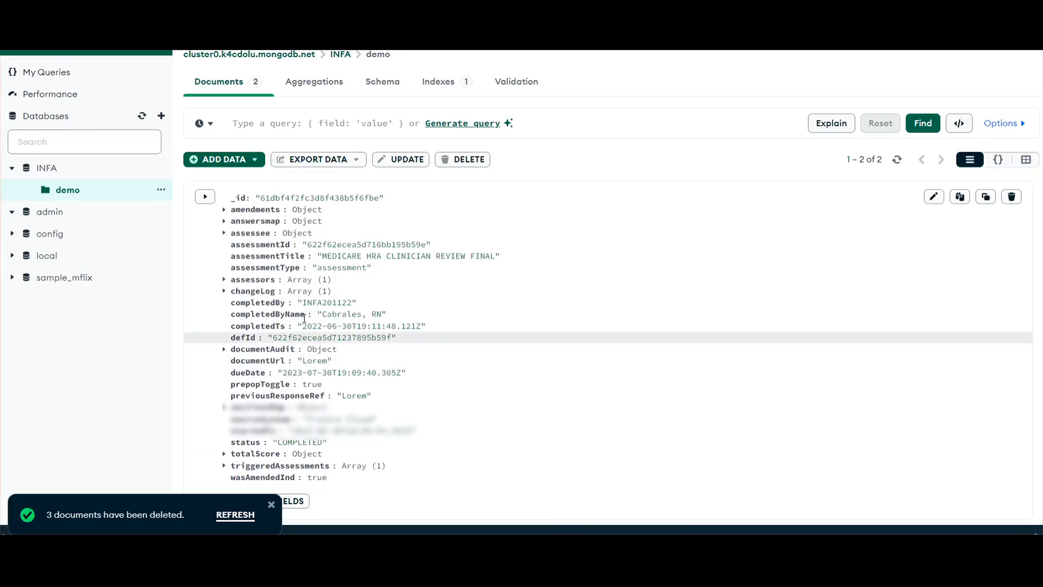
scroll(354, 338, "down", 5)
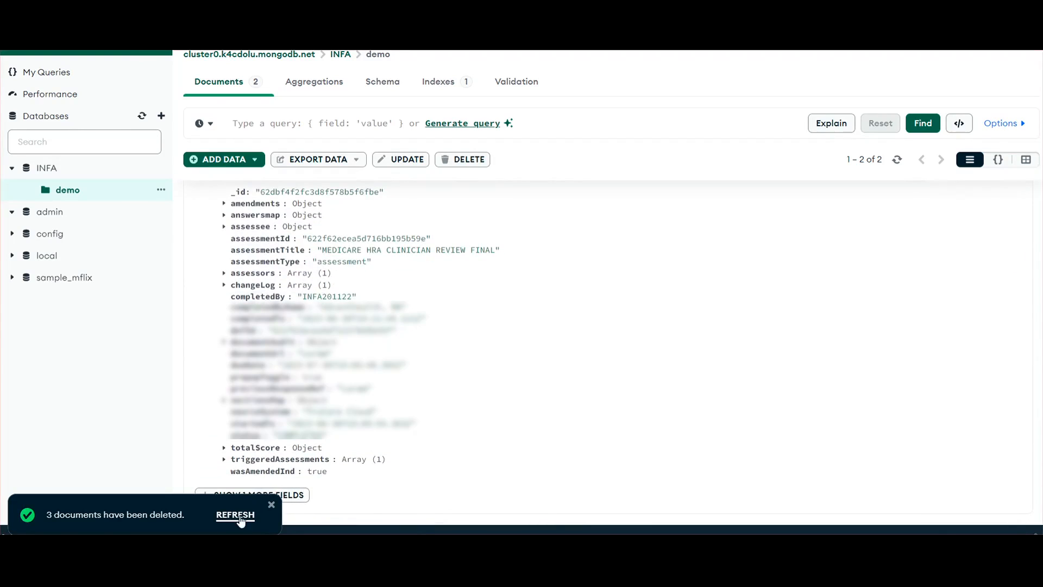
scroll(434, 421, "up", 5)
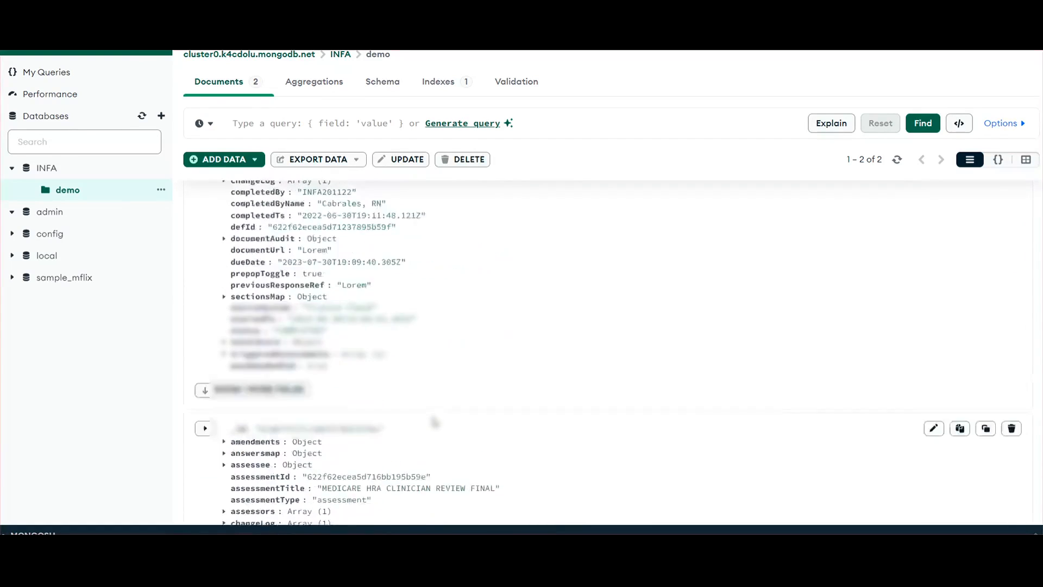
scroll(435, 421, "down", 5)
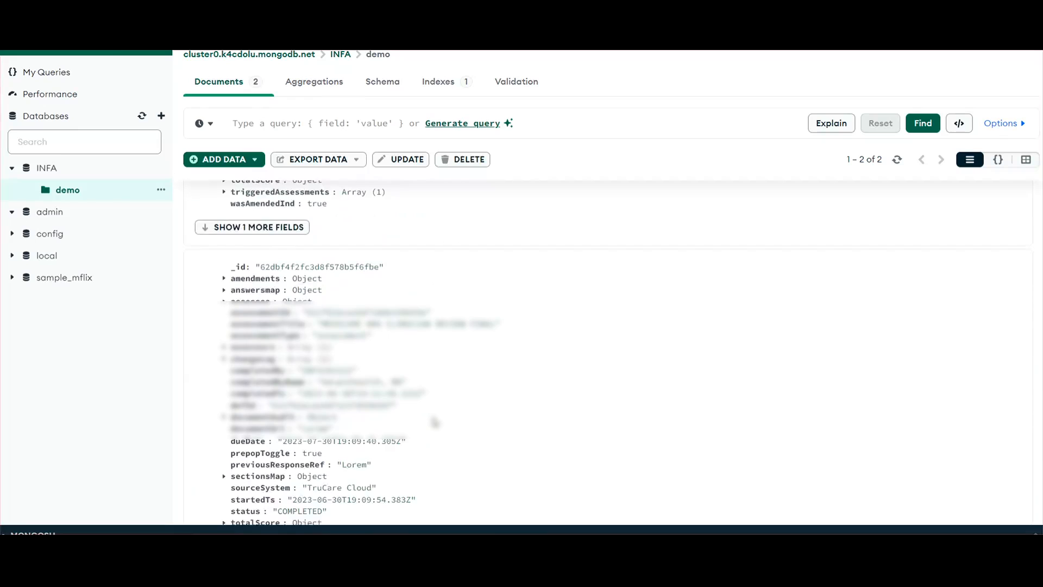
scroll(435, 421, "up", 5)
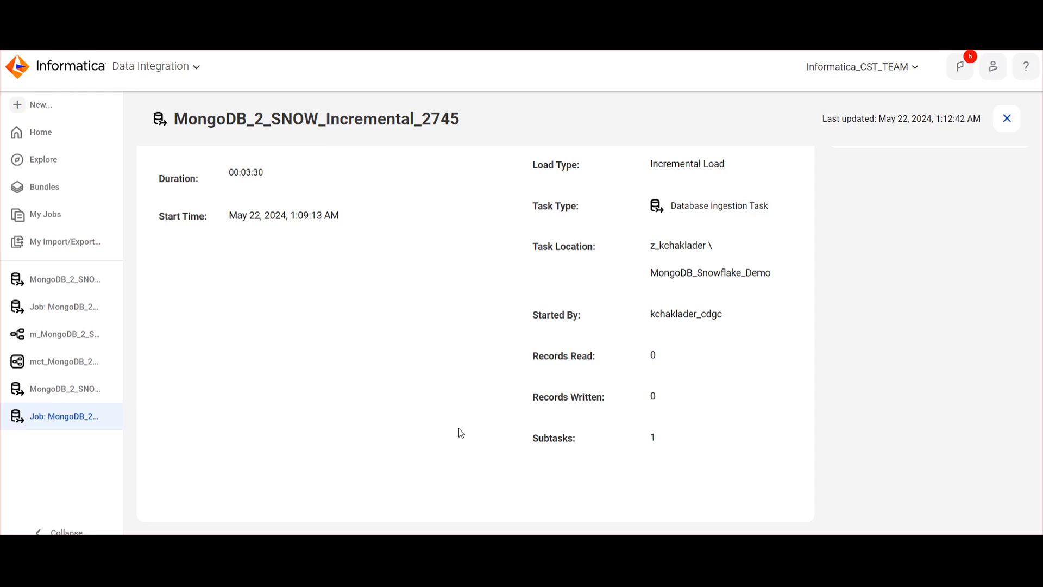
Check the incremental job's Records Read and Records Written, and the insert count for INFA.demo in Object Detail
scroll(459, 432, "down", 6)
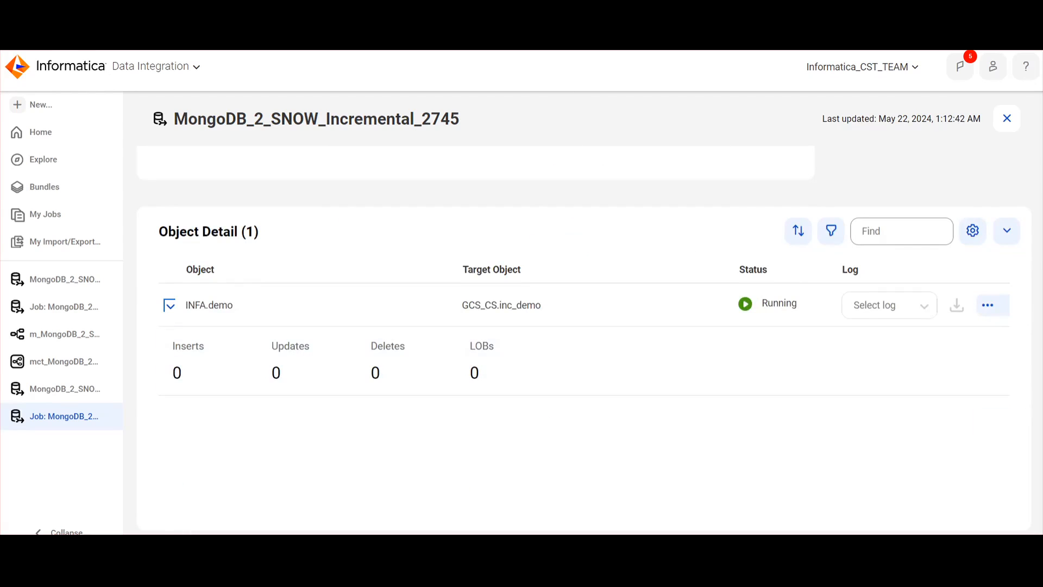
scroll(598, 346, "up", 8)
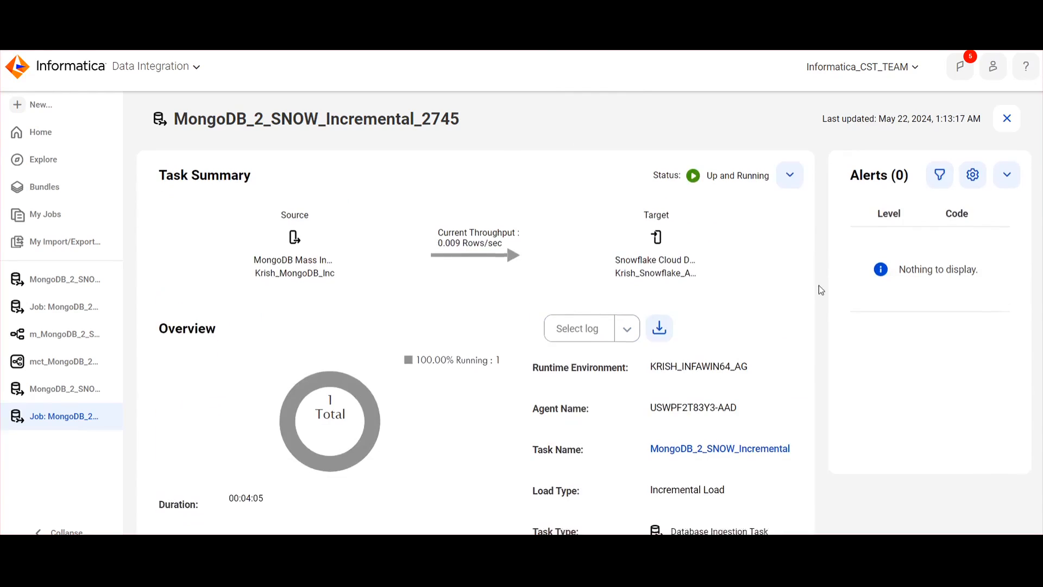
scroll(819, 288, "down", 4)
scroll(819, 285, "down", 3)
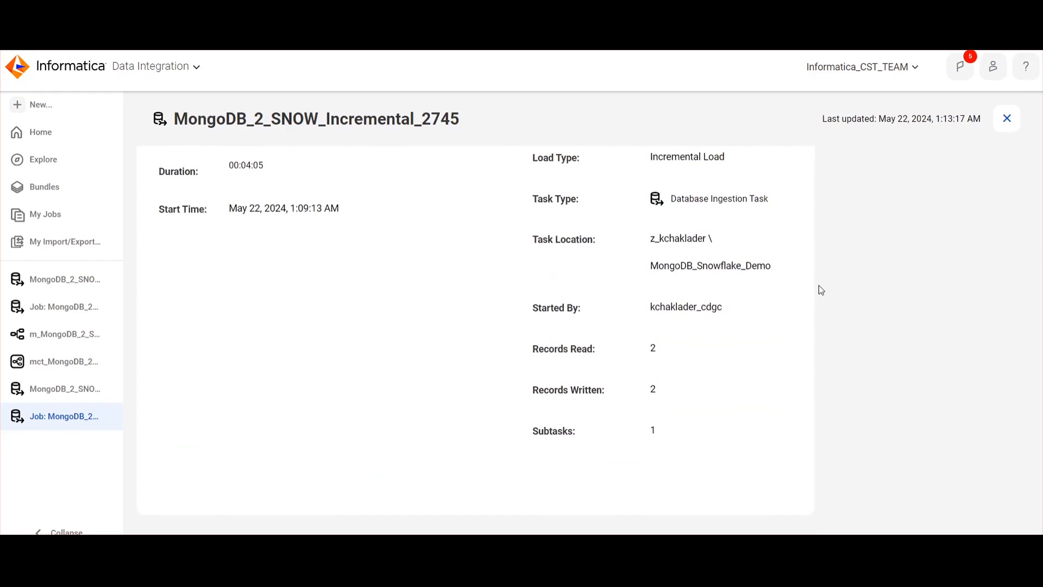
double_click(654, 350)
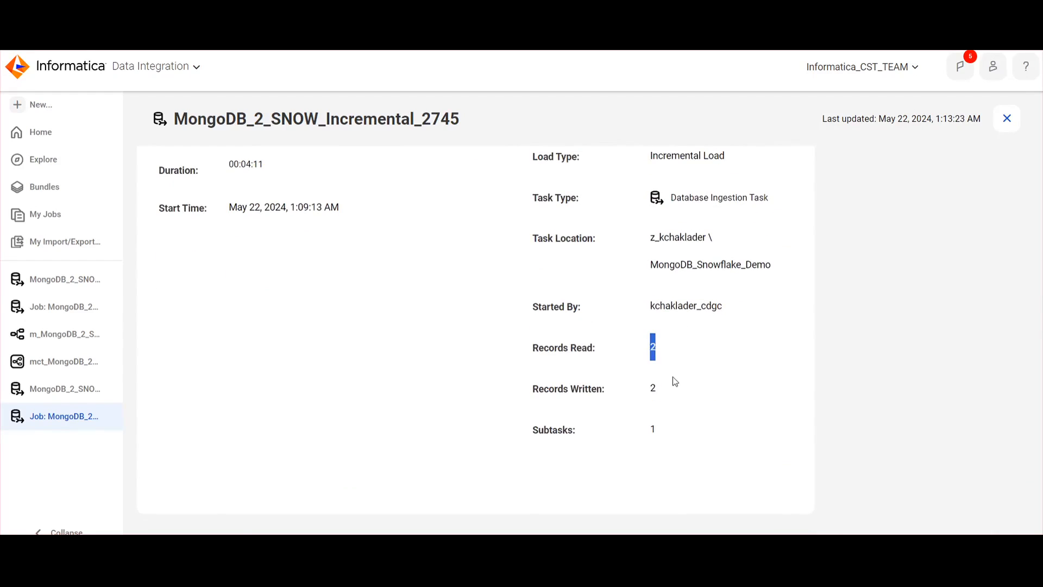
scroll(673, 376, "down", 4)
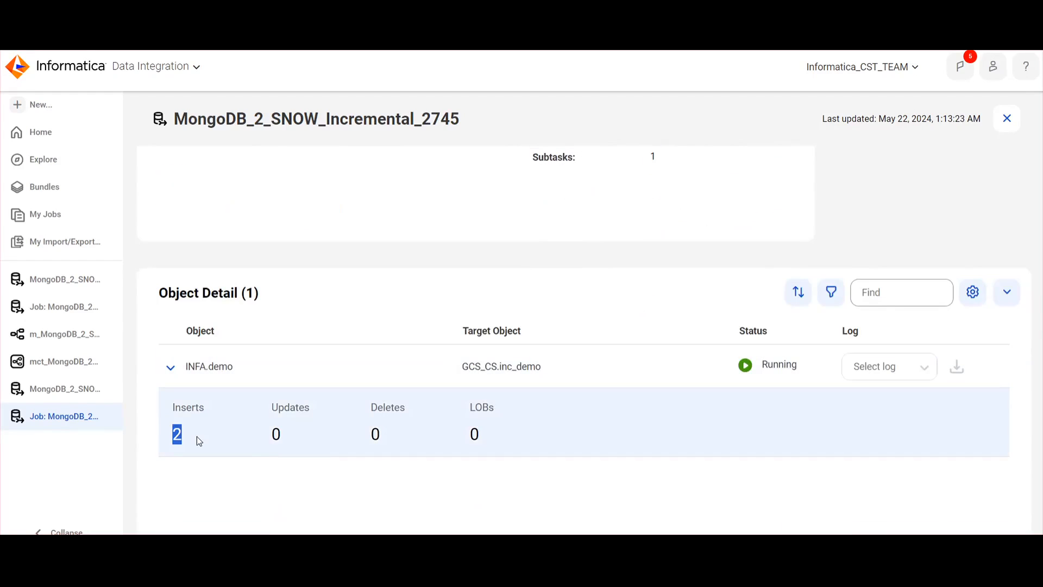
scroll(656, 382, "up", 10)
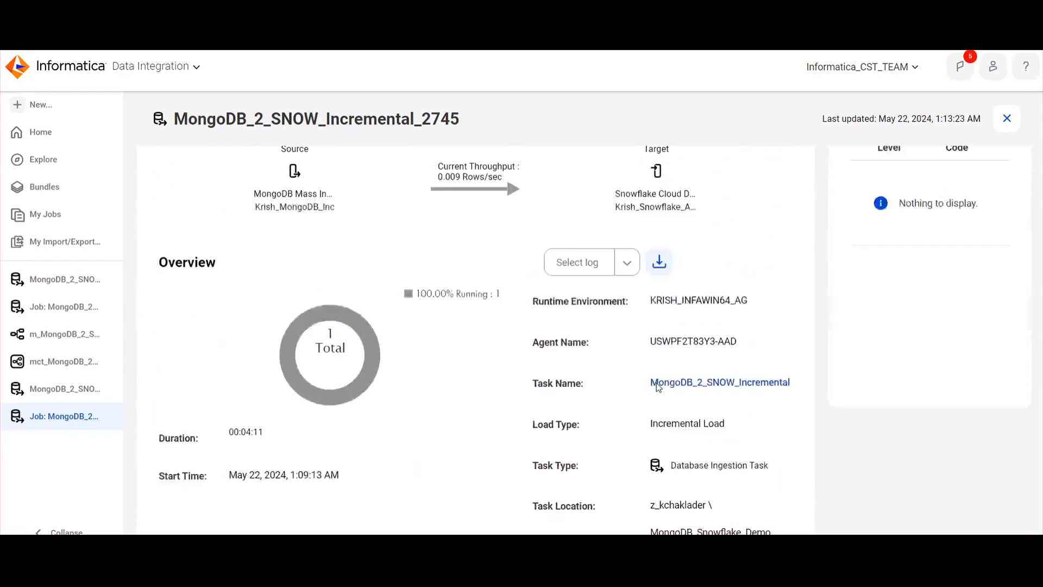
scroll(656, 383, "down", 3)
scroll(657, 466, "down", 9)
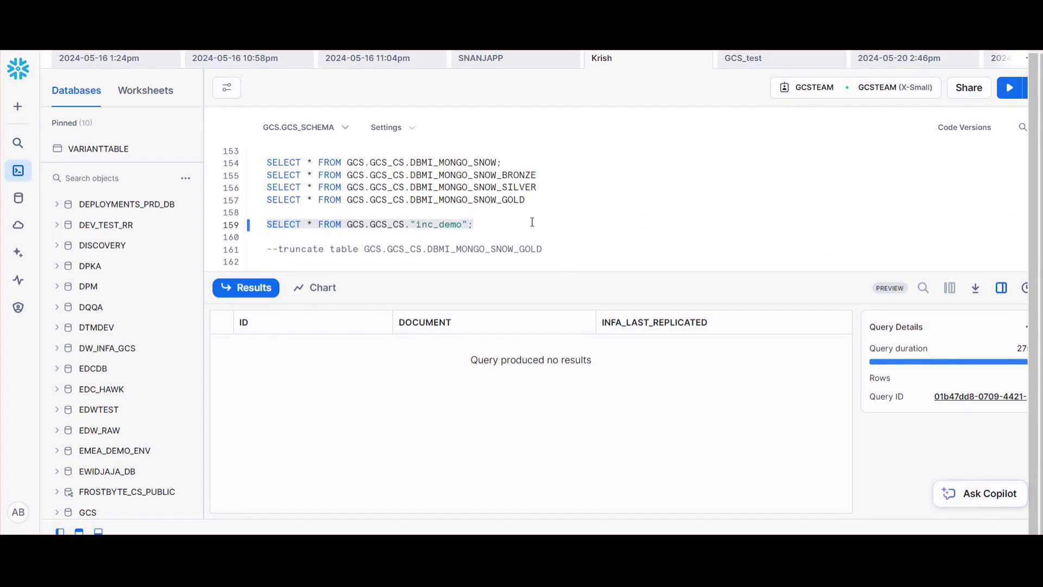
Switch to Snowflake, rerun SELECT * FROM GCS.GCS_CS."inc_demo"; and inspect the DOCUMENT values of the returned rows
left_click_drag(517, 224, 266, 224)
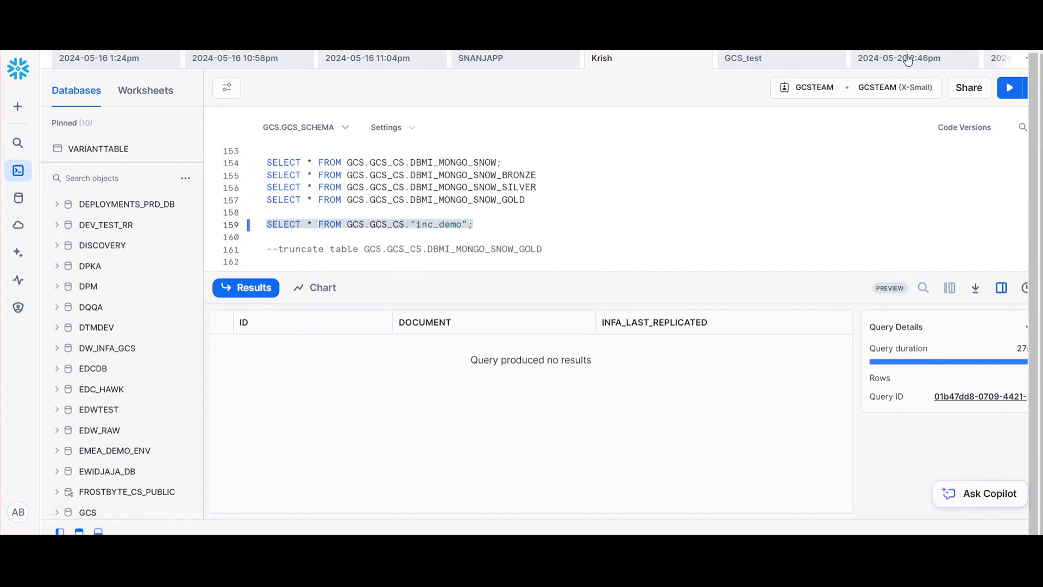
left_click(1009, 87)
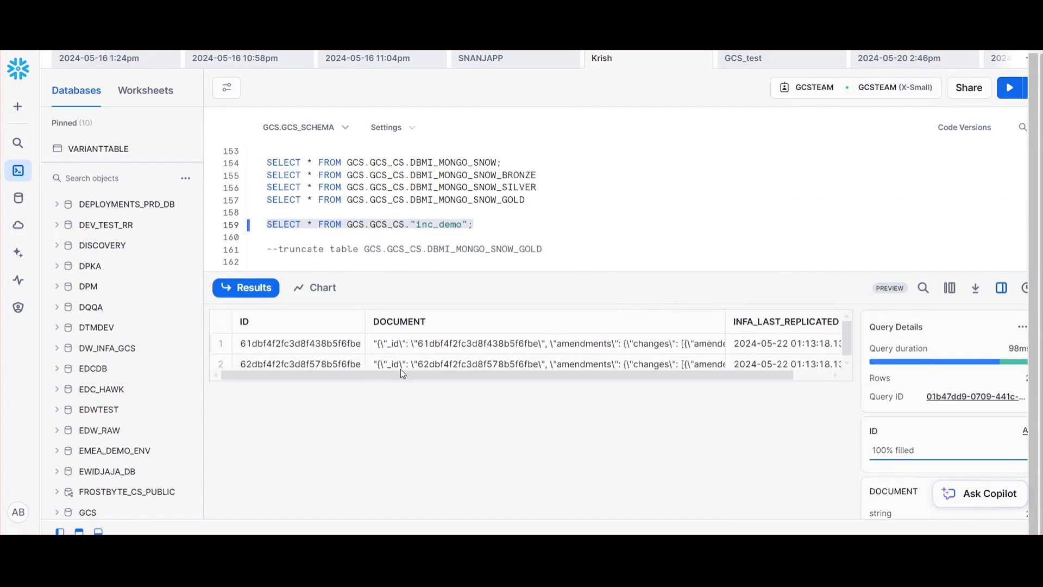
left_click(440, 347)
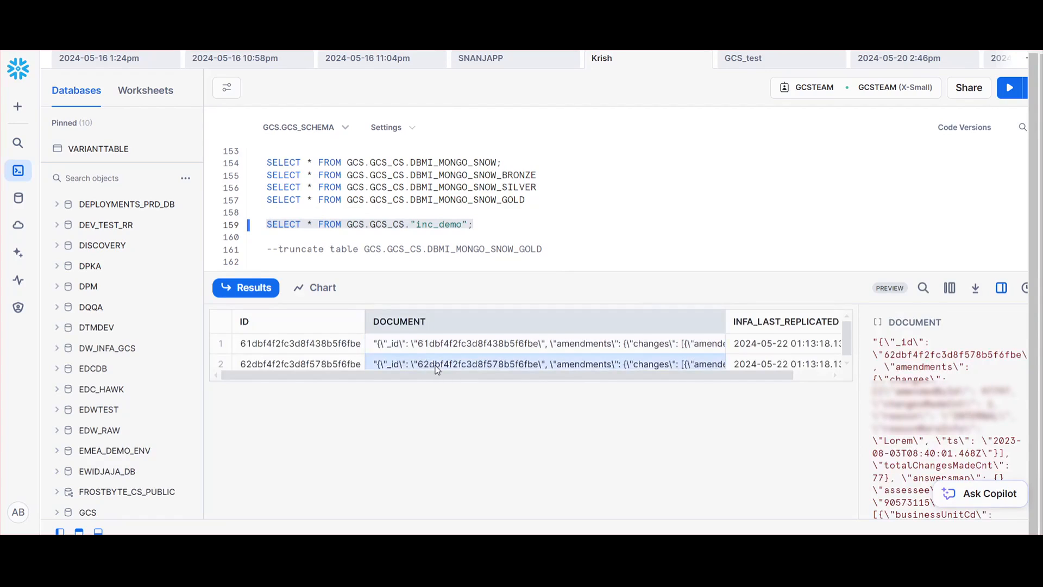
left_click(438, 364)
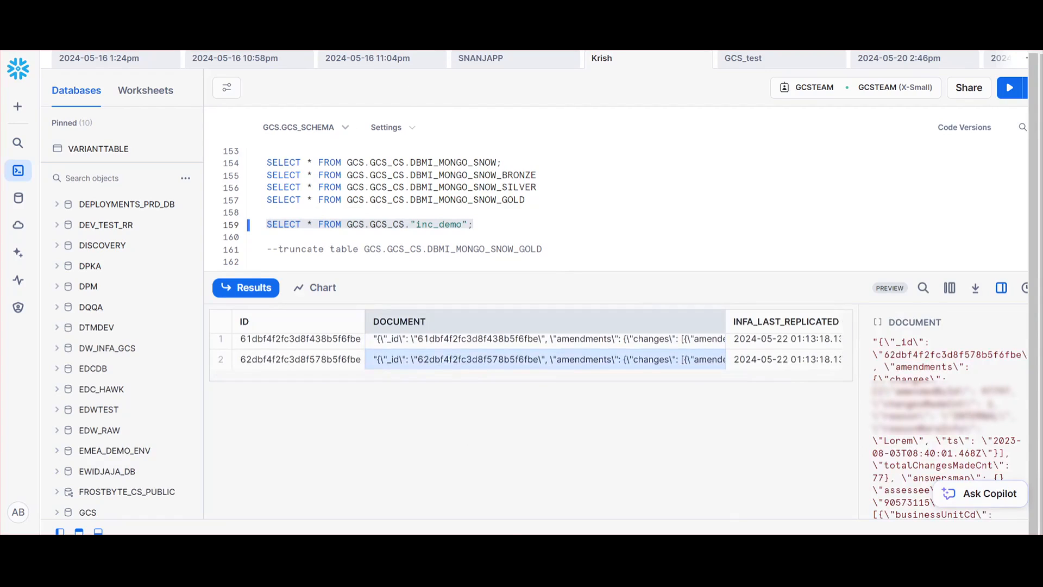
Switch to MongoDB Compass and compare the _id values and fields of the two documents in the demo collection
left_click(586, 511)
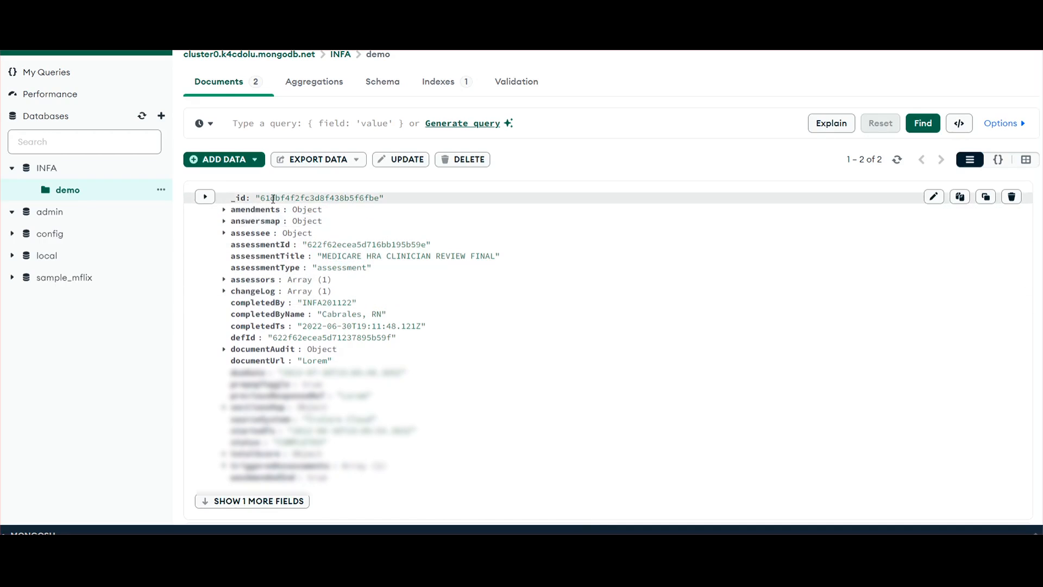
scroll(264, 197, "down", 5)
scroll(372, 442, "down", 1)
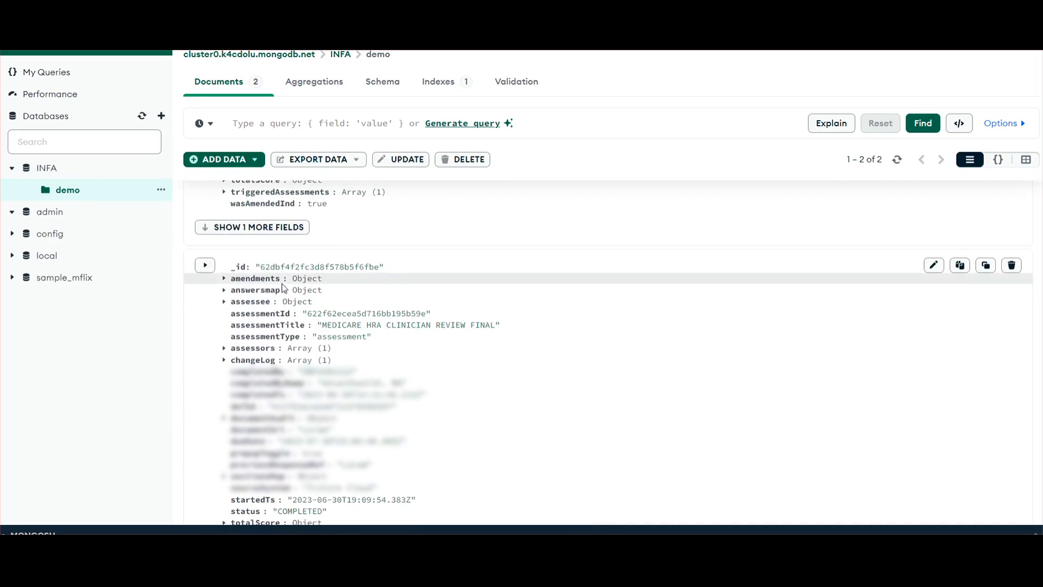
scroll(372, 441, "down", 3)
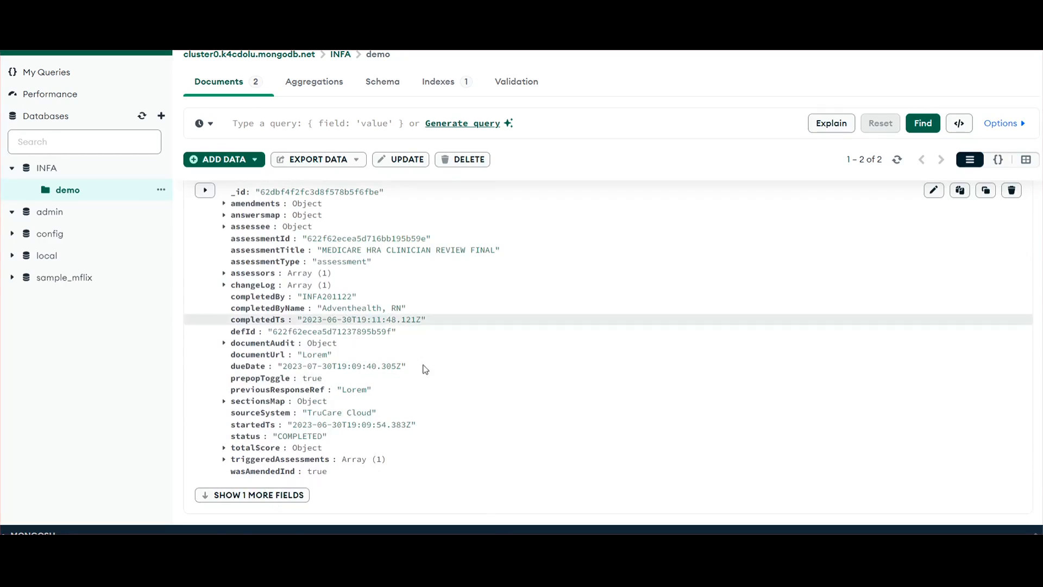
scroll(477, 455, "up", 5)
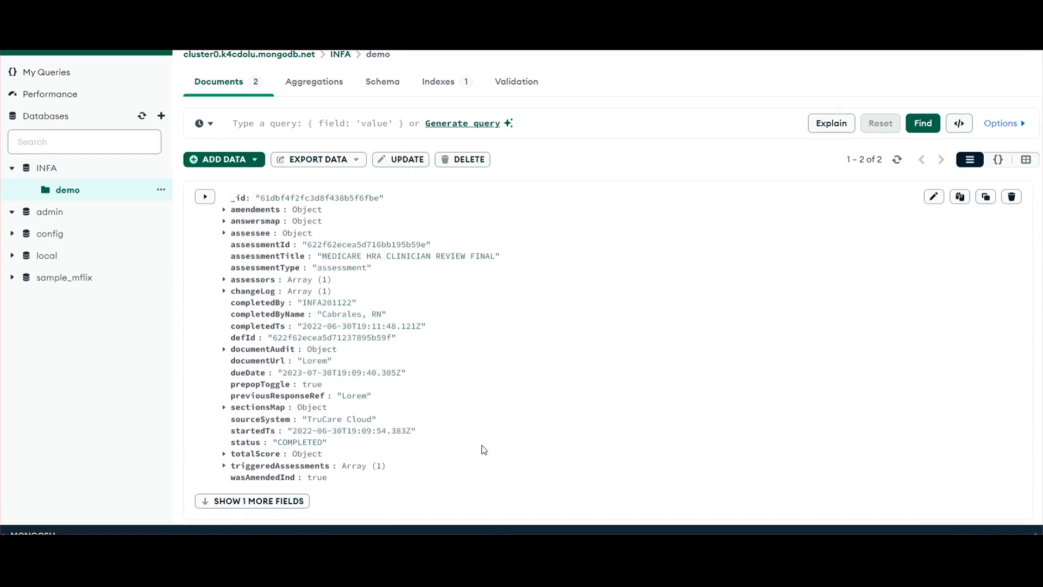
Edit the first document in demo, shorten its assessmentTitle to MEDICARE, and save the update
left_click(933, 196)
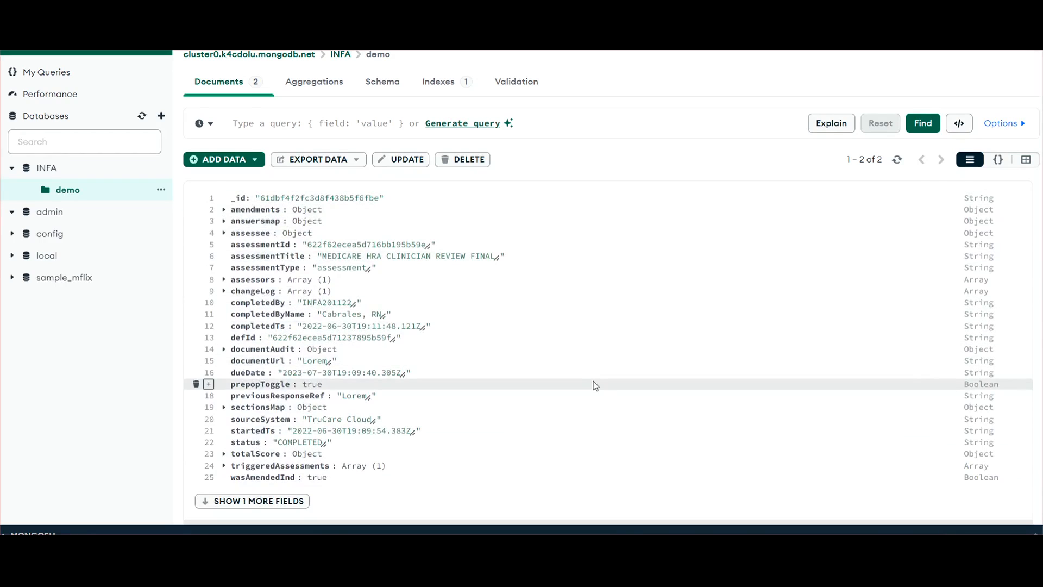
scroll(587, 384, "down", 3)
scroll(585, 384, "up", 3)
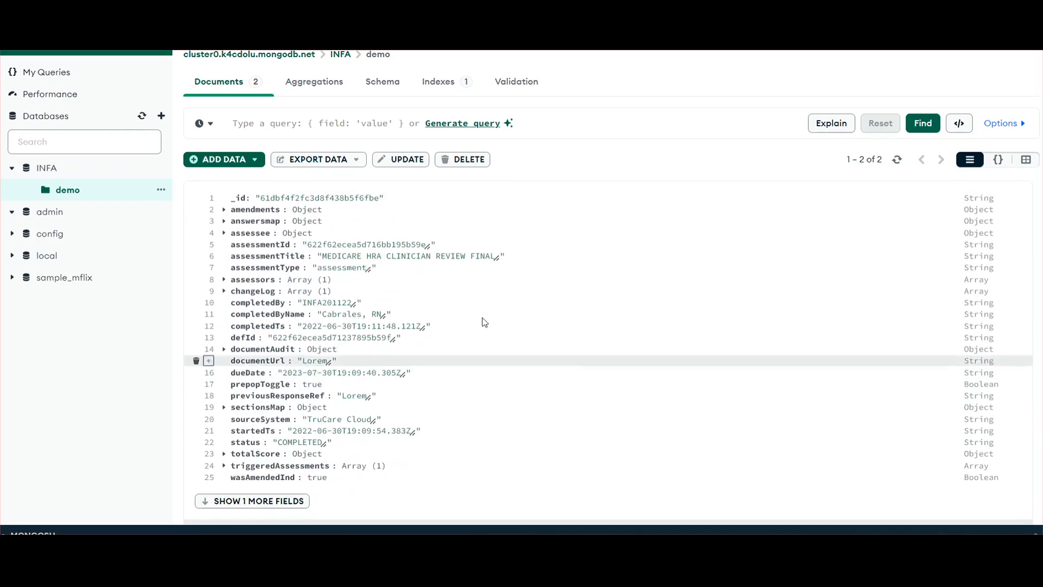
double_click(488, 256)
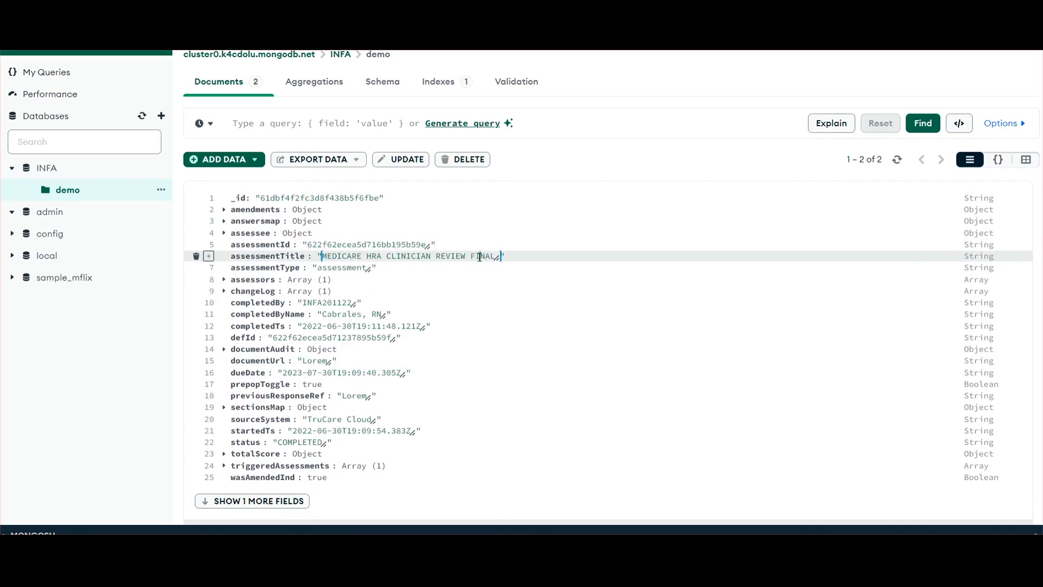
key("BackSpace")
key("BackSpace")
key("BackSpace")
key("BackSpace")
key("BackSpace")
key("BackSpace")
key("BackSpace")
key("BackSpace")
key("BackSpace")
key("BackSpace")
key("BackSpace")
key("BackSpace")
key("BackSpace")
key("BackSpace")
key("BackSpace")
key("BackSpace")
key("BackSpace")
key("BackSpace")
key("BackSpace")
key("BackSpace")
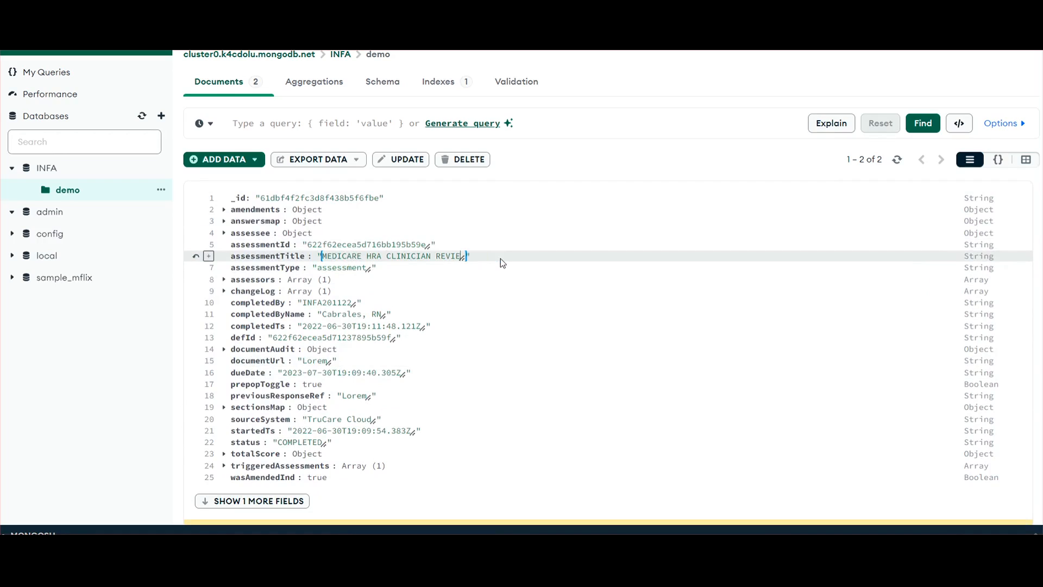
key("BackSpace")
key("BackSpace")
scroll(740, 231, "down", 4)
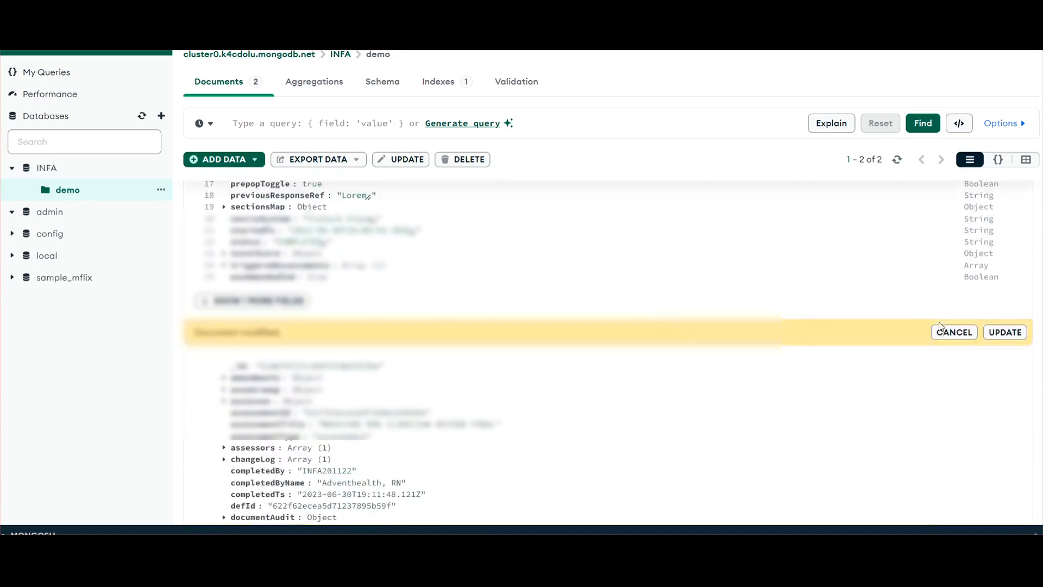
left_click(989, 328)
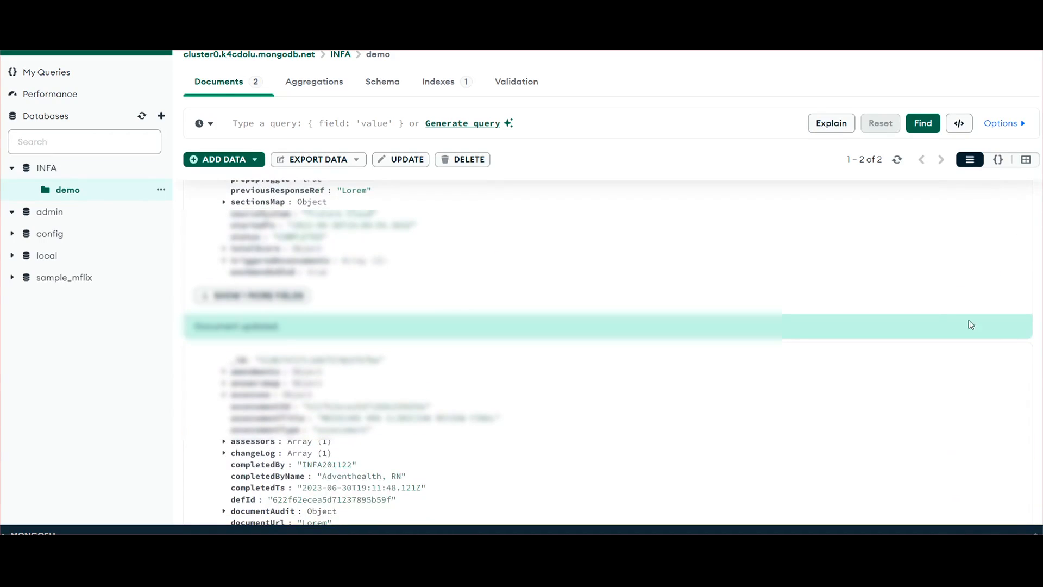
Review the first document's edited assessmentTitle in the demo collection
scroll(527, 263, "up", 1)
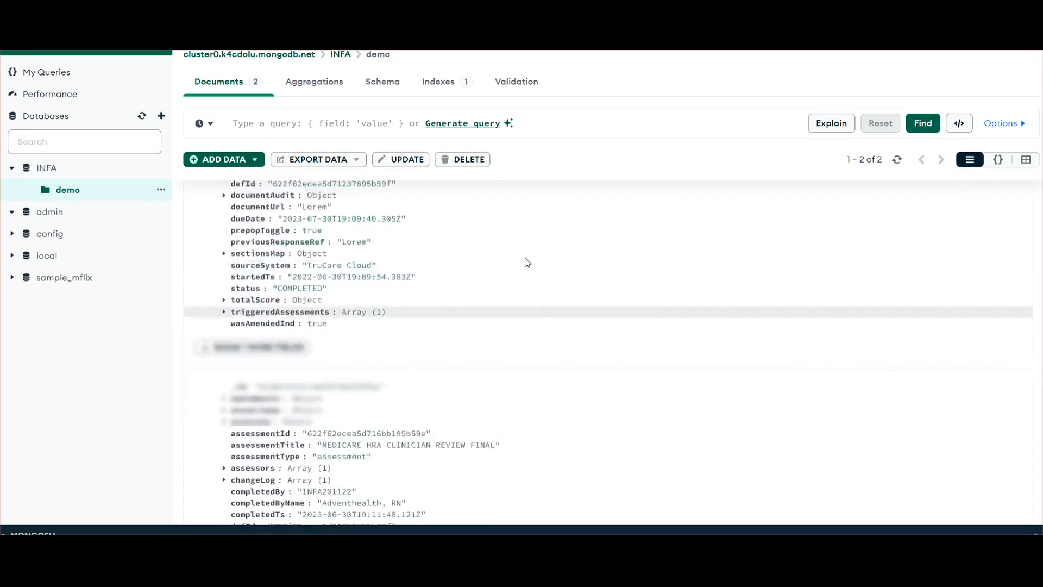
scroll(527, 262, "up", 3)
double_click(329, 256)
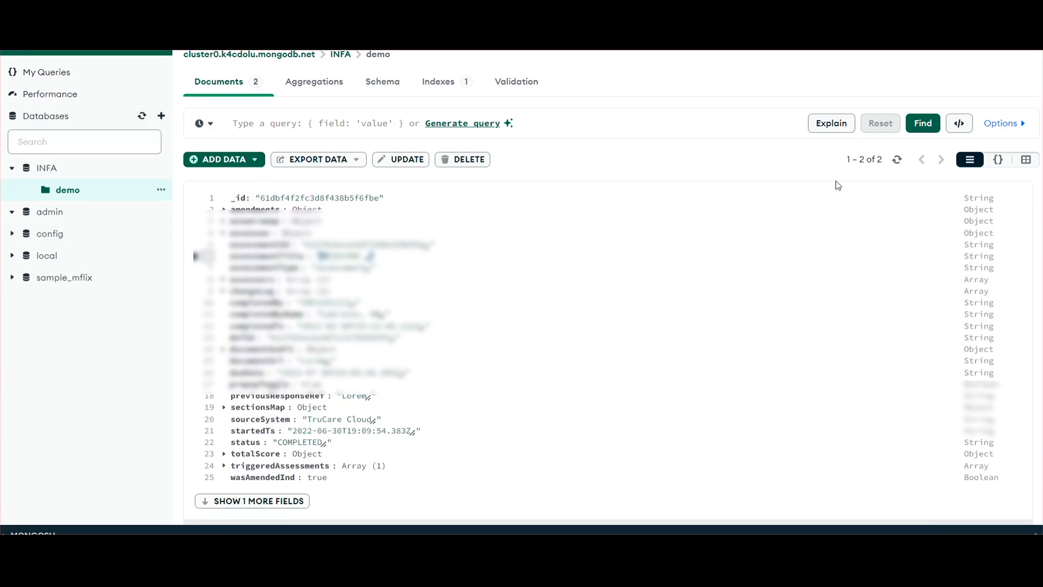
scroll(929, 214, "down", 4)
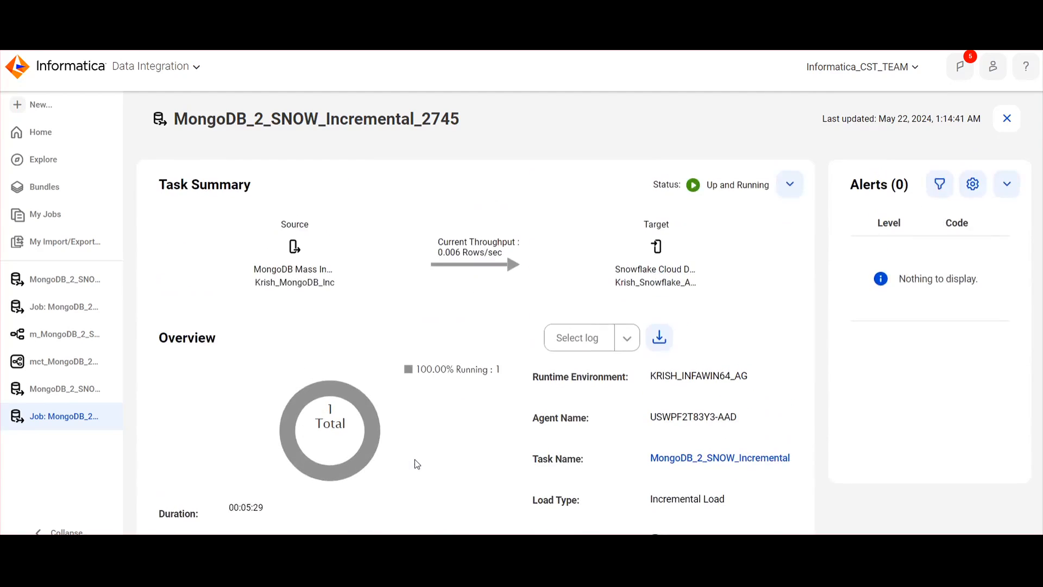
Check the INFA.demo object counts in Informatica, and return to Compass to review the edited document with all its fields shown
scroll(415, 458, "down", 6)
left_click(415, 458)
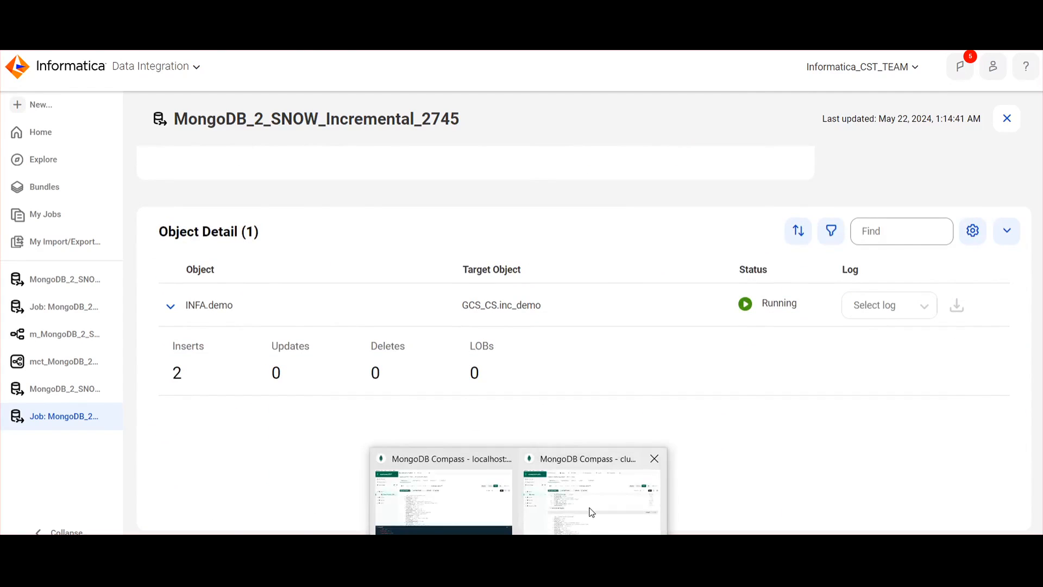
left_click(591, 510)
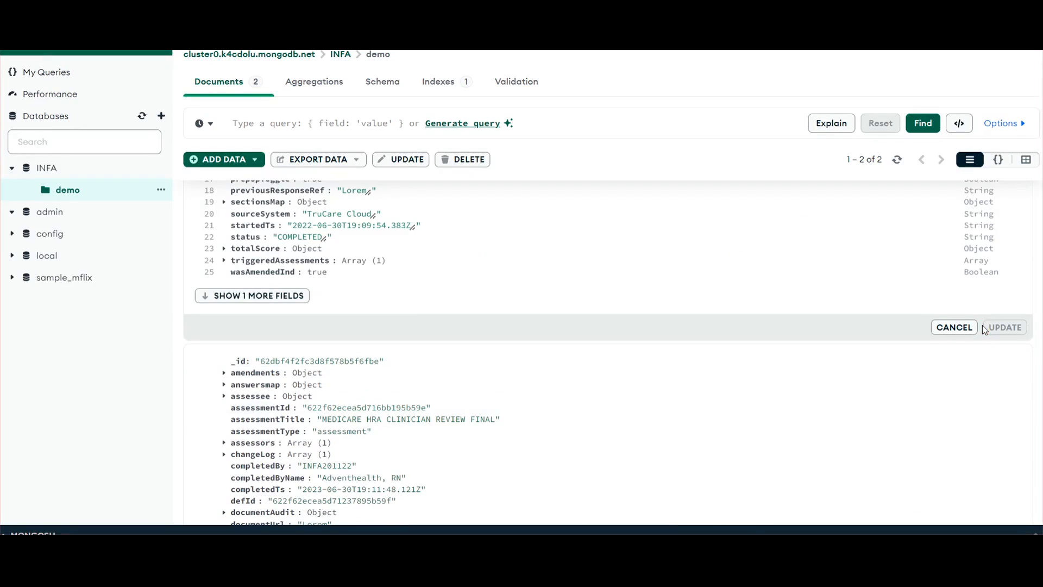
scroll(490, 317, "up", 4)
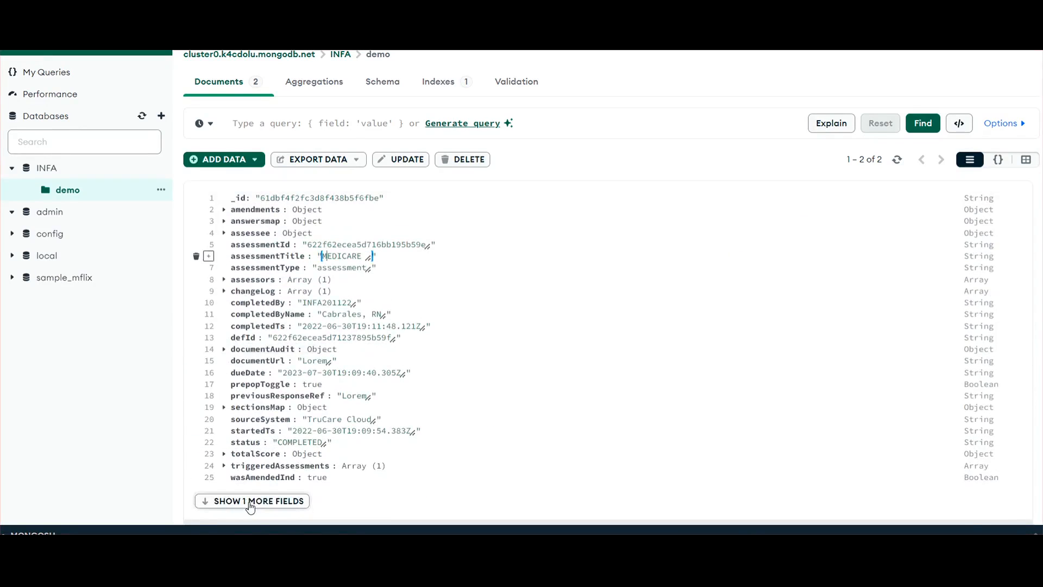
left_click(249, 500)
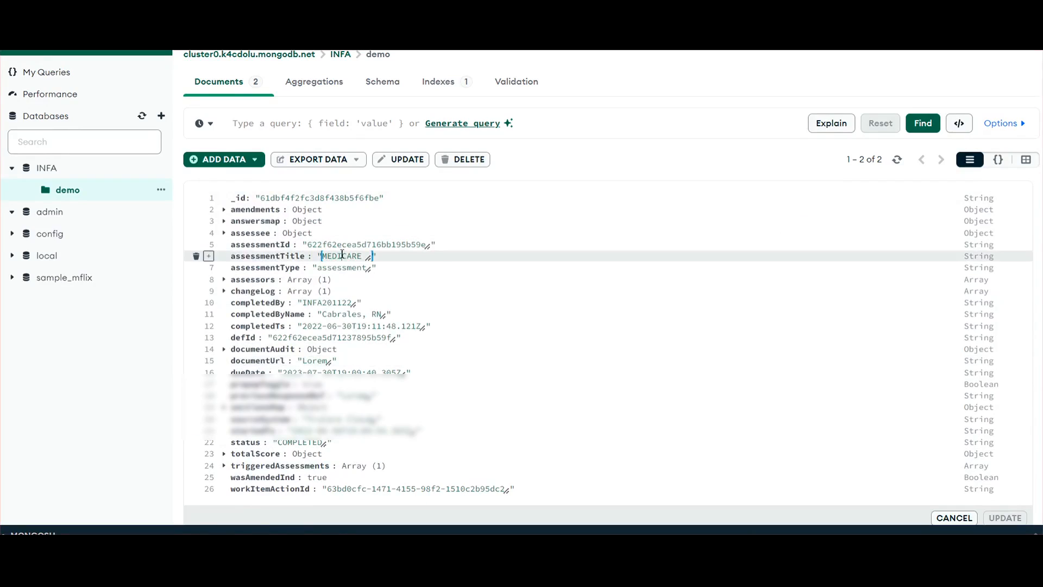
left_click(559, 407)
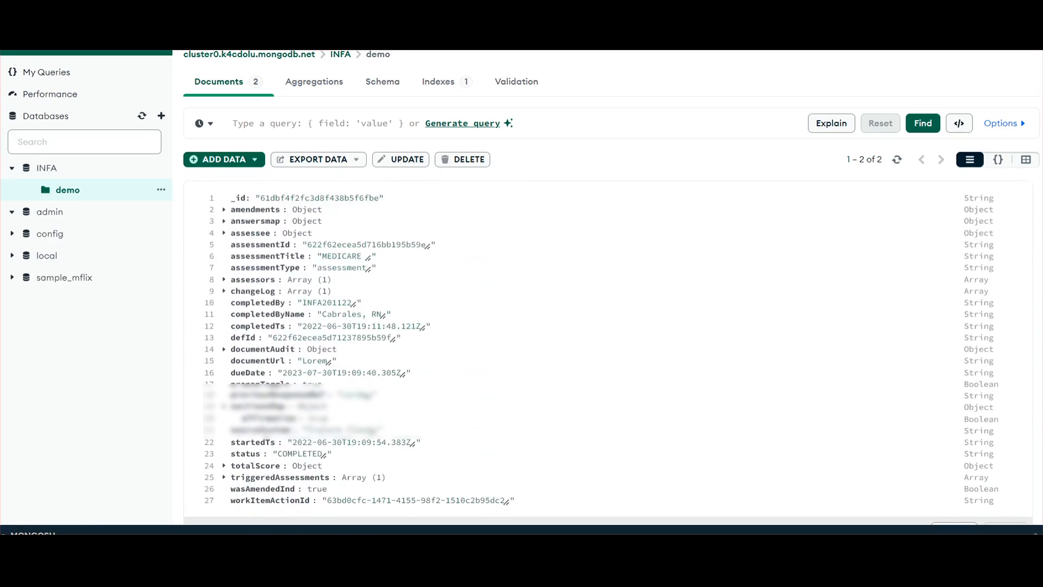
Check the Updates count for INFA.demo in Informatica, and rerun SELECT * FROM GCS.GCS_CS."inc_demo"; in Snowflake
mouse_move(518, 565)
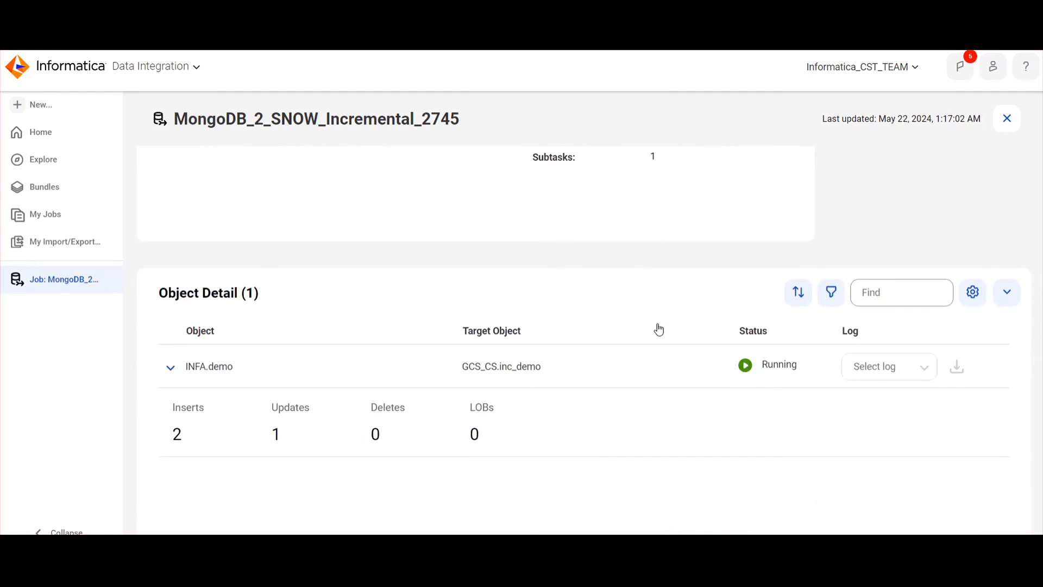
double_click(274, 435)
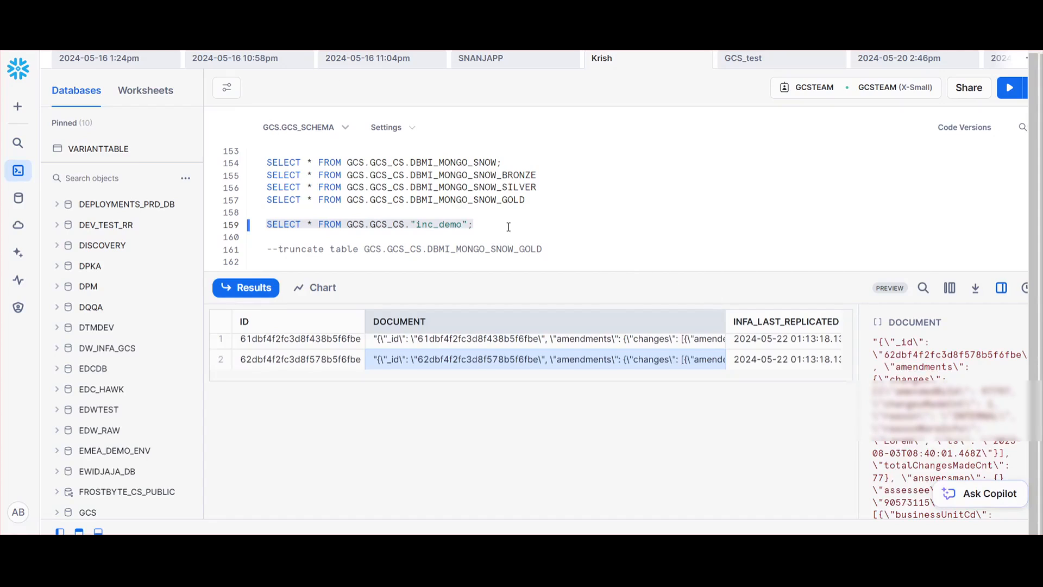
left_click_drag(509, 226, 241, 229)
left_click(1008, 85)
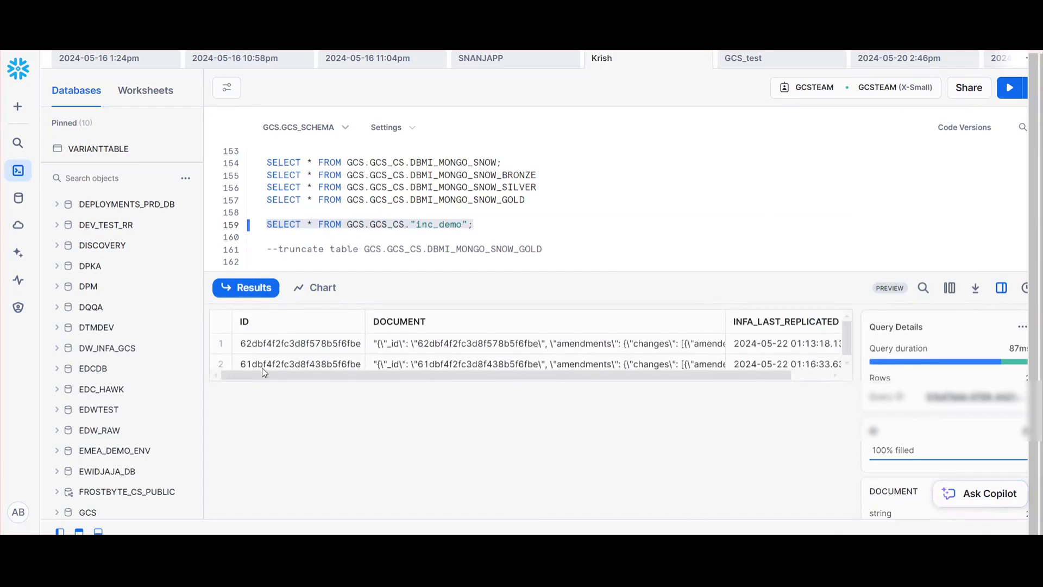
Copy the DOCUMENT value of the second inc_demo row and paste it into a new Notepad++ file
left_click(282, 365)
left_click(459, 365)
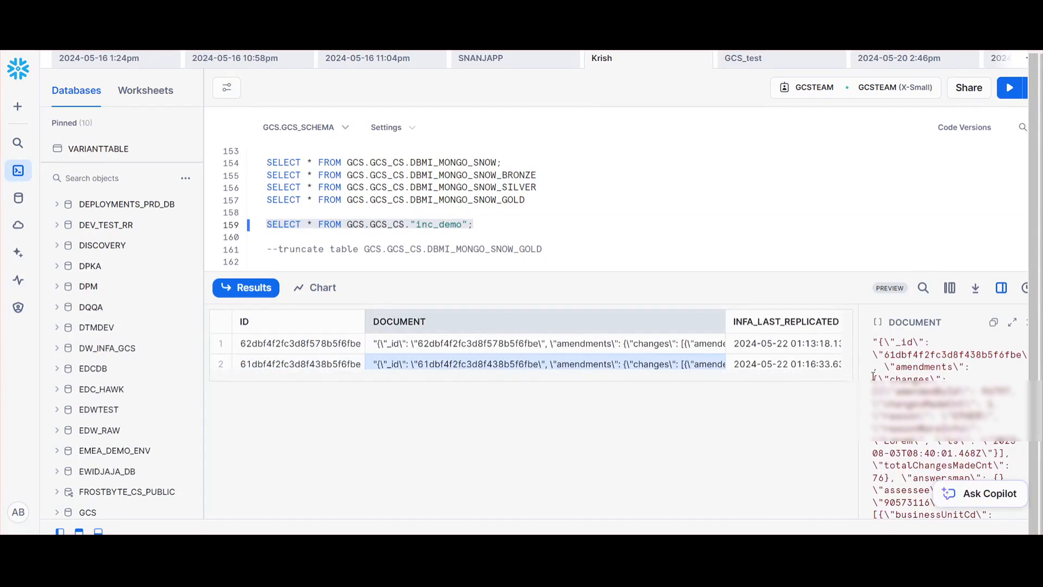
left_click(993, 324)
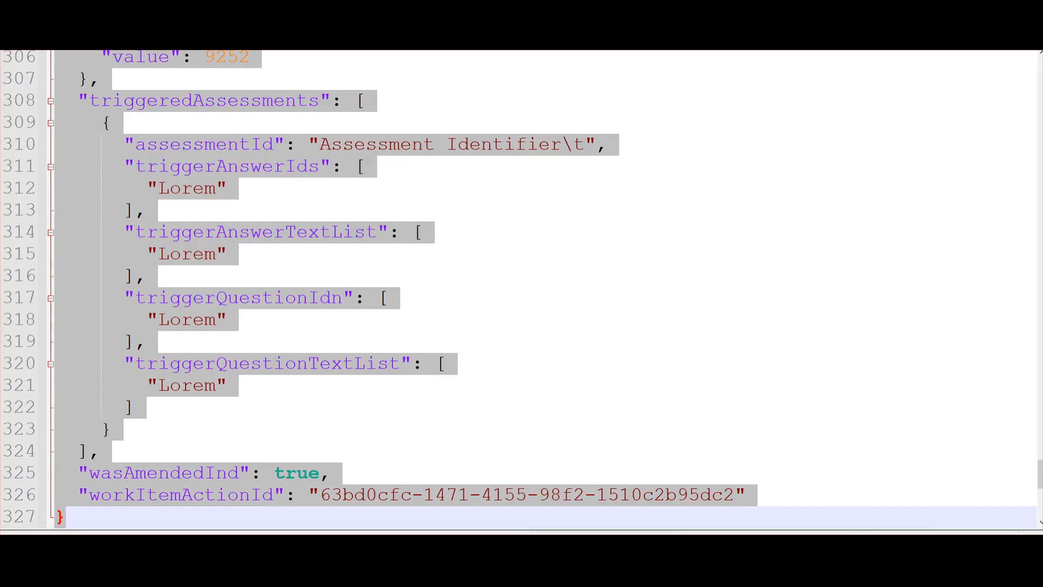
key("alt+f")
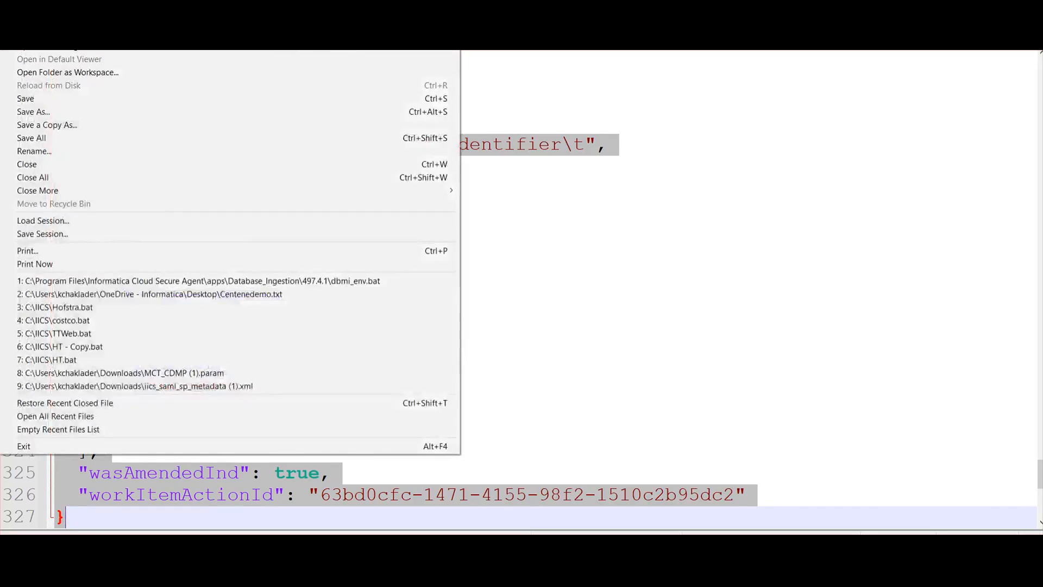
key("n")
key("ctrl+v")
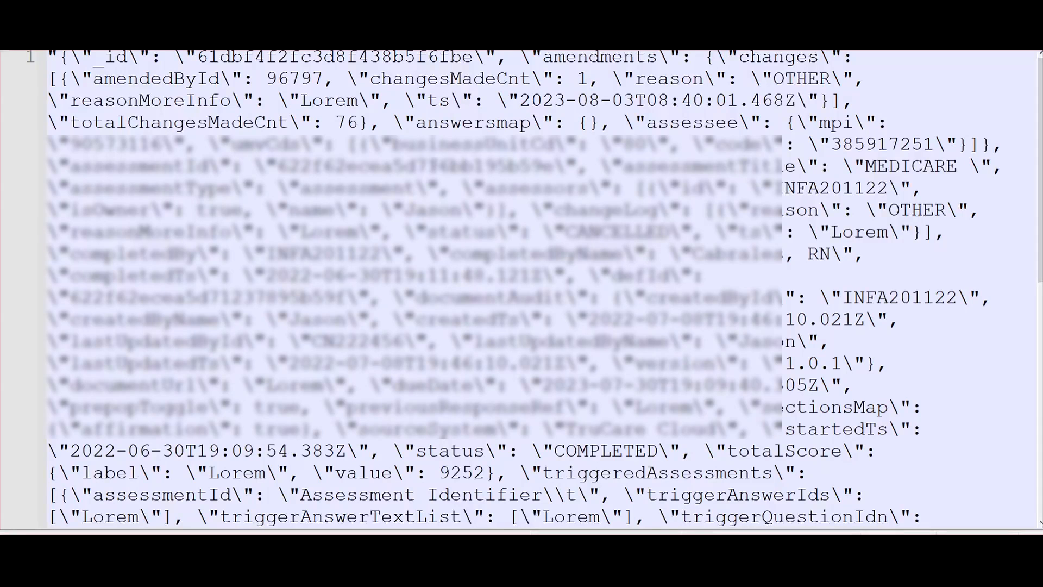
Check the assessmentTitle value in the pasted document, and close the file without saving it
left_click_drag(150, 101, 405, 188)
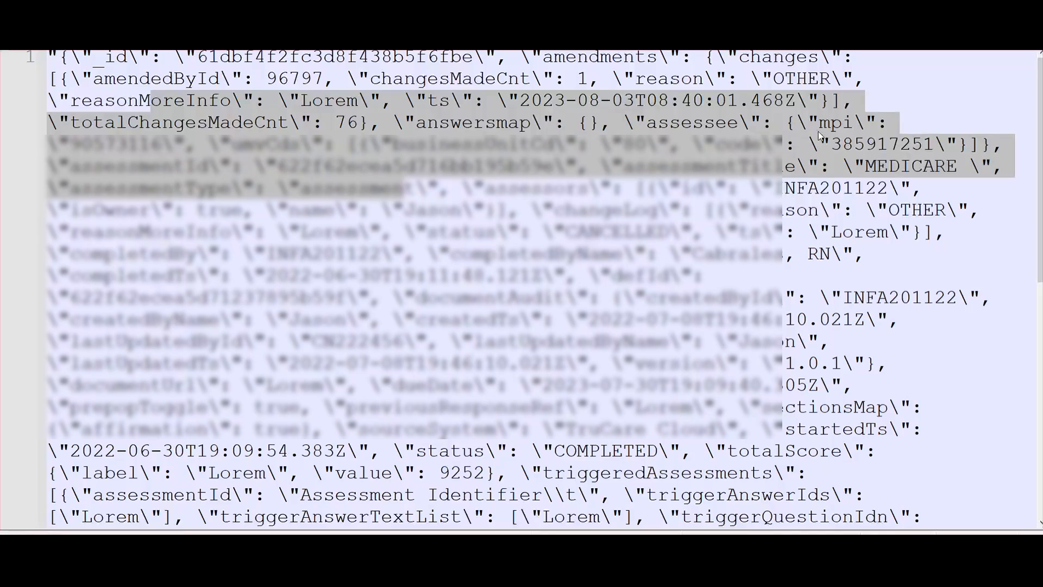
left_click(841, 123)
double_click(887, 161)
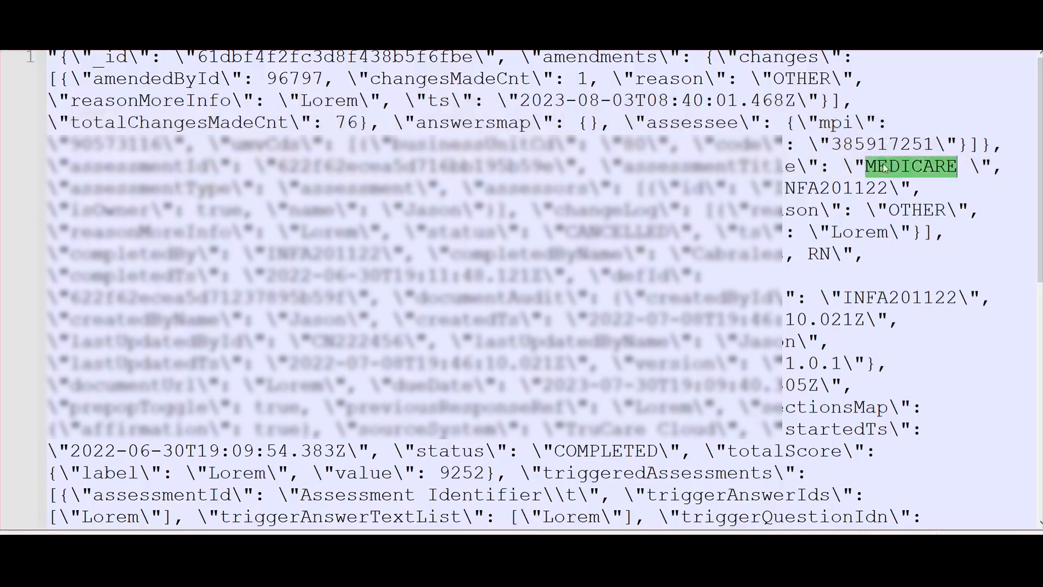
left_click_drag(658, 168, 749, 167)
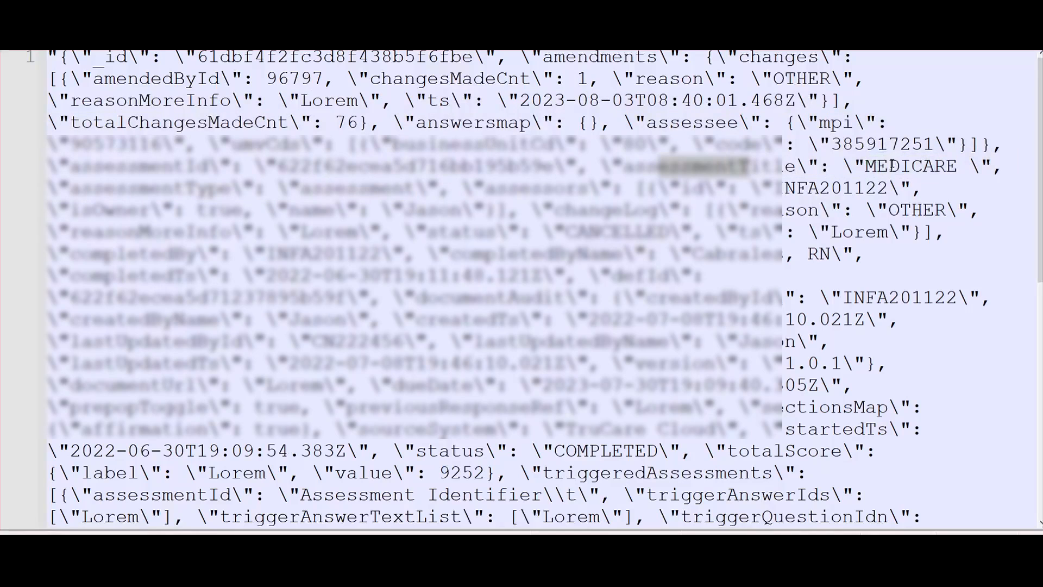
left_click_drag(866, 166, 958, 166)
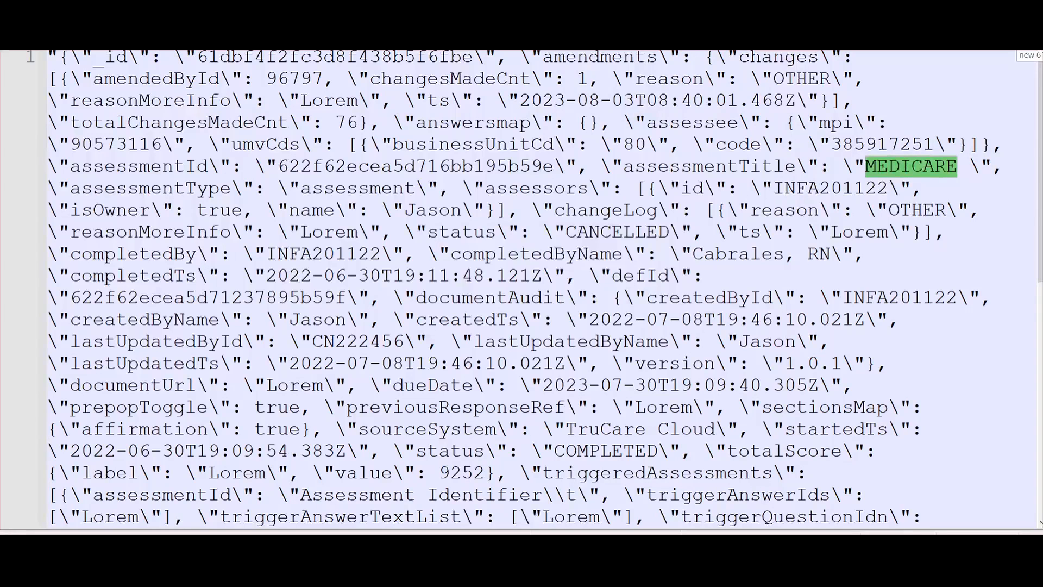
key("ctrl+w")
left_click(524, 319)
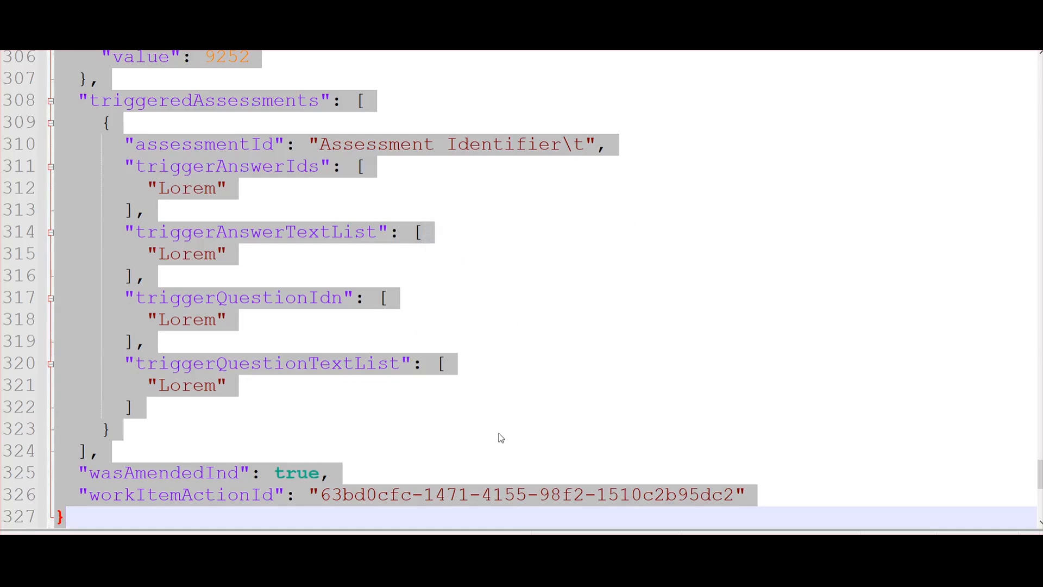
scroll(523, 428, "up", 2)
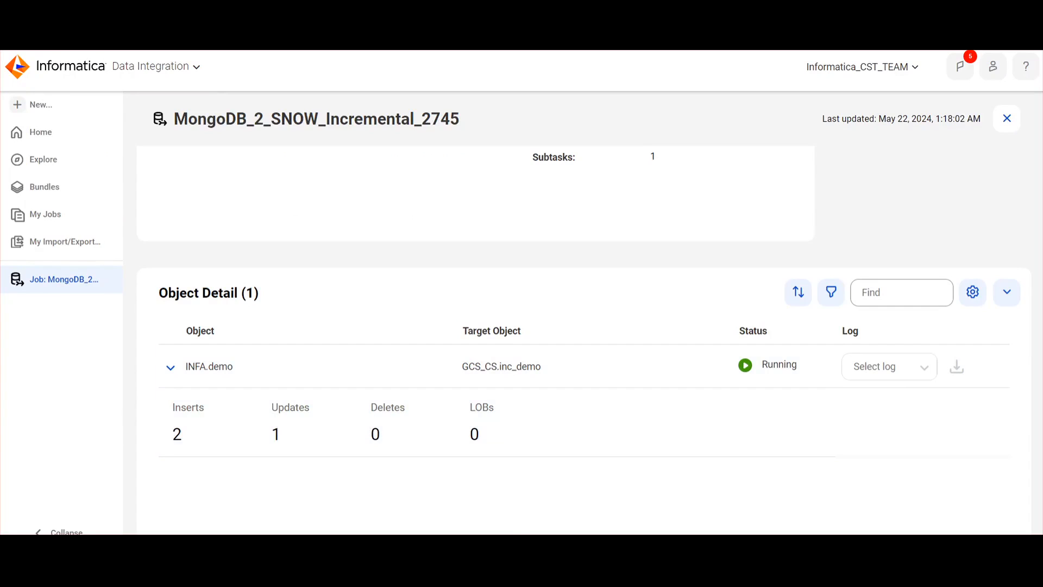
Switch to Compass and delete the document whose _id starts with 62db from the demo collection, confirming the deletion
left_click(609, 500)
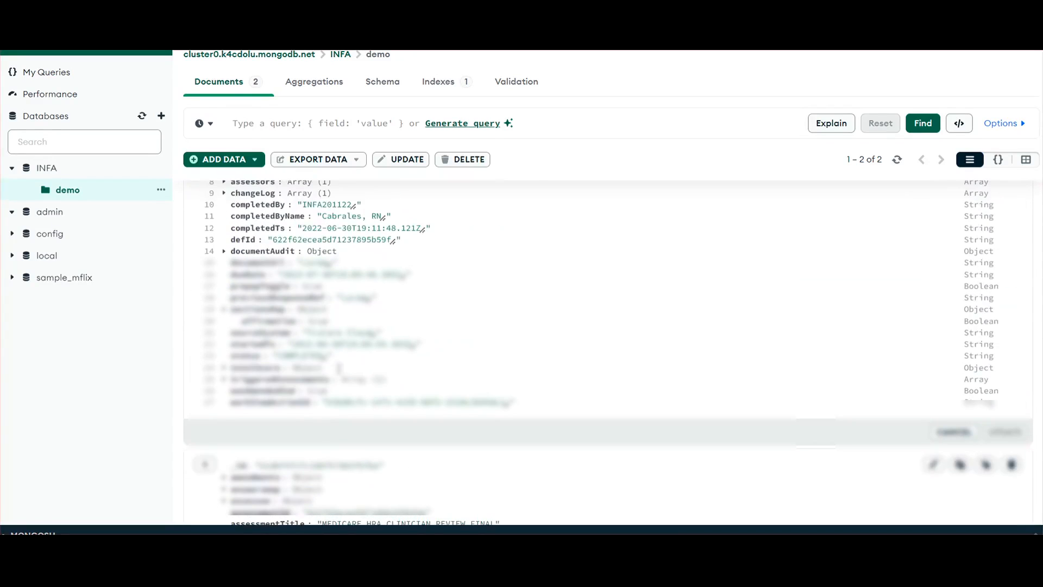
left_click_drag(260, 466, 280, 466)
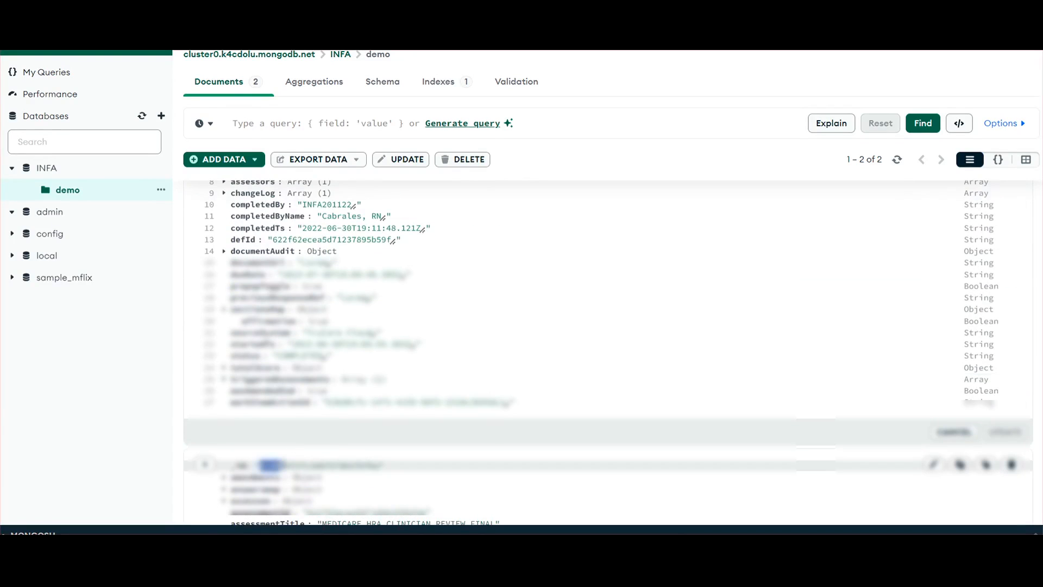
scroll(794, 415, "down", 4)
scroll(797, 417, "up", 3)
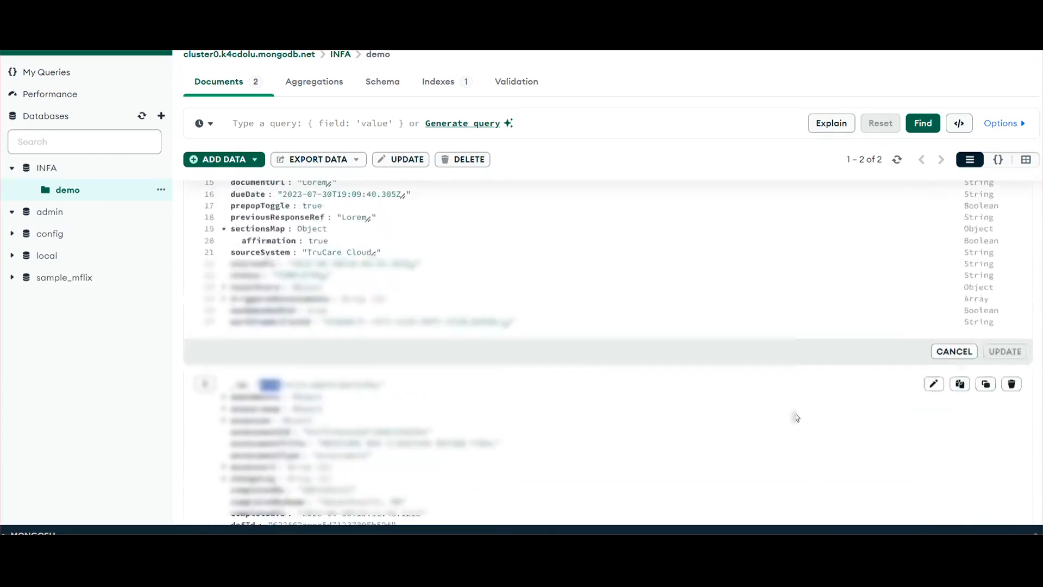
scroll(796, 418, "down", 2)
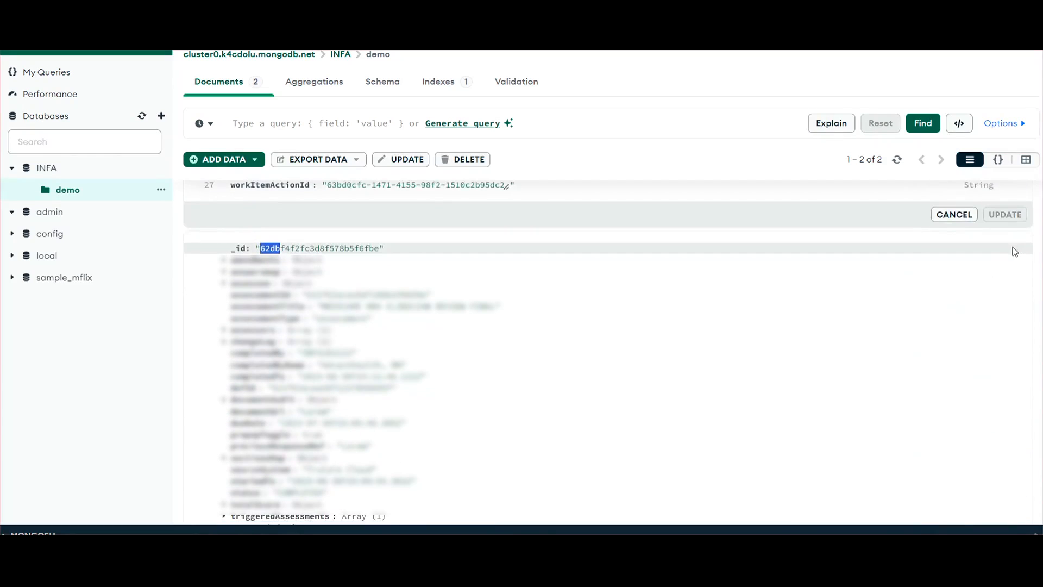
scroll(786, 405, "down", 2)
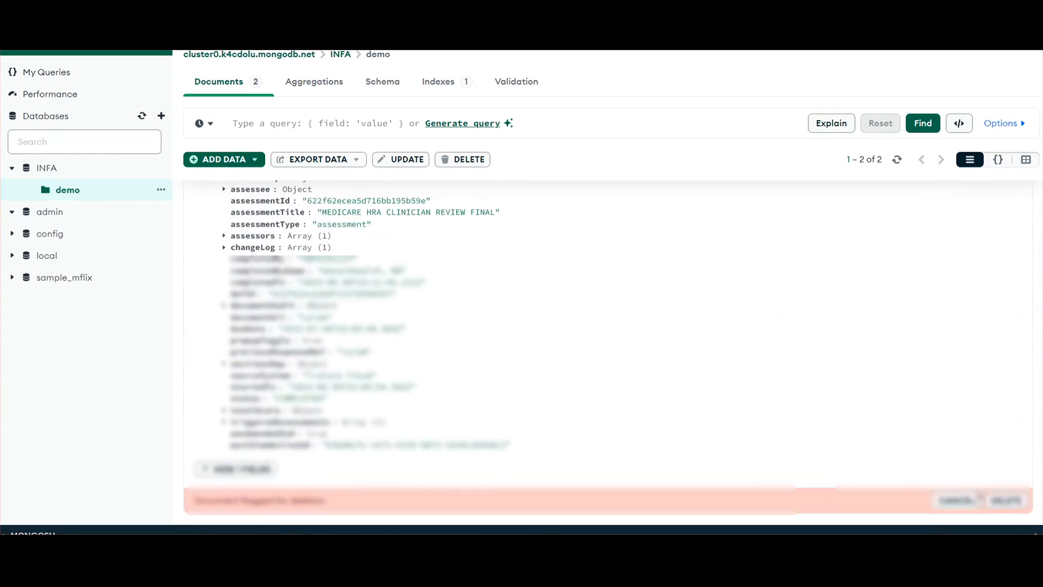
left_click(1005, 500)
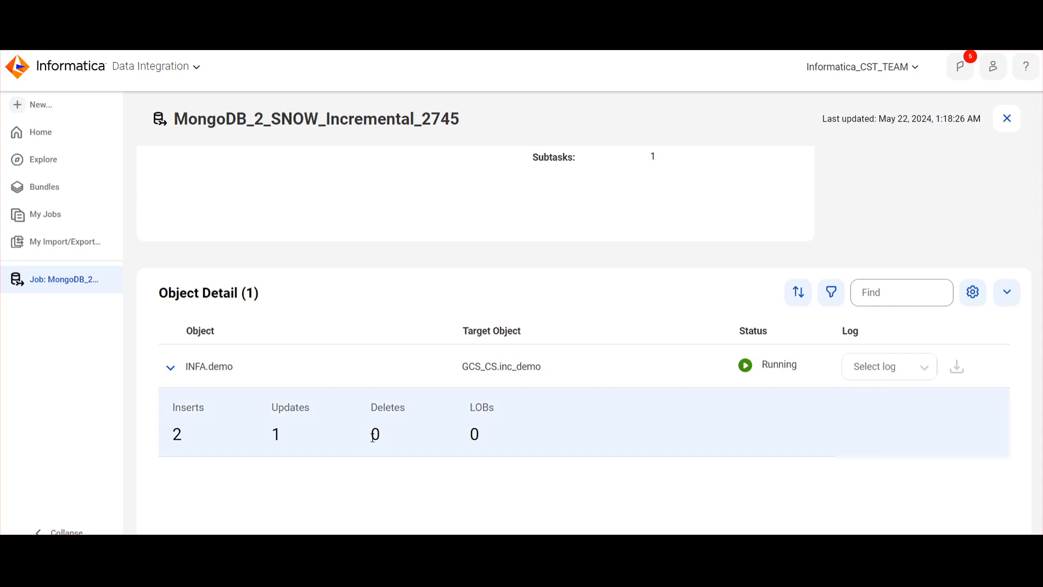
Switch to Informatica and check the Inserts, Updates and Deletes counts for INFA.demo in the job's object details
scroll(373, 436, "up", 3)
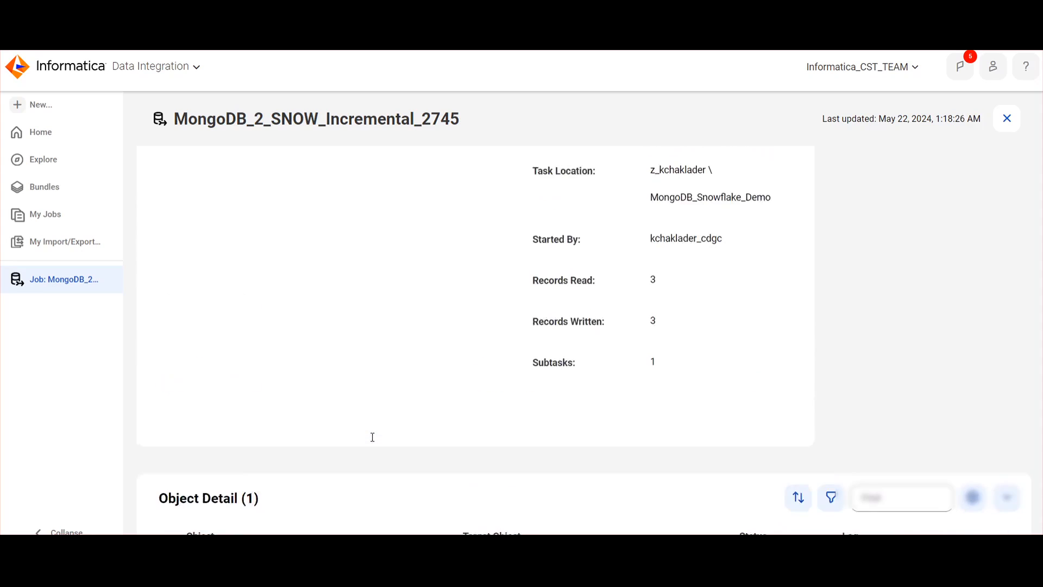
scroll(372, 437, "down", 4)
scroll(376, 436, "up", 5)
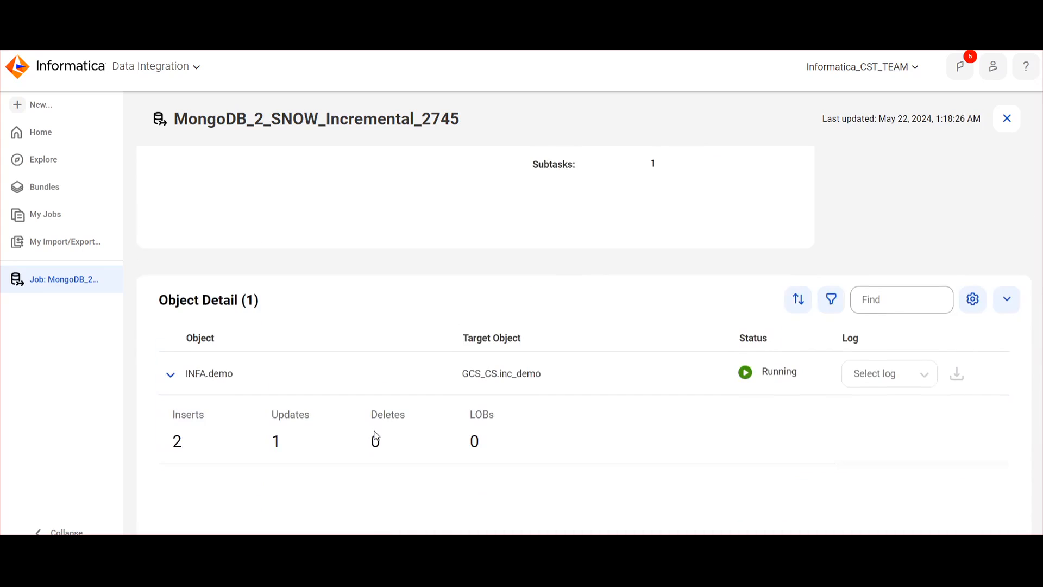
scroll(385, 424, "up", 1)
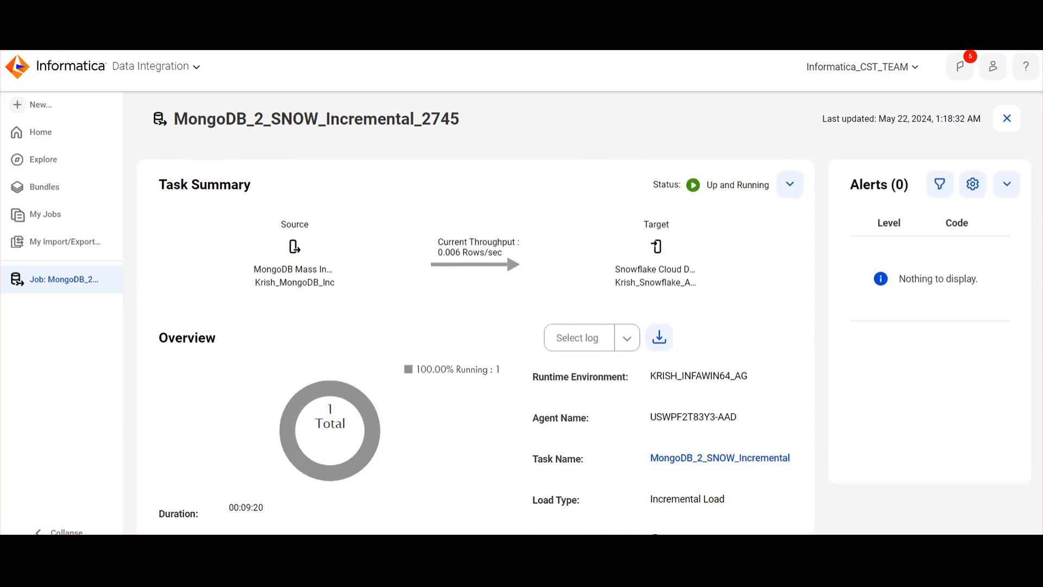
scroll(658, 179, "down", 5)
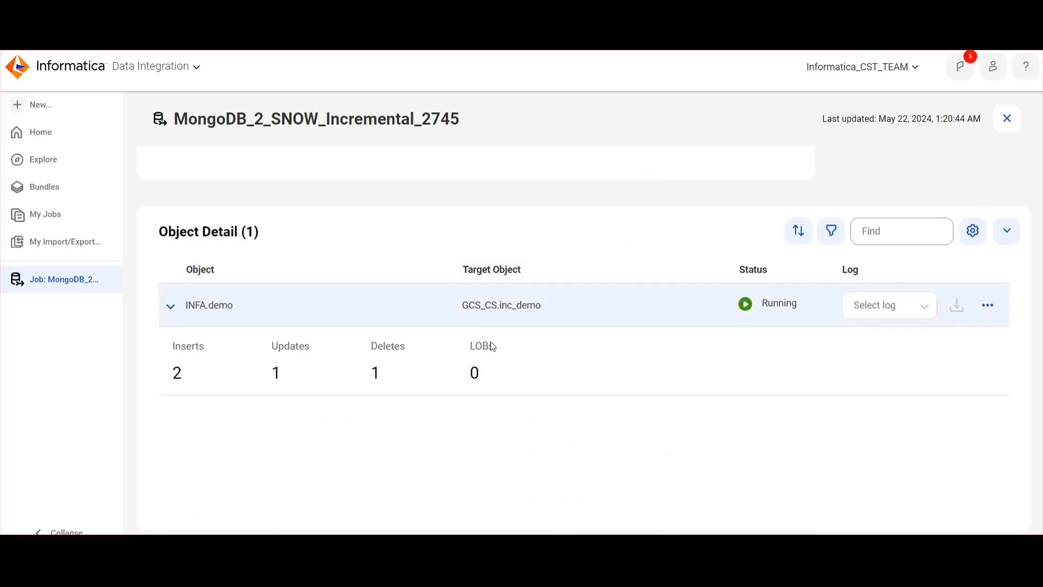
double_click(181, 369)
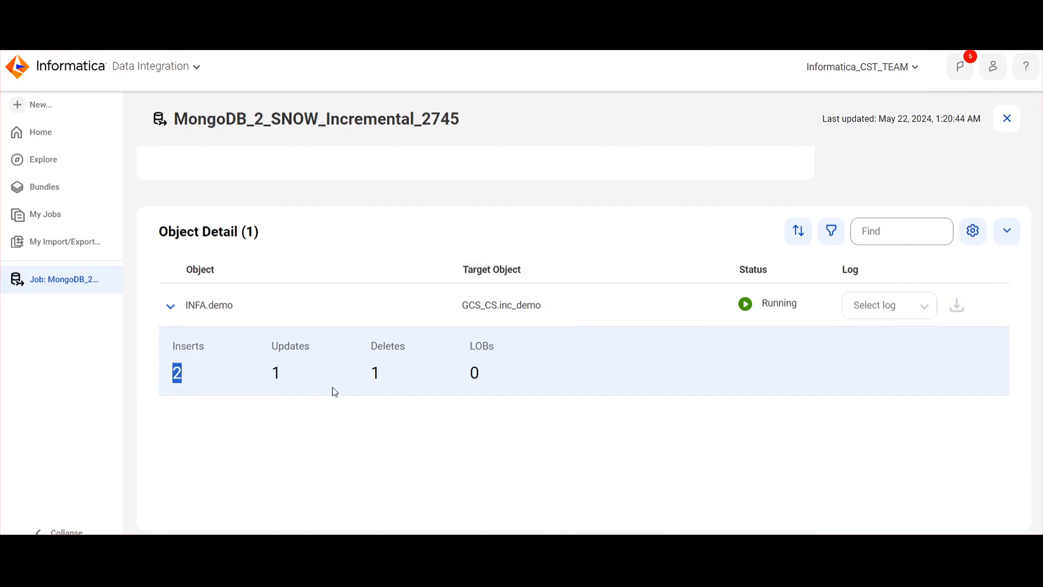
triple_click(274, 375)
left_click(306, 387)
mouse_move(369, 374)
left_mouse_down()
mouse_move(386, 380)
mouse_move(372, 376)
left_mouse_up()
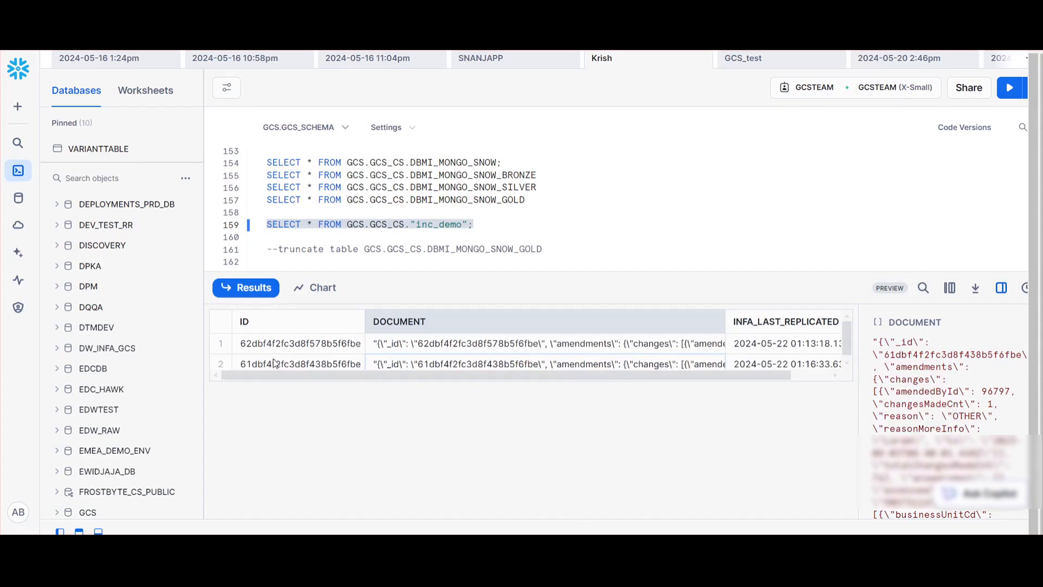
Switch to Snowflake and rerun SELECT * FROM GCS.GCS_CS."inc_demo"; to check the replicated deletion
left_click(481, 217)
left_click_drag(496, 228, 240, 227)
left_click(1007, 88)
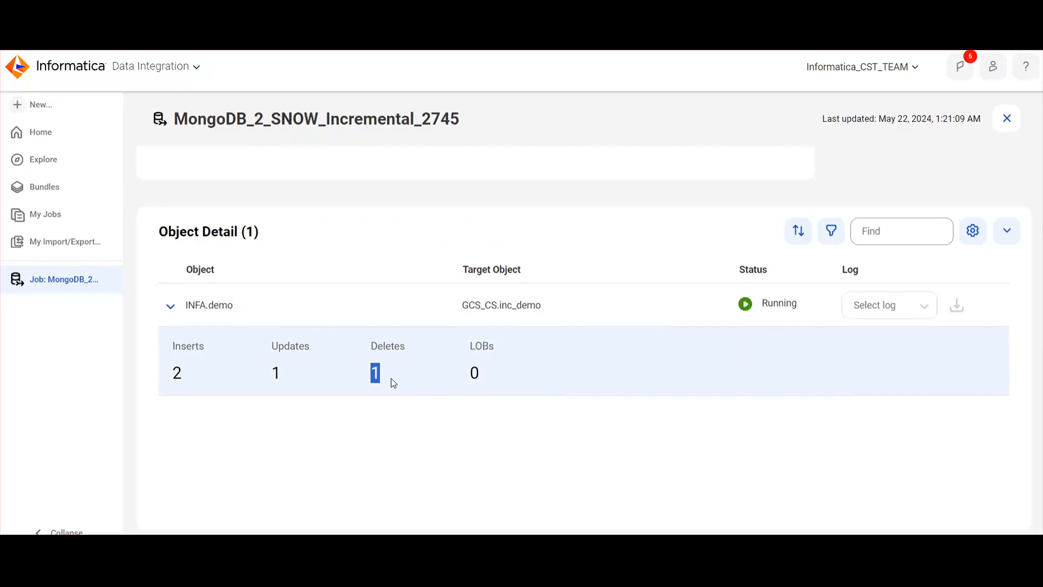
left_click(391, 379)
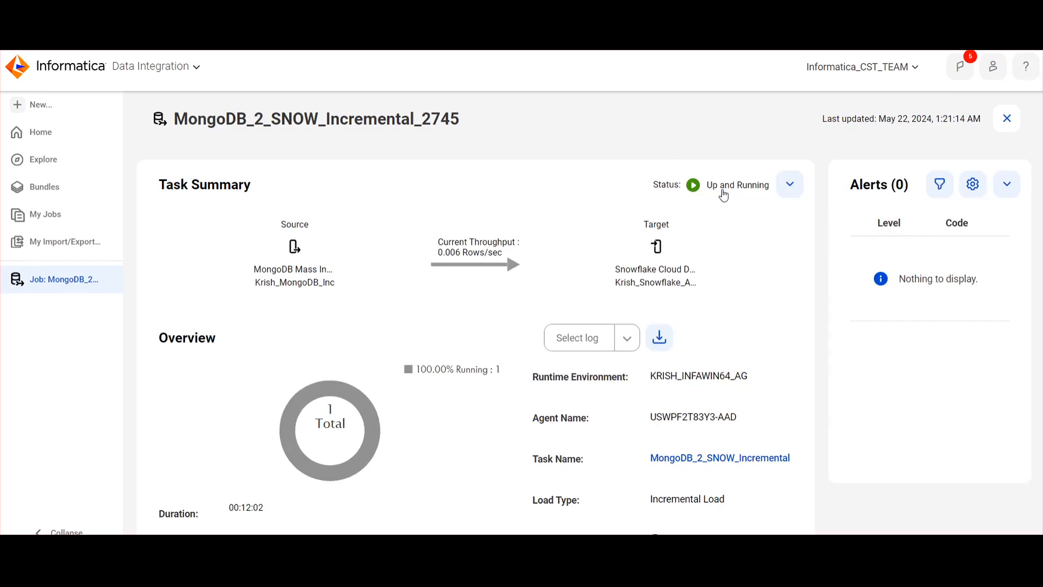
Return to Informatica and compare the job's Records Read and Records Written totals with the INFA.demo object counts
scroll(742, 352, "down", 10)
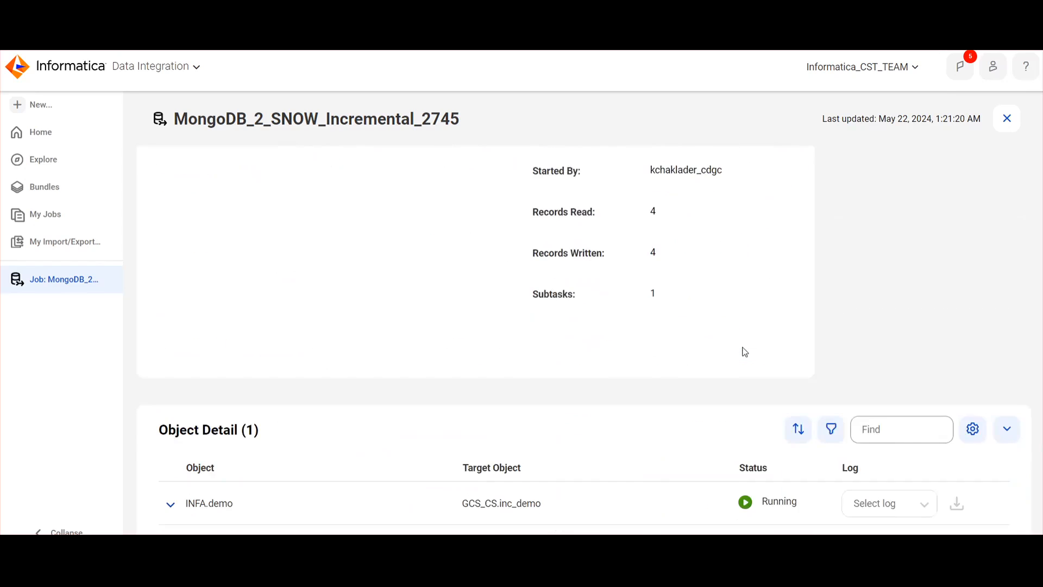
scroll(743, 351, "down", 4)
scroll(703, 312, "up", 5)
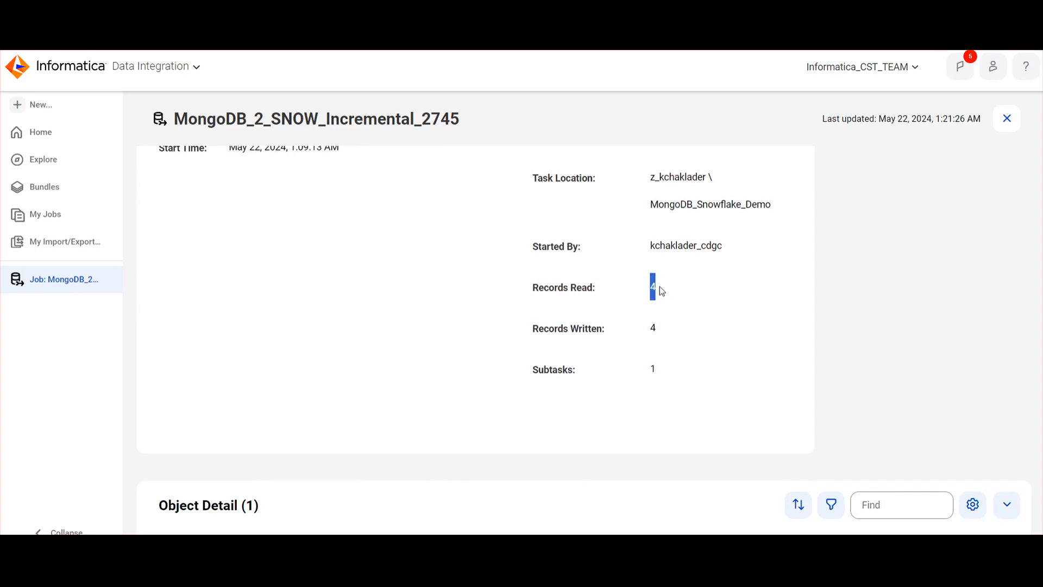
double_click(657, 331)
double_click(654, 288)
scroll(660, 347, "down", 5)
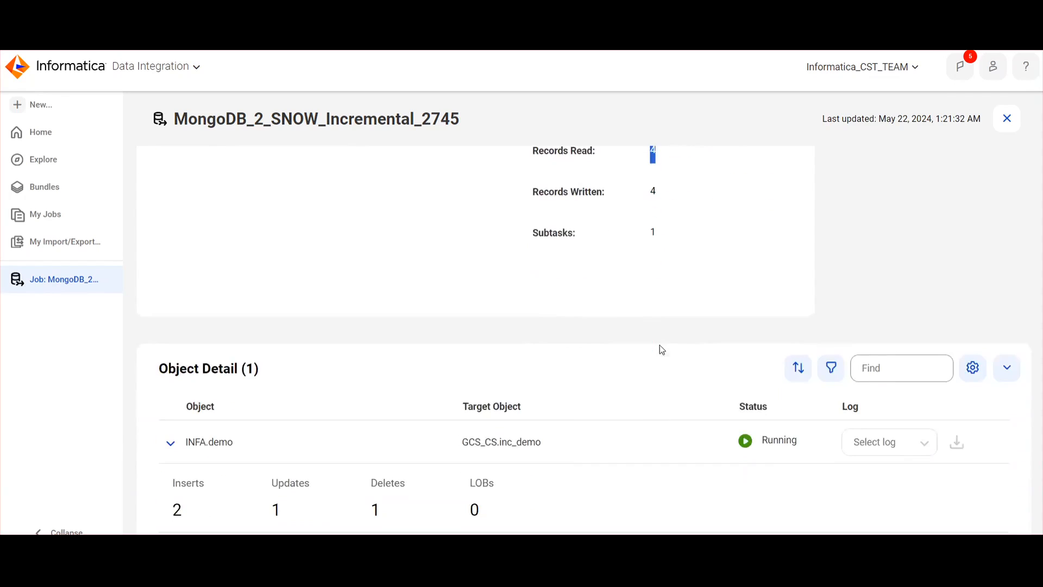
scroll(652, 266, "up", 3)
scroll(619, 344, "down", 3)
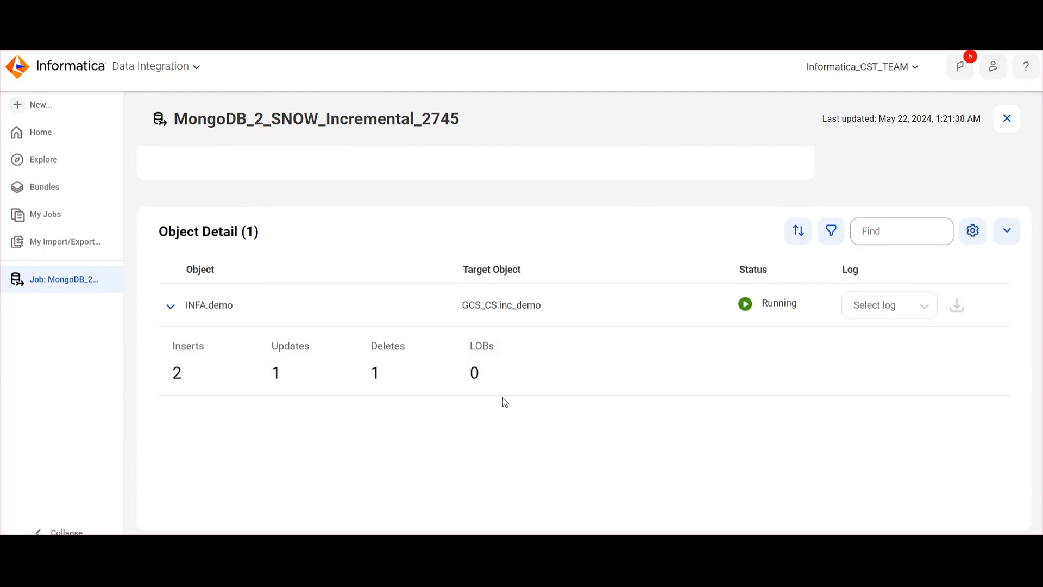
scroll(386, 185, "up", 2)
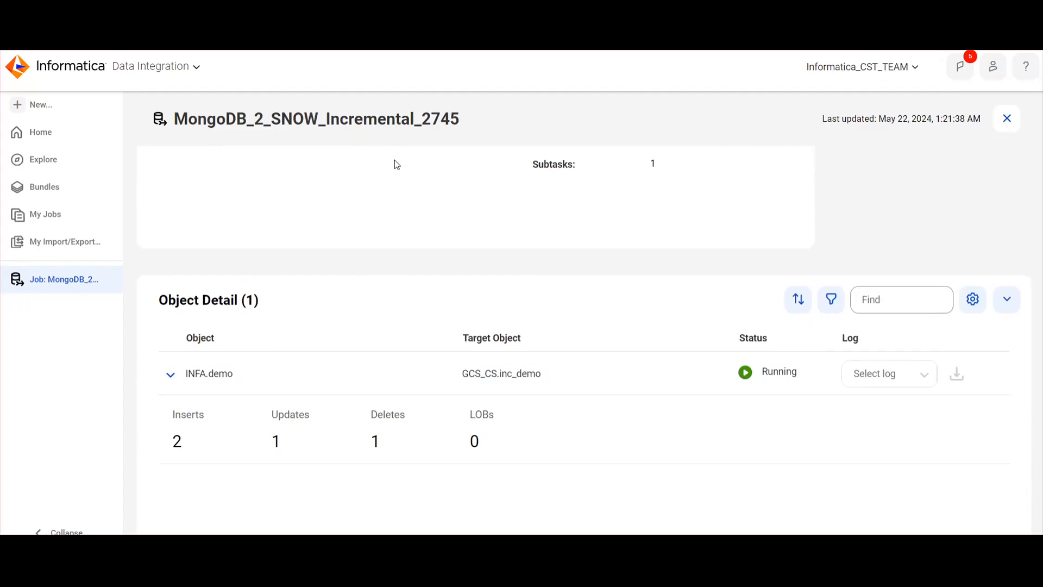
scroll(397, 164, "up", 7)
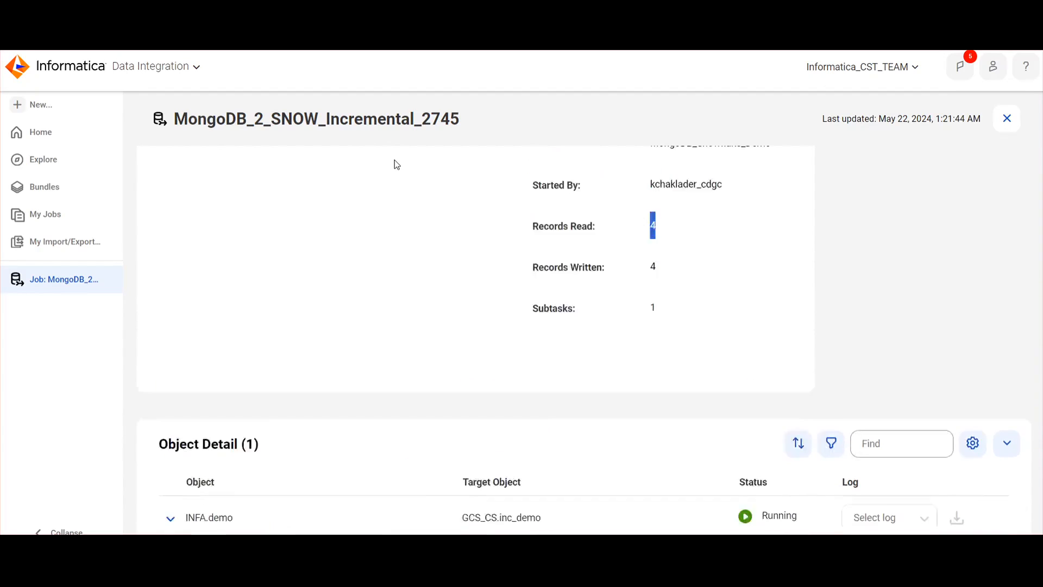
scroll(419, 244, "down", 7)
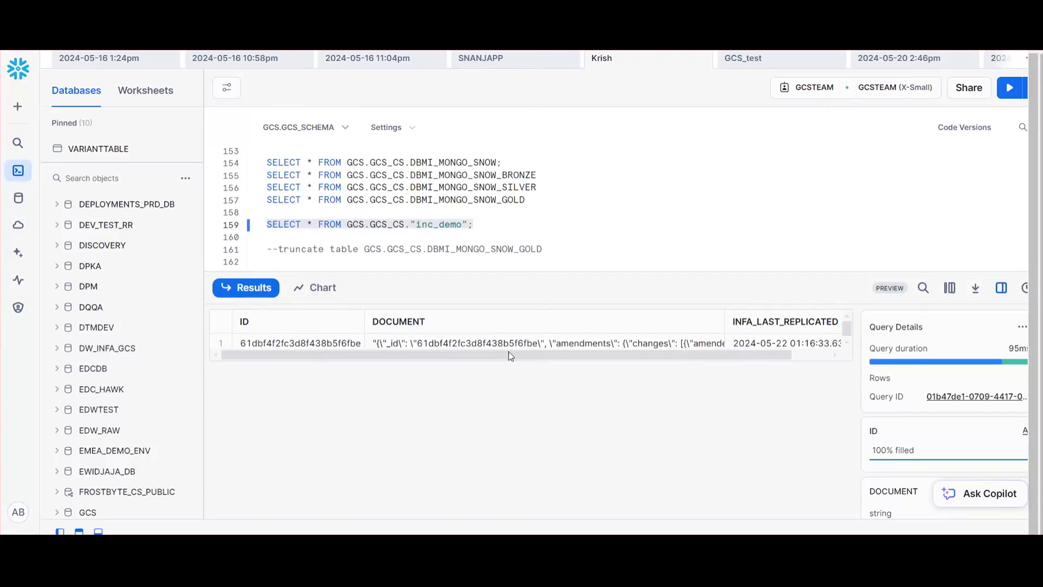
View the inc_demo row's DOCUMENT value in Snowflake, and run SELECT * FROM GCS.GCS_CS.DBMI_MONGO_SNOW_GOLD
left_click(505, 344)
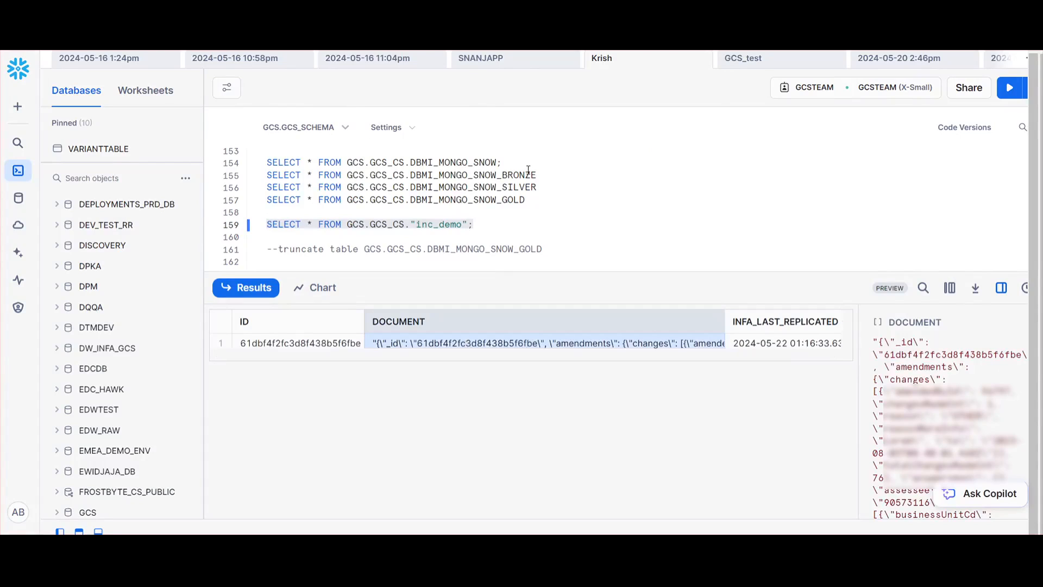
left_click(509, 163)
left_click_drag(515, 163, 251, 168)
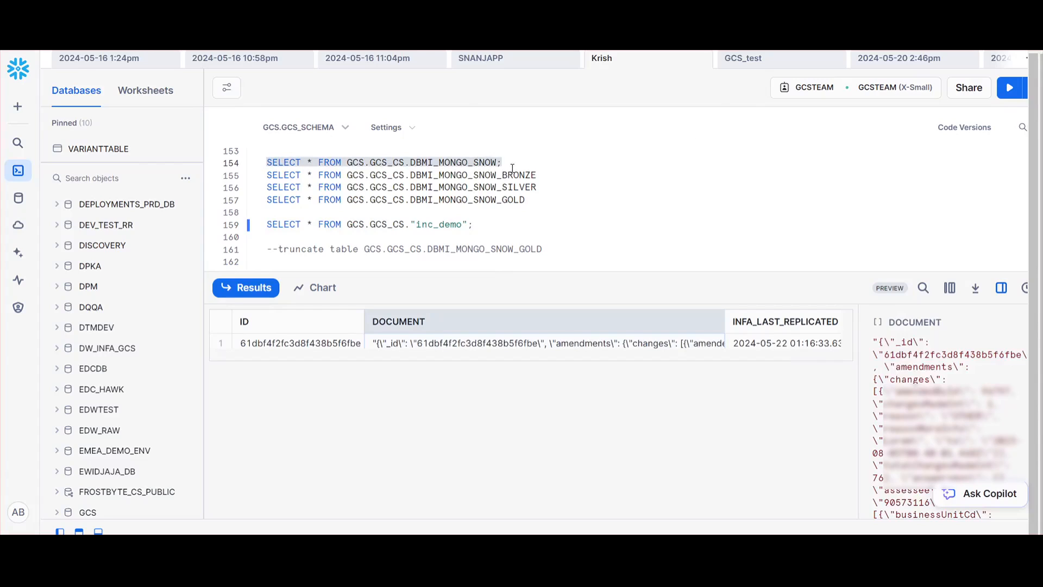
left_click_drag(545, 174, 398, 175)
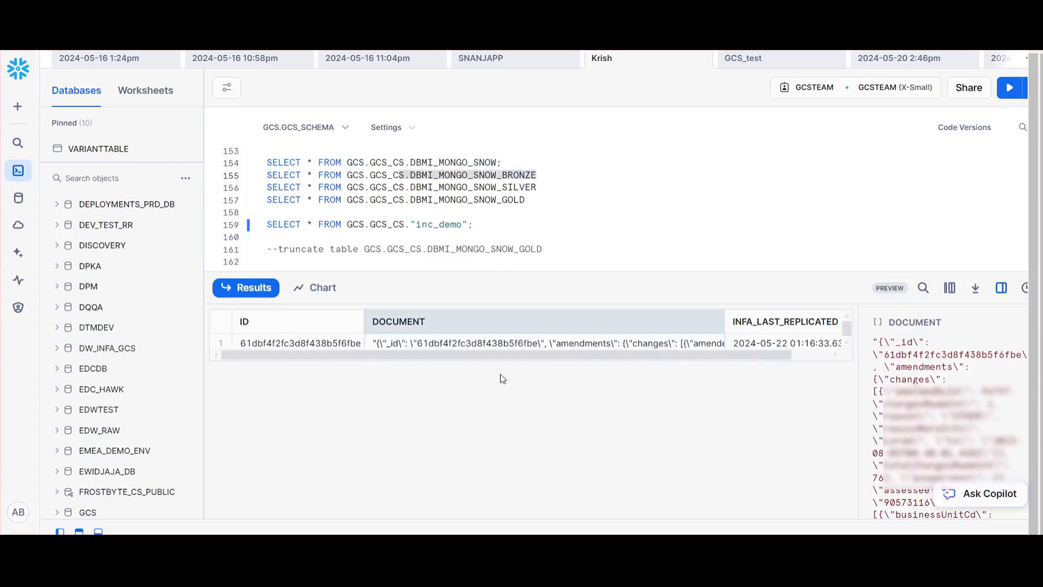
left_click_drag(546, 187, 239, 191)
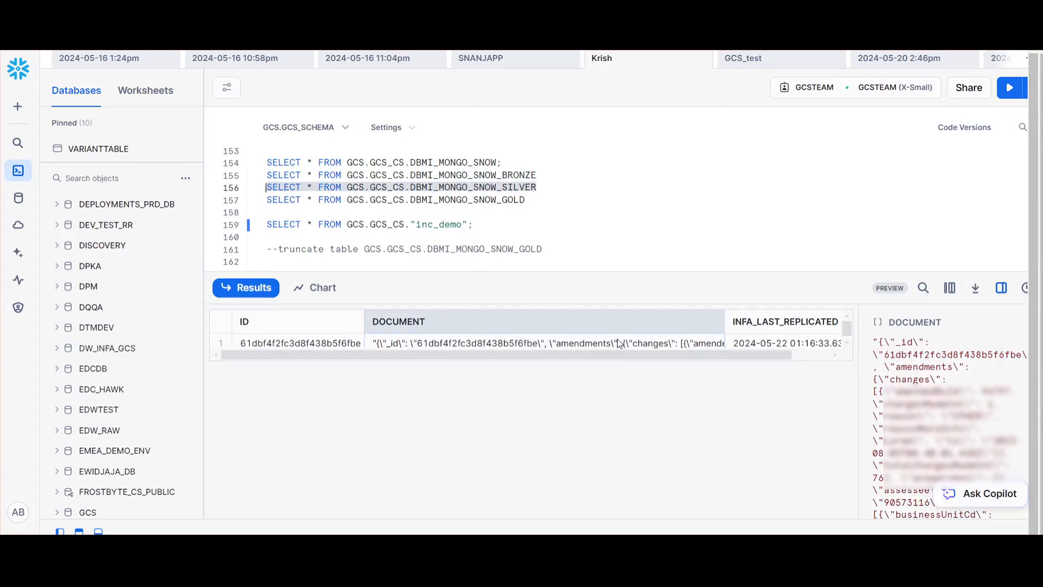
left_click_drag(538, 196, 227, 201)
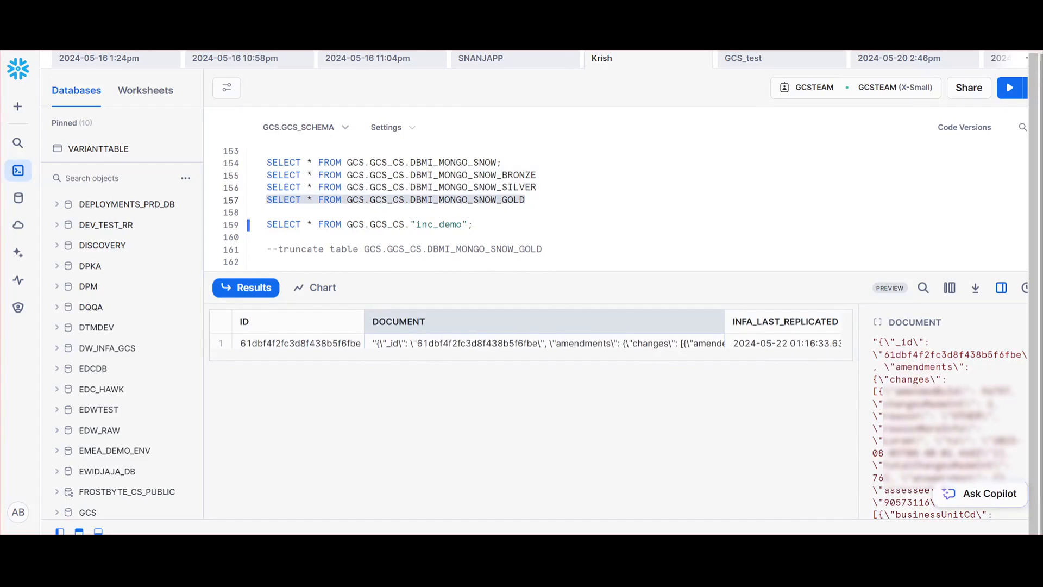
left_click(1009, 89)
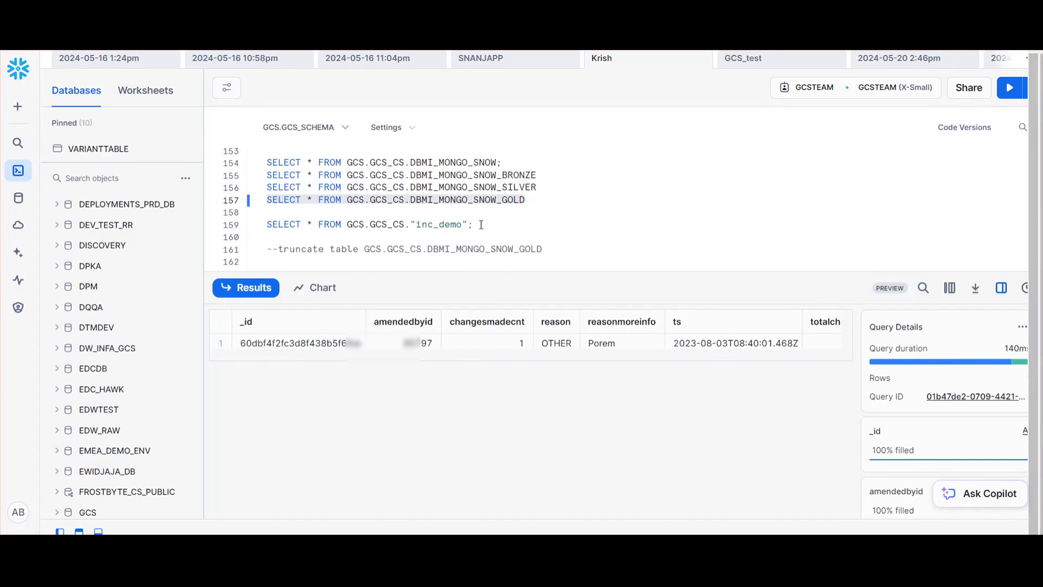
left_click_drag(481, 224, 256, 226)
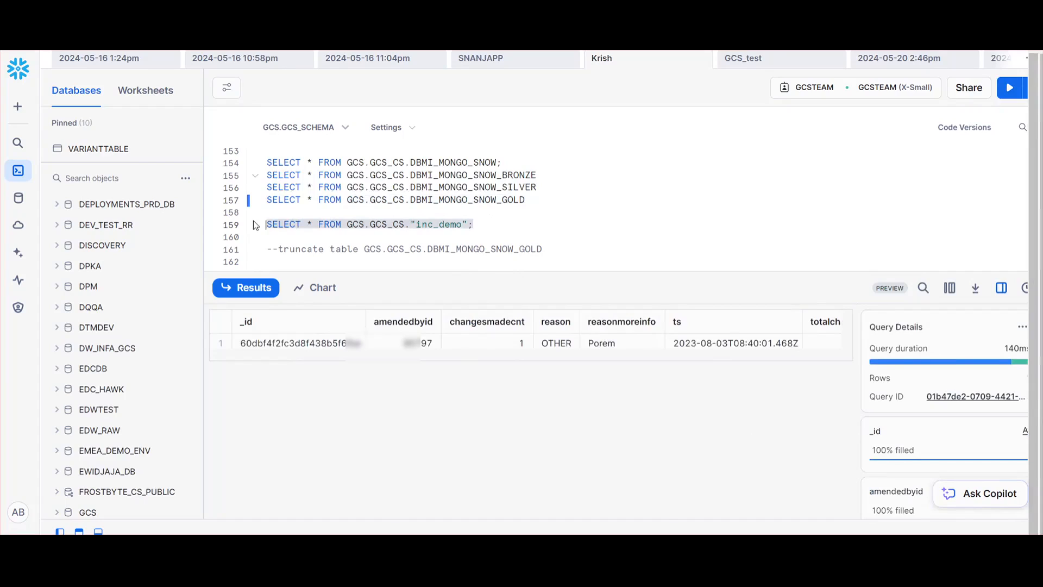
left_click(492, 223)
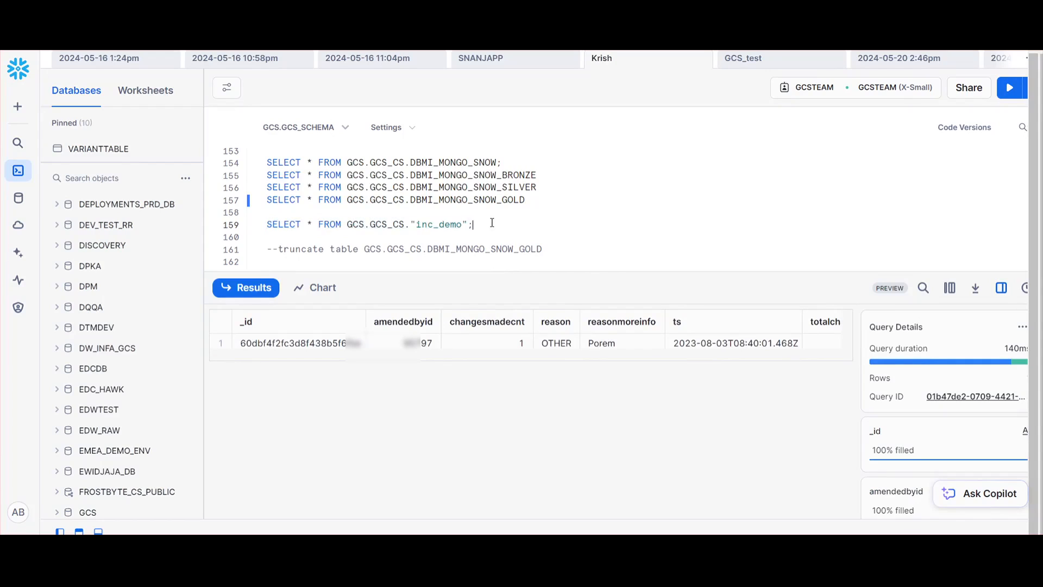